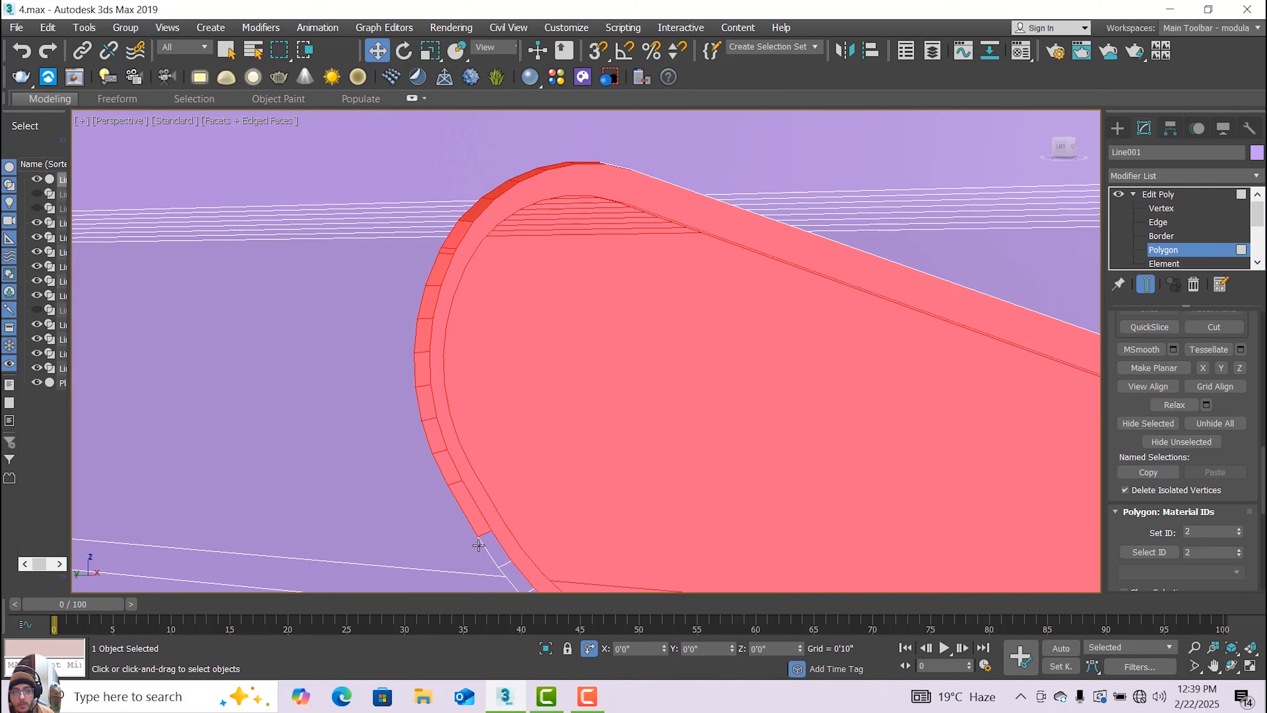
Extend the polygon selection along the recess's thin side wall, around its left rounded end and onto the long lower edge.
{"action": "scroll", "coordinate": [512, 498], "scroll_direction": "down", "scroll_amount": 5}
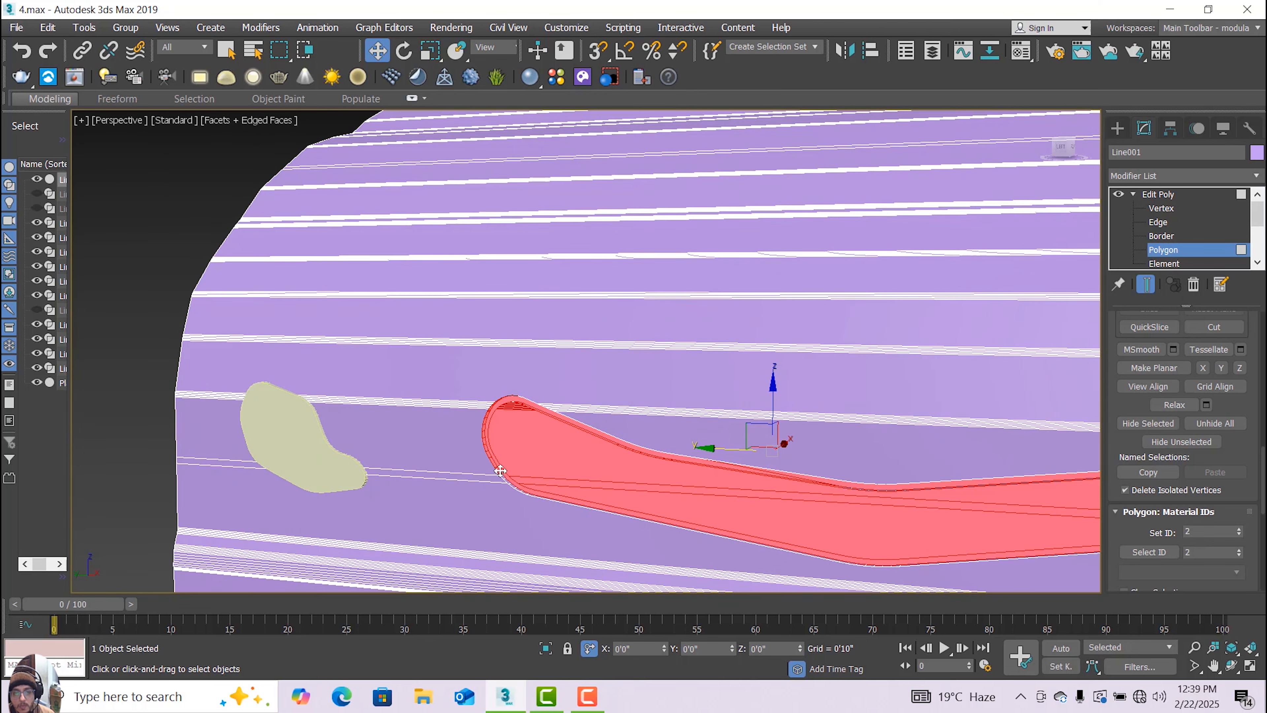
{"action": "scroll", "coordinate": [509, 479], "scroll_direction": "up", "scroll_amount": 6}
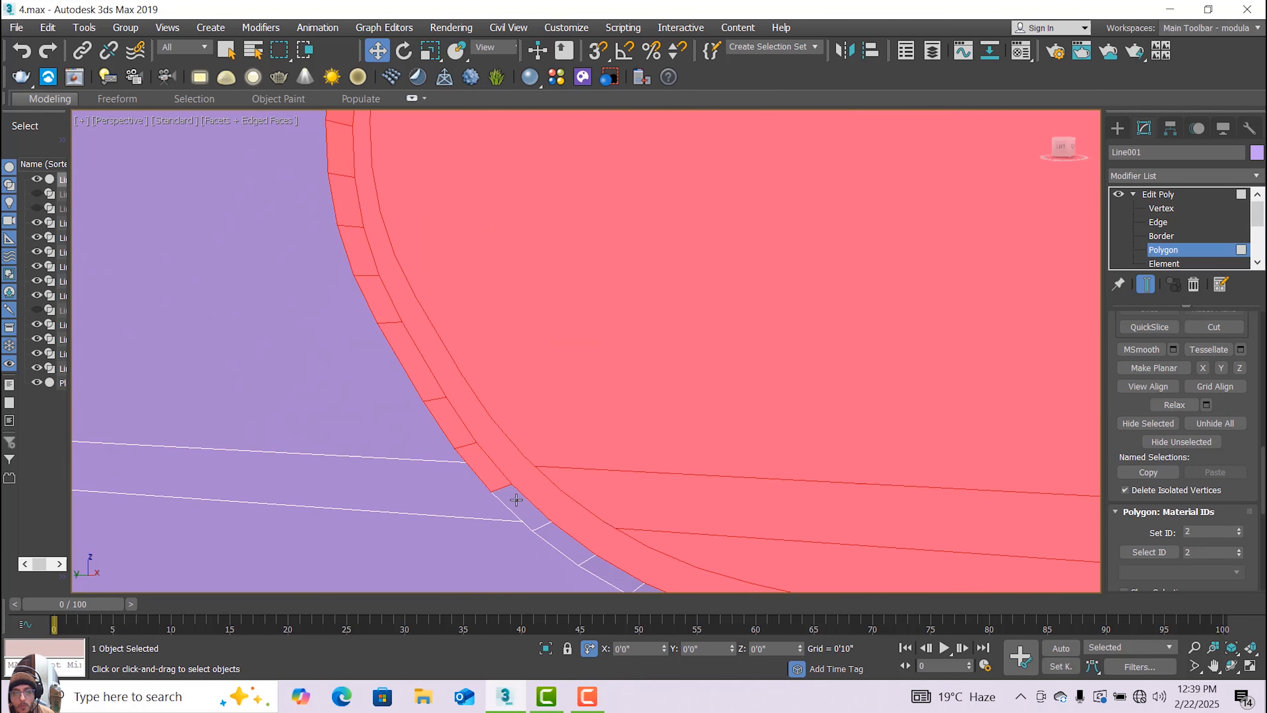
{"action": "scroll", "coordinate": [617, 540], "scroll_direction": "down", "scroll_amount": 5}
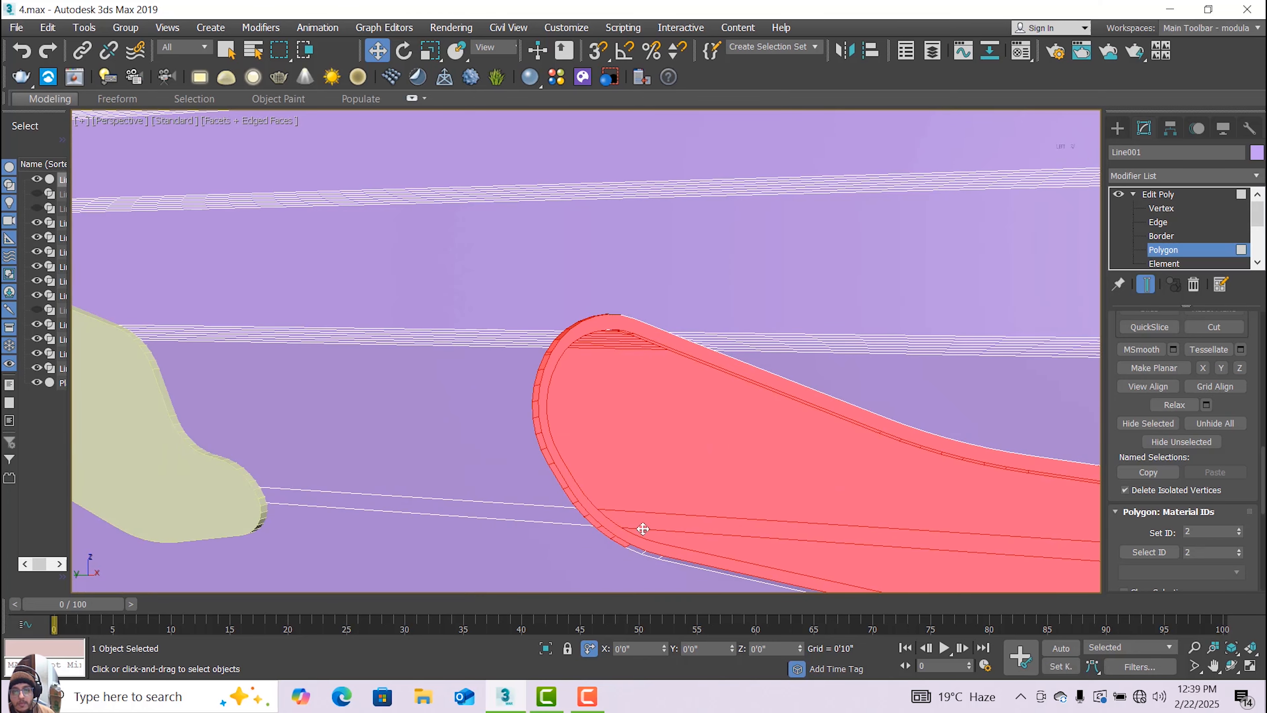
{"action": "scroll", "coordinate": [574, 377], "scroll_direction": "up", "scroll_amount": 5}
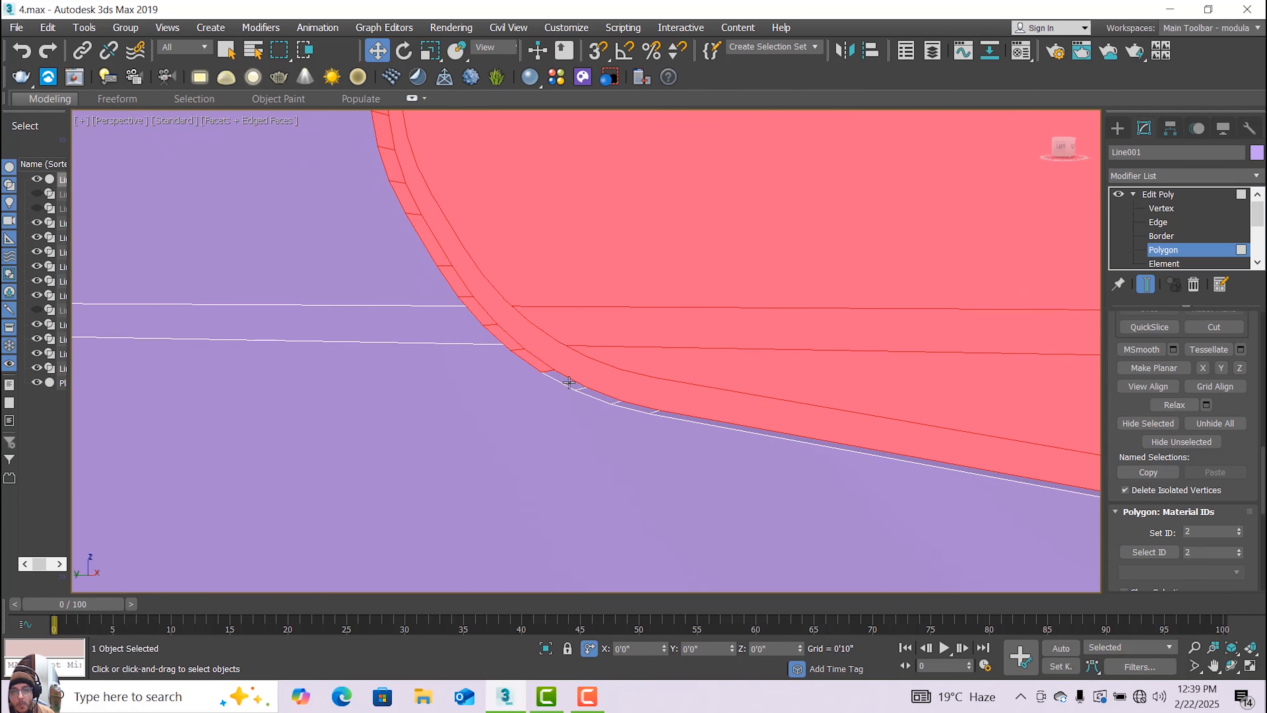
{"action": "left_click", "coordinate": [631, 411], "text": "ctrl"}
{"action": "key", "text": "ctrl+z"}
{"action": "scroll", "coordinate": [723, 424], "scroll_direction": "down", "scroll_amount": 4}
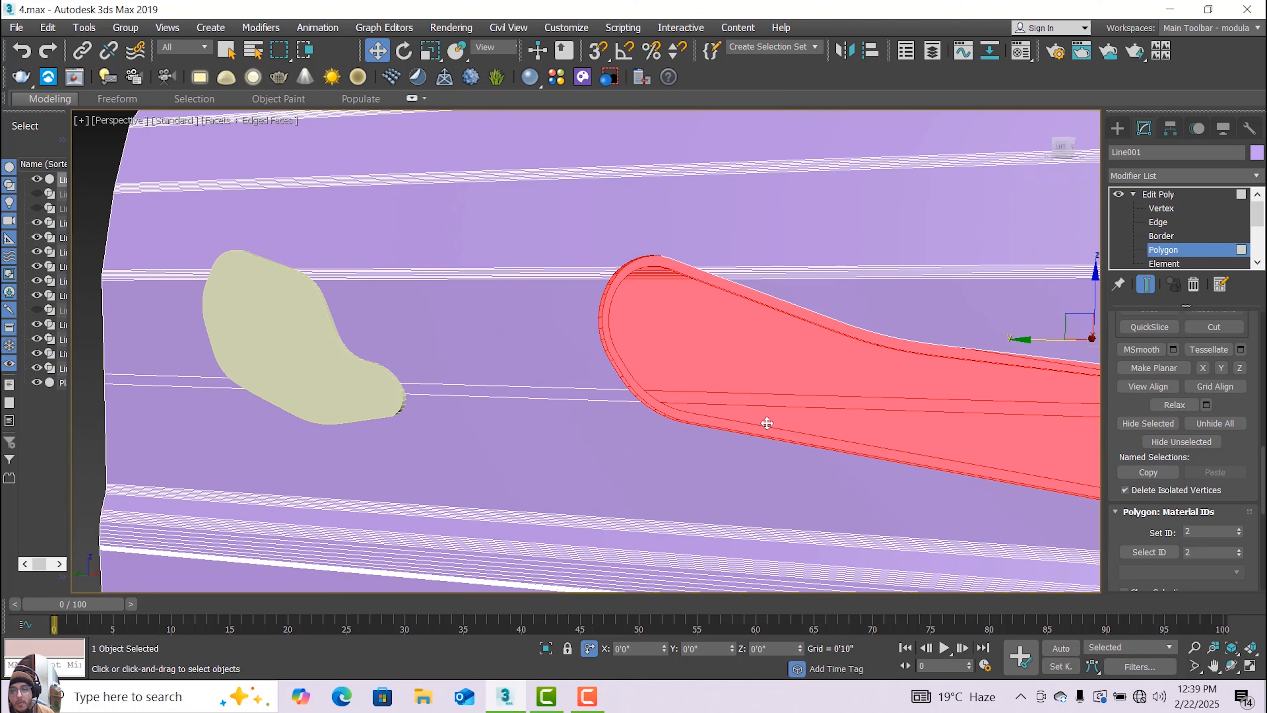
Add the short side-wall polygons along the recess's lower middle bend to the selection.
{"action": "scroll", "coordinate": [430, 334], "scroll_direction": "up", "scroll_amount": 2}
{"action": "scroll", "coordinate": [608, 418], "scroll_direction": "up", "scroll_amount": 6}
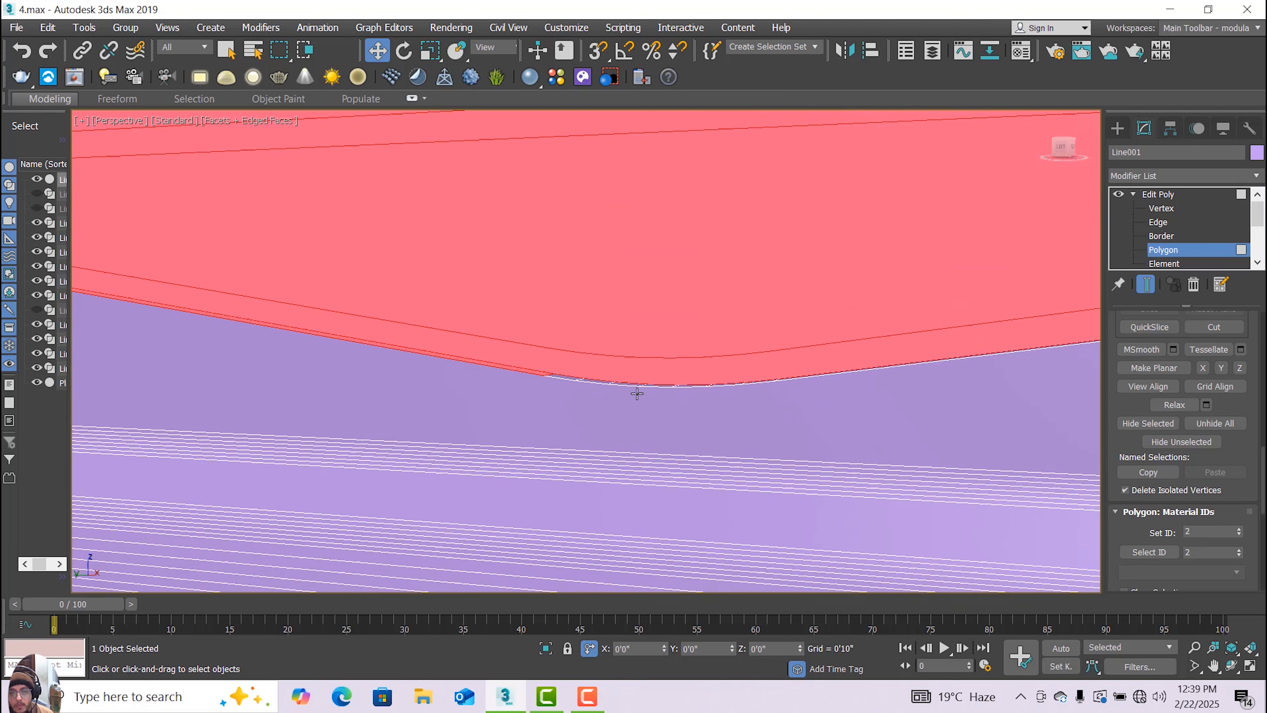
{"action": "left_click", "coordinate": [483, 369], "text": "ctrl"}
{"action": "left_click", "coordinate": [521, 375], "text": "ctrl"}
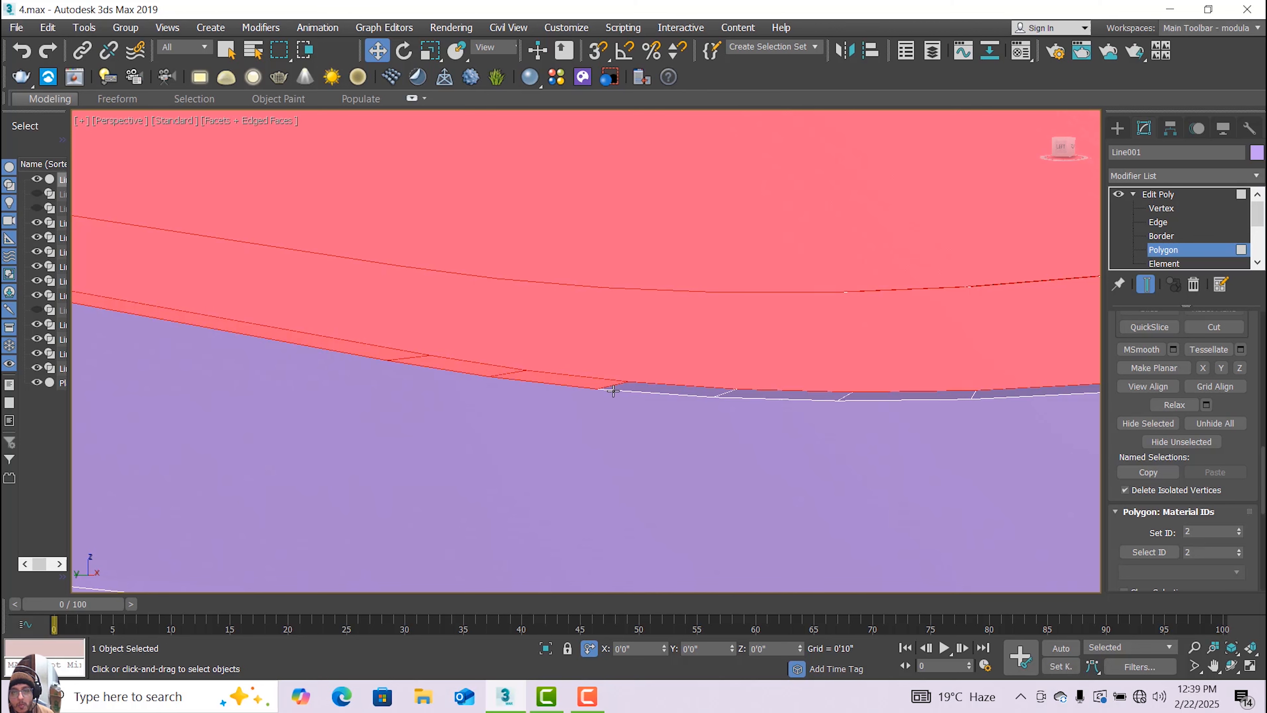
{"action": "left_click", "coordinate": [649, 391], "text": "ctrl"}
{"action": "left_click", "coordinate": [768, 397], "text": "ctrl"}
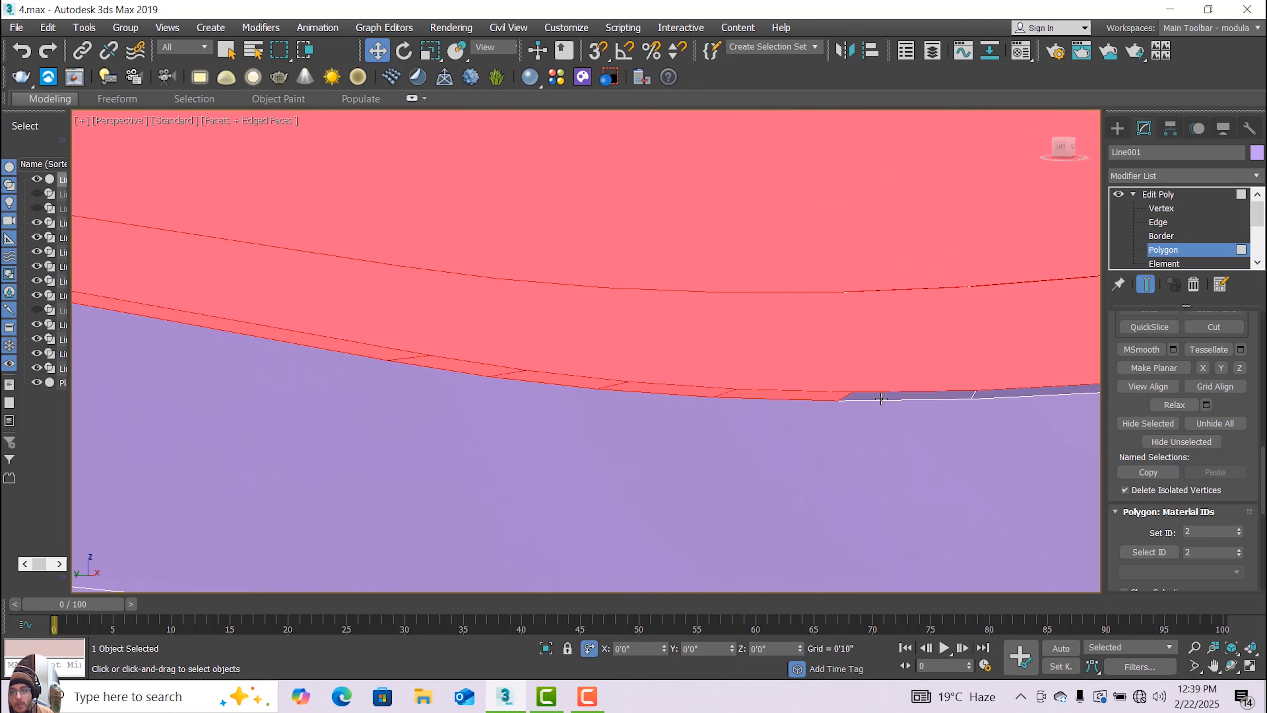
{"action": "left_click", "coordinate": [881, 399], "text": "ctrl"}
{"action": "left_click", "coordinate": [994, 394], "text": "ctrl"}
Add the side-wall polygon where the recess's lower bend runs into the straight edge towards the right end.
{"action": "scroll", "coordinate": [994, 392], "scroll_direction": "down", "scroll_amount": 5}
{"action": "middle_click_drag", "start_coordinate": [997, 387], "coordinate": [528, 363]}
{"action": "scroll", "coordinate": [489, 358], "scroll_direction": "up", "scroll_amount": 6}
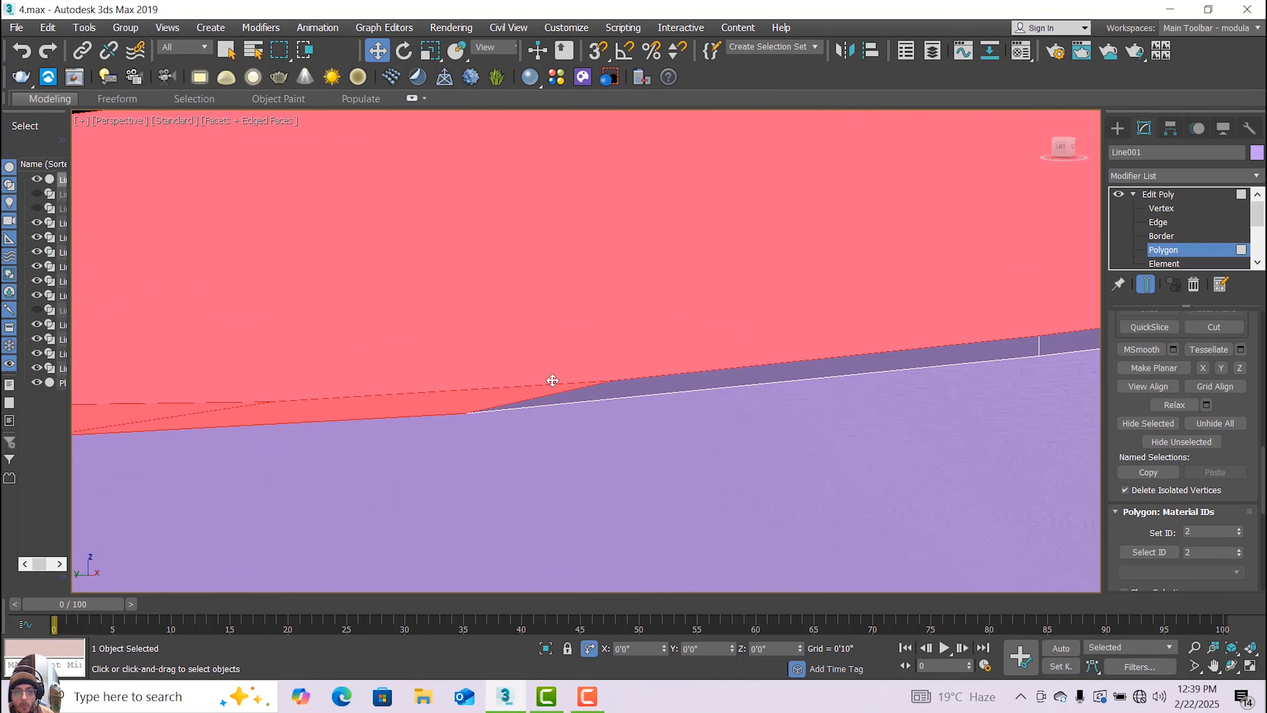
{"action": "left_click", "coordinate": [594, 393], "text": "ctrl"}
{"action": "scroll", "coordinate": [649, 389], "scroll_direction": "down", "scroll_amount": 4}
{"action": "middle_click_drag", "start_coordinate": [657, 381], "coordinate": [544, 377]}
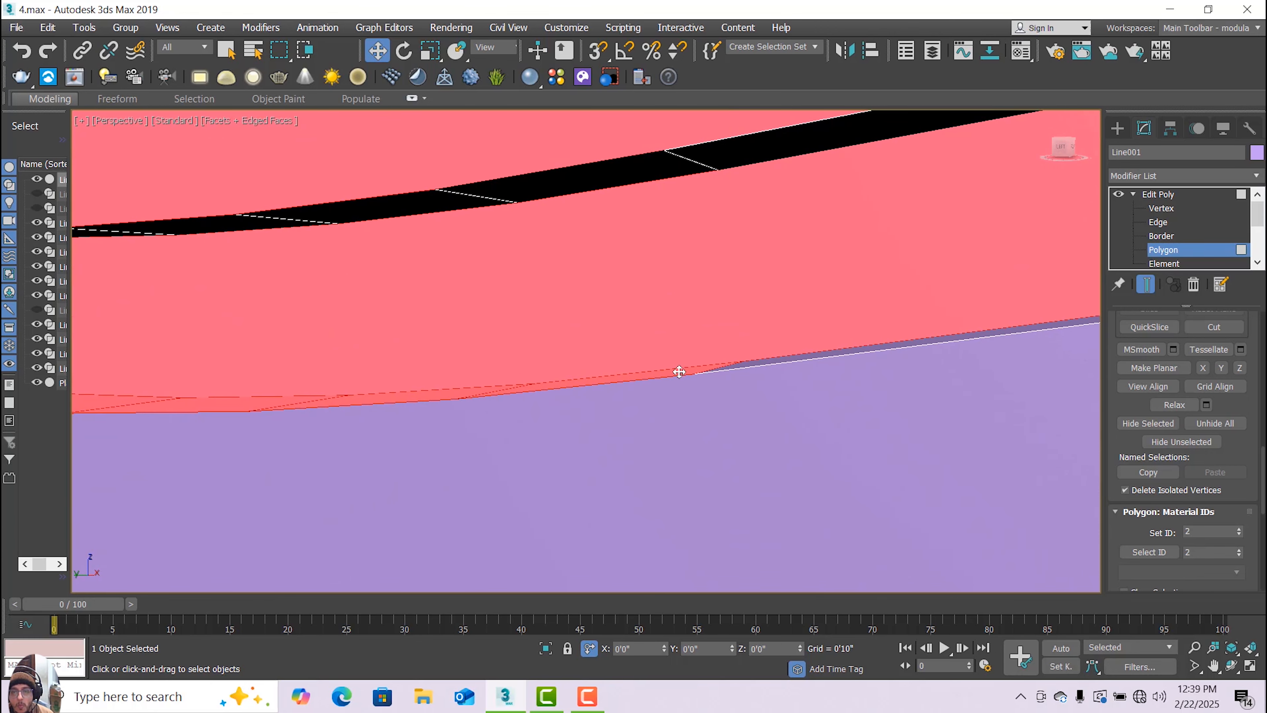
{"action": "scroll", "coordinate": [744, 365], "scroll_direction": "down", "scroll_amount": 4}
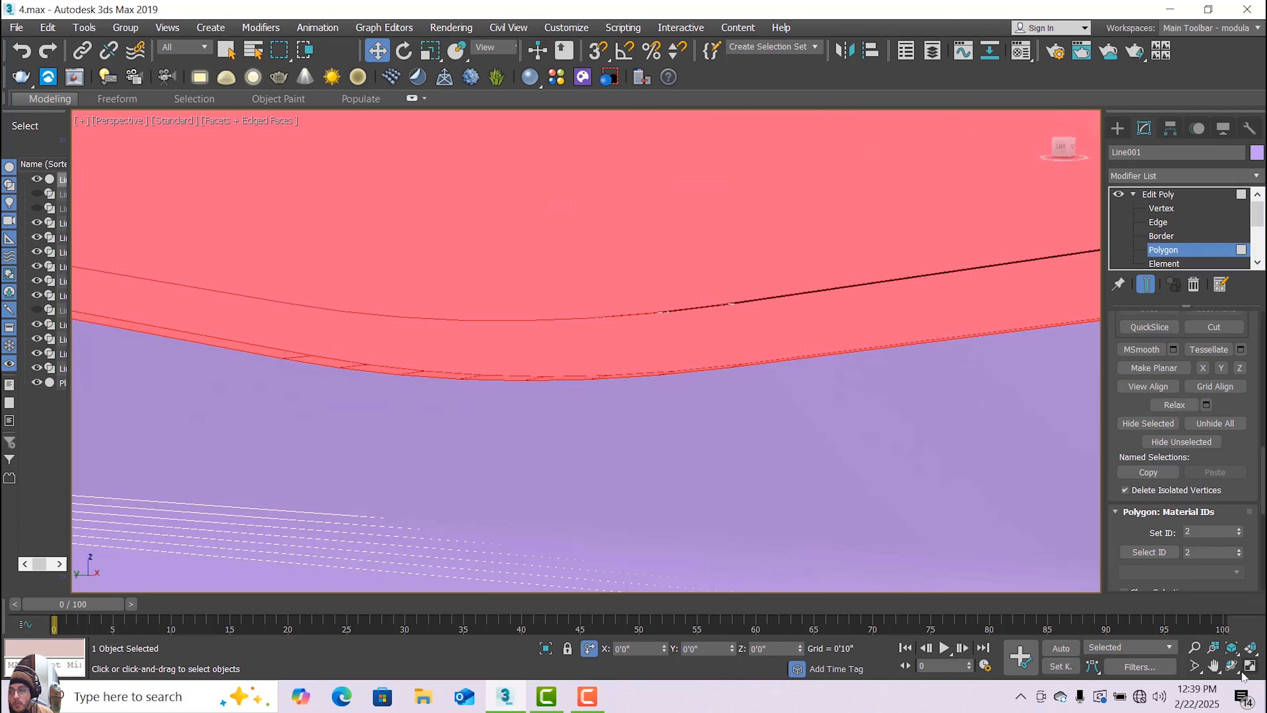
From a steeper viewing angle, add the unselected lower side-wall polygons through the middle bend and along the following long straight stretch.
{"action": "left_click", "coordinate": [1231, 665]}
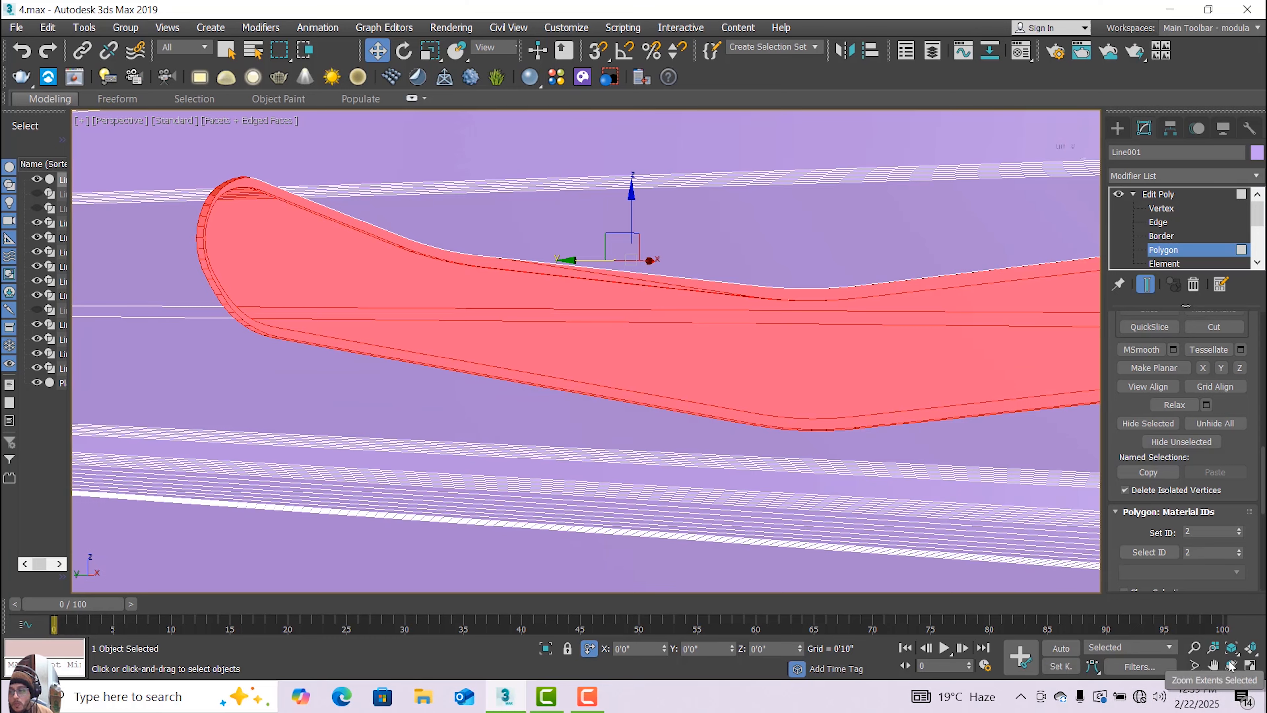
{"action": "left_click", "coordinate": [1231, 666]}
{"action": "left_click_drag", "start_coordinate": [726, 420], "coordinate": [599, 363]}
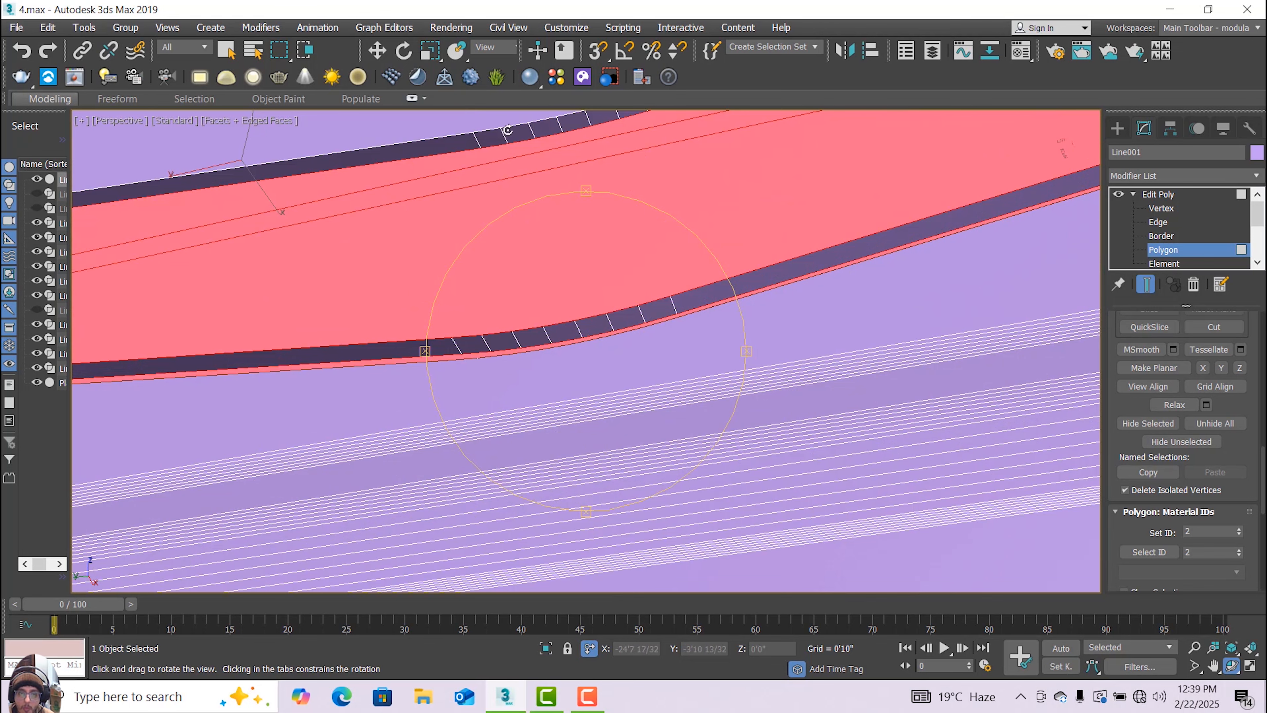
{"action": "left_click", "coordinate": [377, 51]}
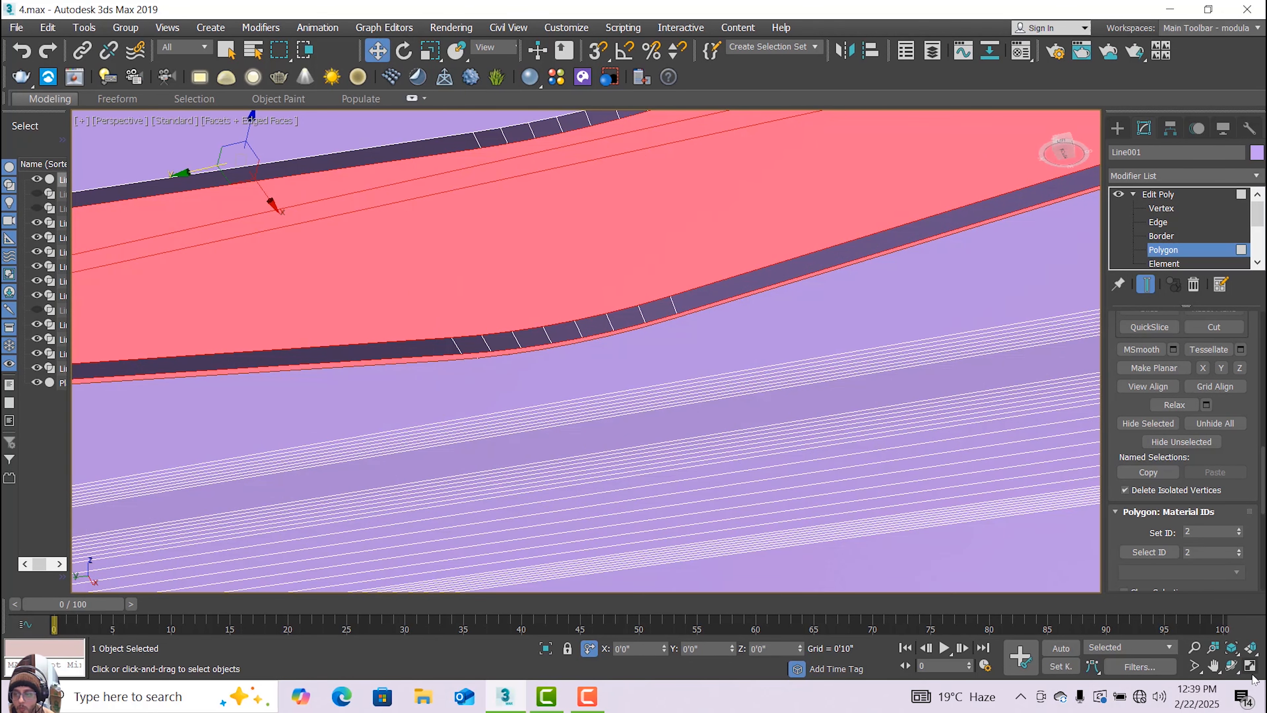
{"action": "left_click", "coordinate": [1232, 667]}
{"action": "left_click_drag", "start_coordinate": [656, 408], "coordinate": [685, 372]}
{"action": "left_click", "coordinate": [377, 51]}
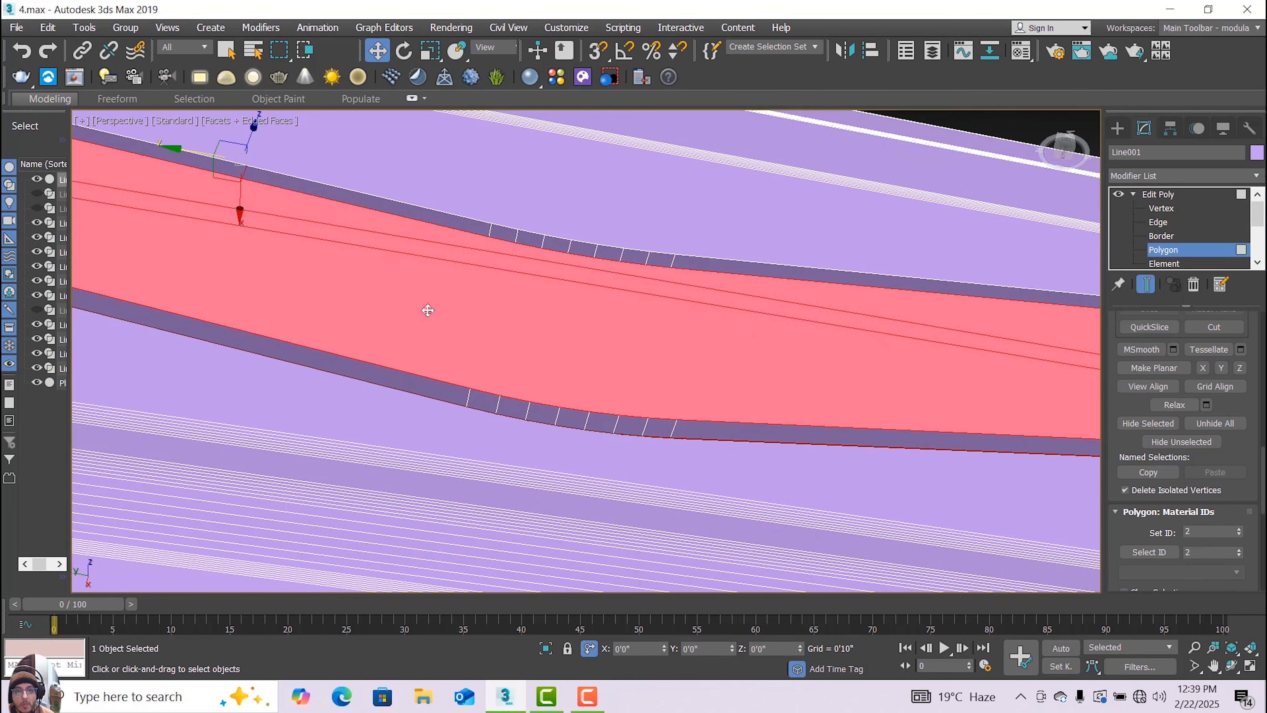
{"action": "left_click", "coordinate": [444, 392], "text": "ctrl"}
{"action": "left_click", "coordinate": [483, 400], "text": "ctrl"}
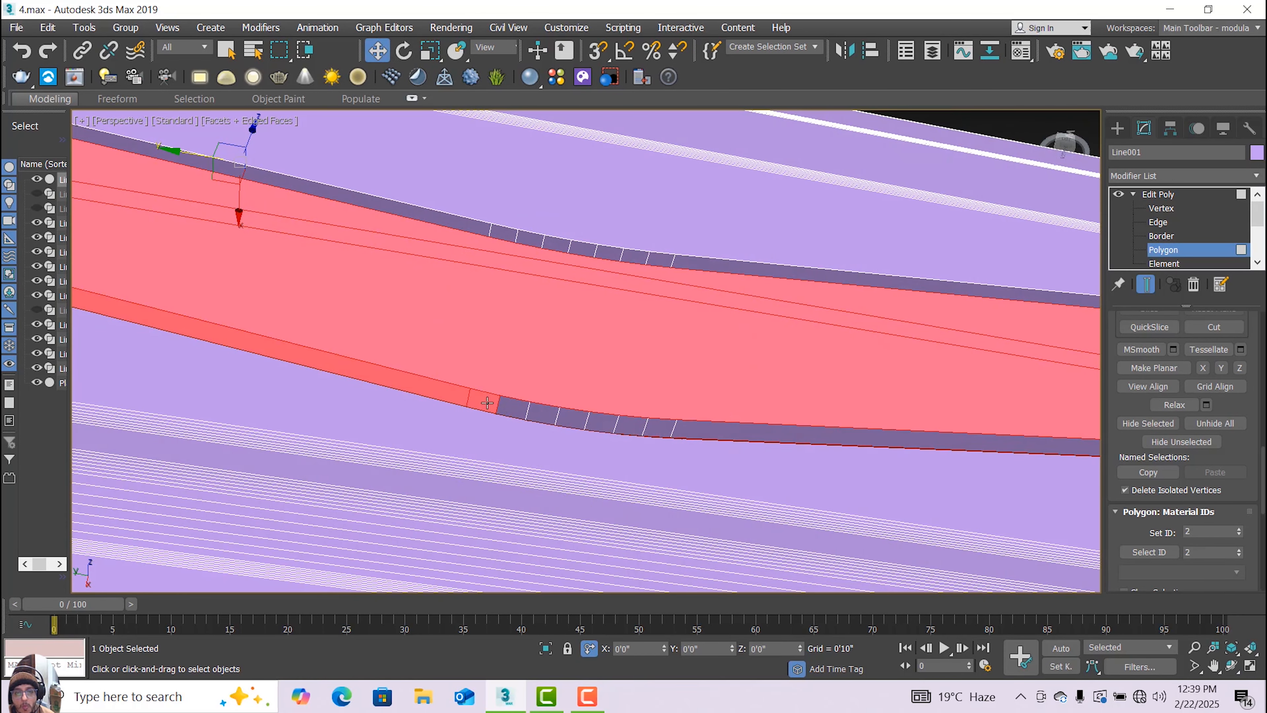
{"action": "left_click", "coordinate": [515, 411], "text": "ctrl"}
{"action": "left_click", "coordinate": [548, 412], "text": "ctrl"}
{"action": "left_click", "coordinate": [574, 420], "text": "ctrl"}
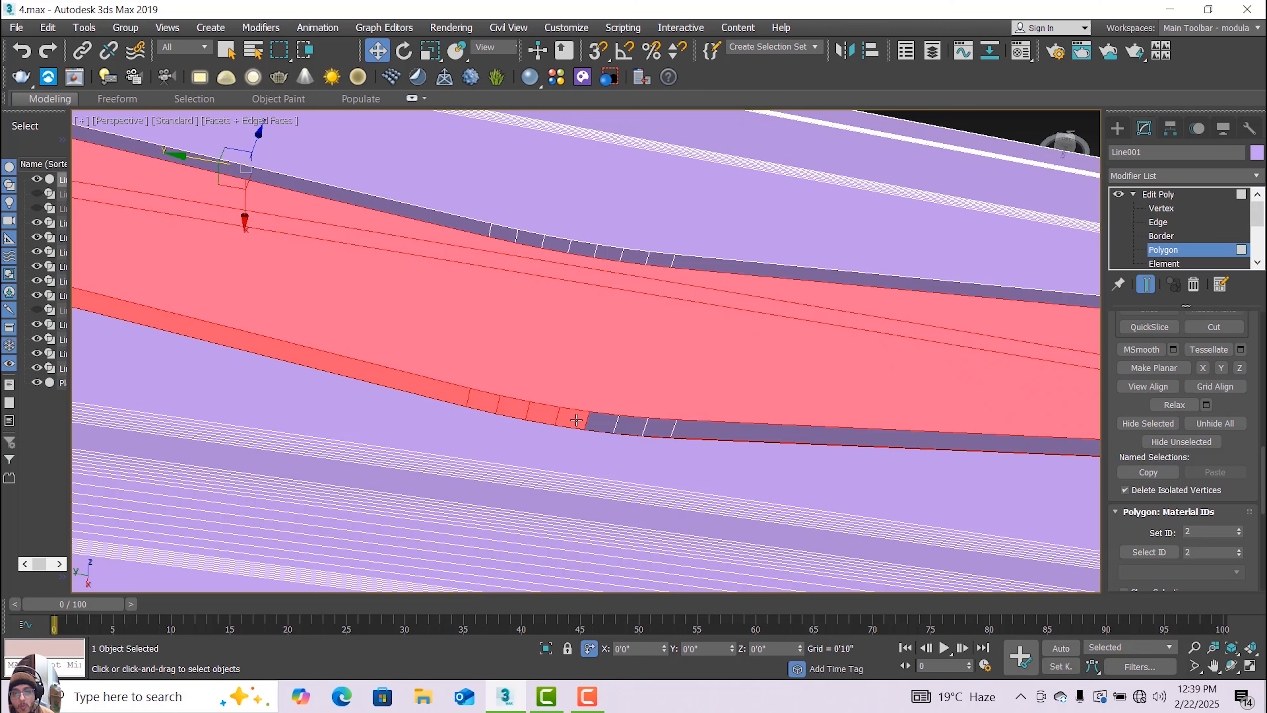
{"action": "left_click", "coordinate": [603, 423], "text": "ctrl"}
{"action": "left_click", "coordinate": [621, 425], "text": "ctrl"}
{"action": "left_click", "coordinate": [668, 430], "text": "ctrl"}
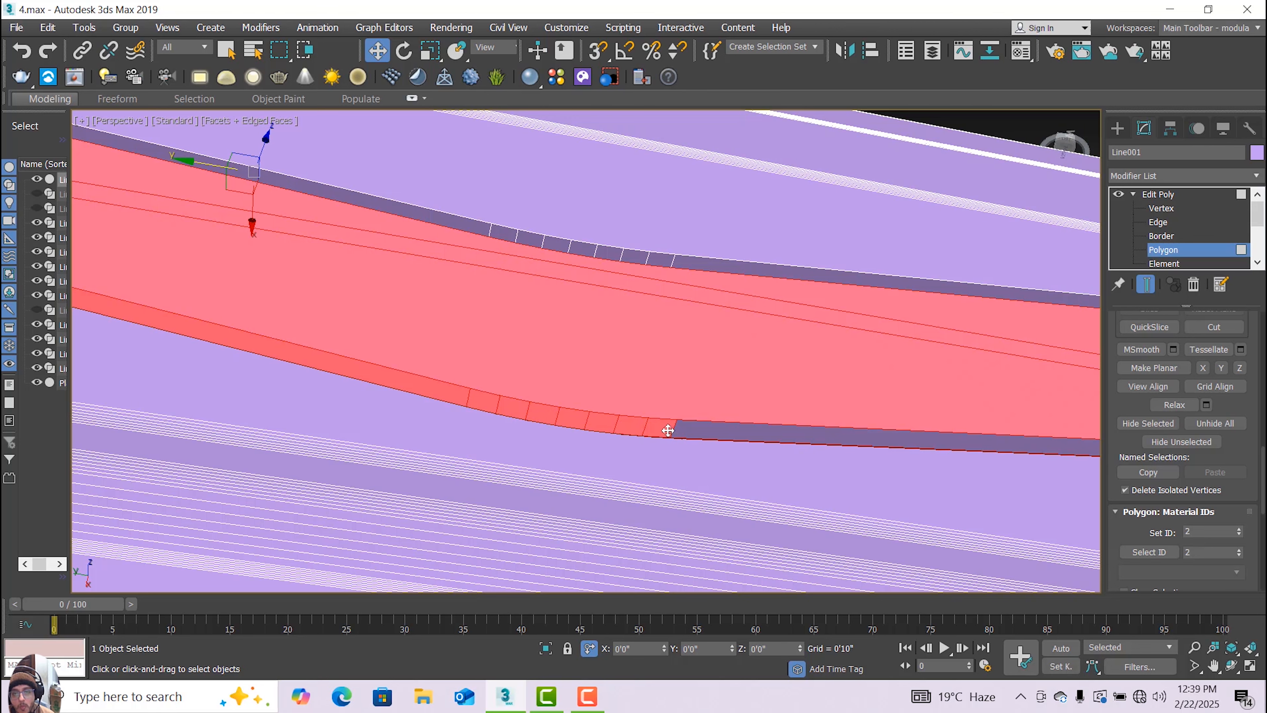
{"action": "left_click", "coordinate": [704, 432], "text": "shift"}
Add the first two wall polygons where the lower edge starts curving into the recess's right end, and view that end frontally.
{"action": "scroll", "coordinate": [713, 435], "scroll_direction": "down", "scroll_amount": 3}
{"action": "scroll", "coordinate": [869, 465], "scroll_direction": "down", "scroll_amount": 3}
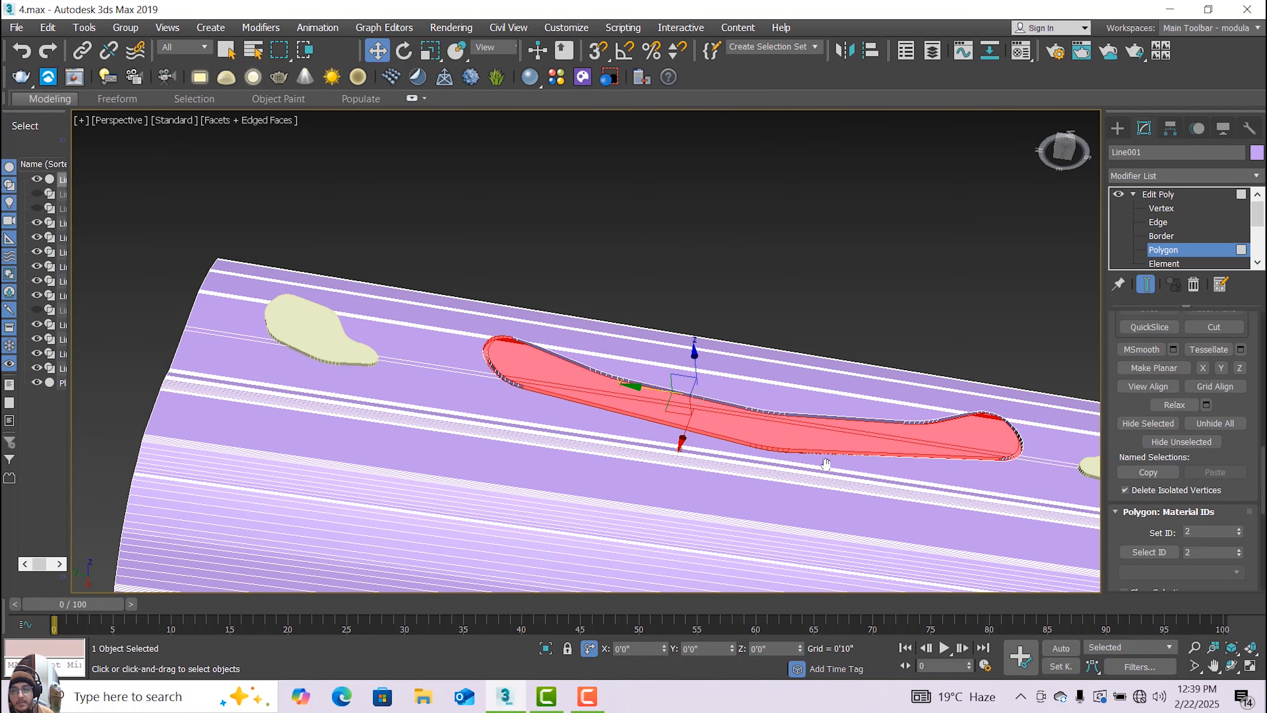
{"action": "middle_click_drag", "start_coordinate": [869, 465], "coordinate": [659, 504]}
{"action": "scroll", "coordinate": [806, 486], "scroll_direction": "up", "scroll_amount": 5}
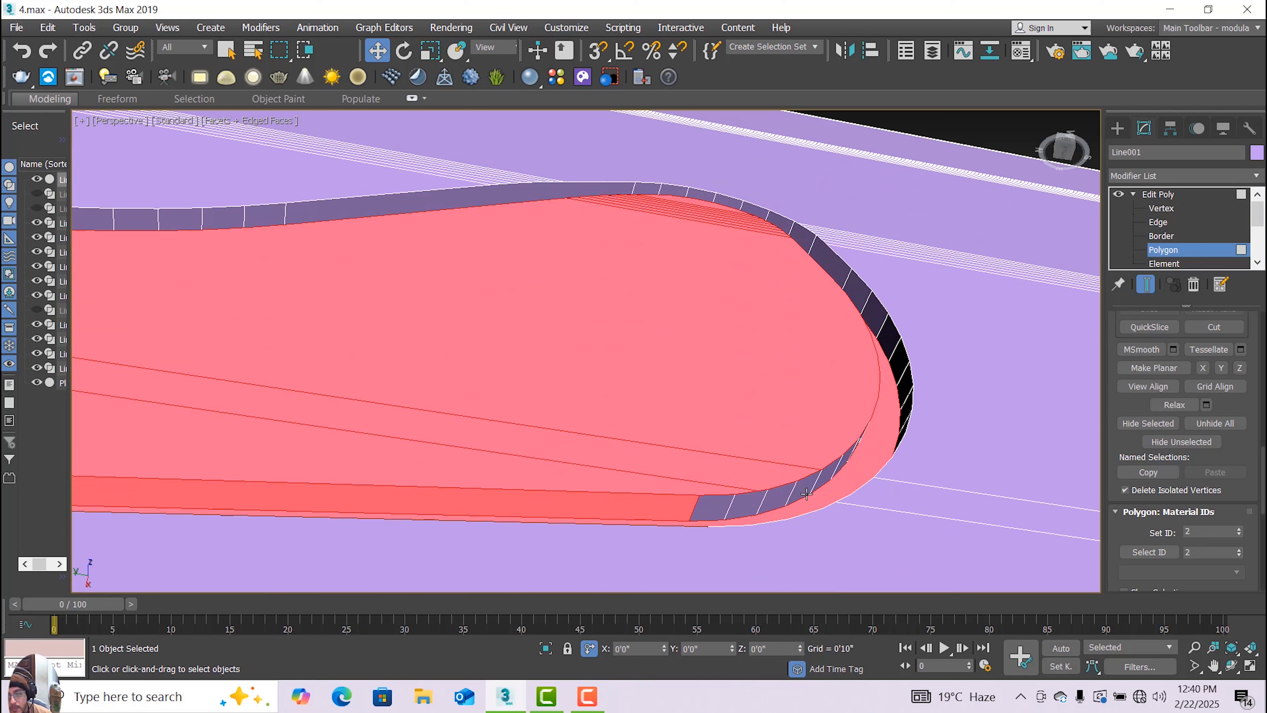
{"action": "left_click", "coordinate": [736, 512], "text": "ctrl"}
{"action": "left_click", "coordinate": [711, 506], "text": "ctrl"}
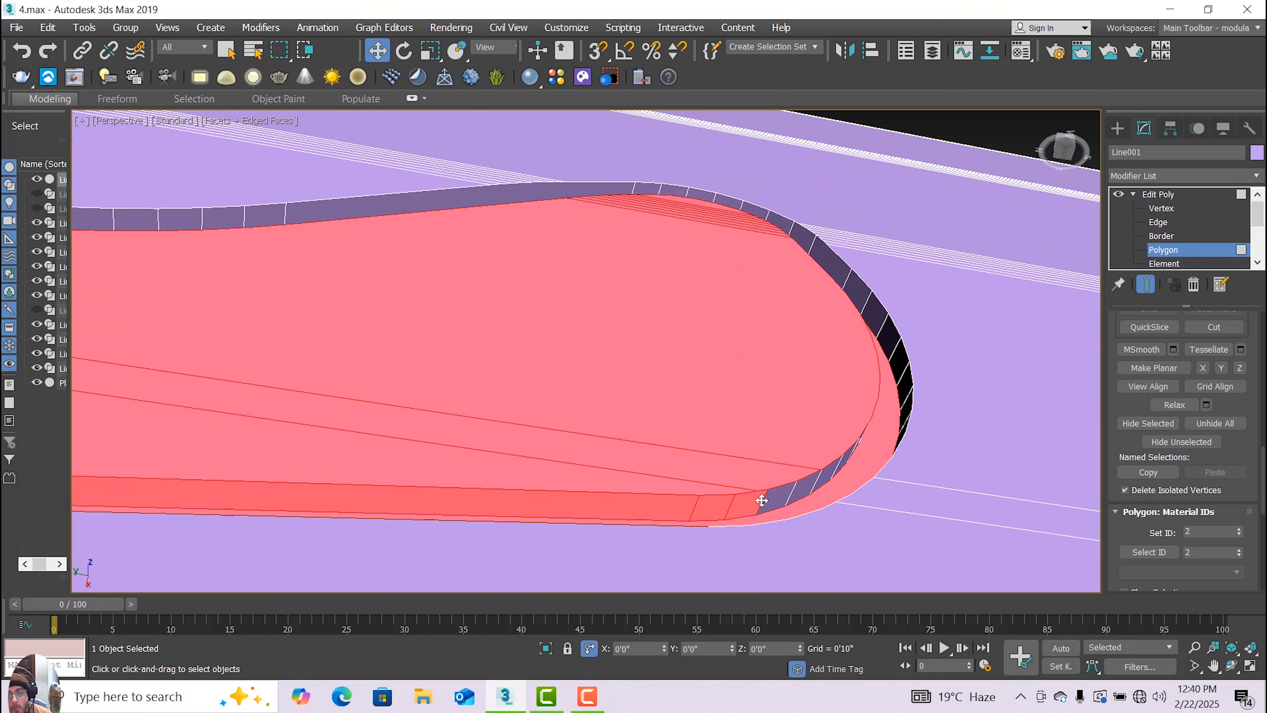
{"action": "scroll", "coordinate": [765, 500], "scroll_direction": "down", "scroll_amount": 5}
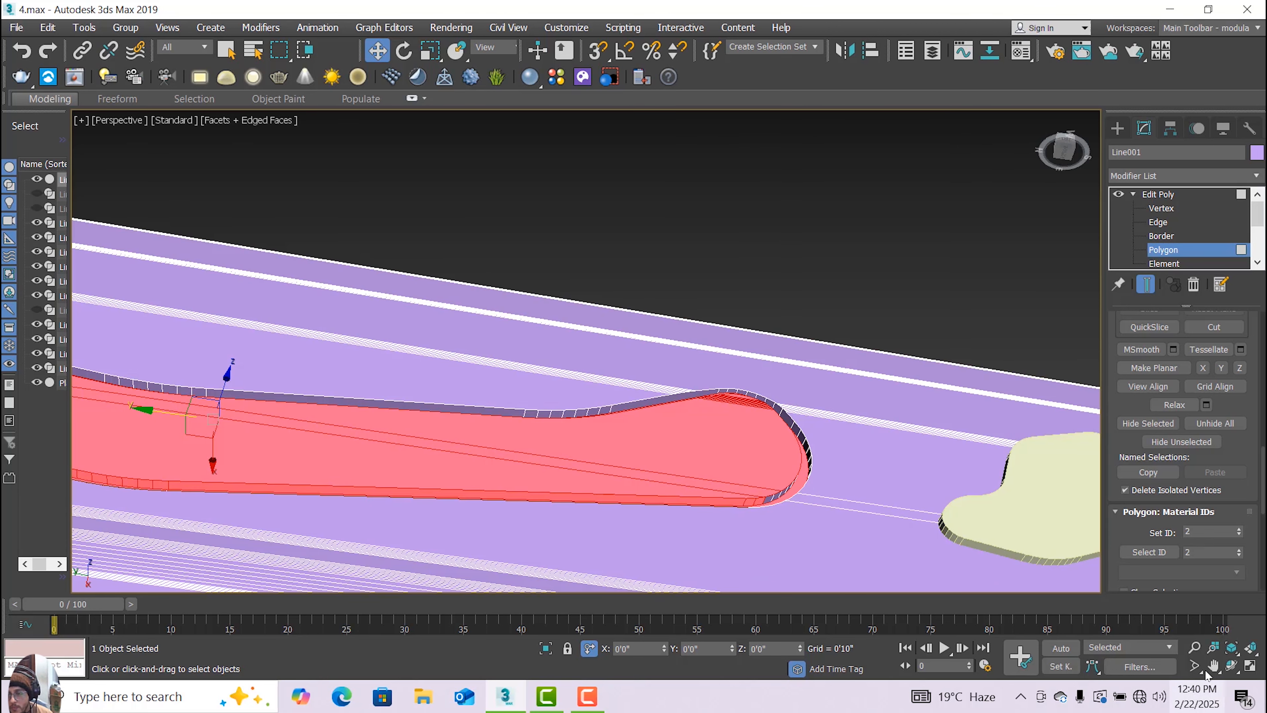
{"action": "left_click", "coordinate": [1231, 666]}
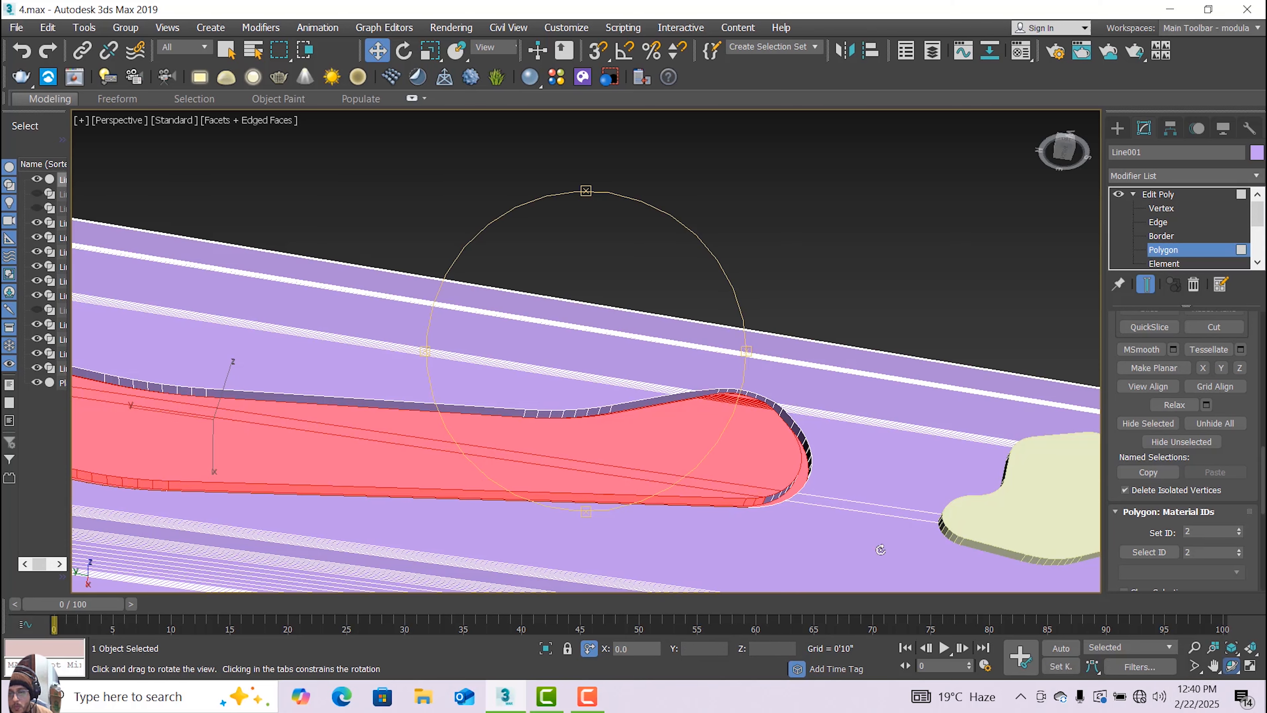
{"action": "left_click_drag", "start_coordinate": [621, 429], "coordinate": [671, 485]}
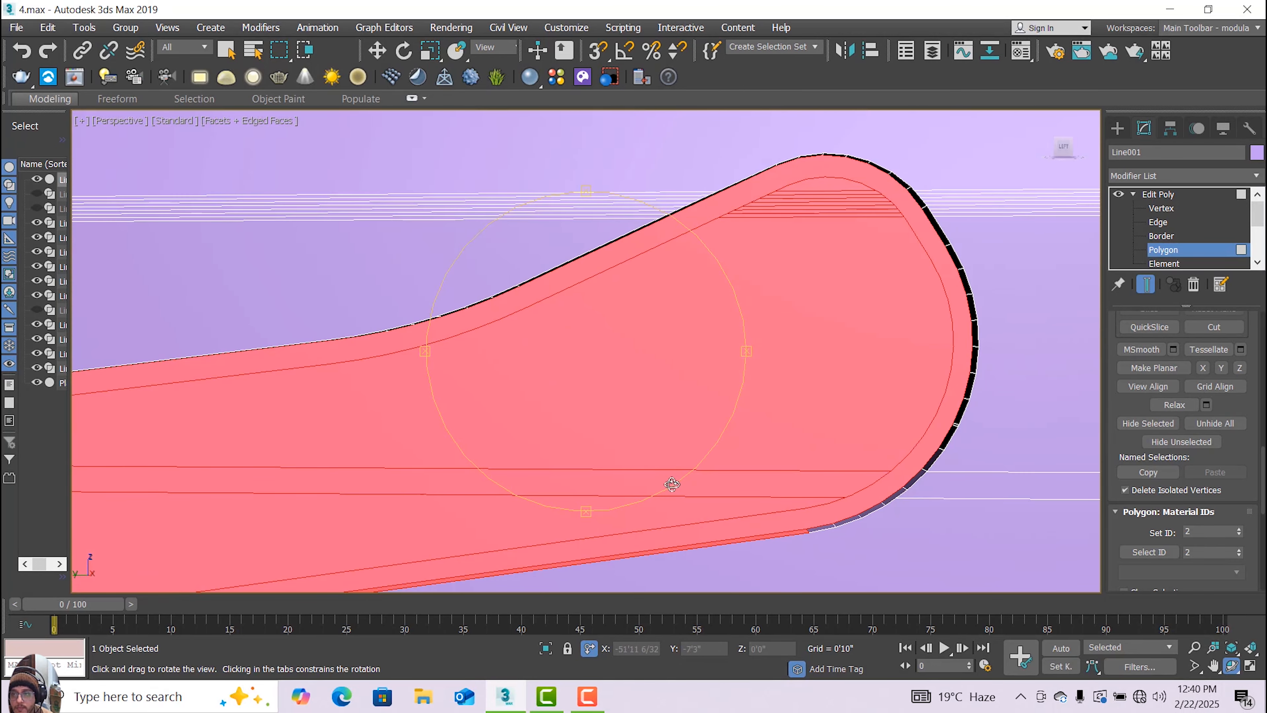
{"action": "left_click", "coordinate": [377, 50]}
{"action": "left_click", "coordinate": [1162, 236]}
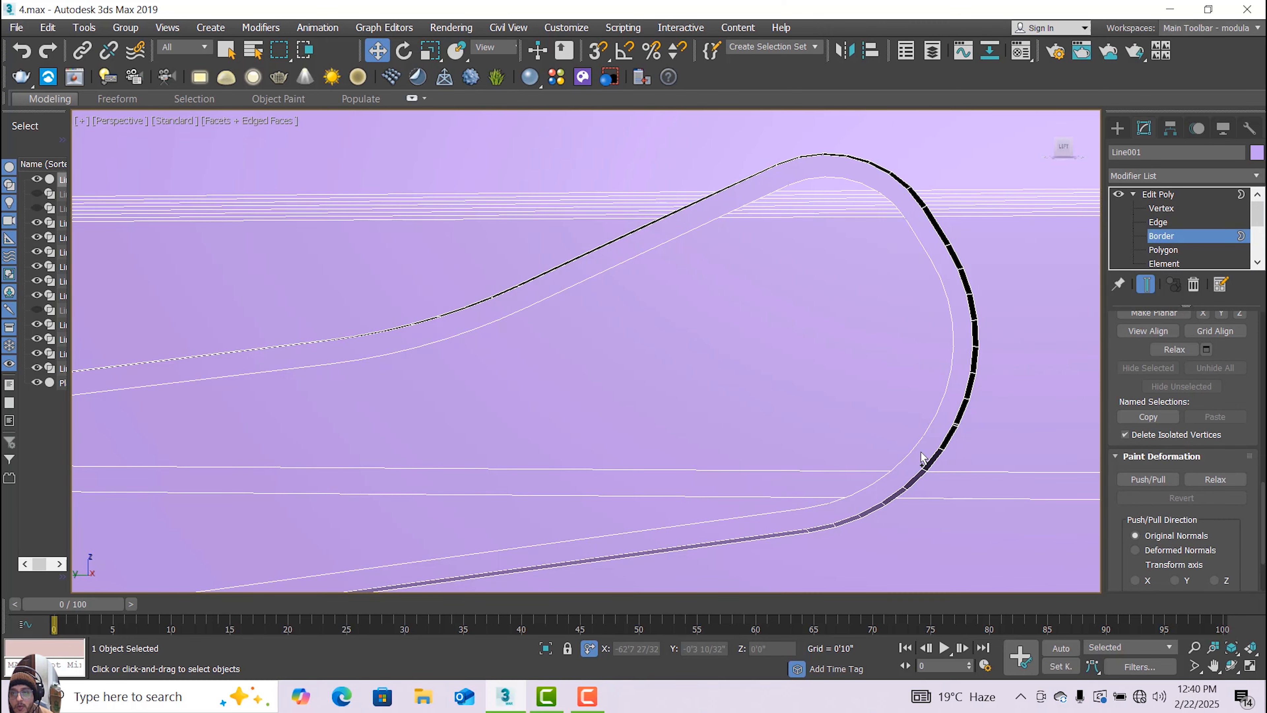
{"action": "scroll", "coordinate": [922, 458], "scroll_direction": "down", "scroll_amount": 3}
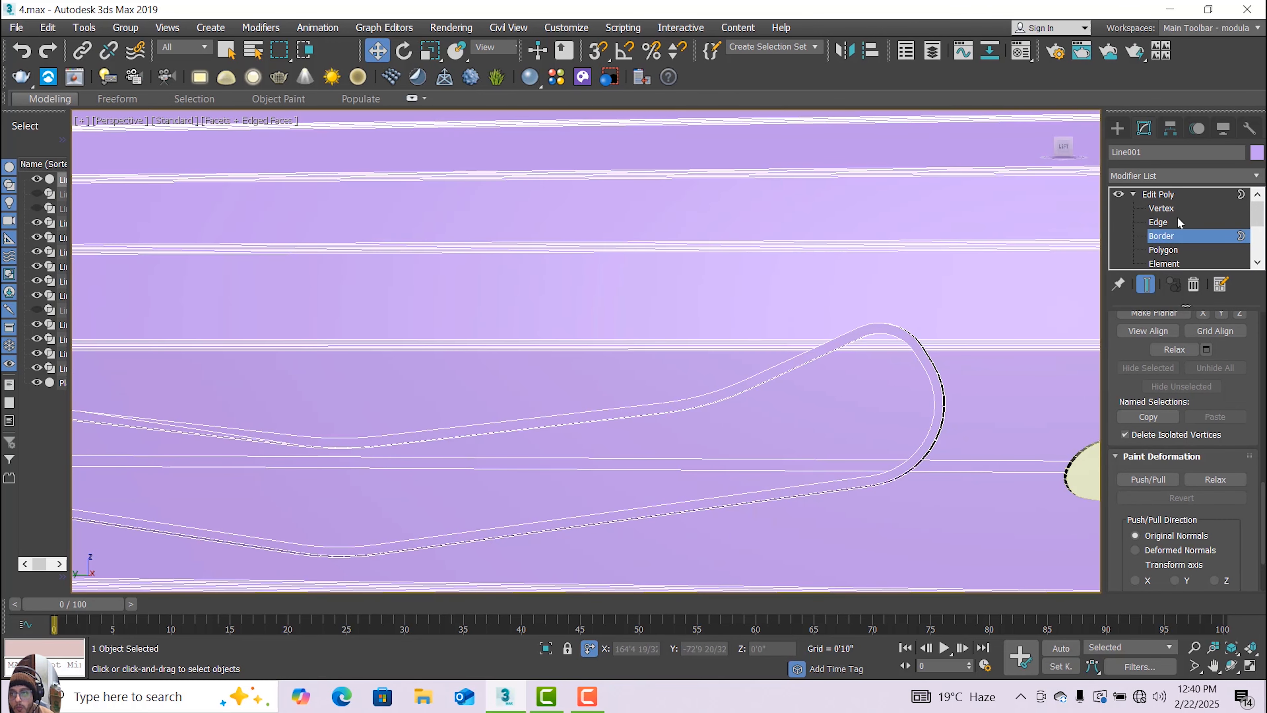
{"action": "left_click", "coordinate": [1164, 249]}
Add the short side-wall polygons along the lower curve of the recess's right rounded end to the selection.
{"action": "scroll", "coordinate": [918, 461], "scroll_direction": "up", "scroll_amount": 5}
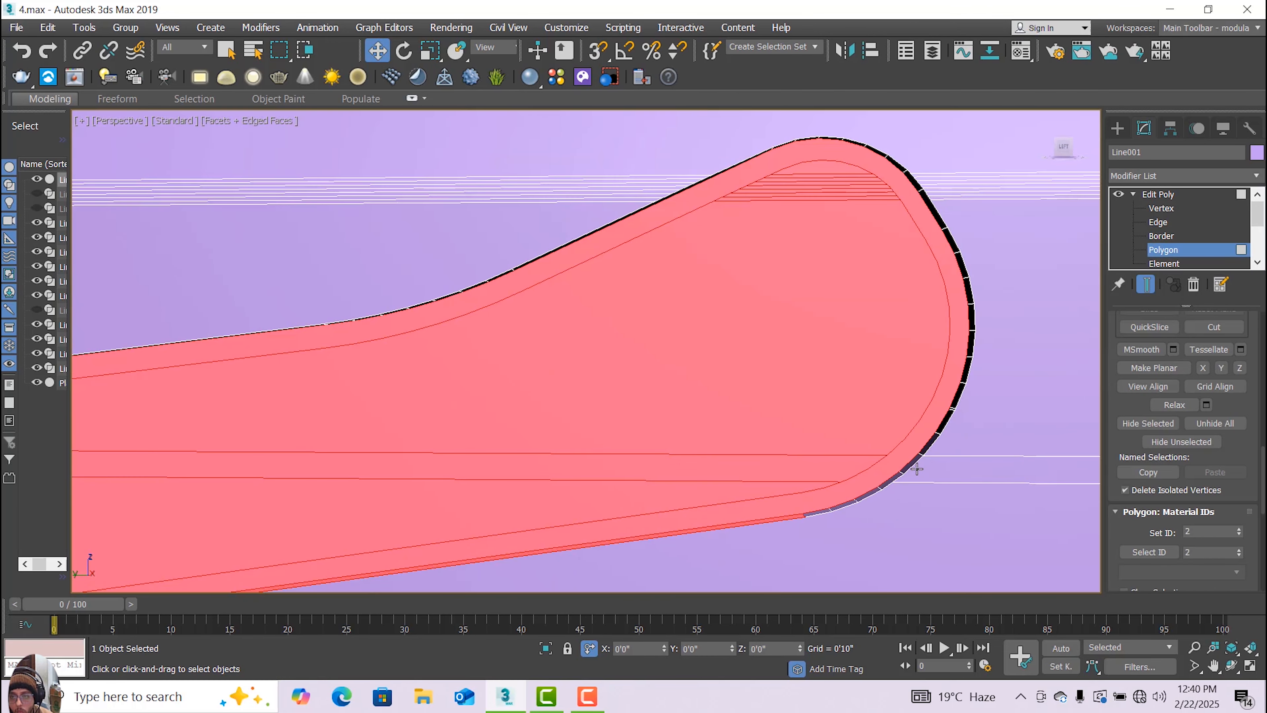
{"action": "left_click", "coordinate": [894, 465], "text": "ctrl"}
{"action": "left_click", "coordinate": [870, 484], "text": "ctrl"}
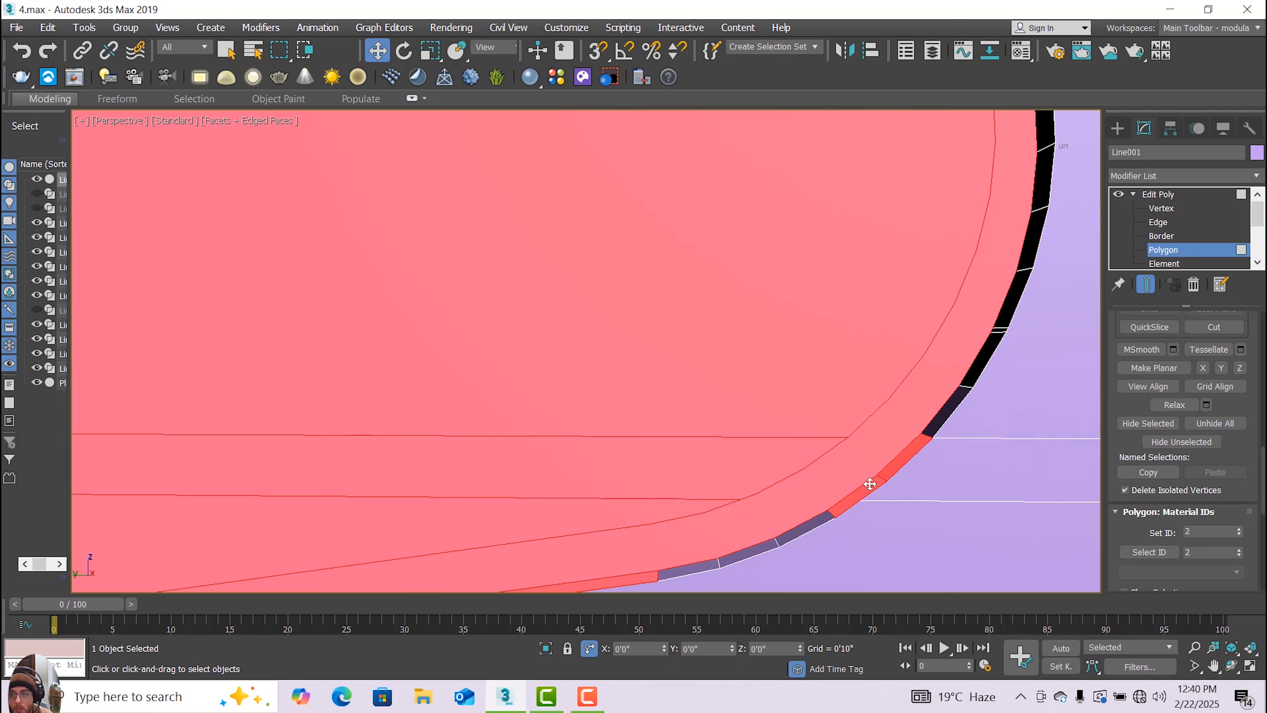
{"action": "left_click", "coordinate": [941, 419], "text": "ctrl"}
{"action": "left_click", "coordinate": [980, 363], "text": "ctrl"}
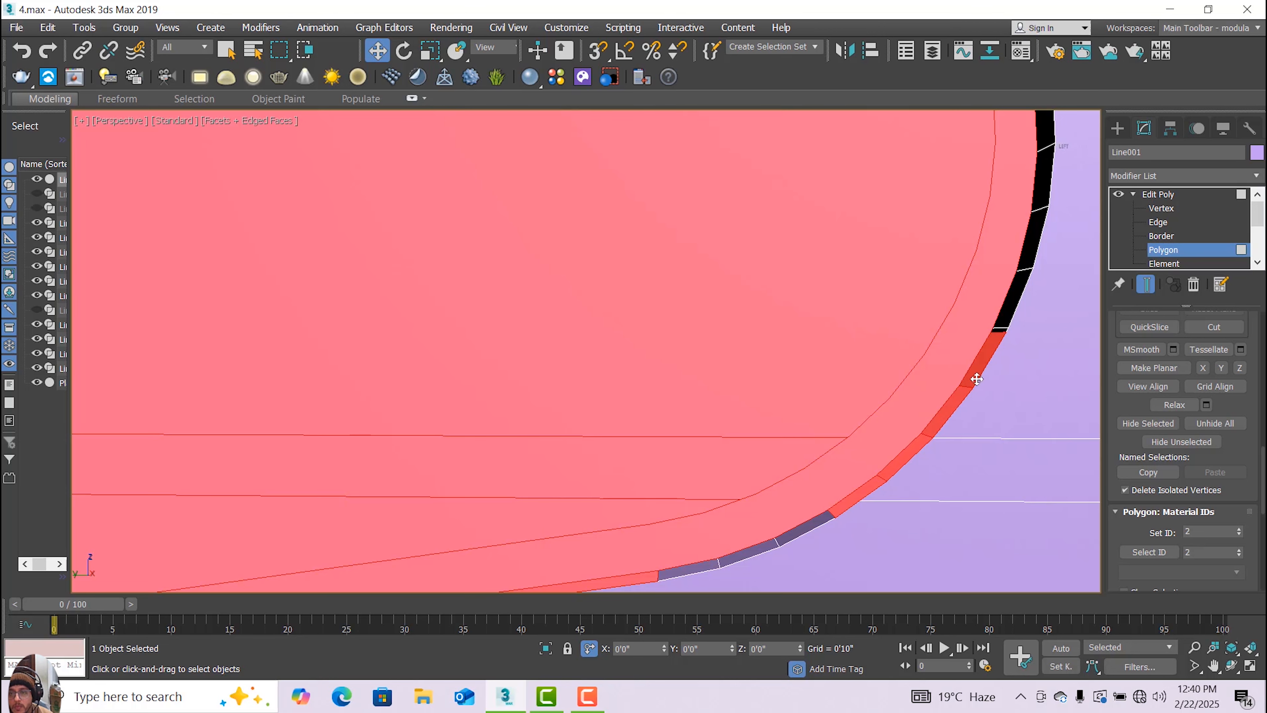
{"action": "left_click", "coordinate": [819, 519], "text": "ctrl"}
{"action": "left_click", "coordinate": [735, 559], "text": "ctrl"}
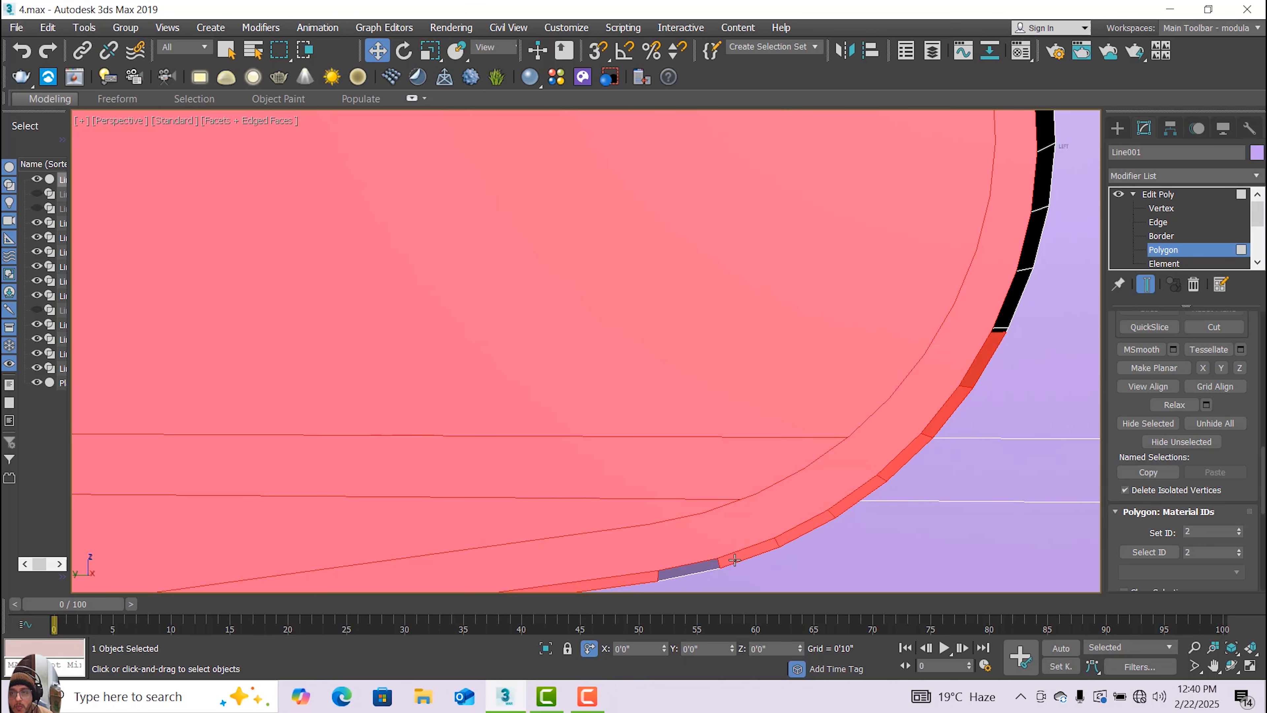
{"action": "left_click", "coordinate": [700, 570], "text": "ctrl"}
Add the outer side-wall polygons up the steep outer curve of the recess's rounded right end to the selection.
{"action": "scroll", "coordinate": [702, 566], "scroll_direction": "down", "scroll_amount": 5}
{"action": "scroll", "coordinate": [823, 402], "scroll_direction": "up", "scroll_amount": 5}
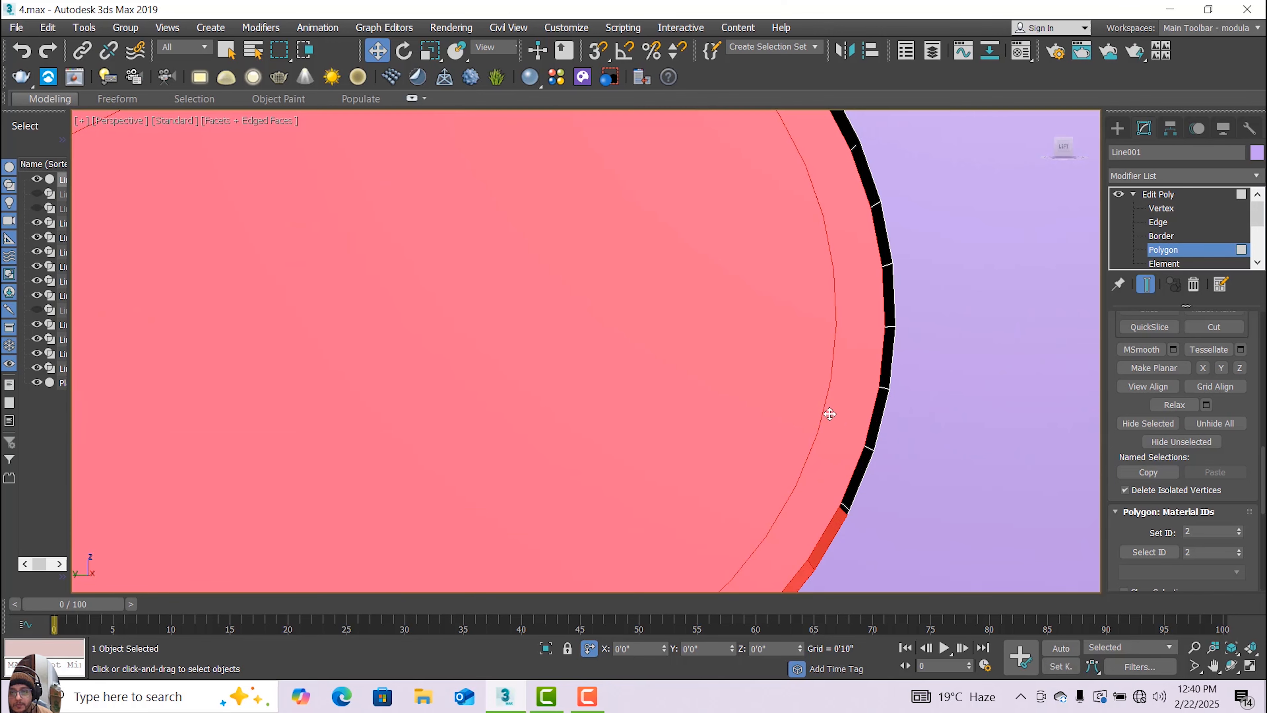
{"action": "left_click", "coordinate": [856, 475], "text": "ctrl"}
{"action": "left_click", "coordinate": [876, 418], "text": "ctrl"}
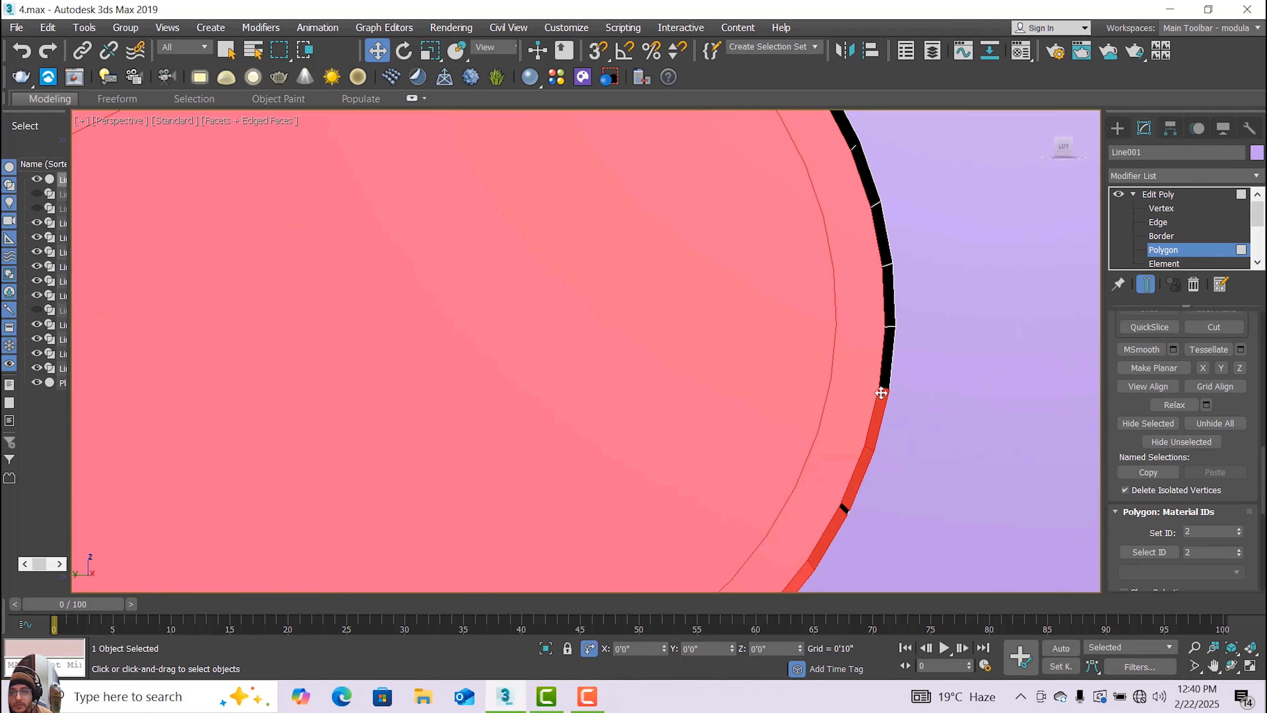
{"action": "left_click", "coordinate": [887, 357], "text": "ctrl"}
{"action": "left_click", "coordinate": [887, 310], "text": "ctrl"}
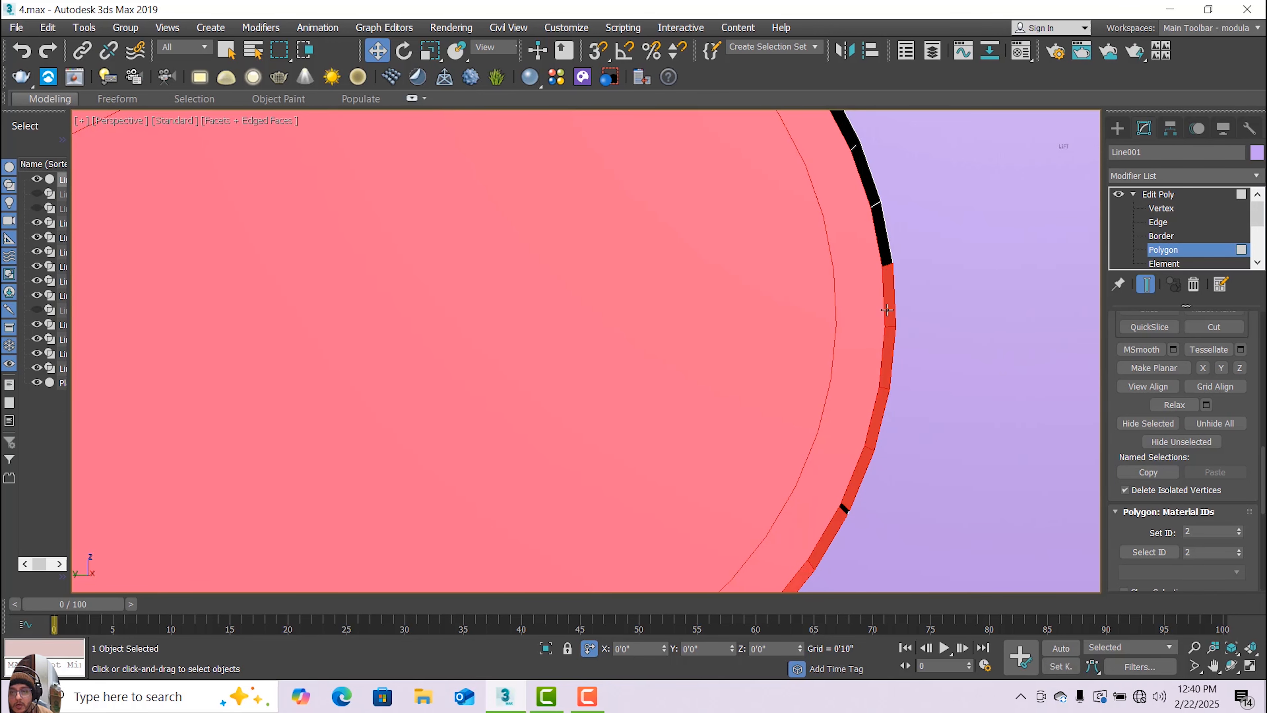
{"action": "left_click", "coordinate": [887, 254], "text": "ctrl"}
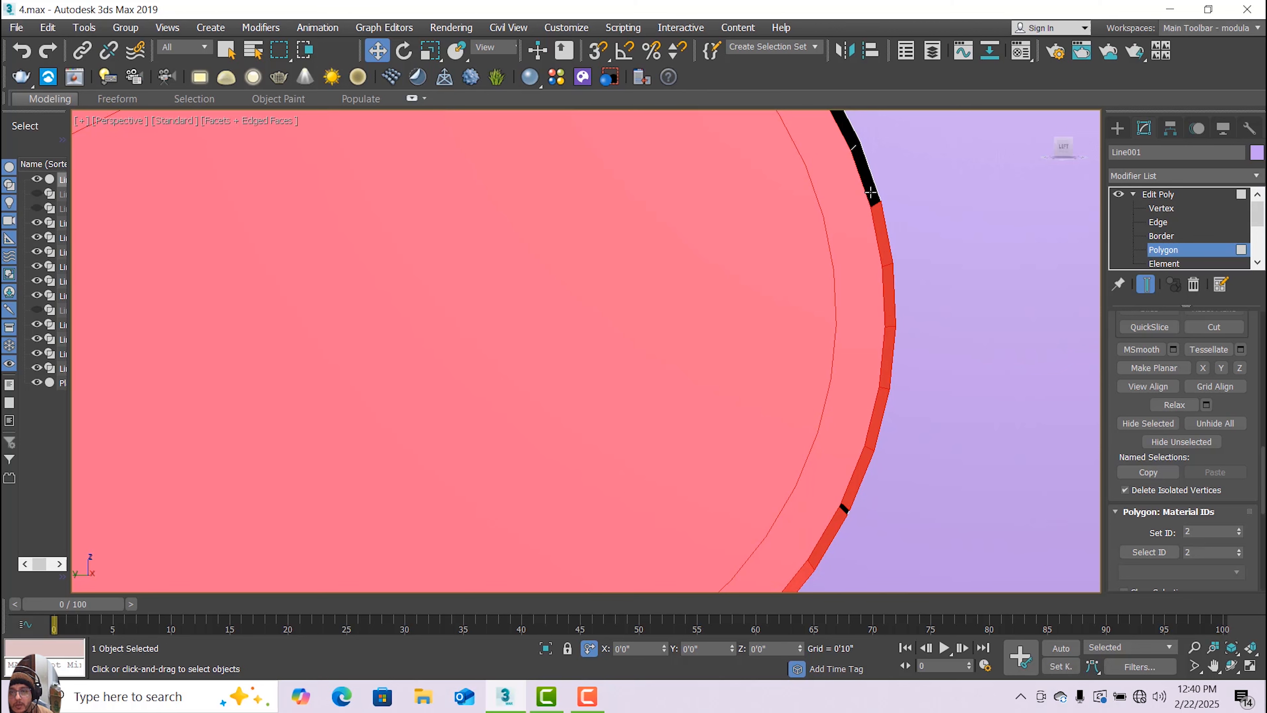
{"action": "left_click", "coordinate": [871, 193], "text": "ctrl"}
Add the remaining side-wall polygons from the right end's outer curve towards its upper crest, including the longer straight segment.
{"action": "scroll", "coordinate": [869, 220], "scroll_direction": "down", "scroll_amount": 6}
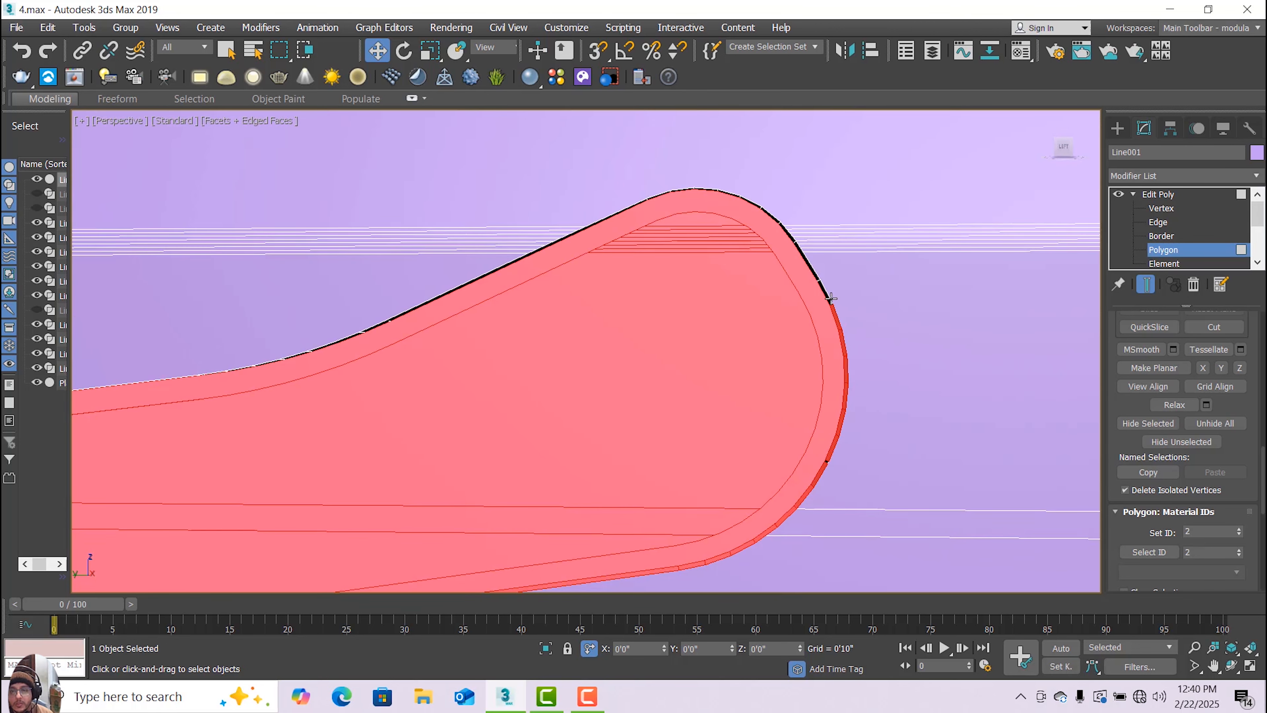
{"action": "scroll", "coordinate": [830, 299], "scroll_direction": "up", "scroll_amount": 5}
{"action": "left_click", "coordinate": [787, 230], "text": "ctrl"}
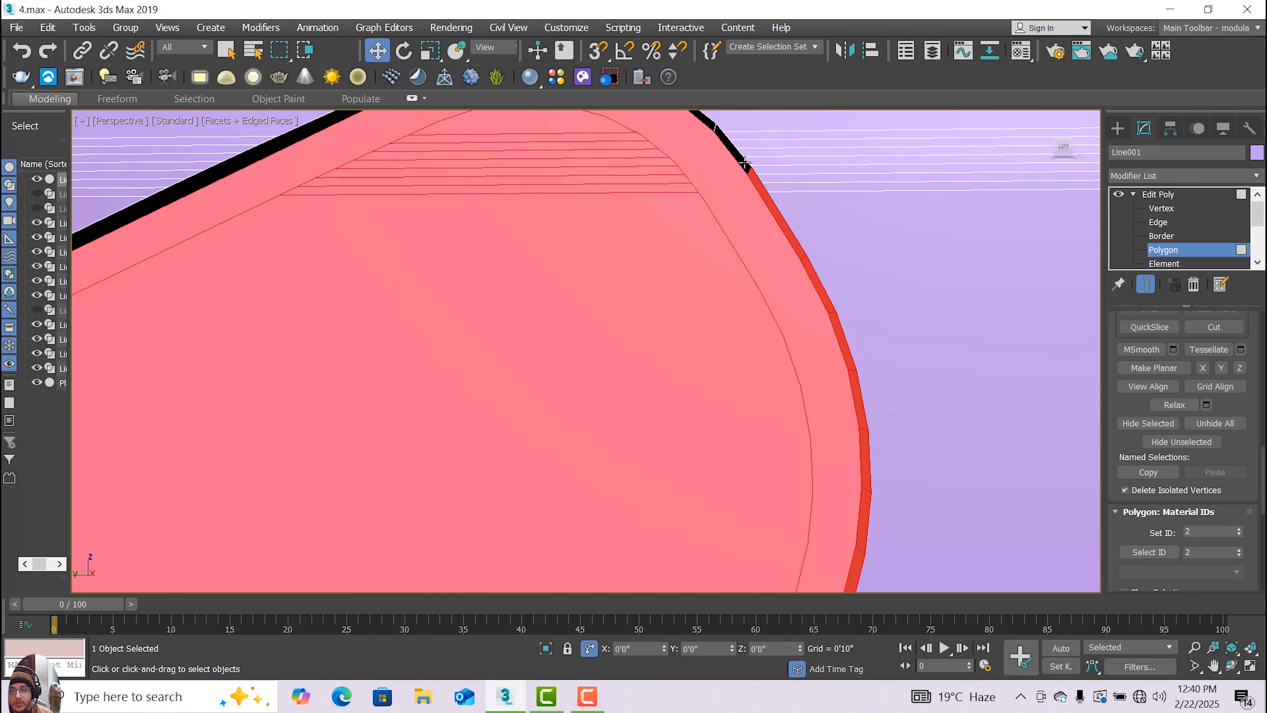
{"action": "left_click", "coordinate": [740, 155], "text": "ctrl"}
{"action": "middle_click_drag", "start_coordinate": [760, 196], "coordinate": [789, 267]}
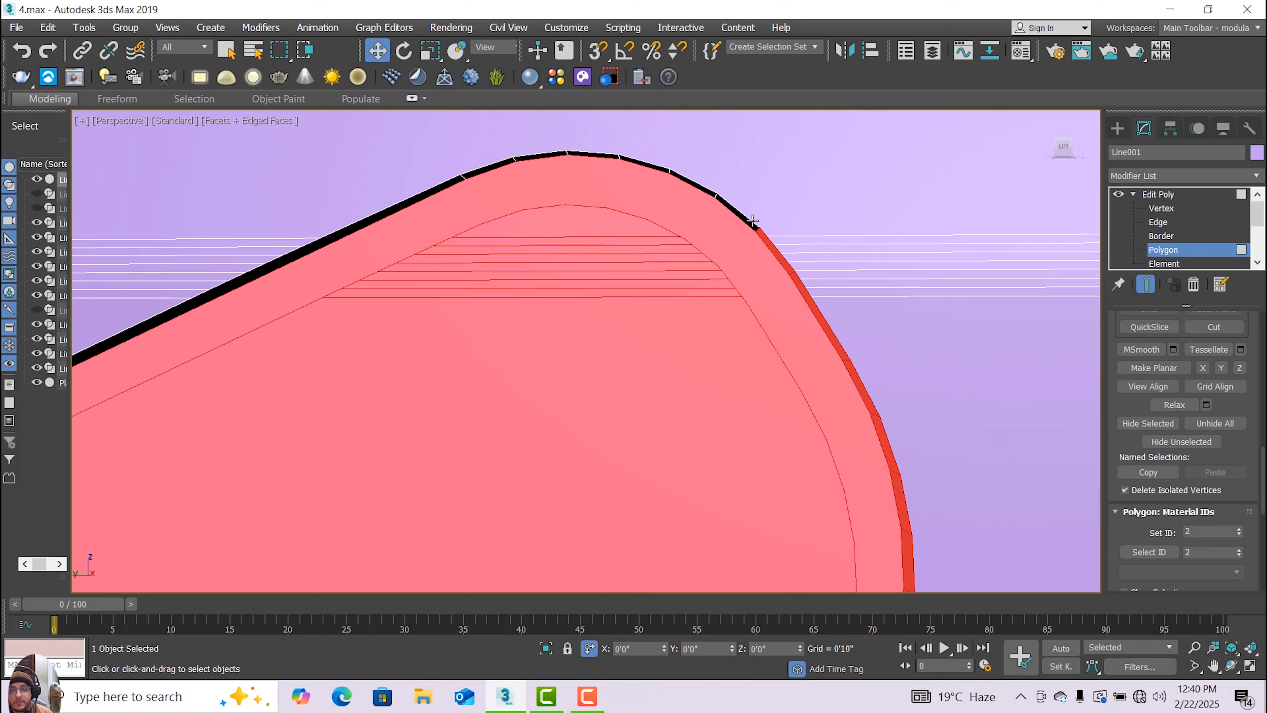
{"action": "left_click", "coordinate": [738, 215], "text": "ctrl"}
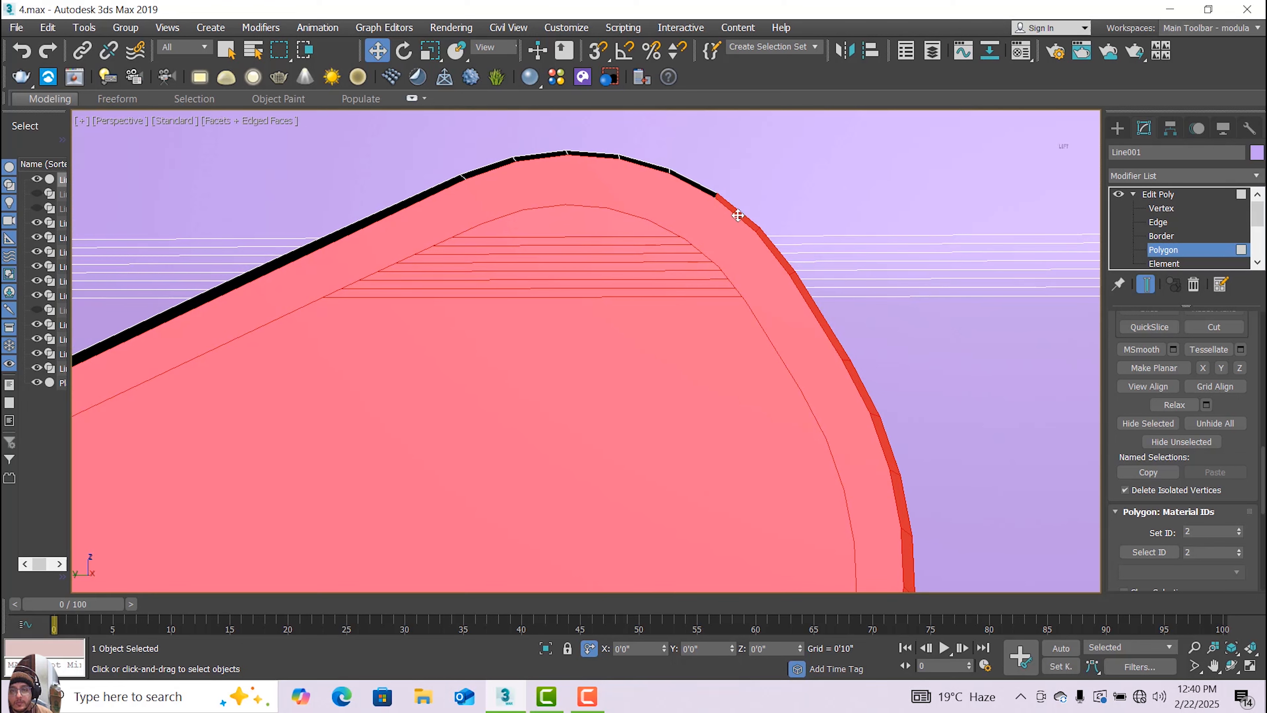
{"action": "left_click", "coordinate": [677, 180], "text": "ctrl"}
{"action": "left_click", "coordinate": [642, 164], "text": "ctrl"}
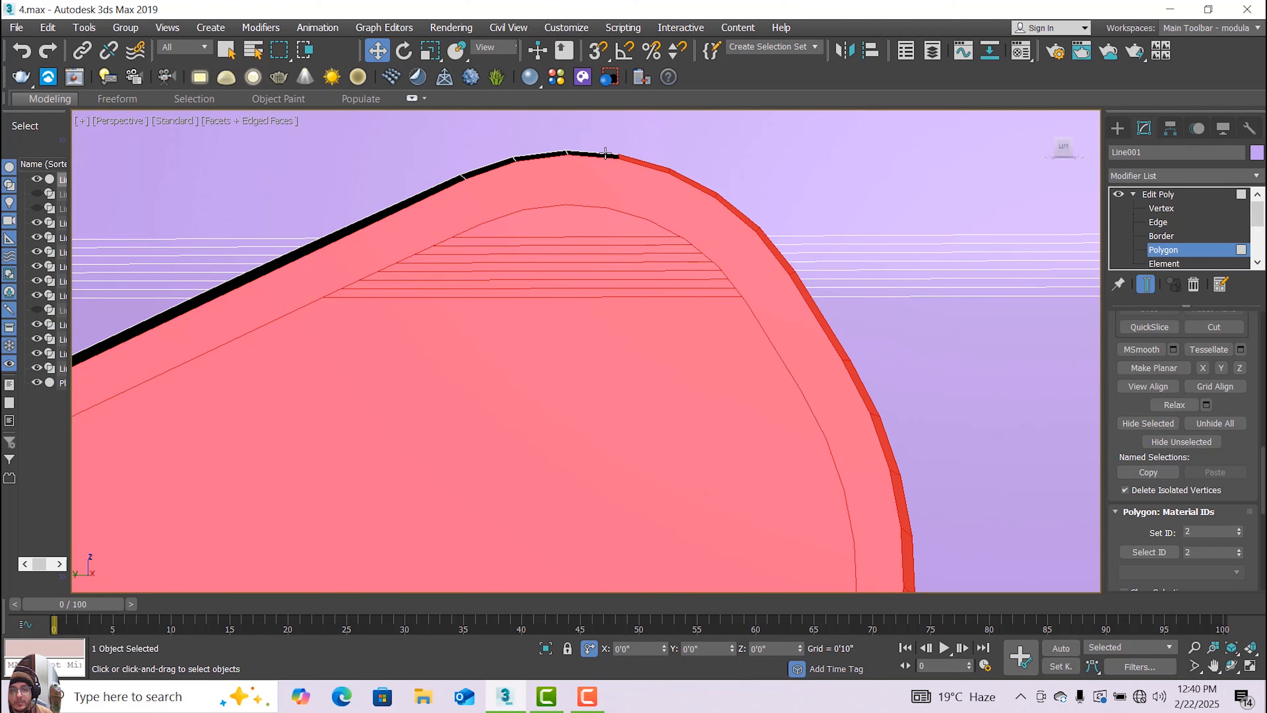
Add the side-wall polygons across the right end's crest and along the adjoining straight upper slope.
{"action": "left_click", "coordinate": [591, 155], "text": "ctrl"}
{"action": "left_click", "coordinate": [520, 160], "text": "ctrl"}
{"action": "left_click", "coordinate": [479, 173], "text": "ctrl"}
{"action": "left_click", "coordinate": [432, 195], "text": "ctrl"}
From a tilted angle, add the unselected inner side-wall polygons around the lower curve of the recess's right end.
{"action": "scroll", "coordinate": [306, 276], "scroll_direction": "down", "scroll_amount": 5}
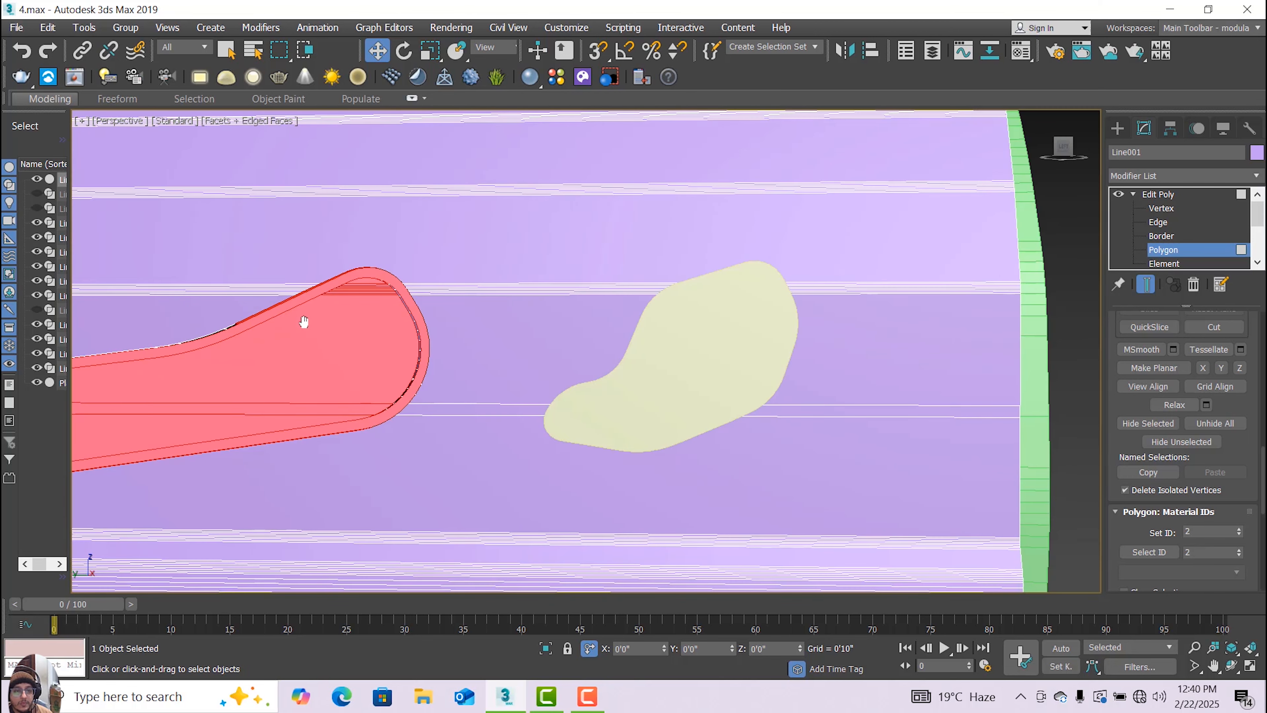
{"action": "scroll", "coordinate": [303, 319], "scroll_direction": "up", "scroll_amount": 3}
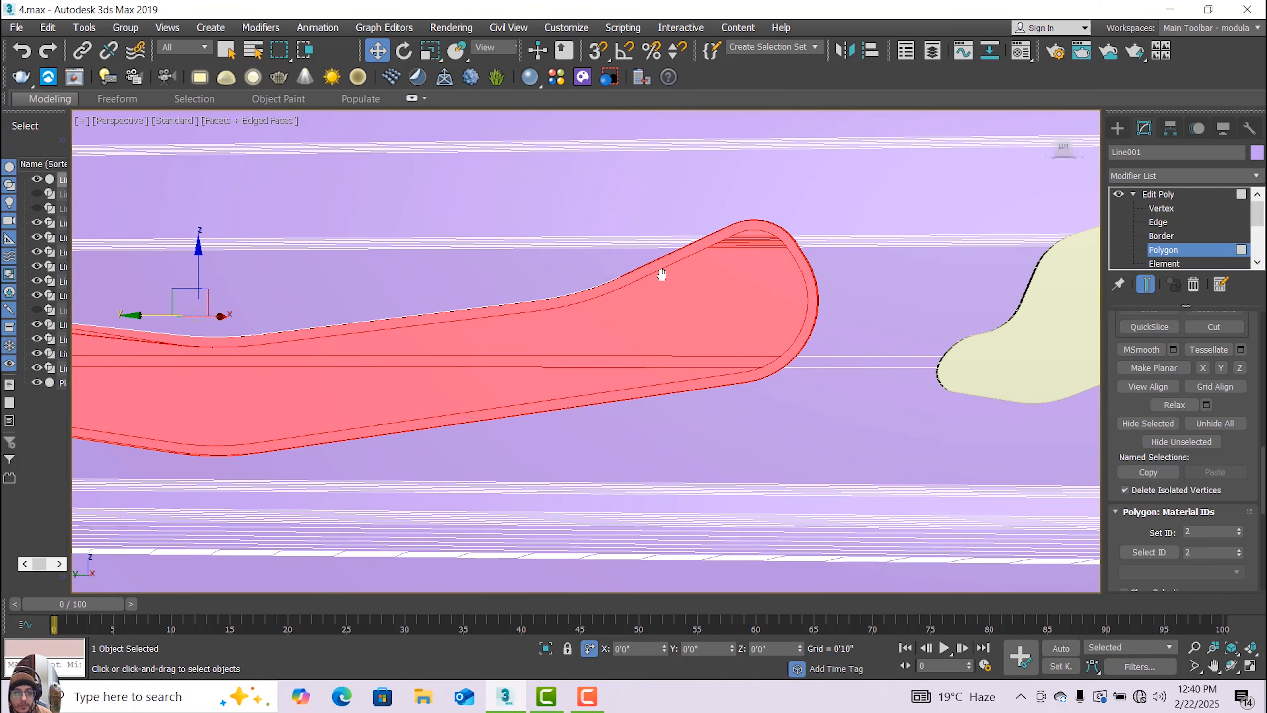
{"action": "left_click", "coordinate": [1232, 666]}
{"action": "left_click_drag", "start_coordinate": [518, 372], "coordinate": [553, 320]}
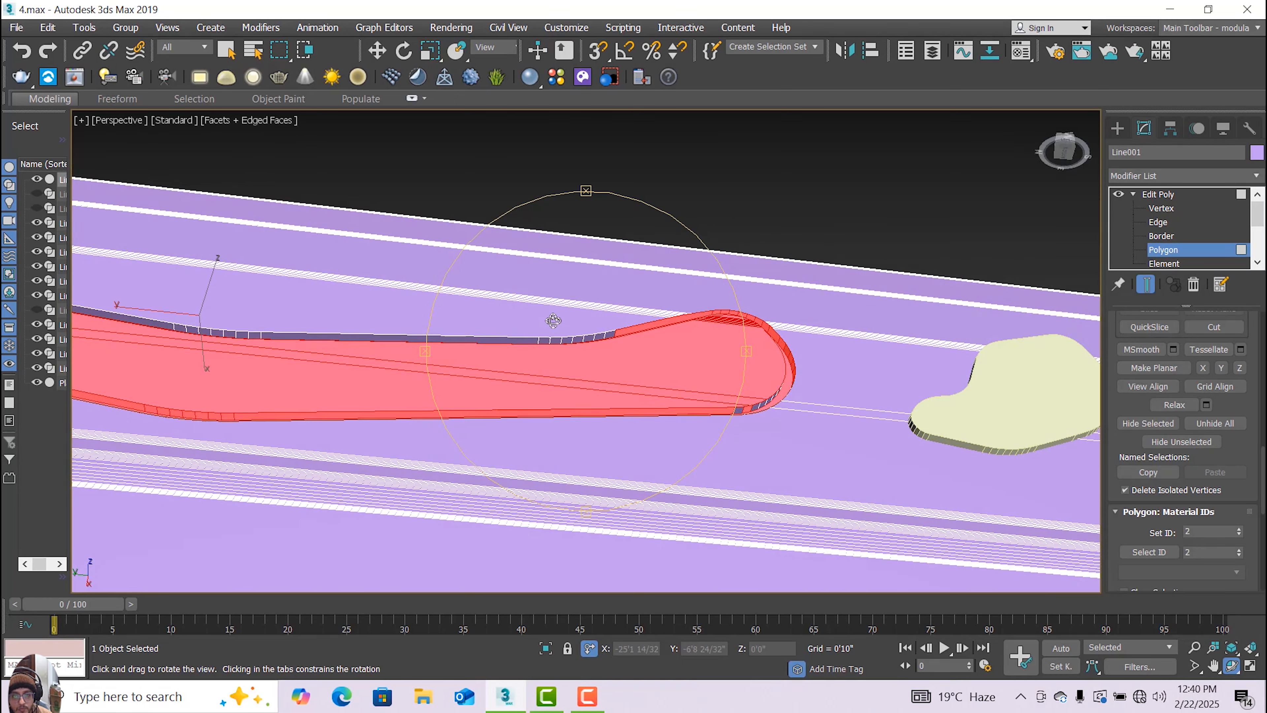
{"action": "left_click_drag", "start_coordinate": [623, 402], "coordinate": [463, 350]}
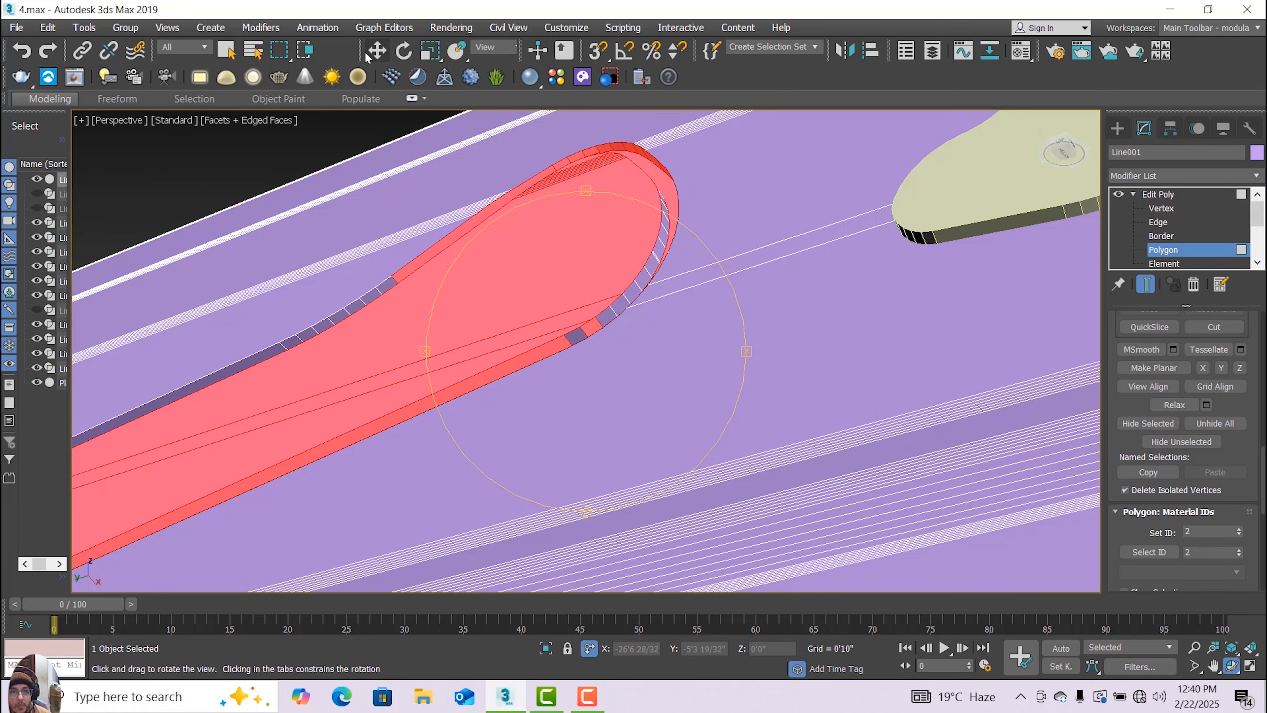
{"action": "left_click", "coordinate": [368, 55]}
{"action": "scroll", "coordinate": [607, 307], "scroll_direction": "up", "scroll_amount": 3}
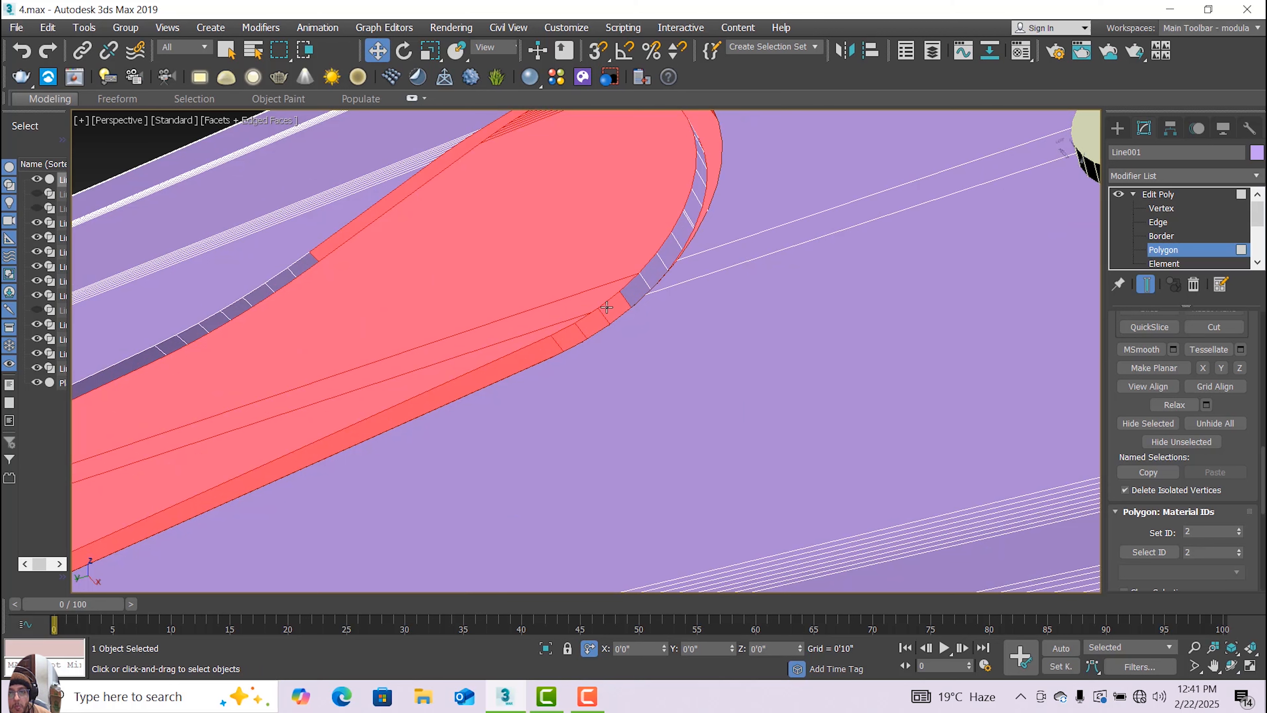
{"action": "scroll", "coordinate": [683, 225], "scroll_direction": "up", "scroll_amount": 1}
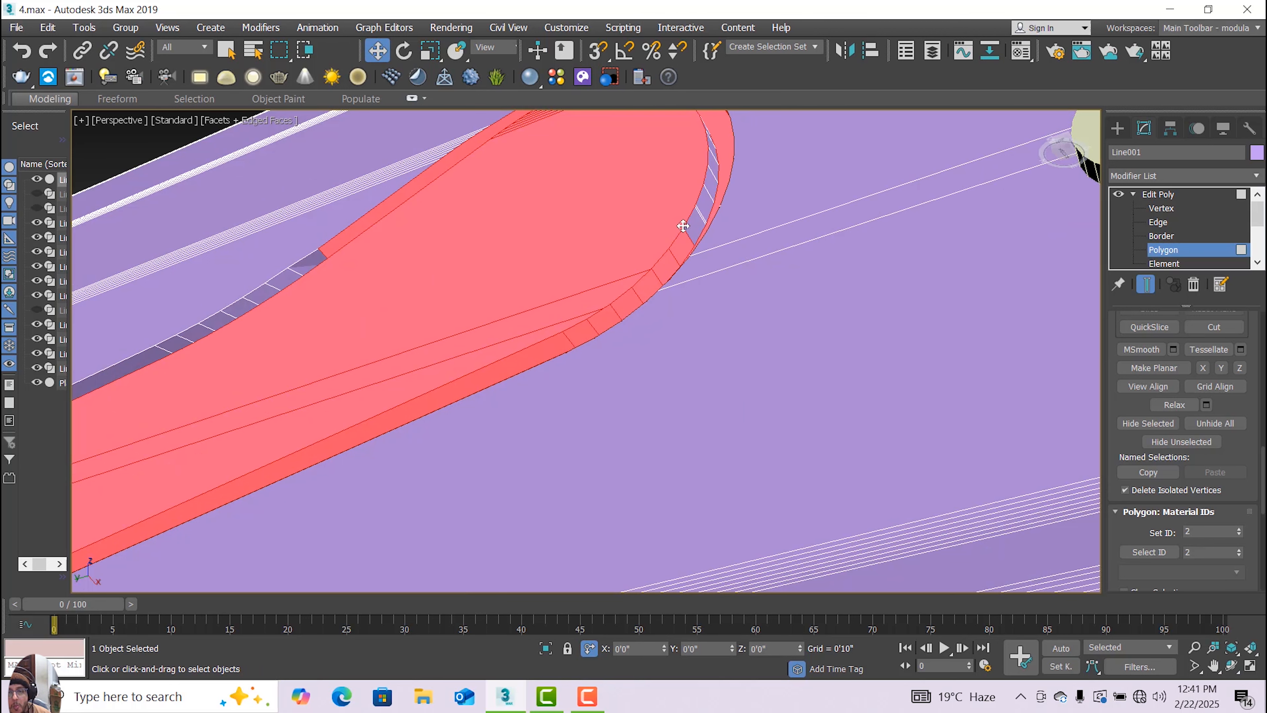
{"action": "key", "text": "ctrl+z"}
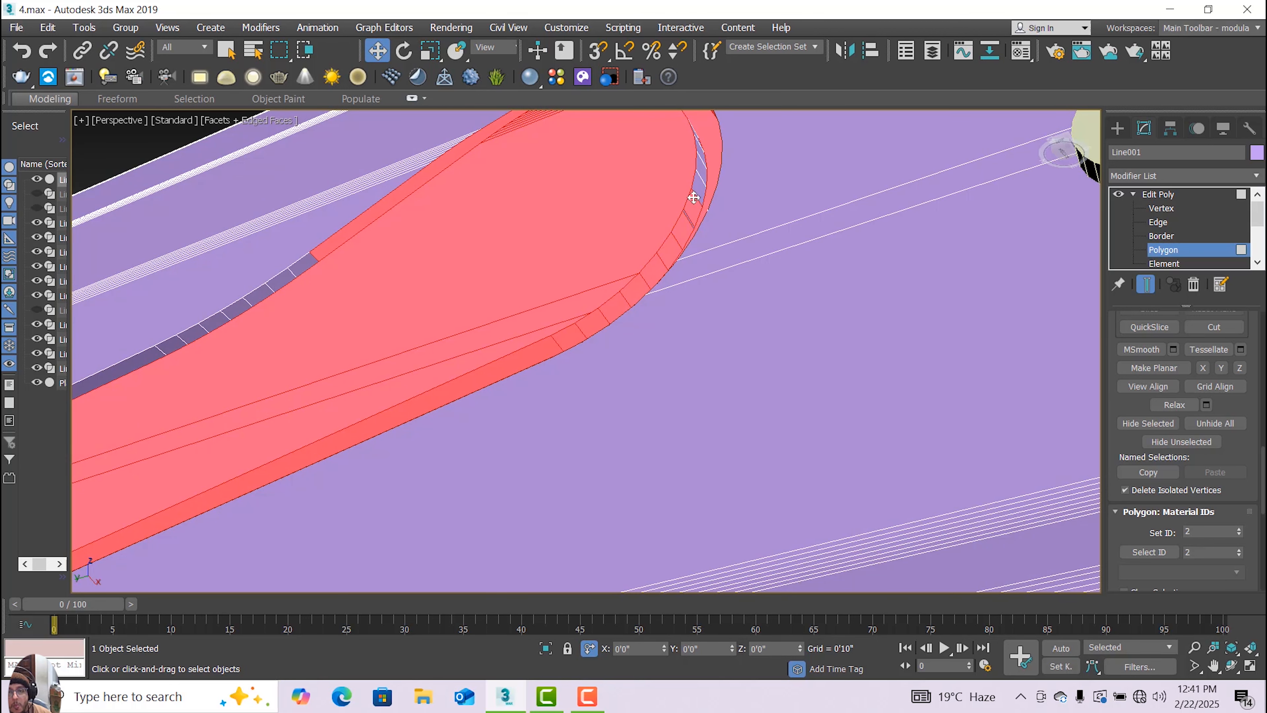
{"action": "scroll", "coordinate": [695, 220], "scroll_direction": "up", "scroll_amount": 1}
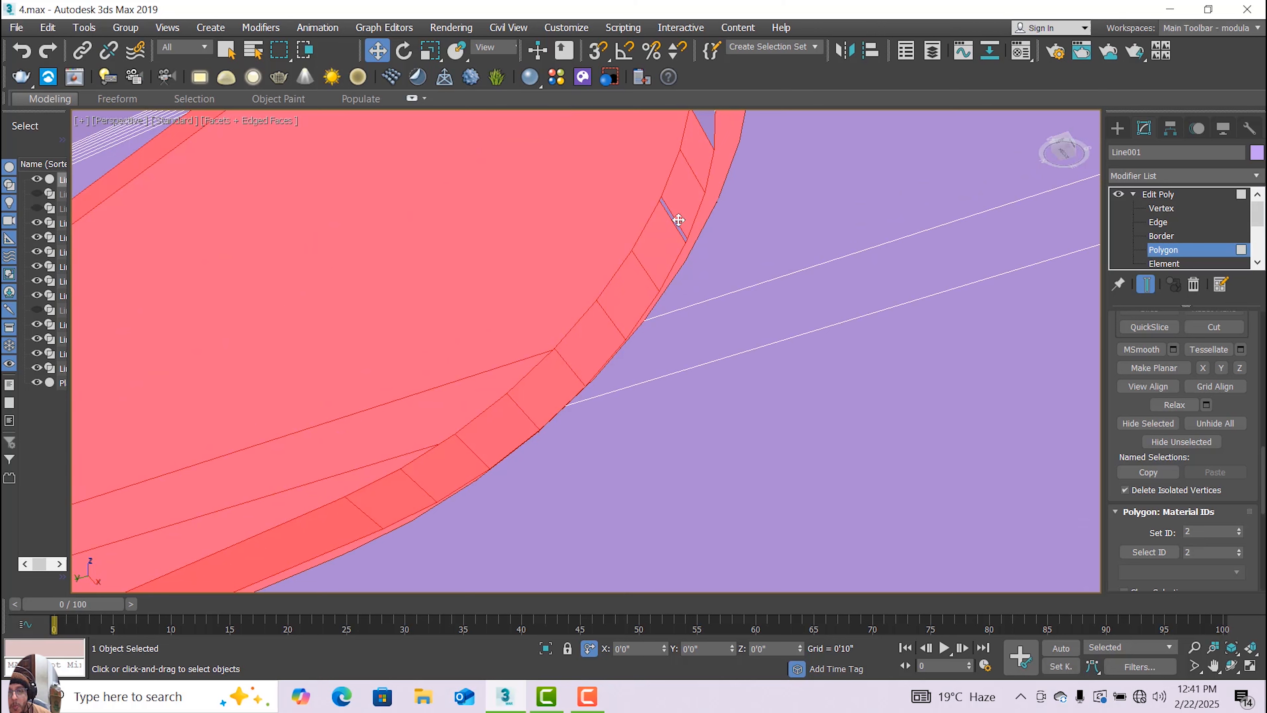
Add the inner side-wall polygons up the far side of the right end and around its upper curve.
{"action": "middle_click_drag", "start_coordinate": [677, 220], "coordinate": [472, 408], "text": "alt"}
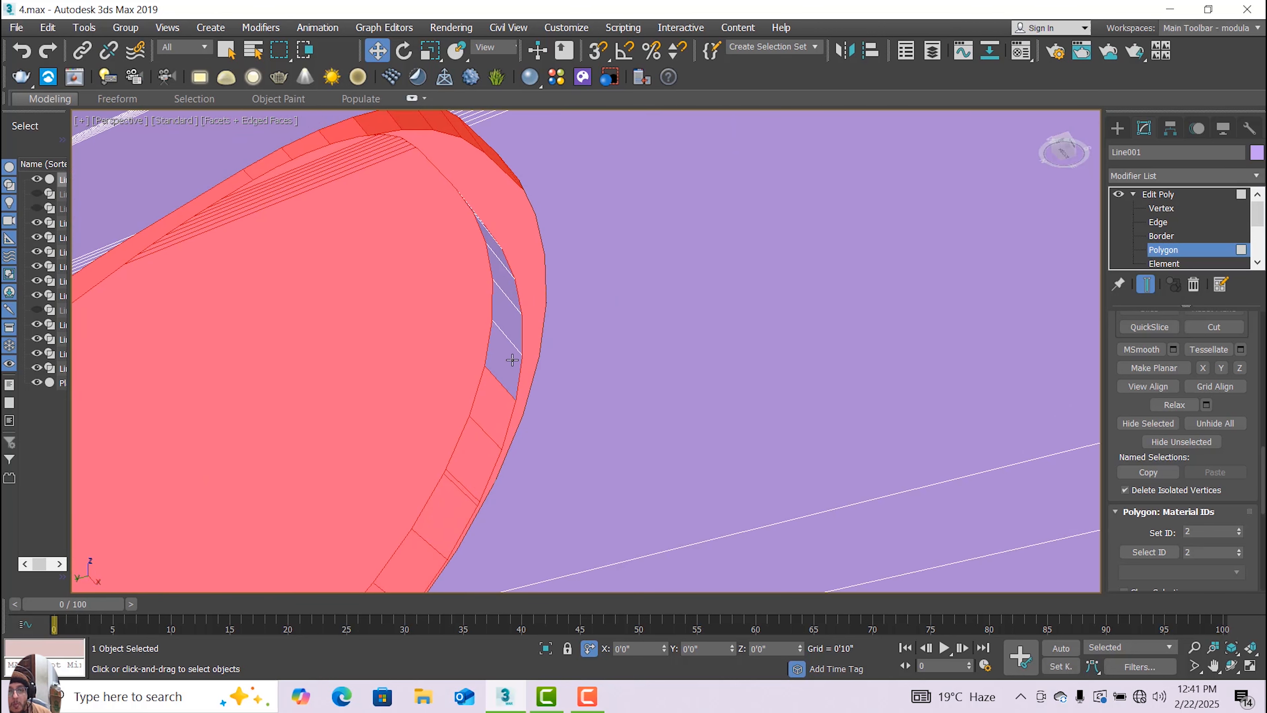
{"action": "middle_click_drag", "start_coordinate": [514, 317], "coordinate": [496, 267], "text": "alt"}
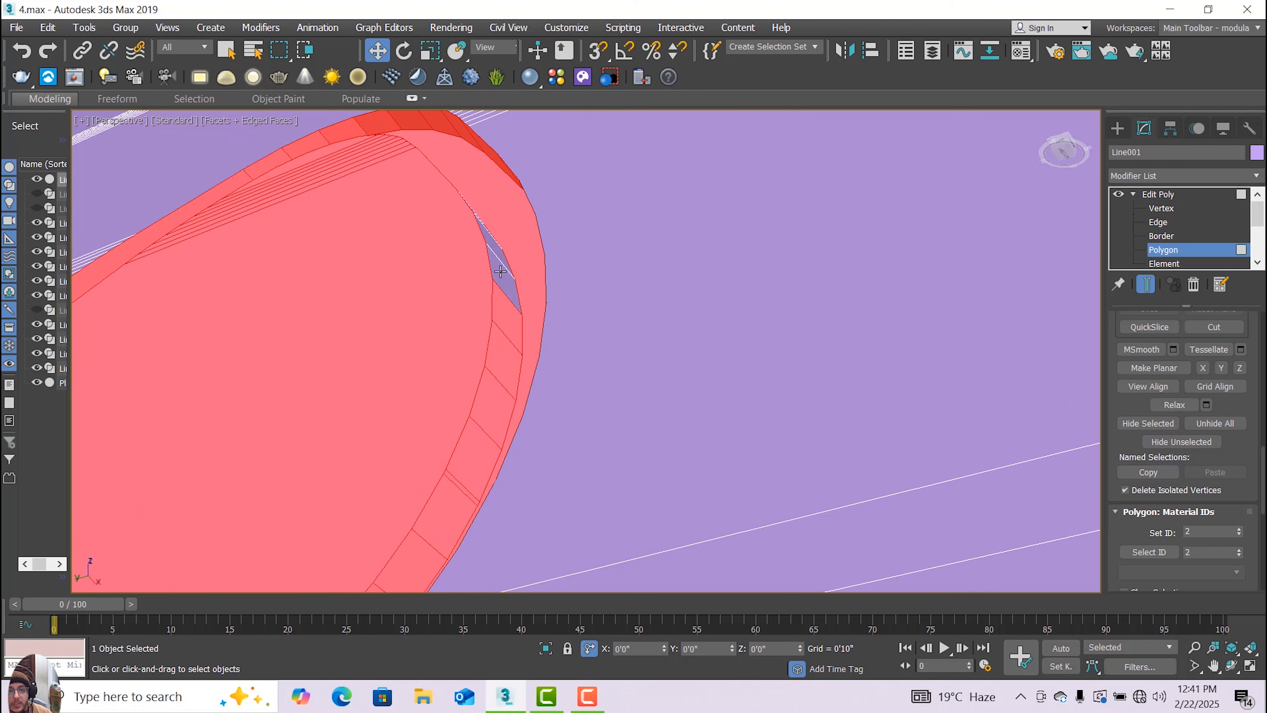
{"action": "scroll", "coordinate": [583, 350], "scroll_direction": "down", "scroll_amount": 4}
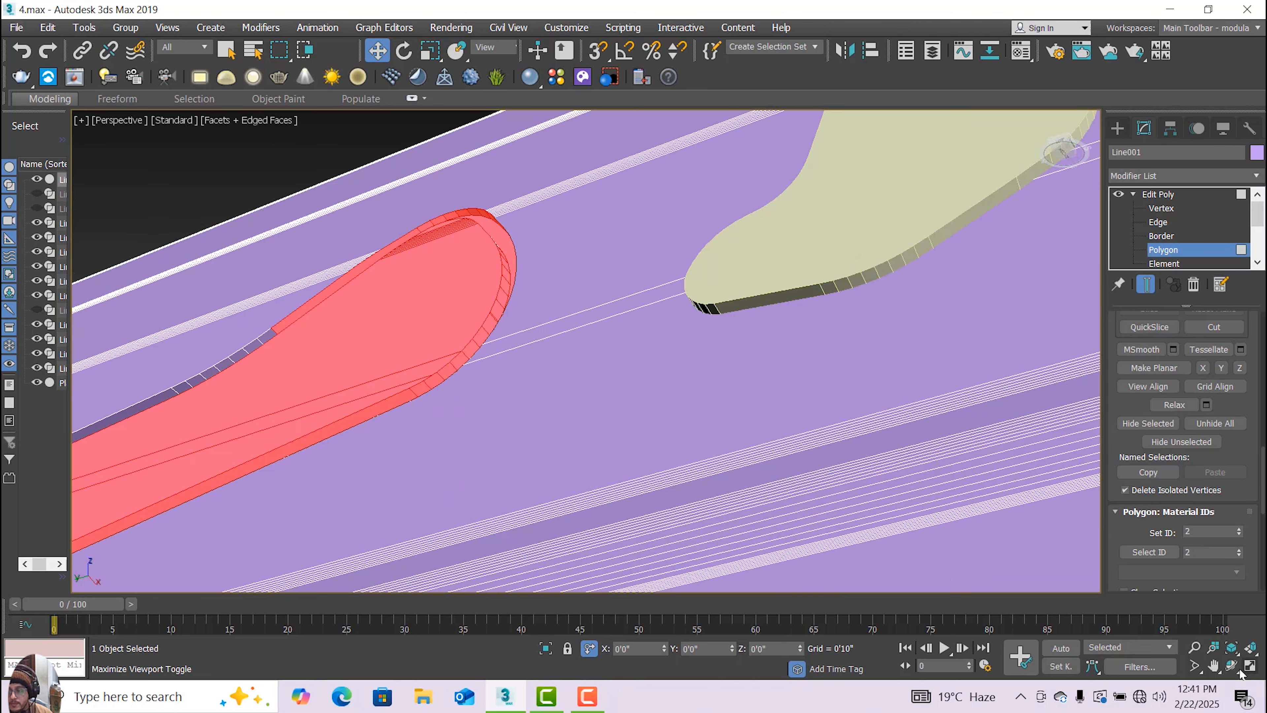
{"action": "middle_click_drag", "start_coordinate": [608, 325], "coordinate": [584, 369], "text": "alt"}
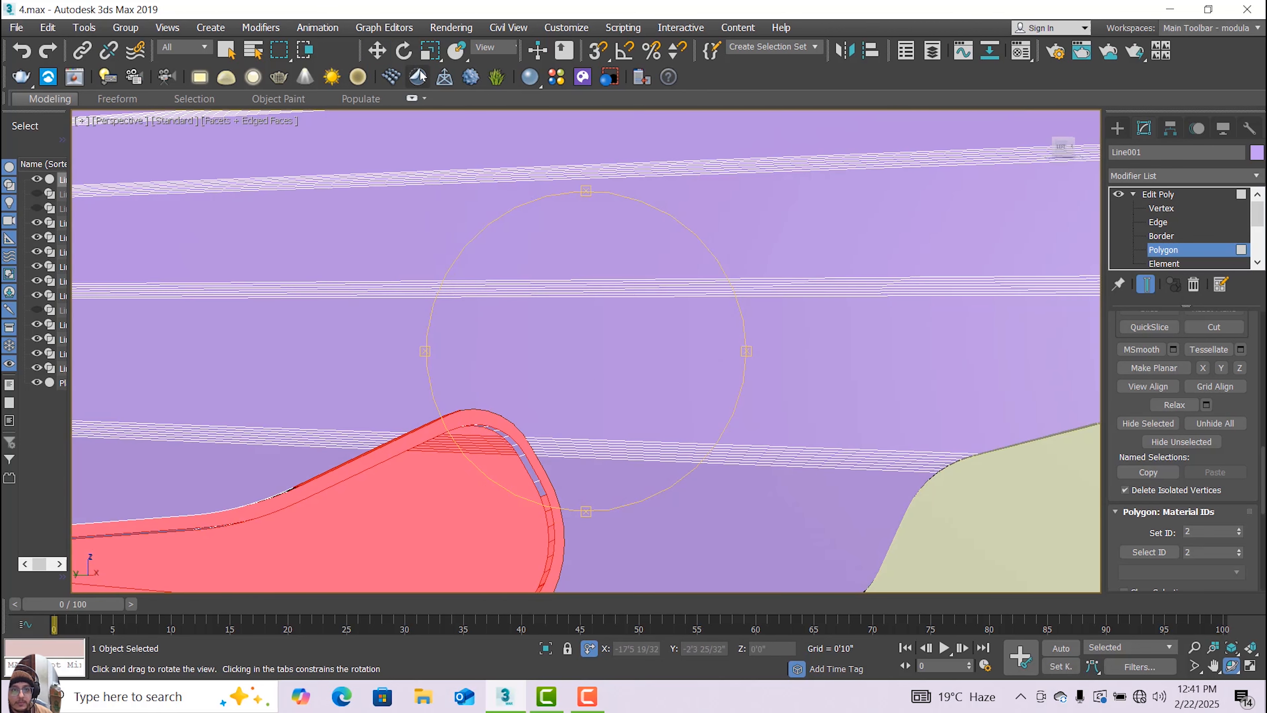
{"action": "left_click", "coordinate": [377, 51]}
{"action": "scroll", "coordinate": [569, 526], "scroll_direction": "up", "scroll_amount": 3}
{"action": "left_click", "coordinate": [569, 526], "text": "ctrl"}
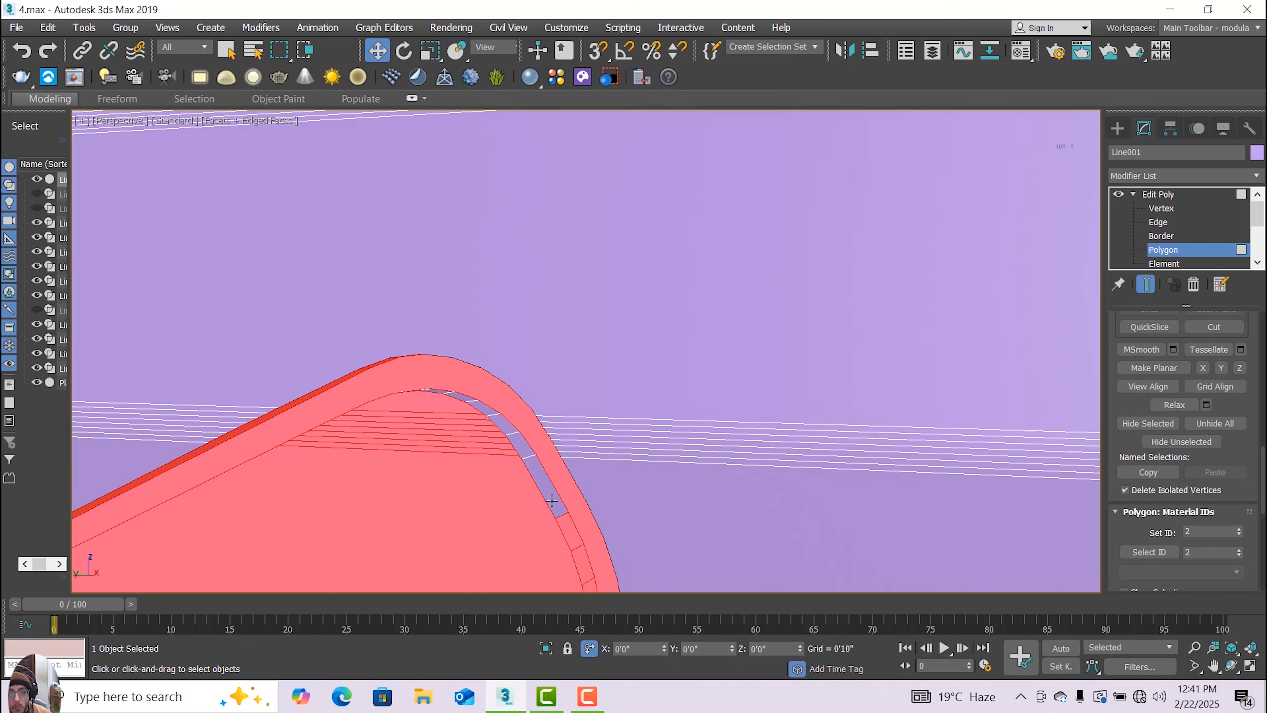
{"action": "left_click", "coordinate": [550, 497], "text": "ctrl"}
{"action": "left_click", "coordinate": [504, 418], "text": "ctrl"}
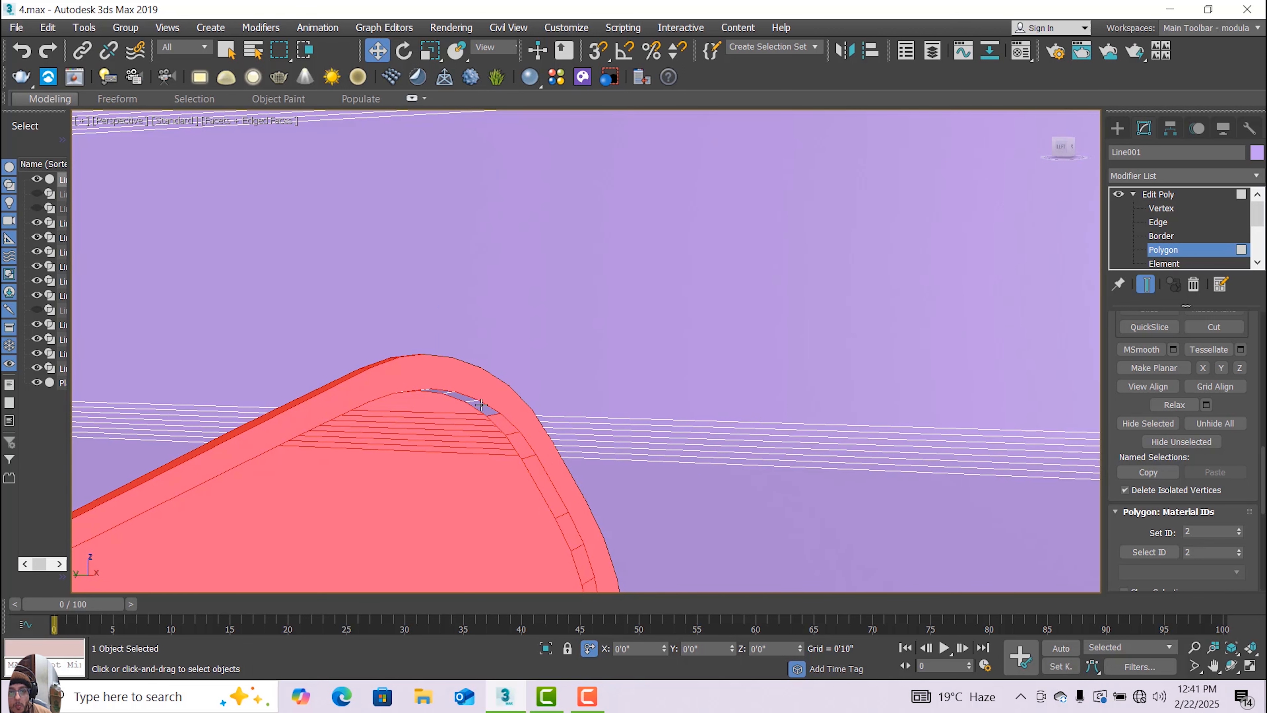
{"action": "left_click", "coordinate": [460, 394], "text": "ctrl"}
From below, add the last inner wall polygons at the right end's crest and the straight wall leading to the upper bend.
{"action": "key", "text": "z"}
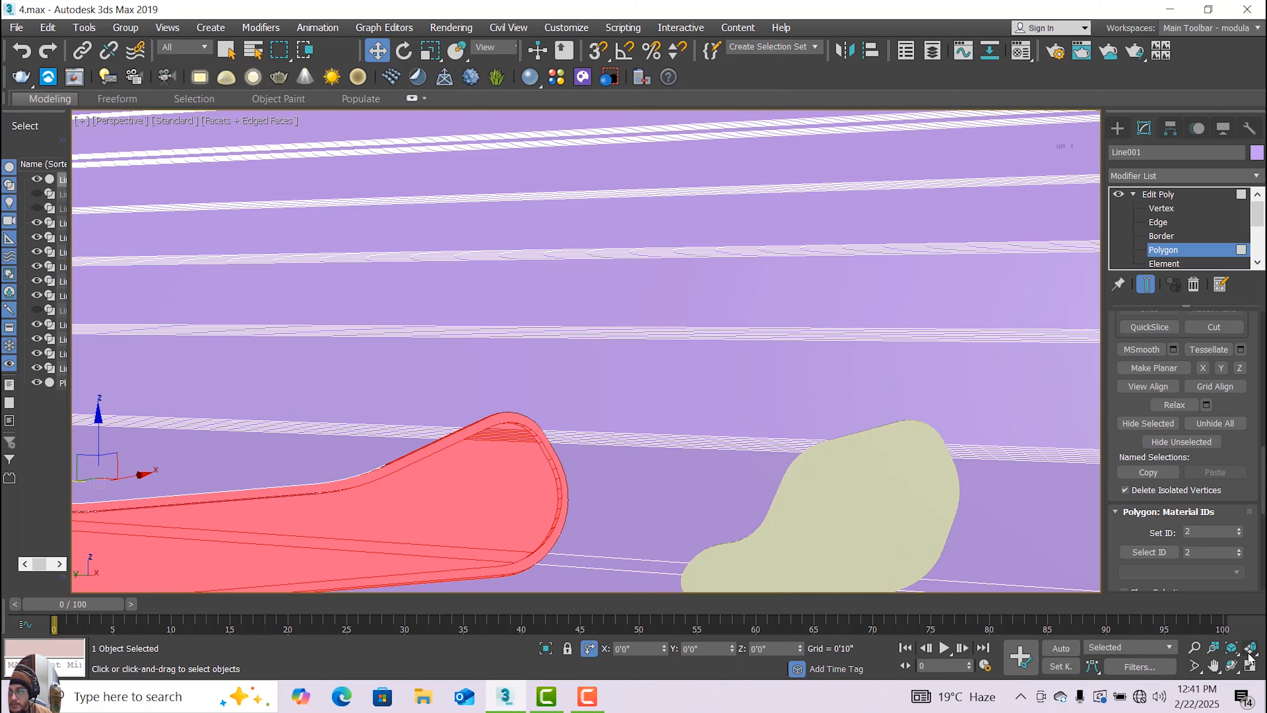
{"action": "left_click", "coordinate": [1251, 665]}
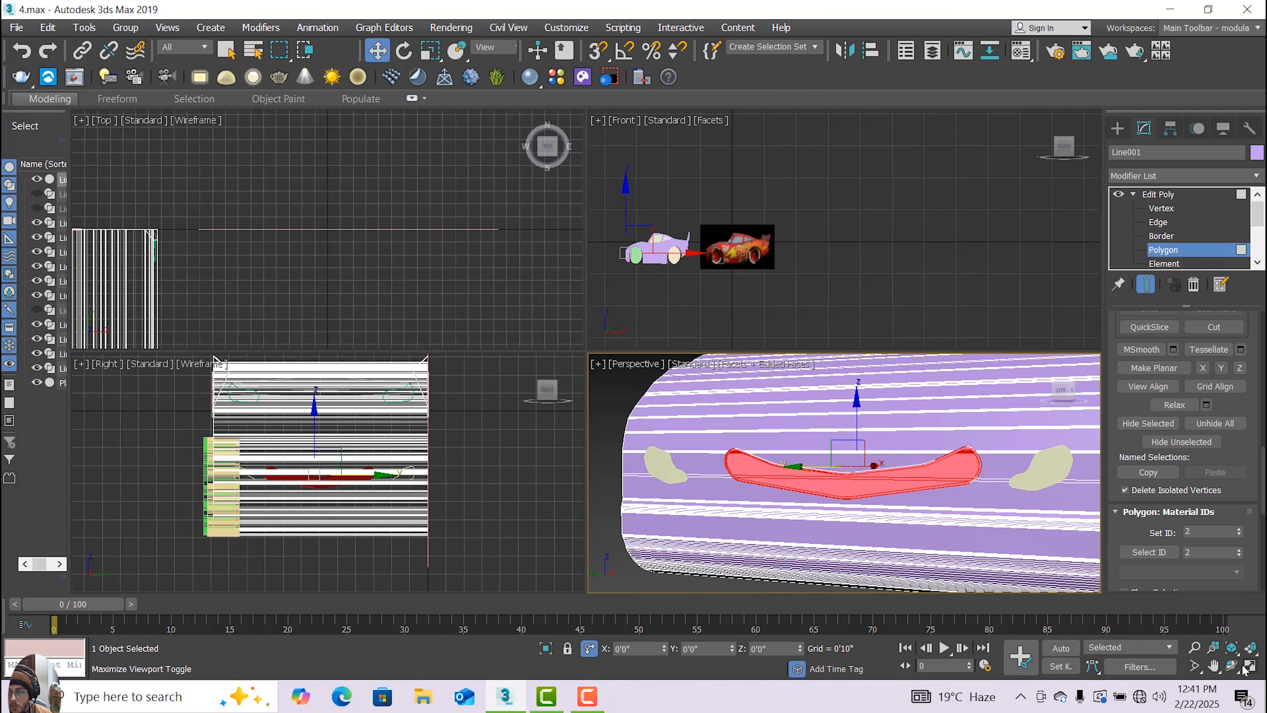
{"action": "left_click", "coordinate": [1251, 665]}
{"action": "left_click", "coordinate": [1232, 667]}
{"action": "left_click_drag", "start_coordinate": [693, 424], "coordinate": [681, 479]}
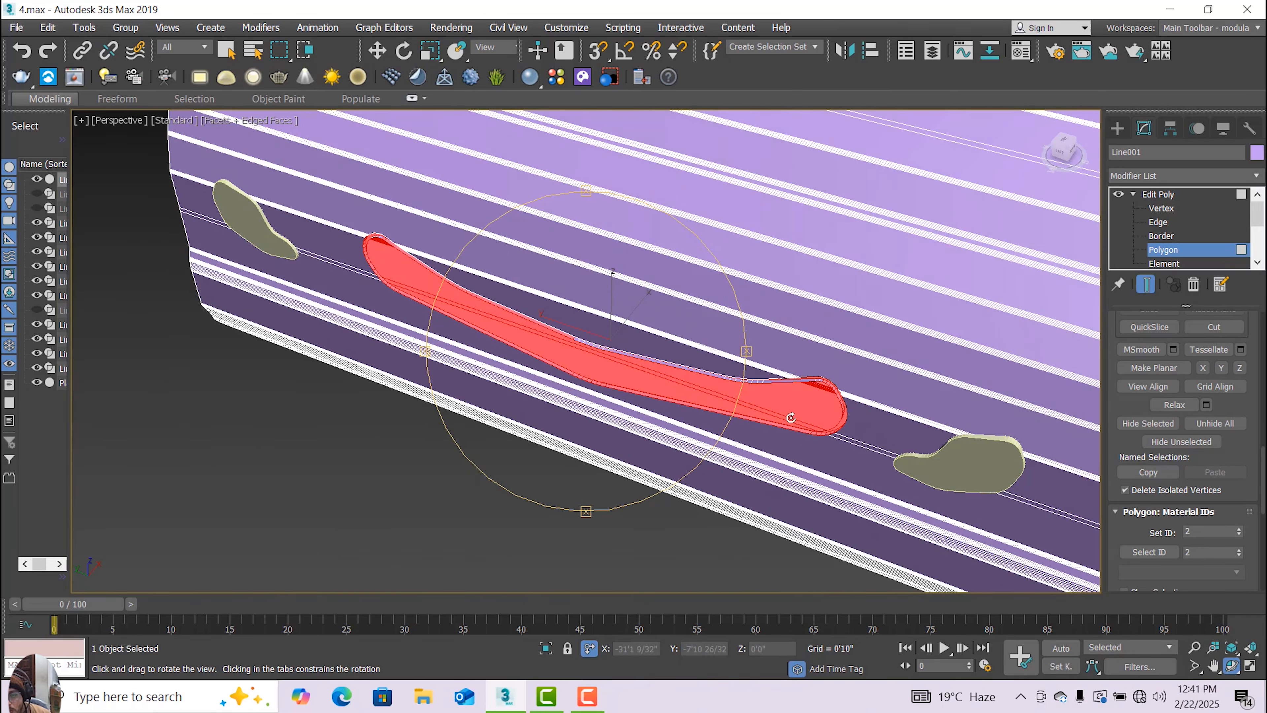
{"action": "scroll", "coordinate": [633, 329], "scroll_direction": "up", "scroll_amount": 4}
{"action": "left_click", "coordinate": [377, 51]}
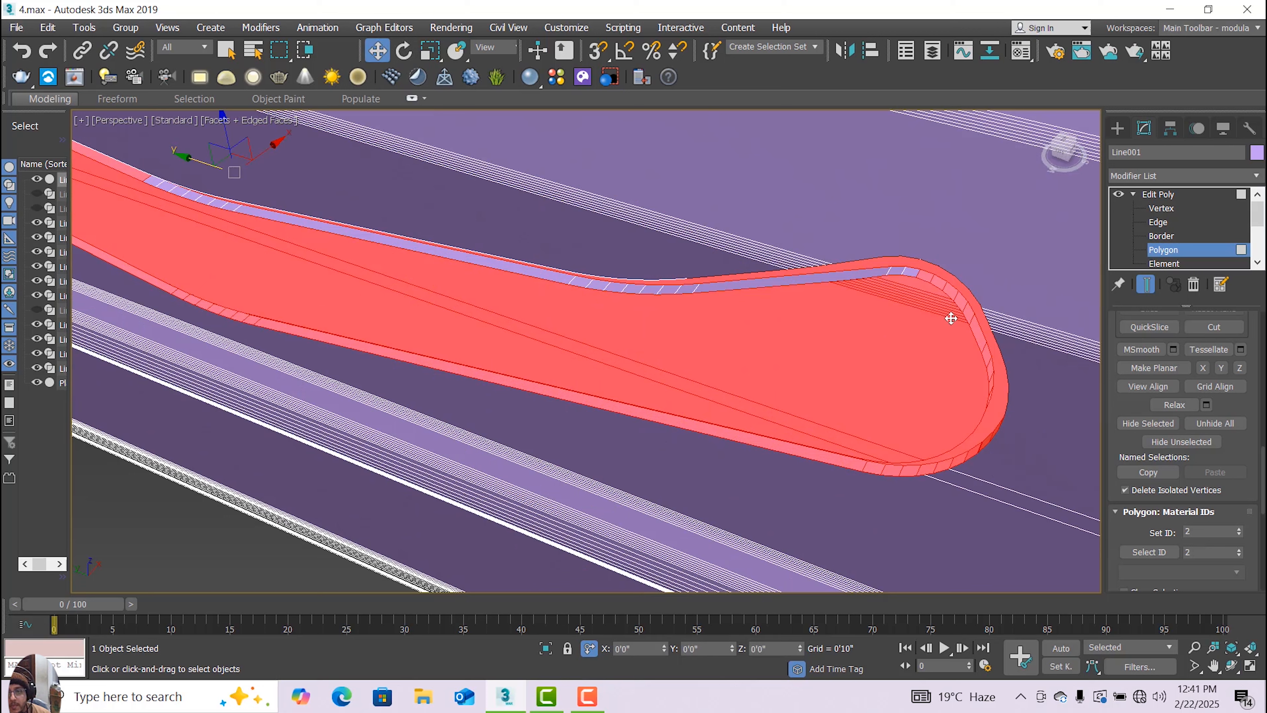
{"action": "left_click", "coordinate": [905, 273], "text": "ctrl"}
{"action": "left_click", "coordinate": [897, 271], "text": "ctrl"}
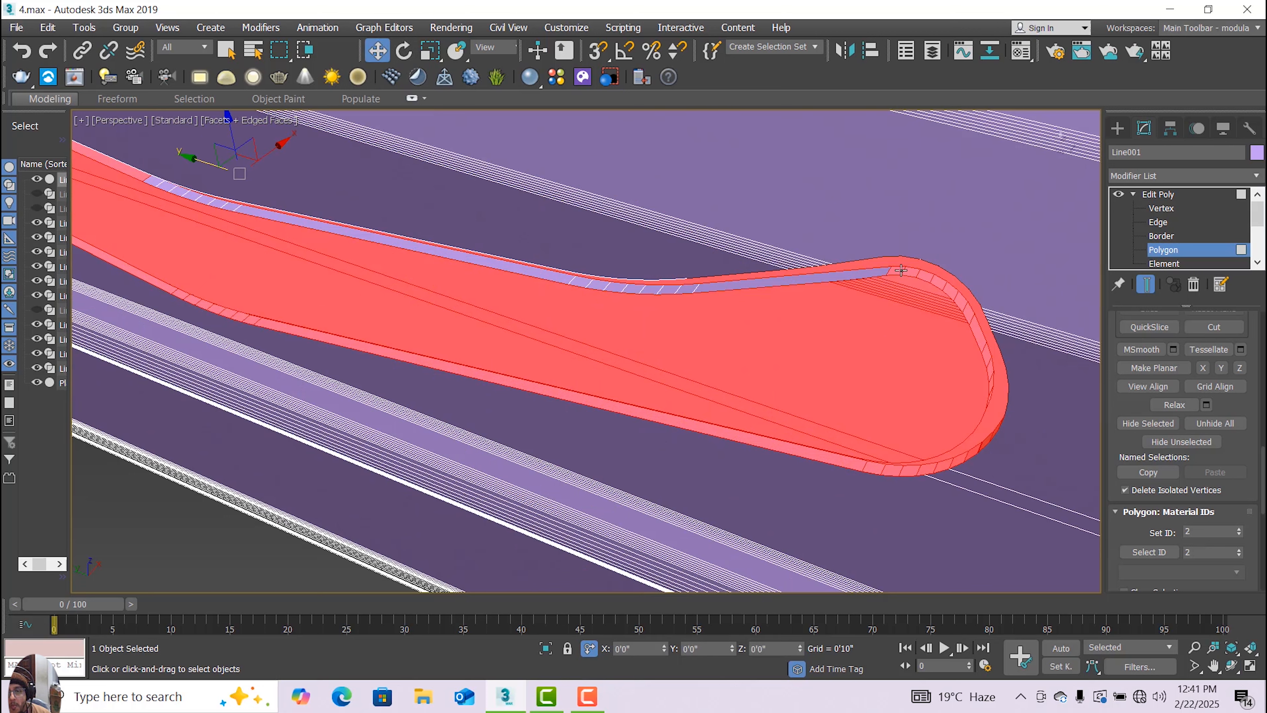
{"action": "left_click", "coordinate": [863, 273], "text": "ctrl"}
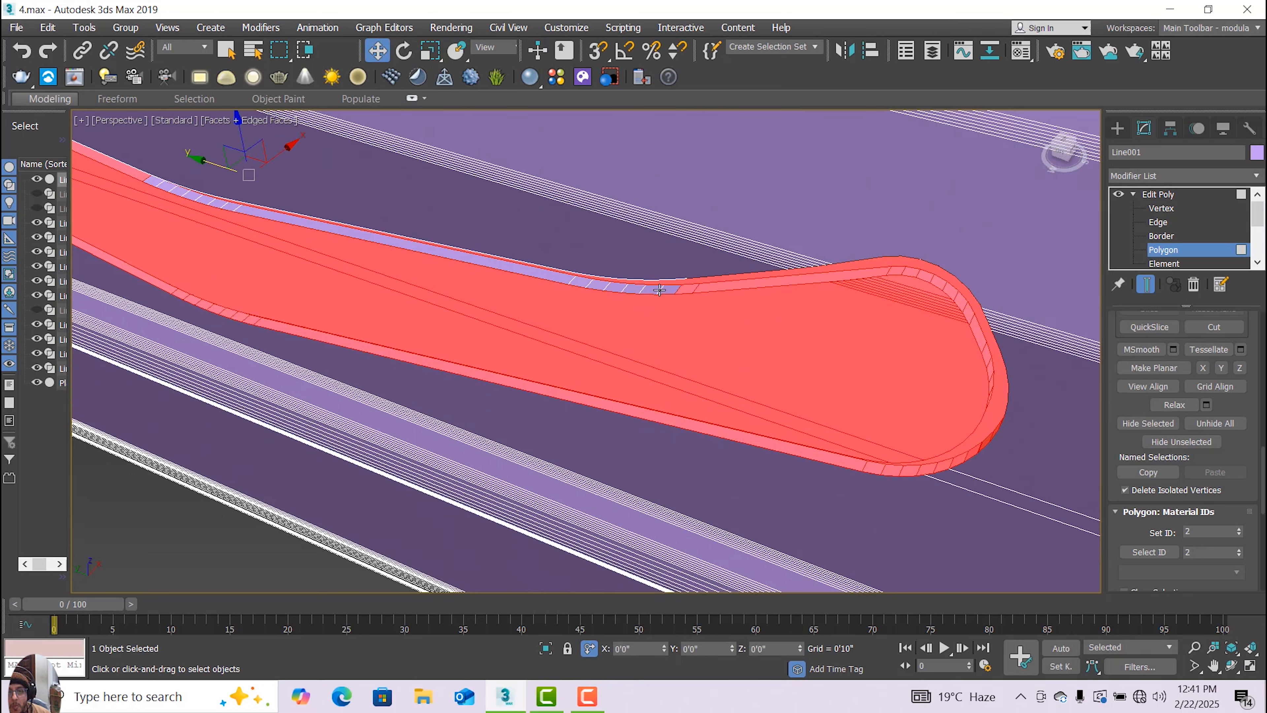
Add the short inner wall polygons through the upper bend and the long straight wall towards the recess's middle.
{"action": "left_click", "coordinate": [646, 289], "text": "ctrl"}
{"action": "left_click", "coordinate": [624, 288], "text": "ctrl"}
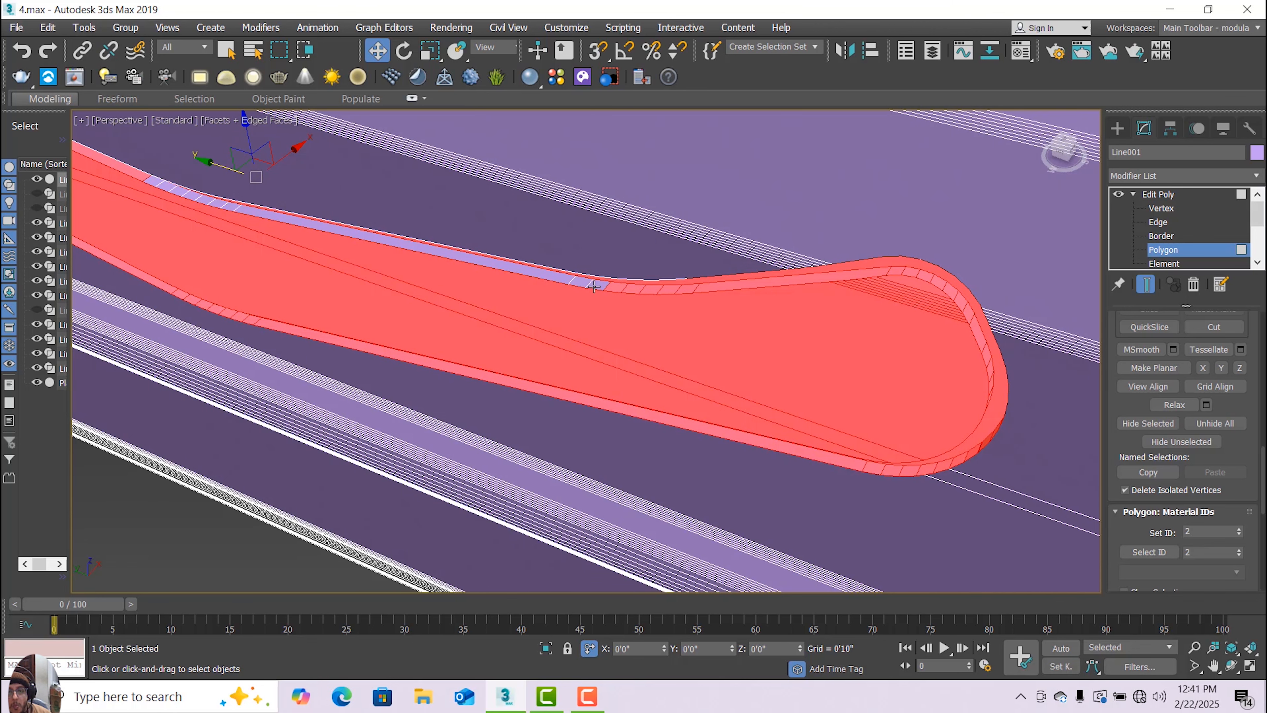
{"action": "left_click", "coordinate": [543, 272], "text": "ctrl"}
Add the short inner wall polygons through the upper edge's middle bend to the selection.
{"action": "scroll", "coordinate": [464, 288], "scroll_direction": "down", "scroll_amount": 3}
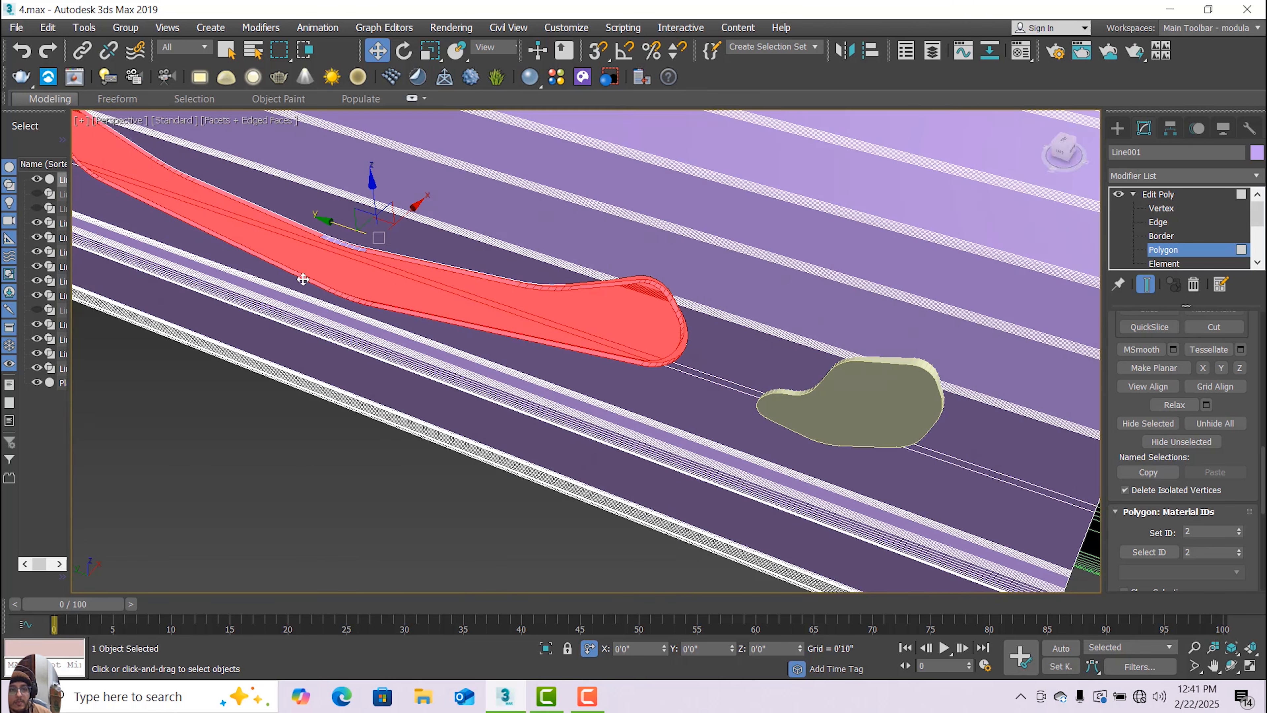
{"action": "scroll", "coordinate": [303, 279], "scroll_direction": "up", "scroll_amount": 5}
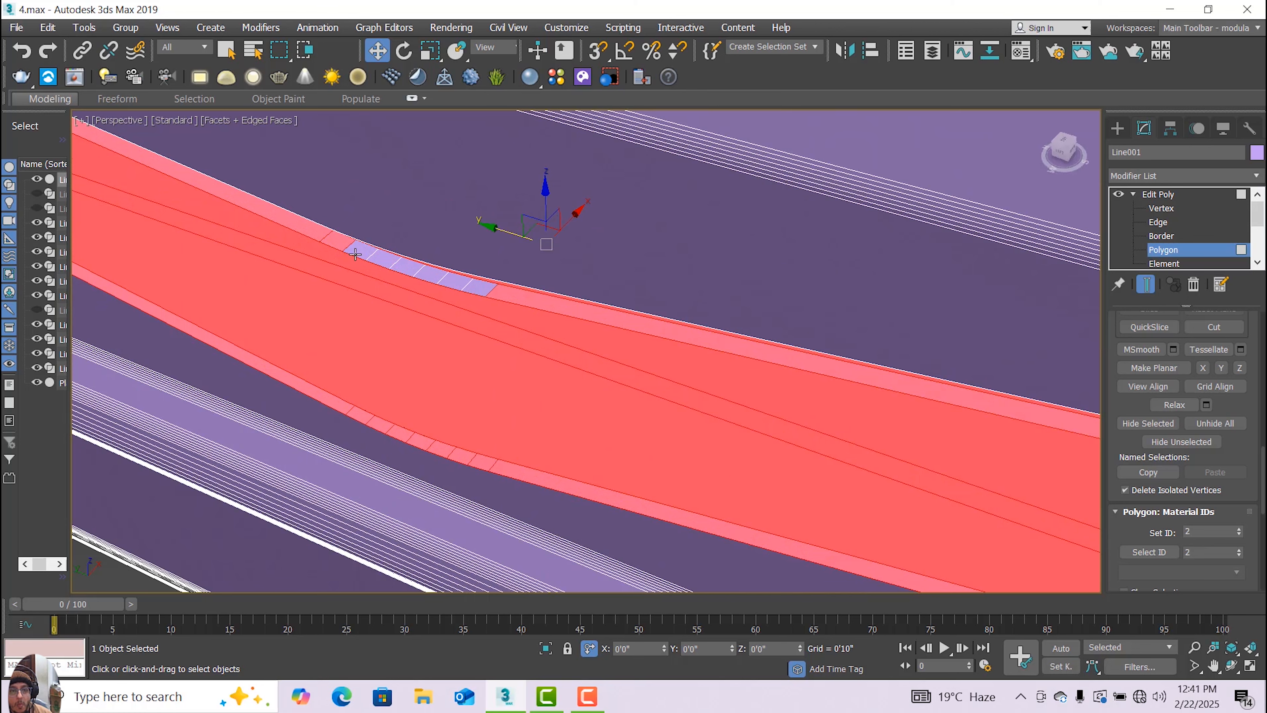
{"action": "left_click", "coordinate": [355, 253], "text": "ctrl"}
{"action": "left_click", "coordinate": [380, 260], "text": "ctrl"}
{"action": "left_click", "coordinate": [405, 267], "text": "ctrl"}
{"action": "left_click", "coordinate": [428, 275], "text": "ctrl"}
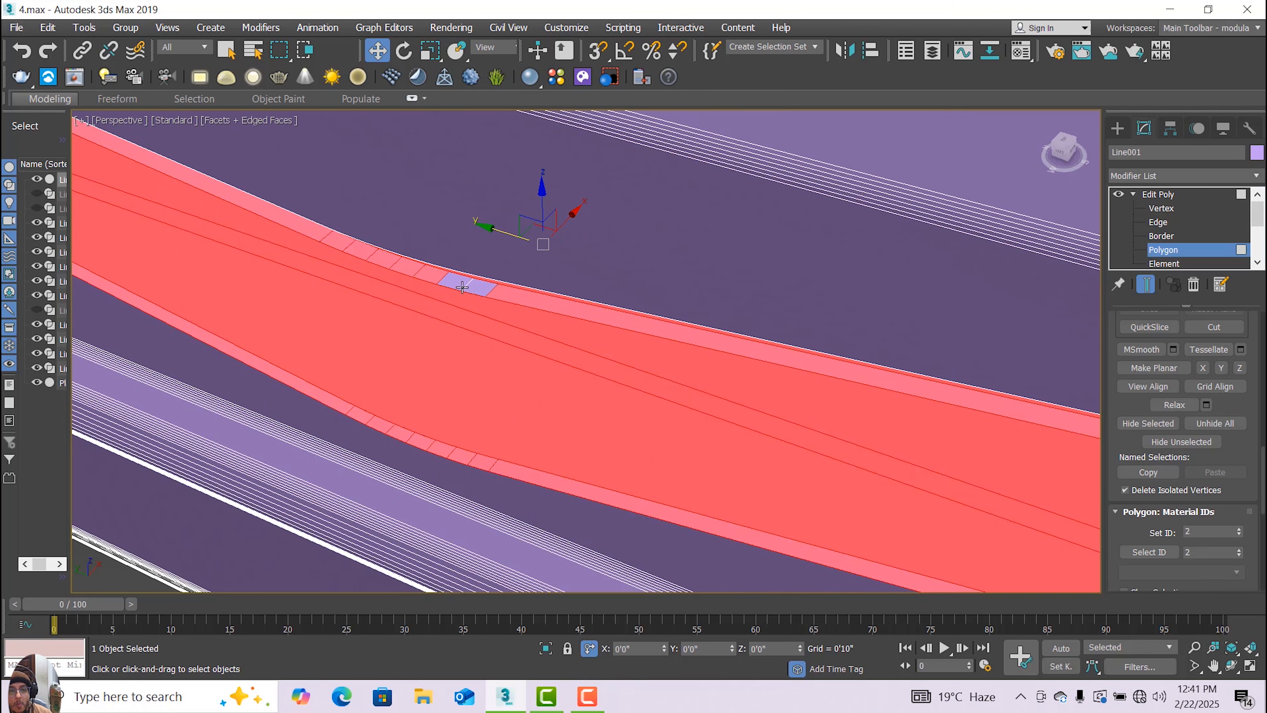
{"action": "left_click", "coordinate": [468, 287], "text": "ctrl"}
From below, add the long side-wall polygon and the short bend polygons along the recess's upper edge near its left end.
{"action": "scroll", "coordinate": [473, 286], "scroll_direction": "down", "scroll_amount": 5}
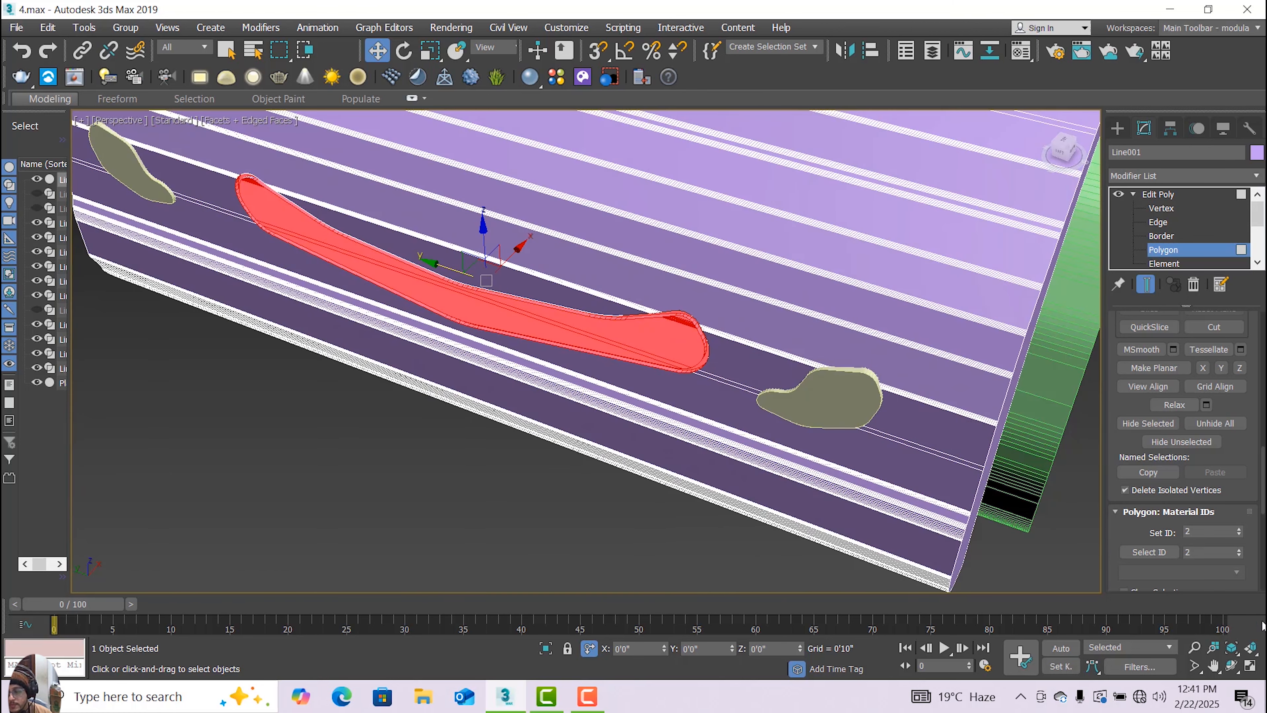
{"action": "left_click", "coordinate": [1238, 670]}
{"action": "left_click_drag", "start_coordinate": [529, 424], "coordinate": [856, 481]}
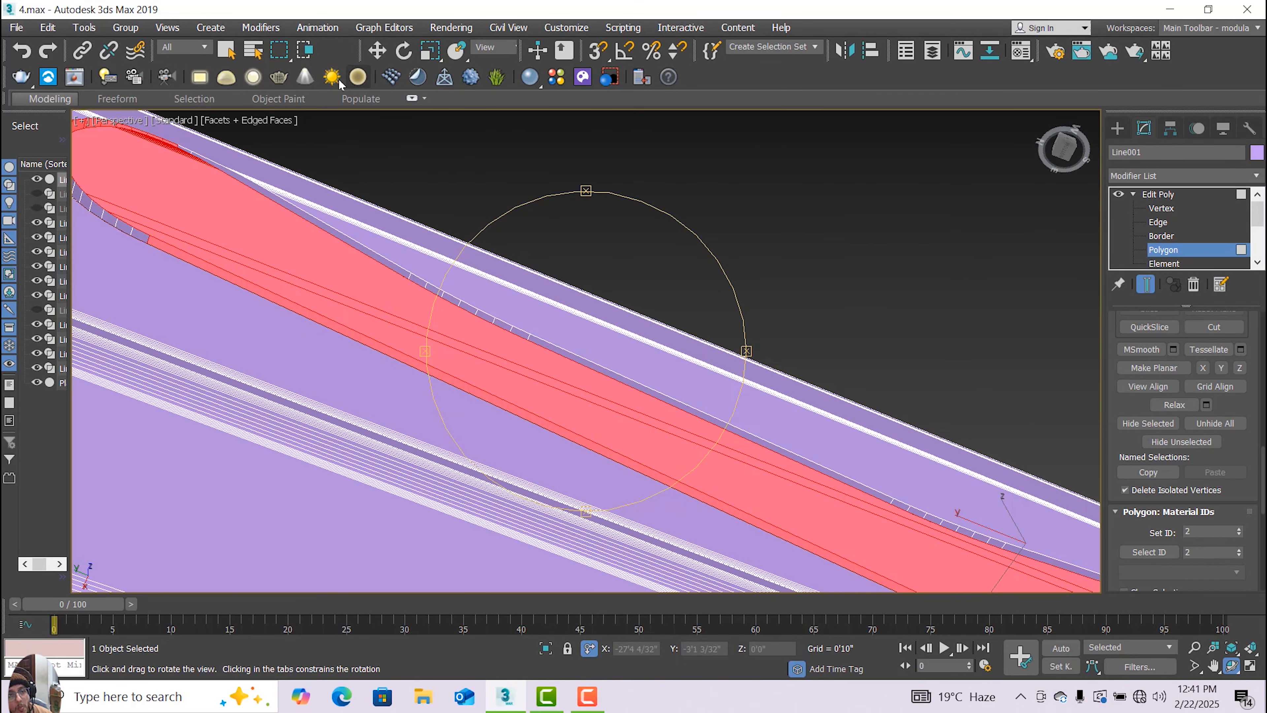
{"action": "left_click", "coordinate": [377, 50]}
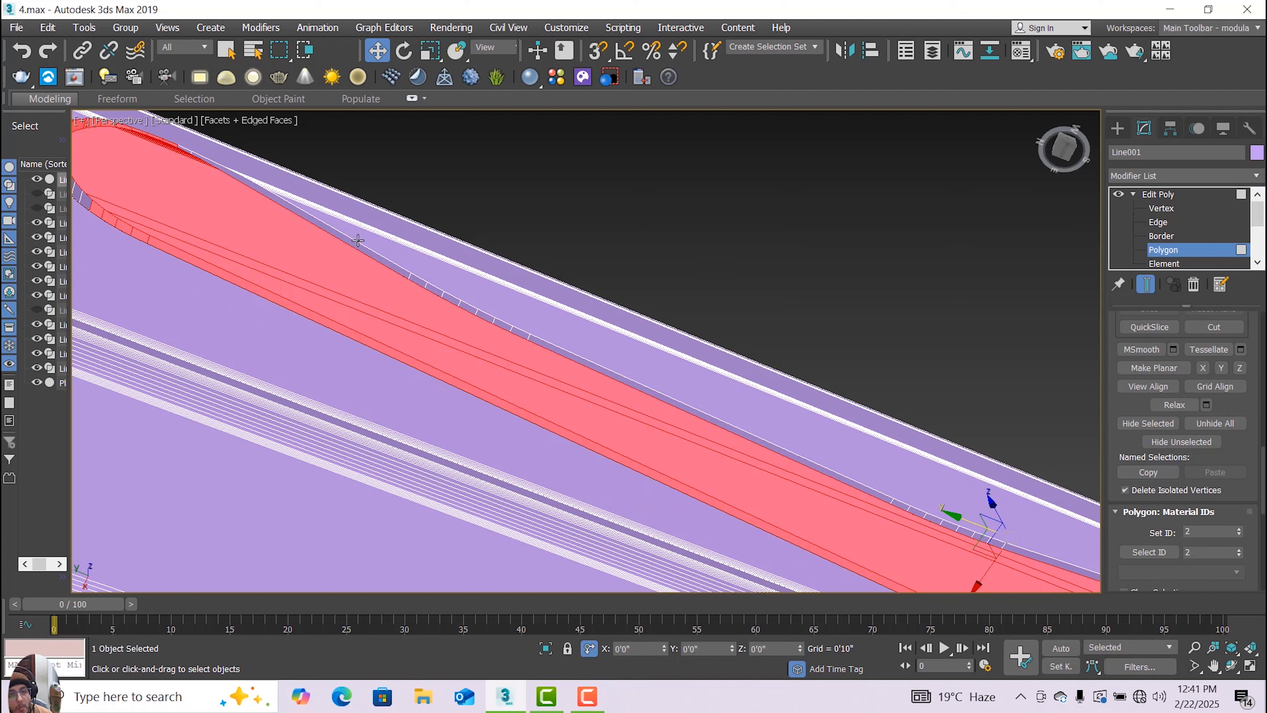
{"action": "left_click", "coordinate": [380, 258], "text": "ctrl"}
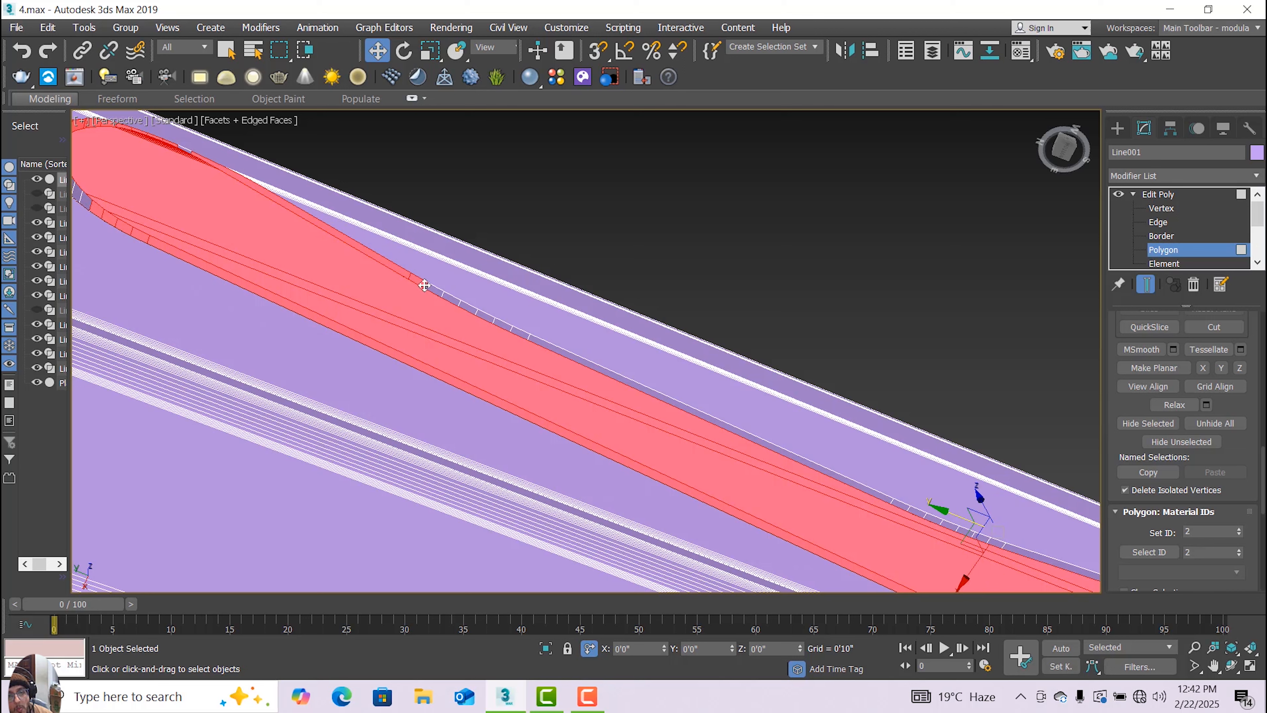
{"action": "left_click", "coordinate": [439, 291], "text": "ctrl"}
{"action": "left_click", "coordinate": [455, 299], "text": "ctrl"}
{"action": "left_click", "coordinate": [471, 305], "text": "ctrl"}
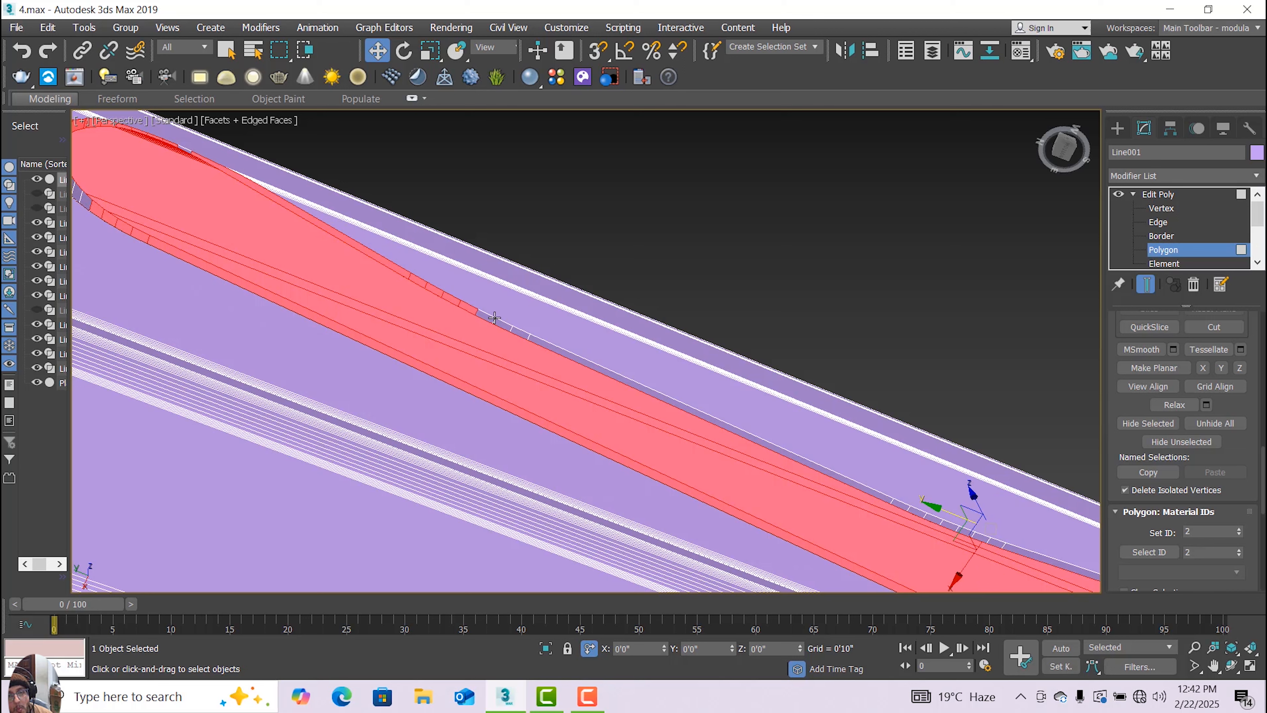
{"action": "left_click", "coordinate": [486, 315], "text": "ctrl"}
{"action": "left_click", "coordinate": [503, 323], "text": "ctrl"}
{"action": "left_click", "coordinate": [520, 330], "text": "ctrl"}
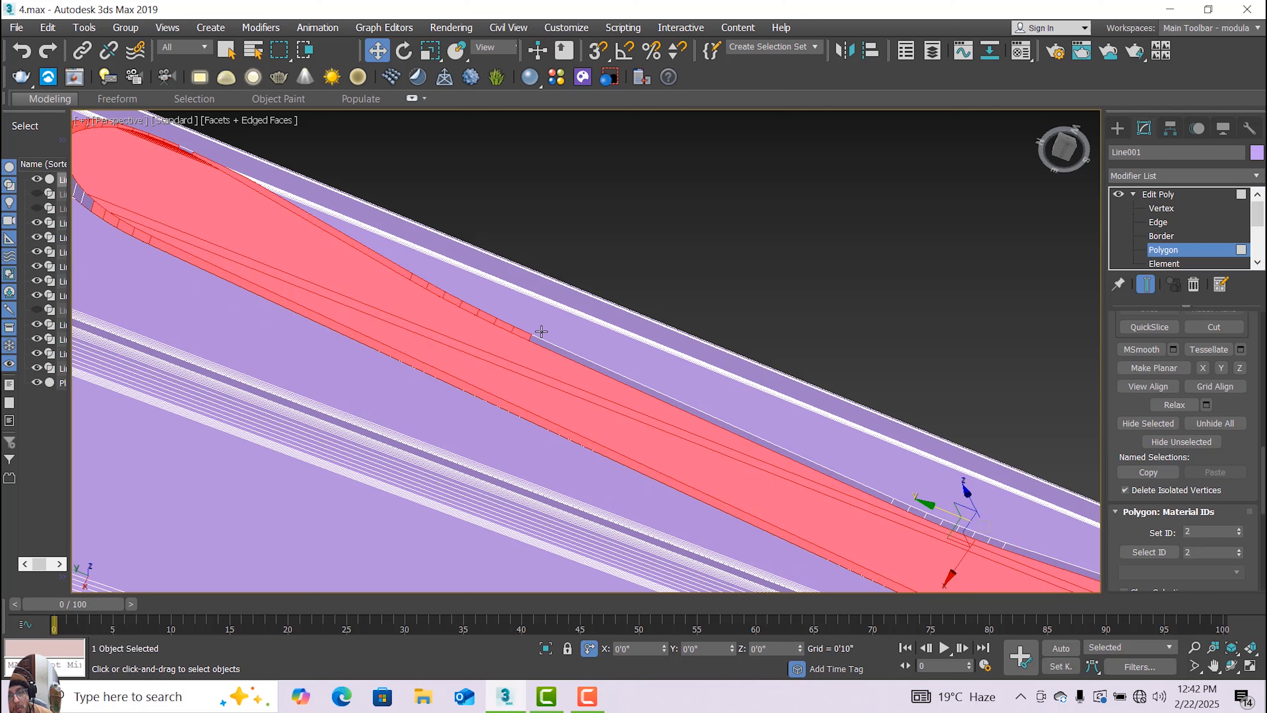
Add the long straight walls and the short side-wall polygons through the upper edge's middle bend to the selection.
{"action": "middle_click_drag", "start_coordinate": [566, 339], "coordinate": [364, 286]}
{"action": "left_click", "coordinate": [363, 285], "text": "ctrl"}
{"action": "middle_click_drag", "start_coordinate": [513, 314], "coordinate": [354, 260]}
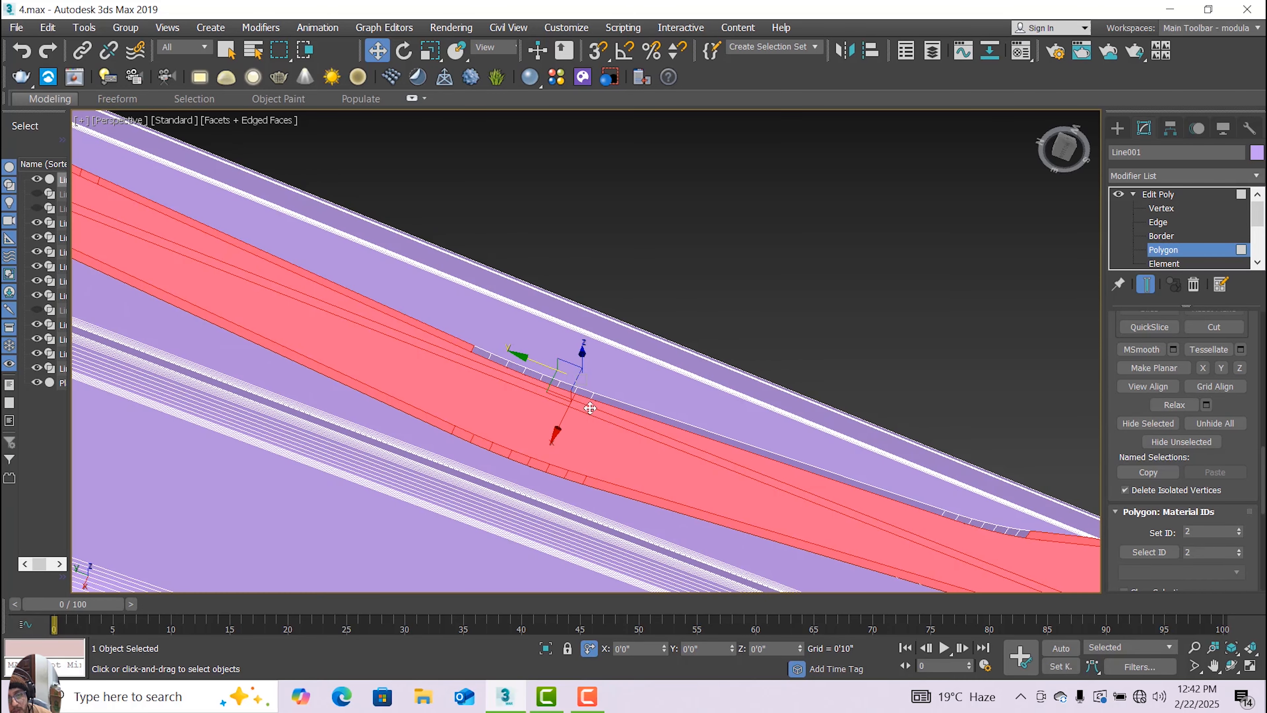
{"action": "scroll", "coordinate": [590, 406], "scroll_direction": "up", "scroll_amount": 4}
{"action": "left_click", "coordinate": [399, 313], "text": "ctrl"}
{"action": "left_click", "coordinate": [430, 320], "text": "ctrl"}
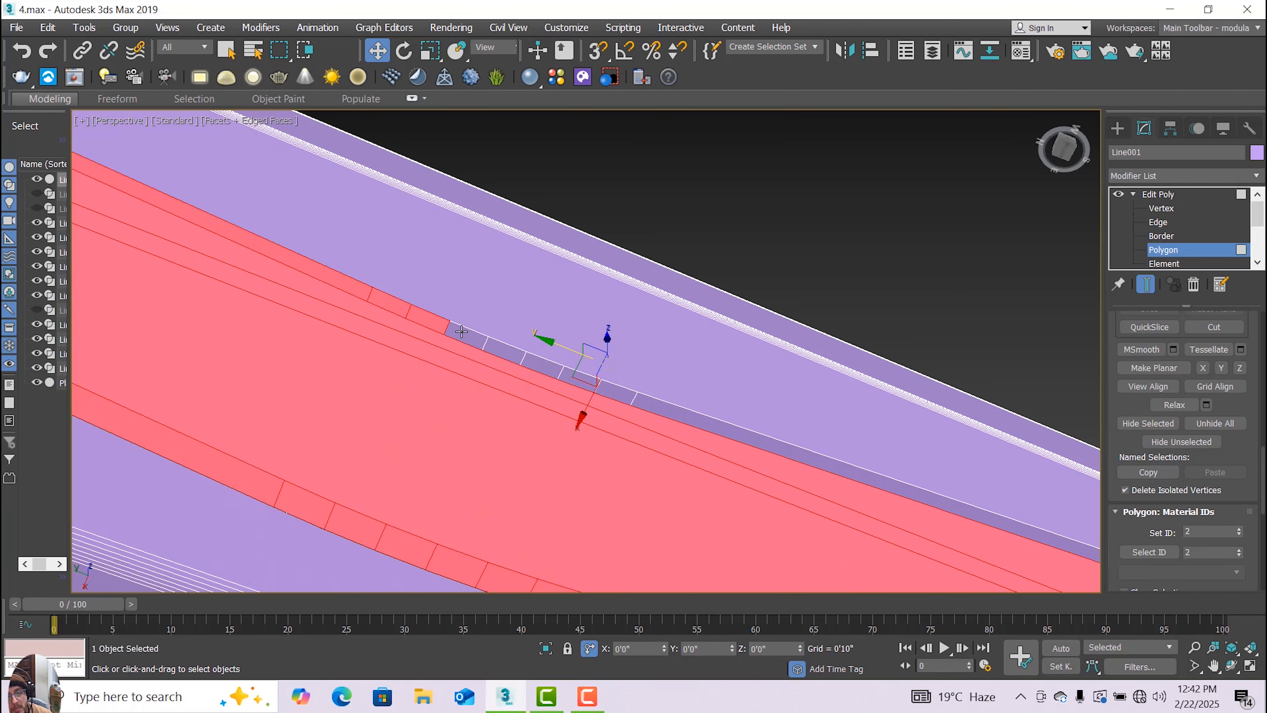
{"action": "left_click", "coordinate": [497, 358], "text": "ctrl"}
{"action": "left_click", "coordinate": [552, 364], "text": "ctrl"}
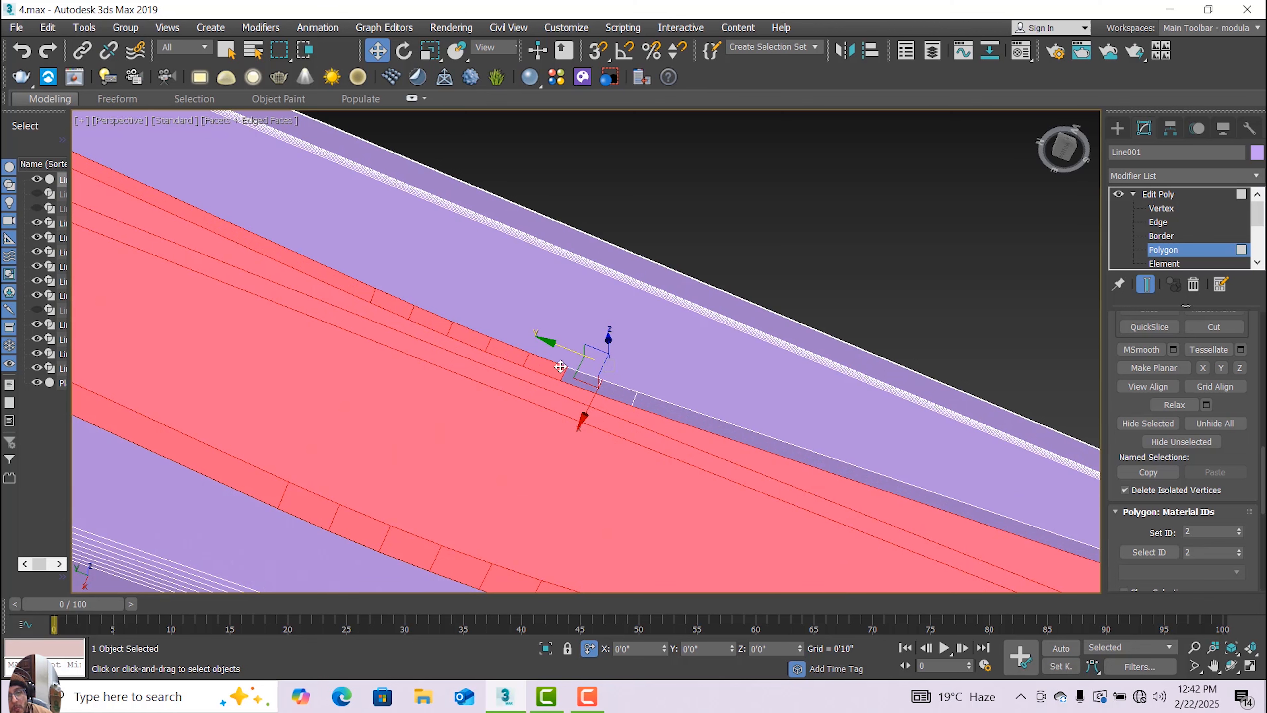
{"action": "left_click", "coordinate": [573, 383], "text": "ctrl"}
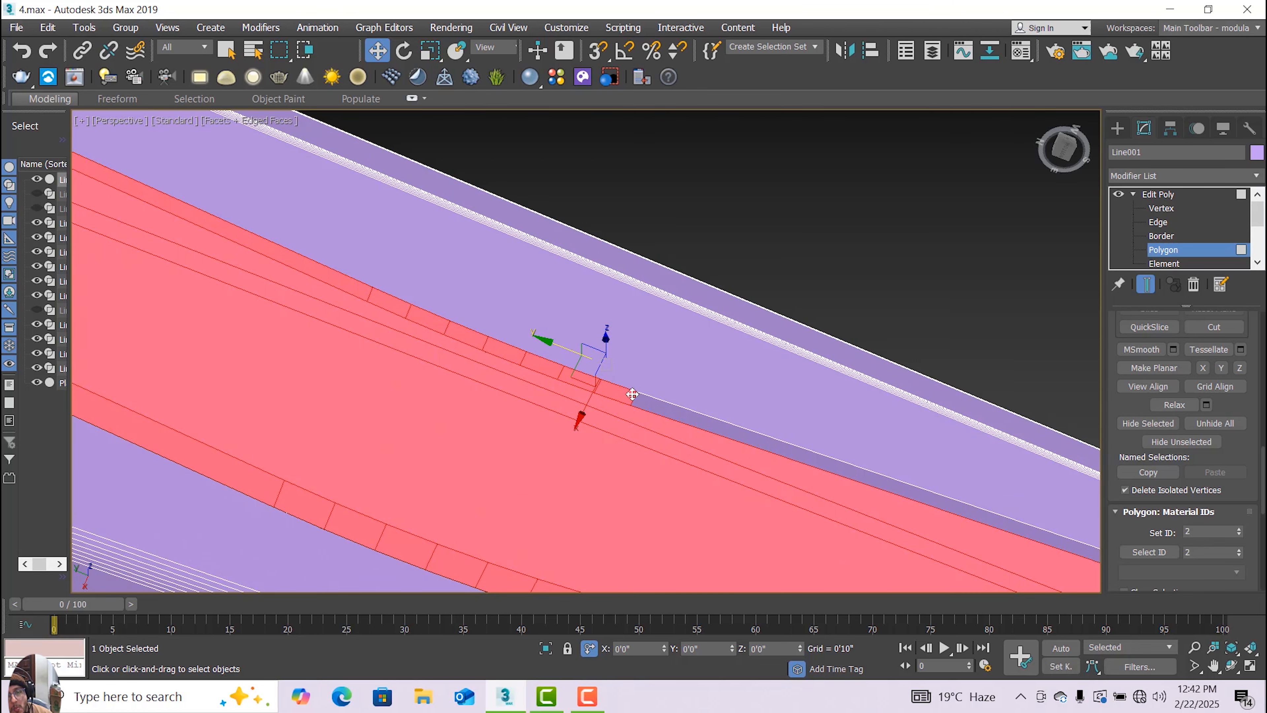
{"action": "left_click", "coordinate": [644, 397], "text": "ctrl"}
Add the short side-wall polygons through the upper edge's bend near the recess's right end.
{"action": "scroll", "coordinate": [644, 385], "scroll_direction": "down", "scroll_amount": 3}
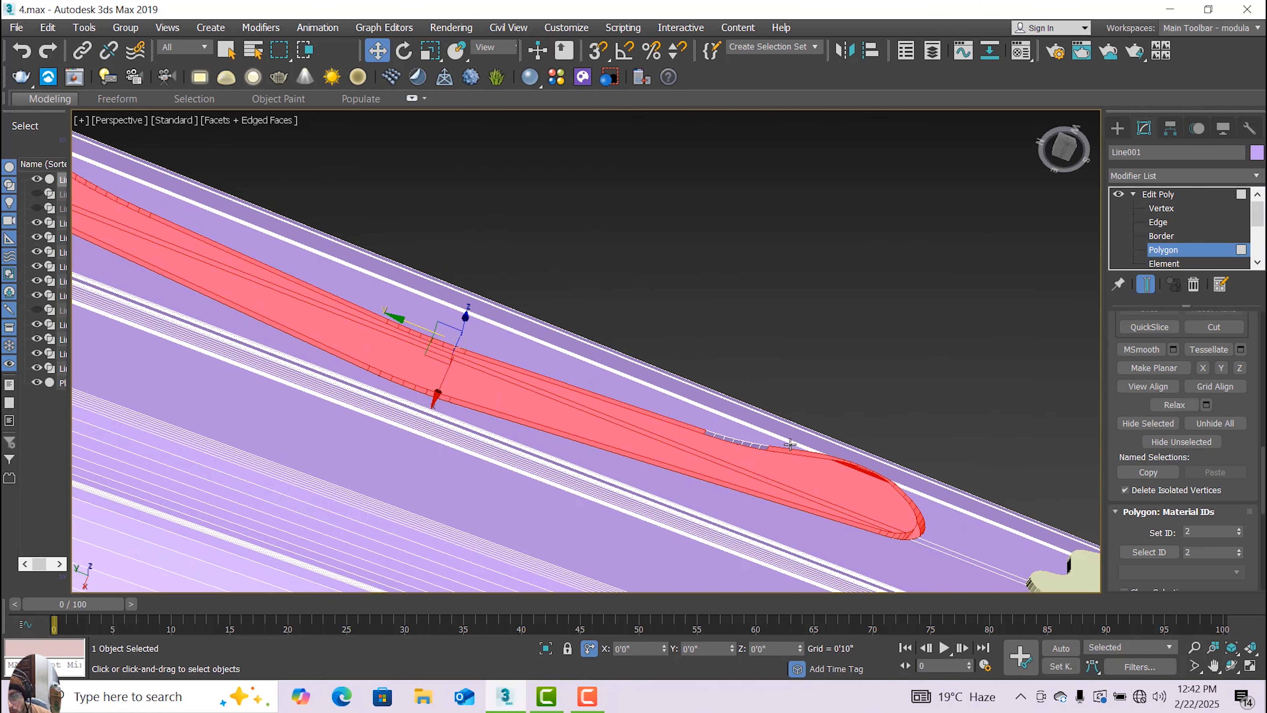
{"action": "scroll", "coordinate": [789, 444], "scroll_direction": "up", "scroll_amount": 3}
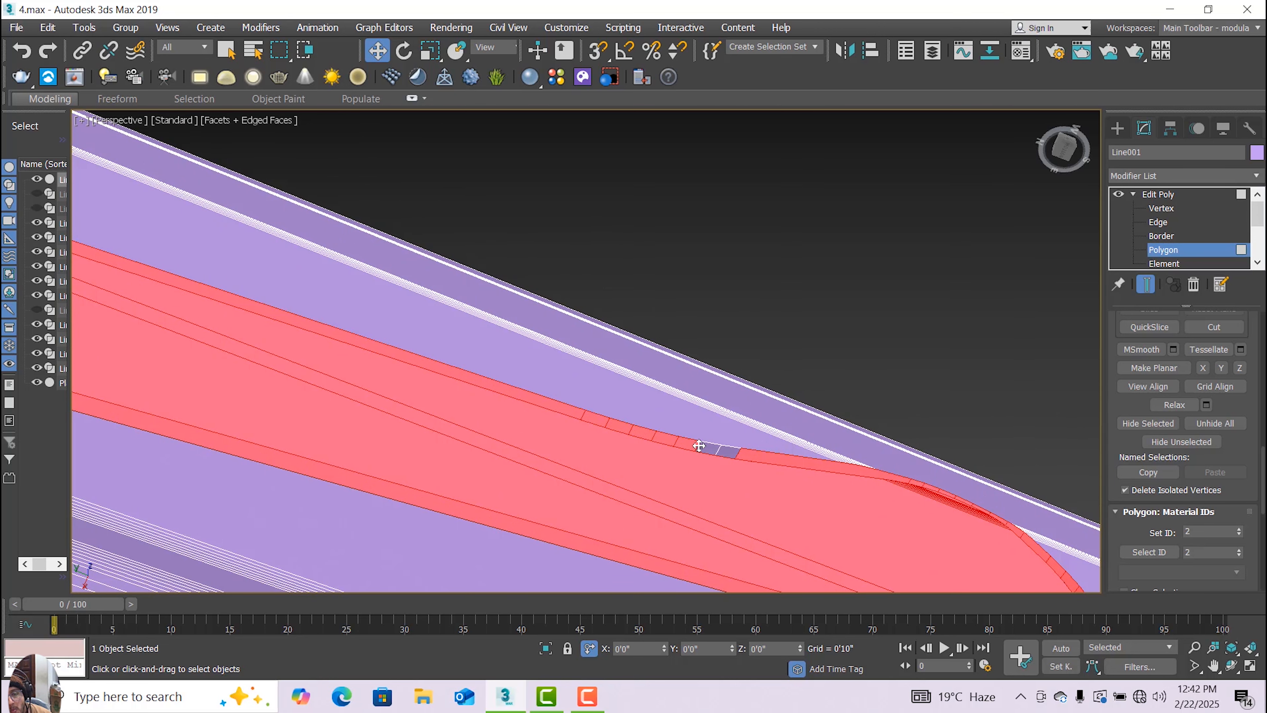
{"action": "scroll", "coordinate": [727, 450], "scroll_direction": "down", "scroll_amount": 3}
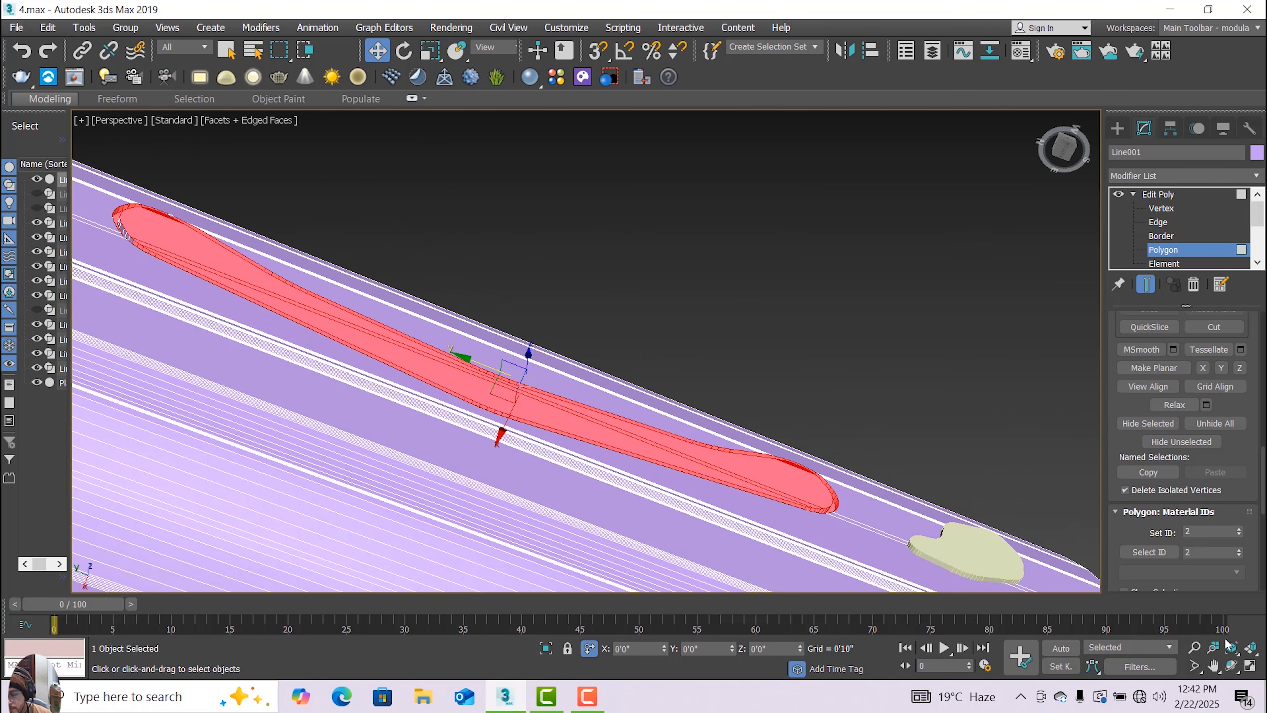
Add the rim side-wall polygons down the curve of the recess's left end to the selection.
{"action": "left_click", "coordinate": [1230, 667]}
{"action": "left_click_drag", "start_coordinate": [615, 444], "coordinate": [668, 506]}
{"action": "left_click_drag", "start_coordinate": [682, 522], "coordinate": [687, 529]}
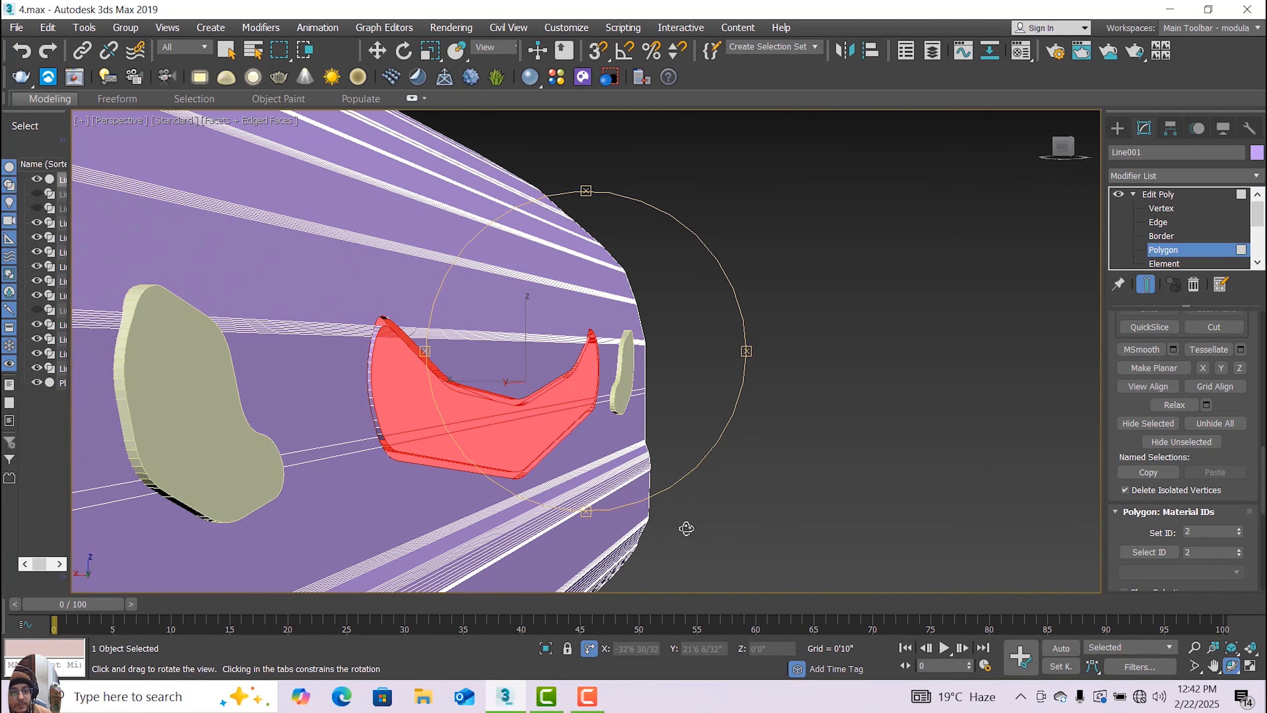
{"action": "left_click", "coordinate": [377, 50]}
{"action": "scroll", "coordinate": [372, 315], "scroll_direction": "up", "scroll_amount": 3}
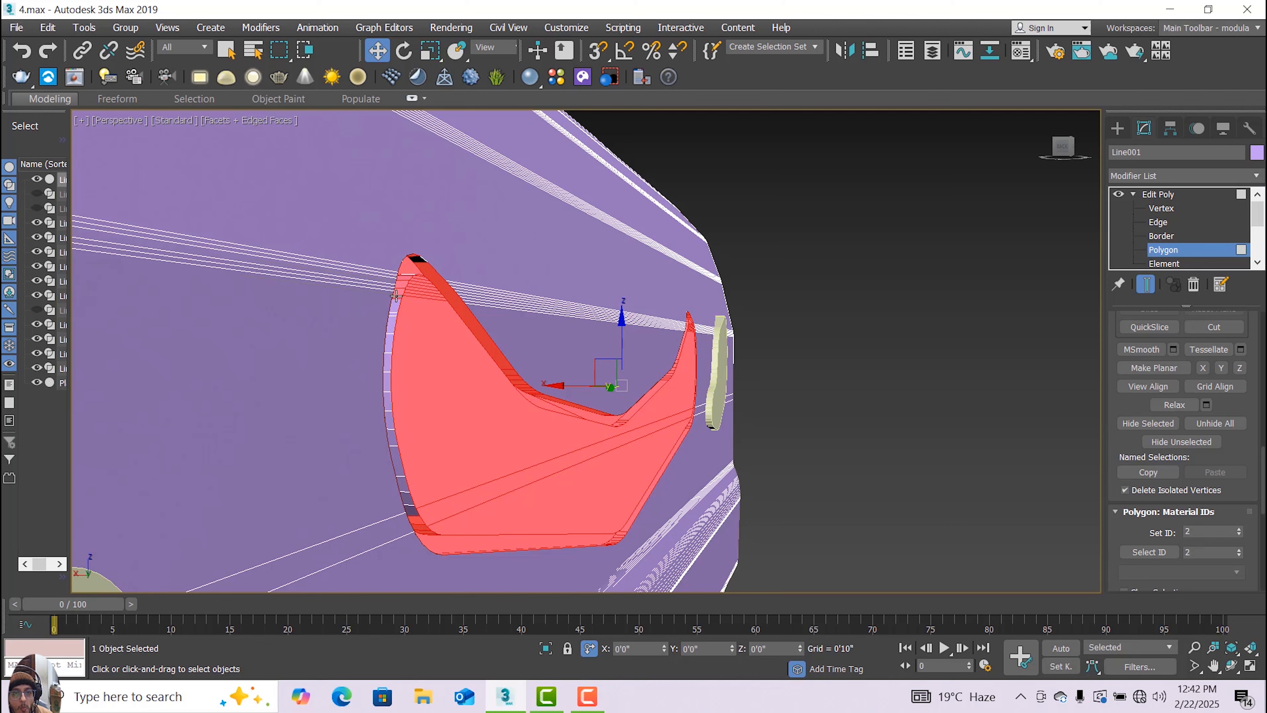
{"action": "scroll", "coordinate": [412, 275], "scroll_direction": "up", "scroll_amount": 2}
{"action": "scroll", "coordinate": [412, 275], "scroll_direction": "up", "scroll_amount": 2}
{"action": "scroll", "coordinate": [405, 283], "scroll_direction": "down", "scroll_amount": 2}
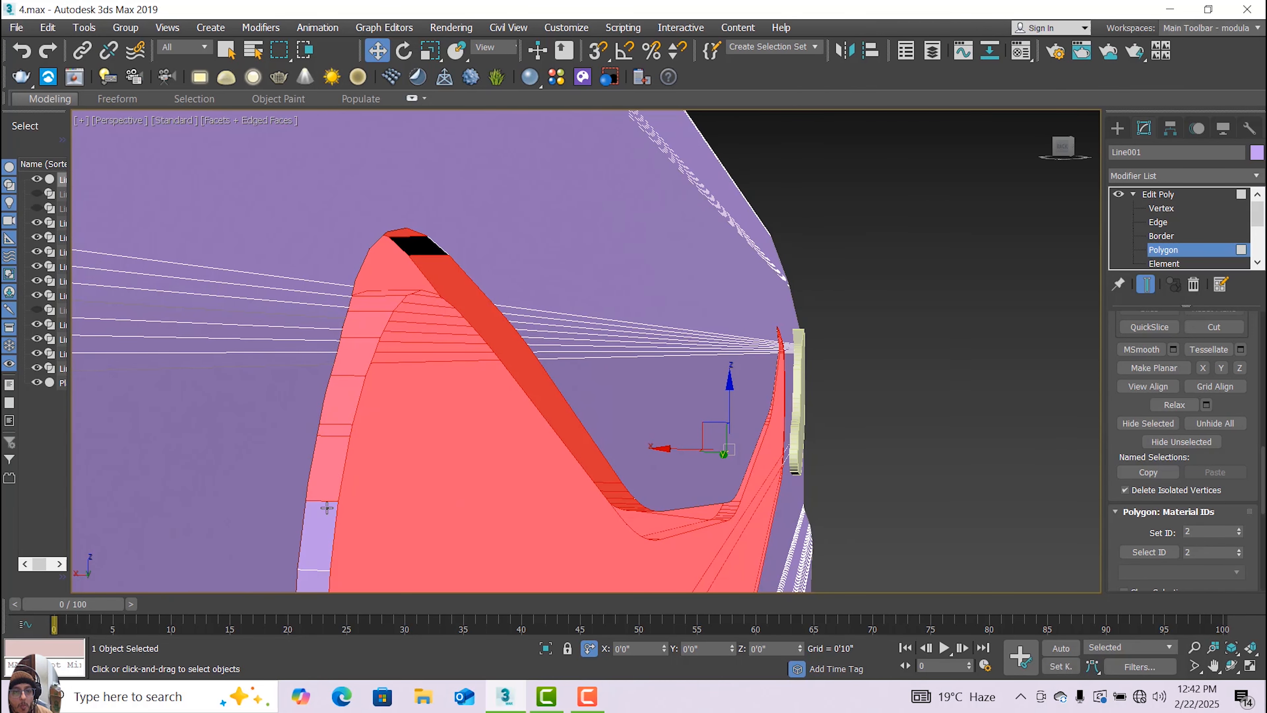
{"action": "scroll", "coordinate": [344, 453], "scroll_direction": "down", "scroll_amount": 2}
{"action": "scroll", "coordinate": [344, 453], "scroll_direction": "up", "scroll_amount": 3}
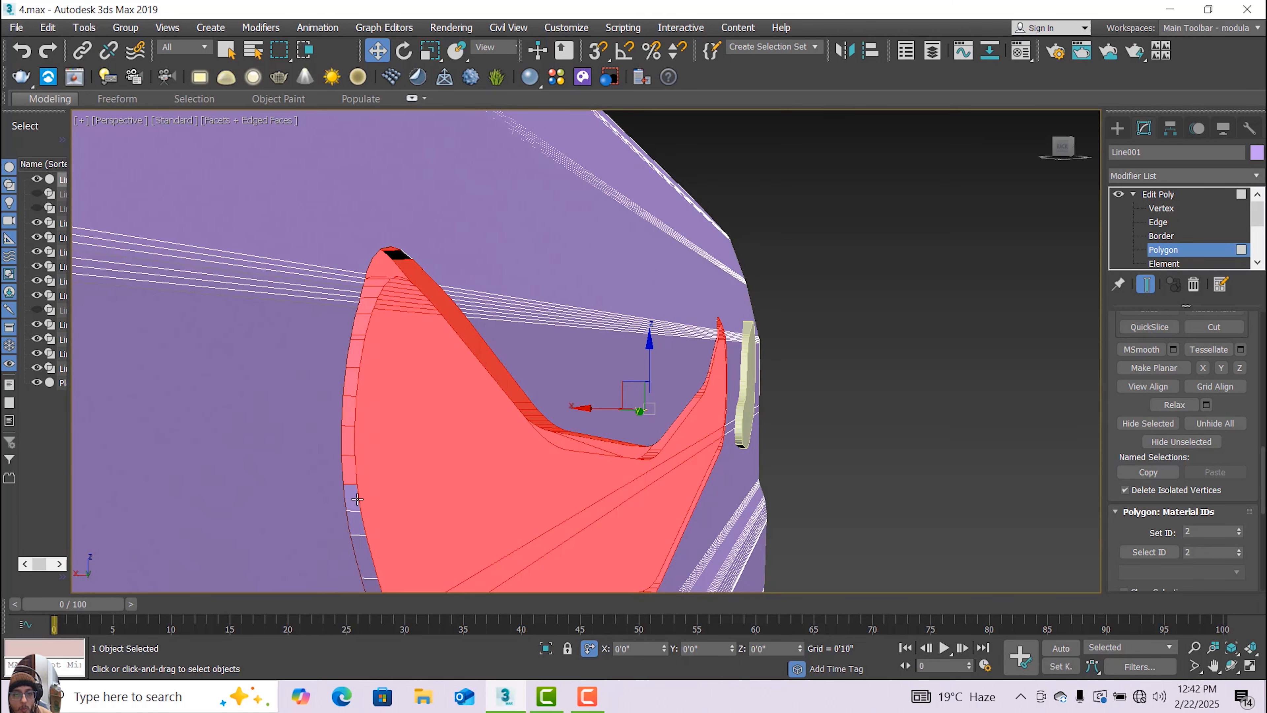
{"action": "middle_click_drag", "start_coordinate": [362, 510], "coordinate": [374, 428], "text": "alt"}
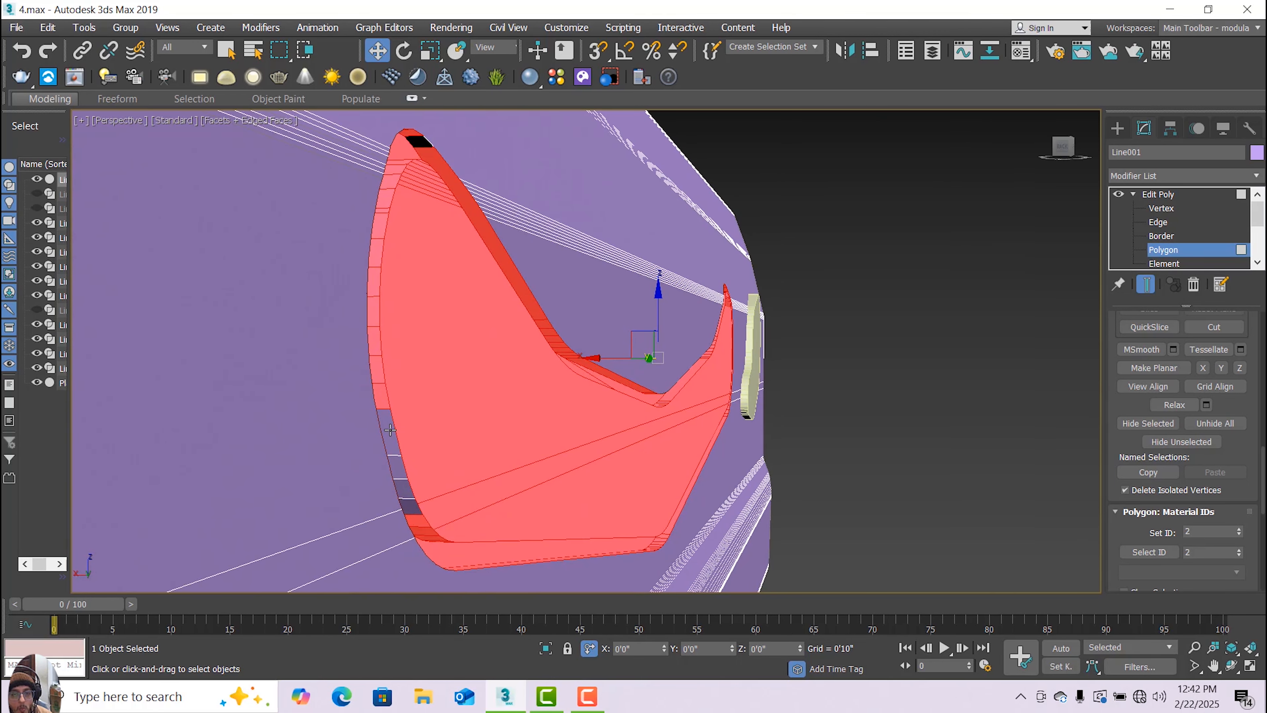
{"action": "scroll", "coordinate": [437, 502], "scroll_direction": "down", "scroll_amount": 2}
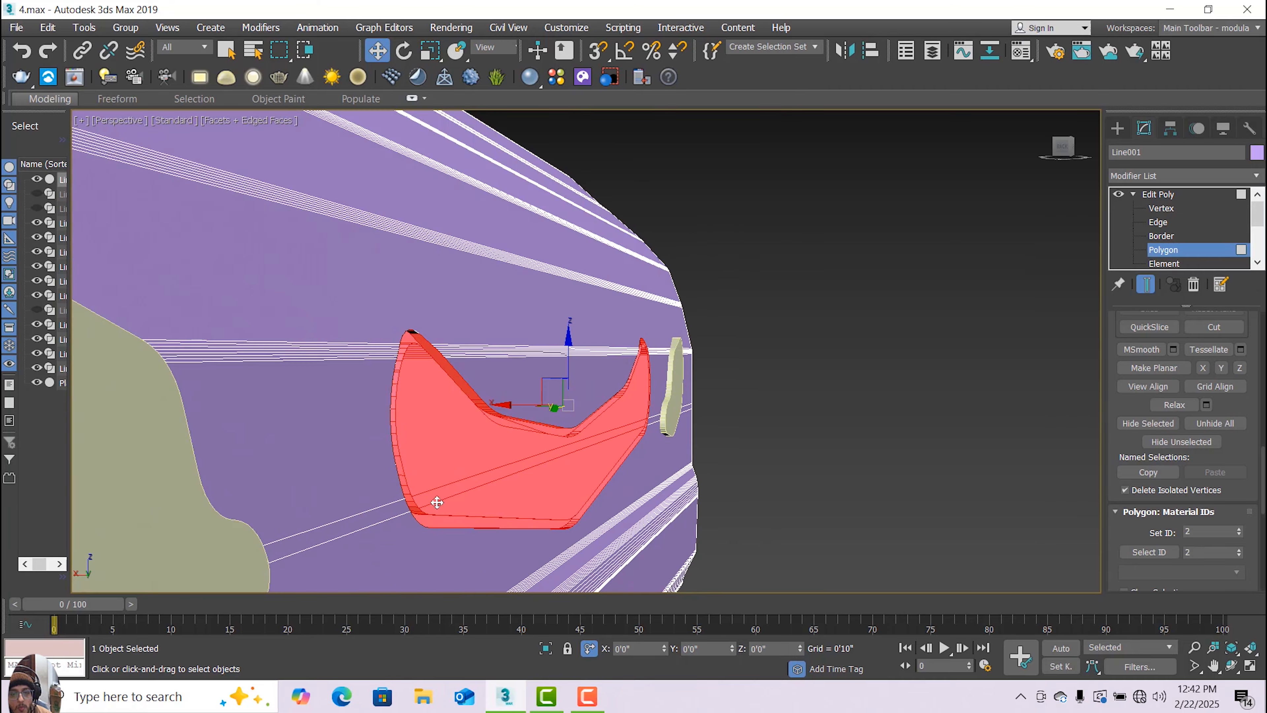
From below, add the remaining side-wall polygons around the left end's crest and its transition to the straight upper wall.
{"action": "left_click", "coordinate": [1232, 667]}
{"action": "left_click_drag", "start_coordinate": [659, 417], "coordinate": [371, 282]}
{"action": "left_click", "coordinate": [377, 50]}
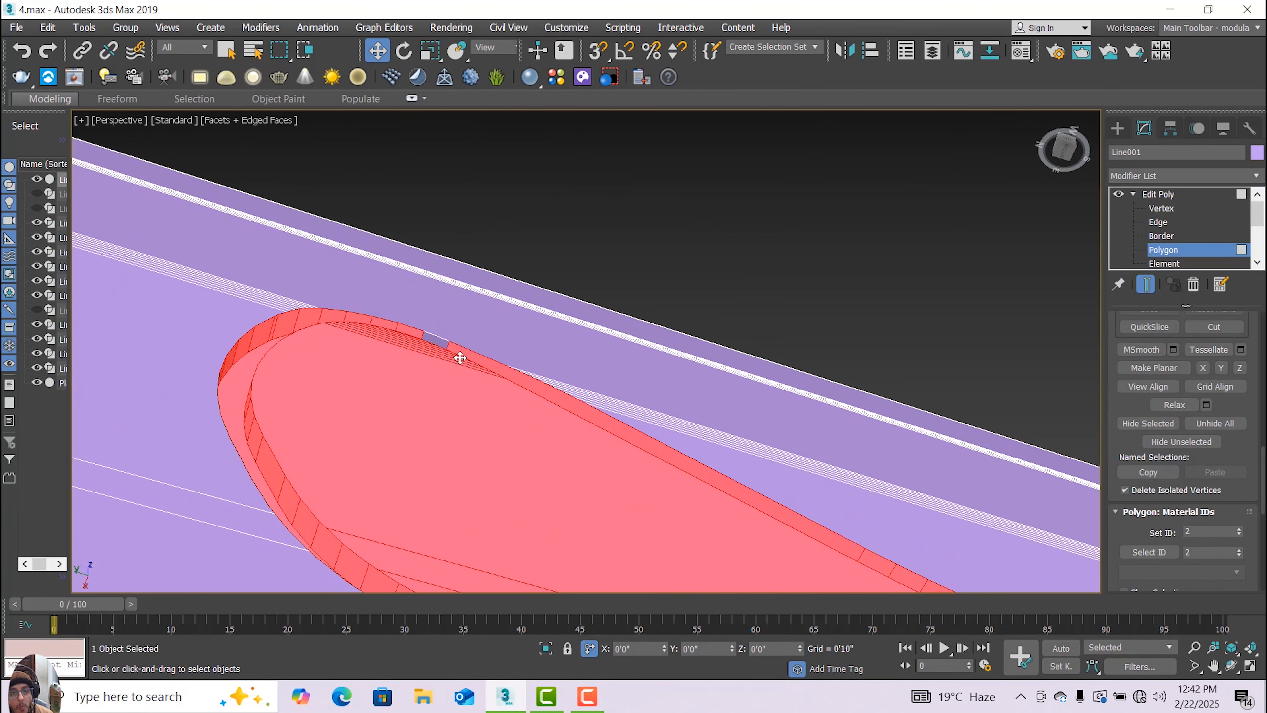
{"action": "scroll", "coordinate": [438, 339], "scroll_direction": "down", "scroll_amount": 2}
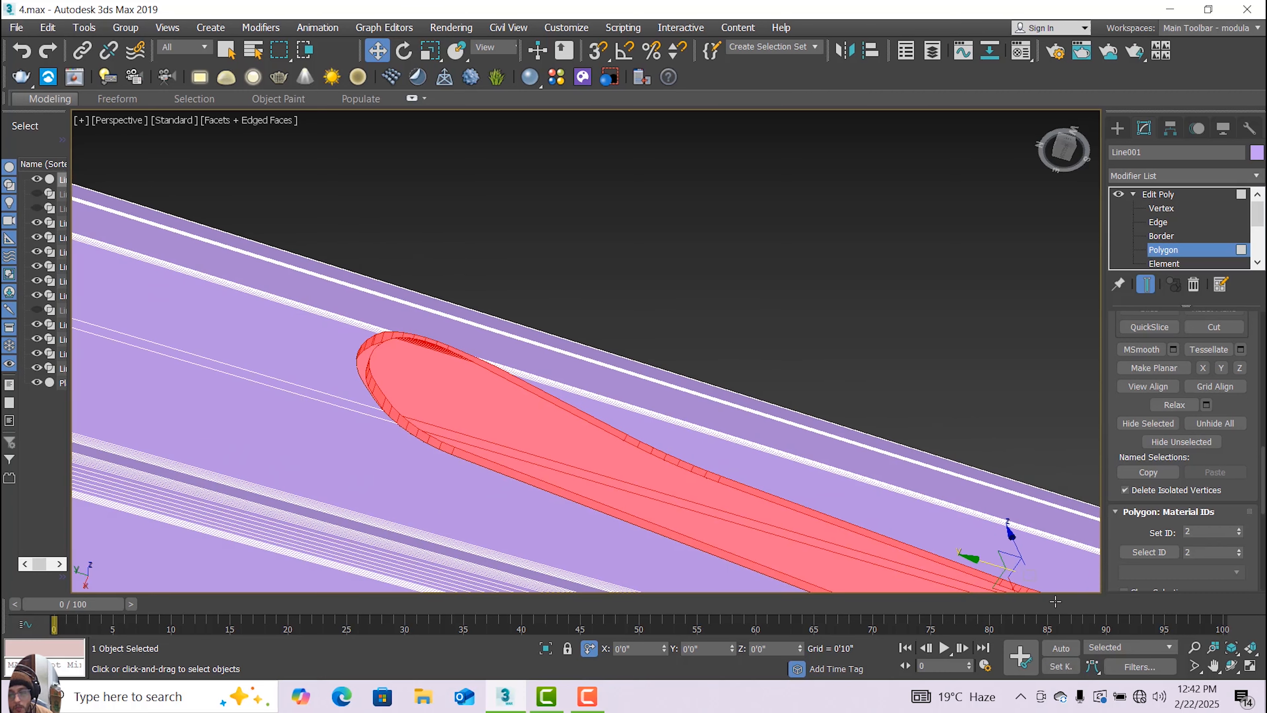
From above, add the last unselected inner side-wall polygon at the left end's crest.
{"action": "left_click", "coordinate": [1232, 666]}
{"action": "left_click_drag", "start_coordinate": [568, 449], "coordinate": [562, 531]}
{"action": "scroll", "coordinate": [427, 356], "scroll_direction": "up", "scroll_amount": 3}
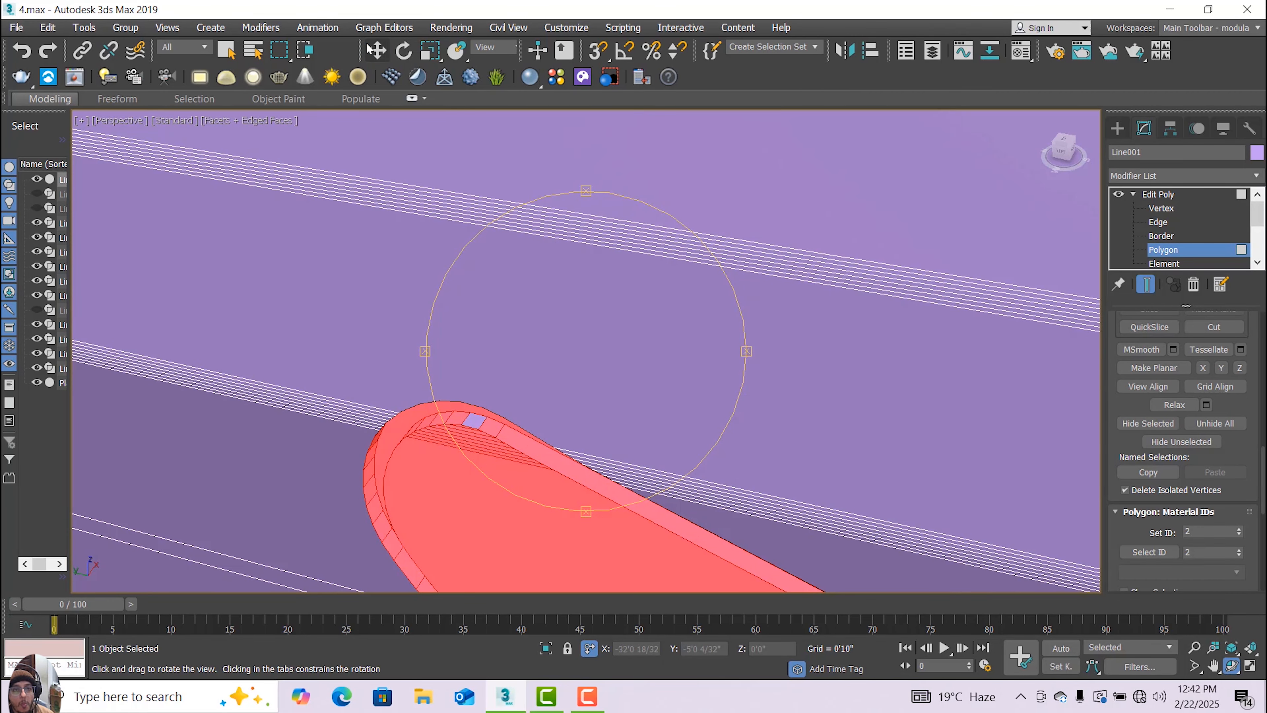
{"action": "left_click", "coordinate": [377, 51]}
{"action": "left_click", "coordinate": [473, 422], "text": "ctrl"}
{"action": "scroll", "coordinate": [475, 421], "scroll_direction": "down", "scroll_amount": 3}
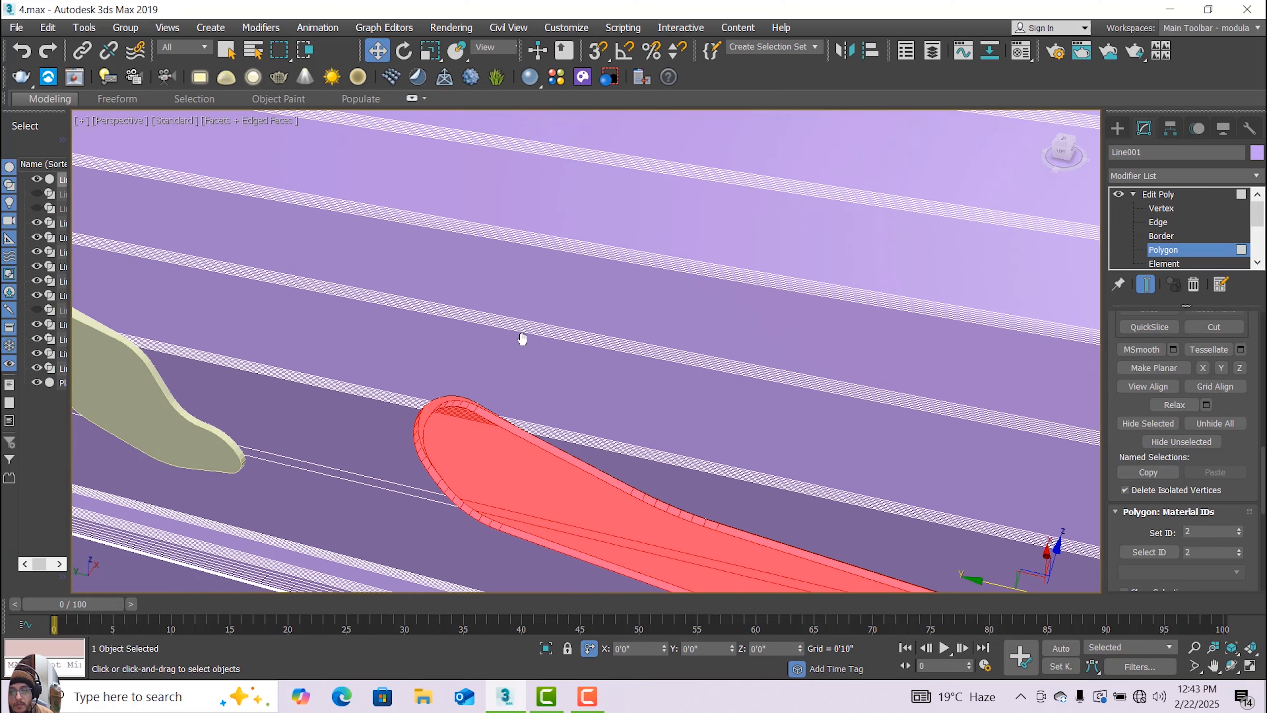
Check the selected recess outline for gaps and set the selected polygons' material ID to 3.
{"action": "middle_click_drag", "start_coordinate": [520, 340], "coordinate": [464, 322]}
{"action": "scroll", "coordinate": [468, 322], "scroll_direction": "down", "scroll_amount": 4}
{"action": "scroll", "coordinate": [829, 419], "scroll_direction": "up", "scroll_amount": 6}
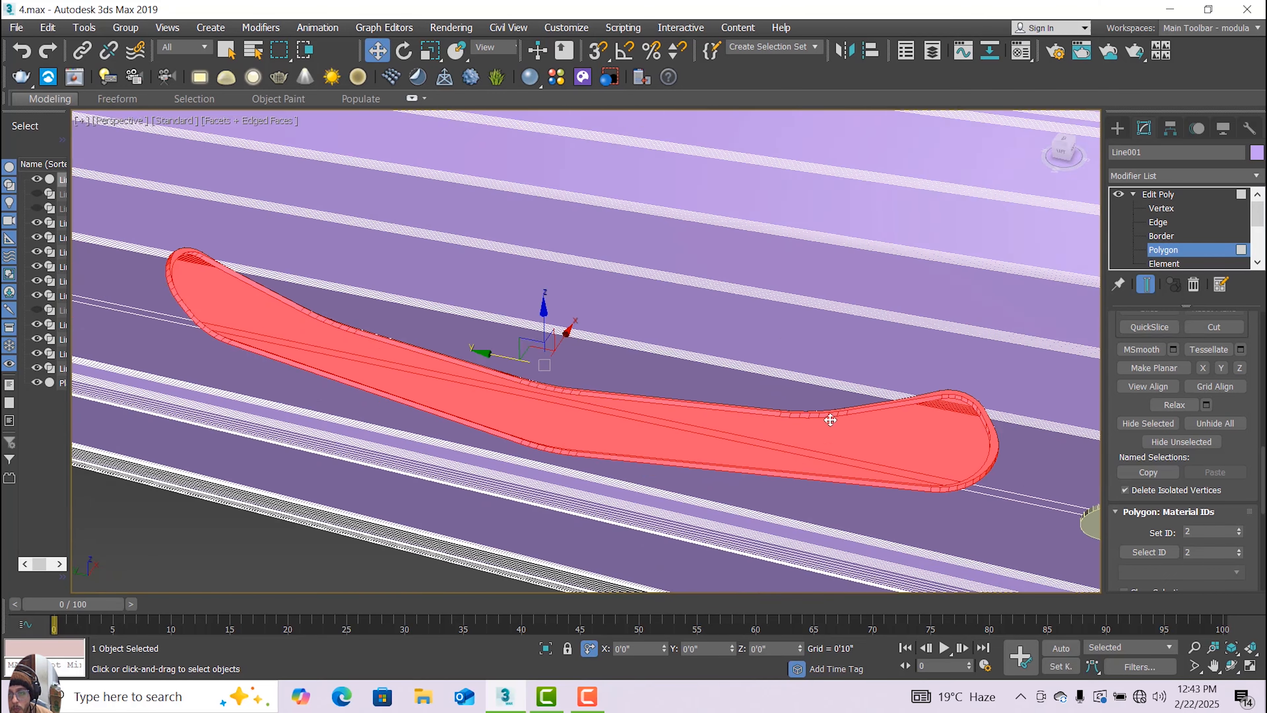
{"action": "scroll", "coordinate": [803, 413], "scroll_direction": "down", "scroll_amount": 2}
{"action": "scroll", "coordinate": [783, 422], "scroll_direction": "down", "scroll_amount": 4}
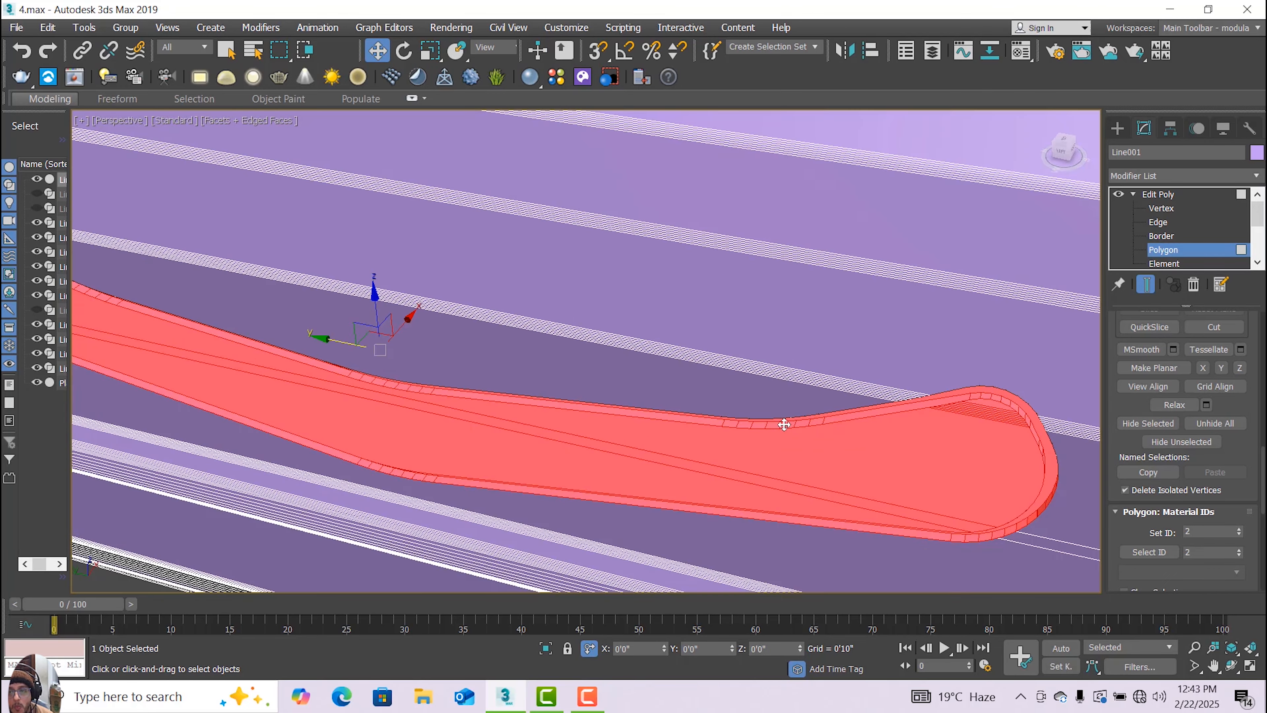
{"action": "left_click", "coordinate": [1232, 666]}
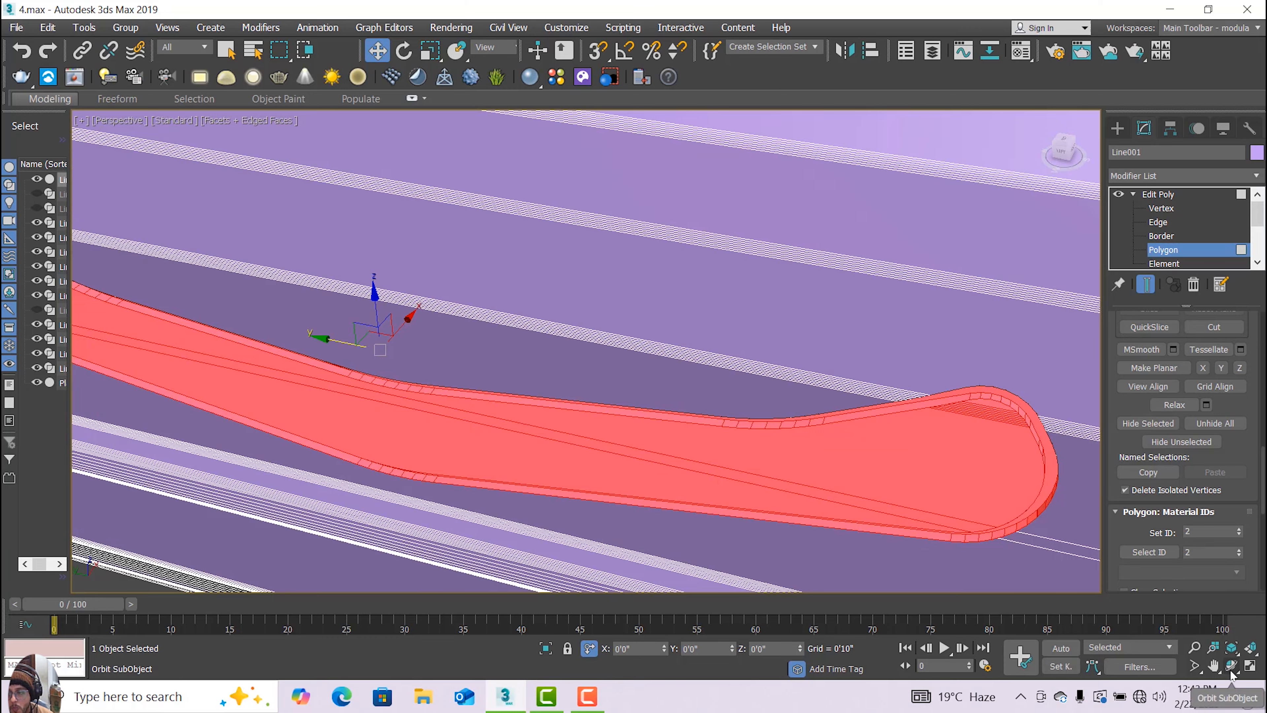
{"action": "left_click_drag", "start_coordinate": [662, 452], "coordinate": [516, 471]}
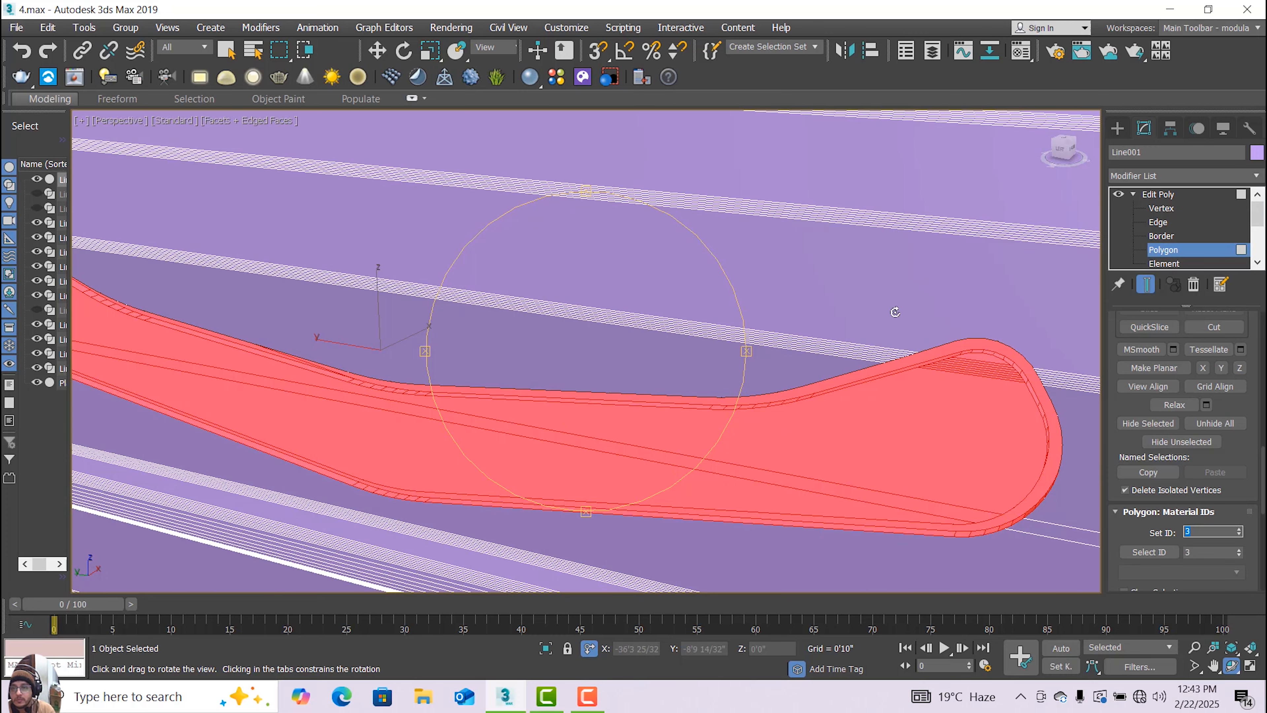
Examine the car body from the rear and the front, including its light shapes and the selected front recess.
{"action": "scroll", "coordinate": [896, 312], "scroll_direction": "down", "scroll_amount": 10}
{"action": "left_click_drag", "start_coordinate": [737, 306], "coordinate": [575, 305]}
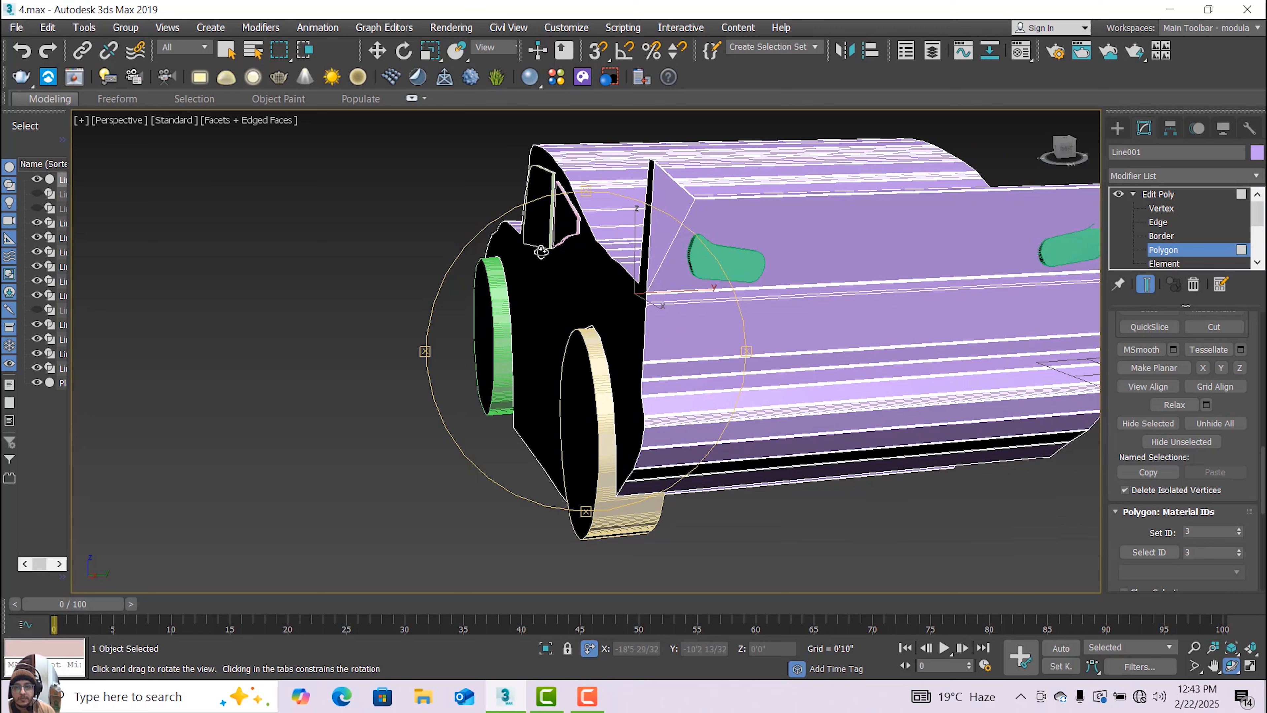
{"action": "left_click", "coordinate": [377, 50]}
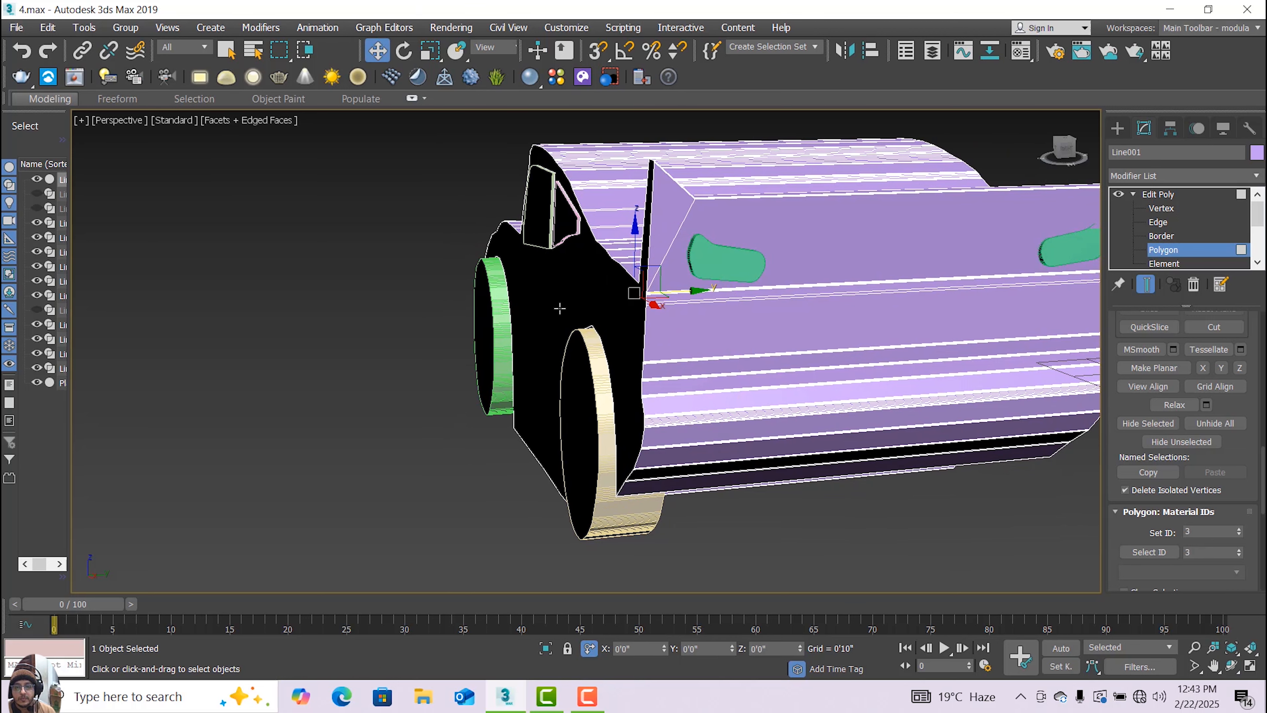
{"action": "scroll", "coordinate": [558, 306], "scroll_direction": "down", "scroll_amount": 5}
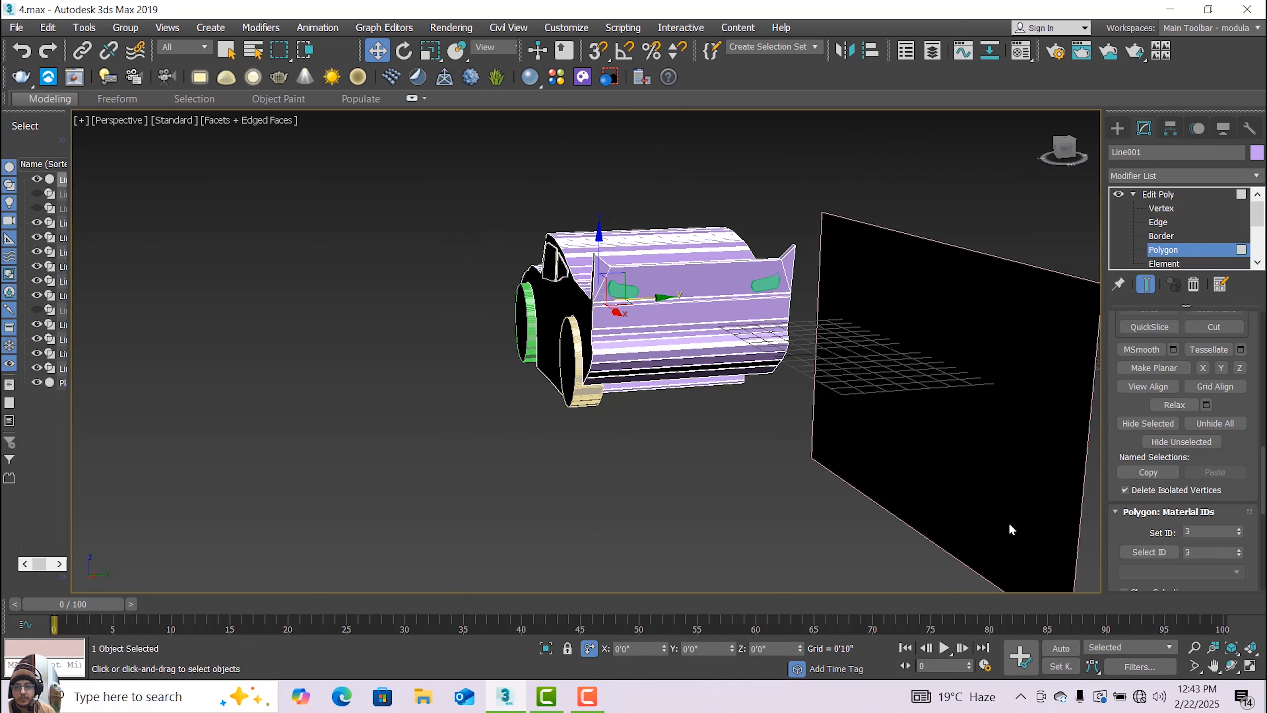
{"action": "left_click", "coordinate": [1232, 666]}
{"action": "left_click_drag", "start_coordinate": [646, 395], "coordinate": [649, 324]}
{"action": "scroll", "coordinate": [643, 318], "scroll_direction": "up", "scroll_amount": 5}
{"action": "scroll", "coordinate": [653, 327], "scroll_direction": "up", "scroll_amount": 4}
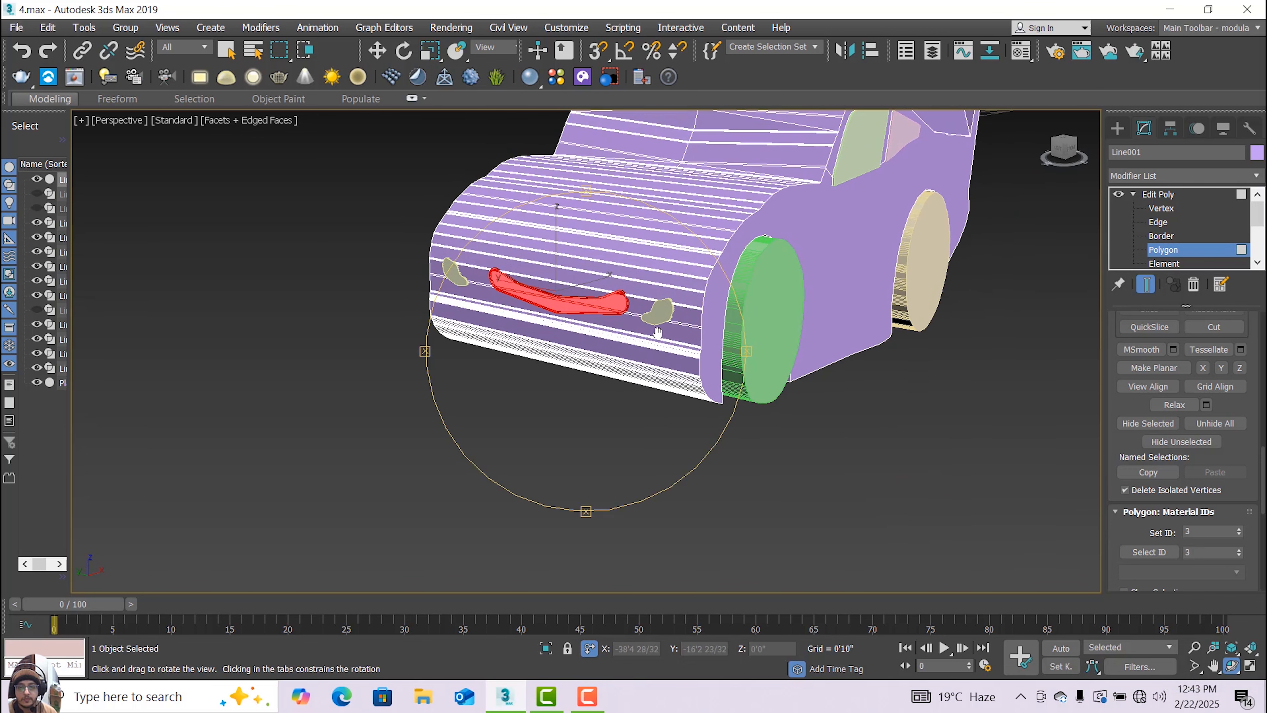
{"action": "scroll", "coordinate": [556, 274], "scroll_direction": "up", "scroll_amount": 3}
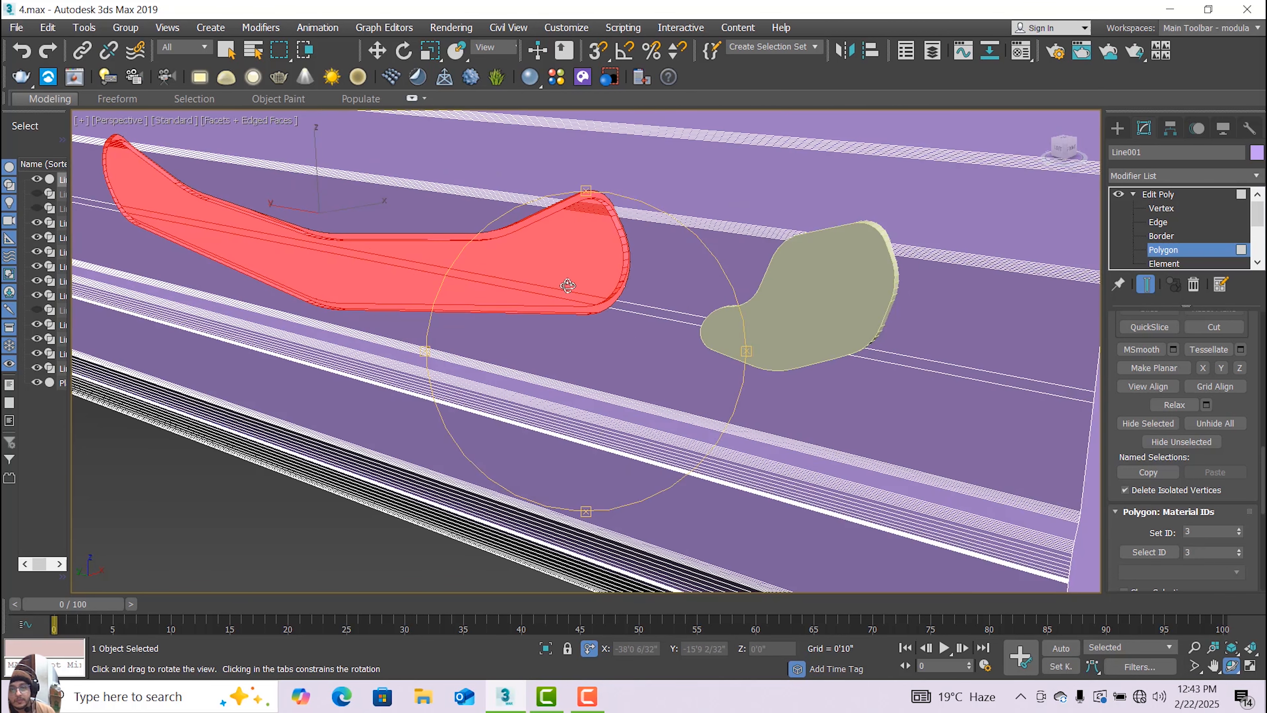
{"action": "left_click", "coordinate": [378, 49]}
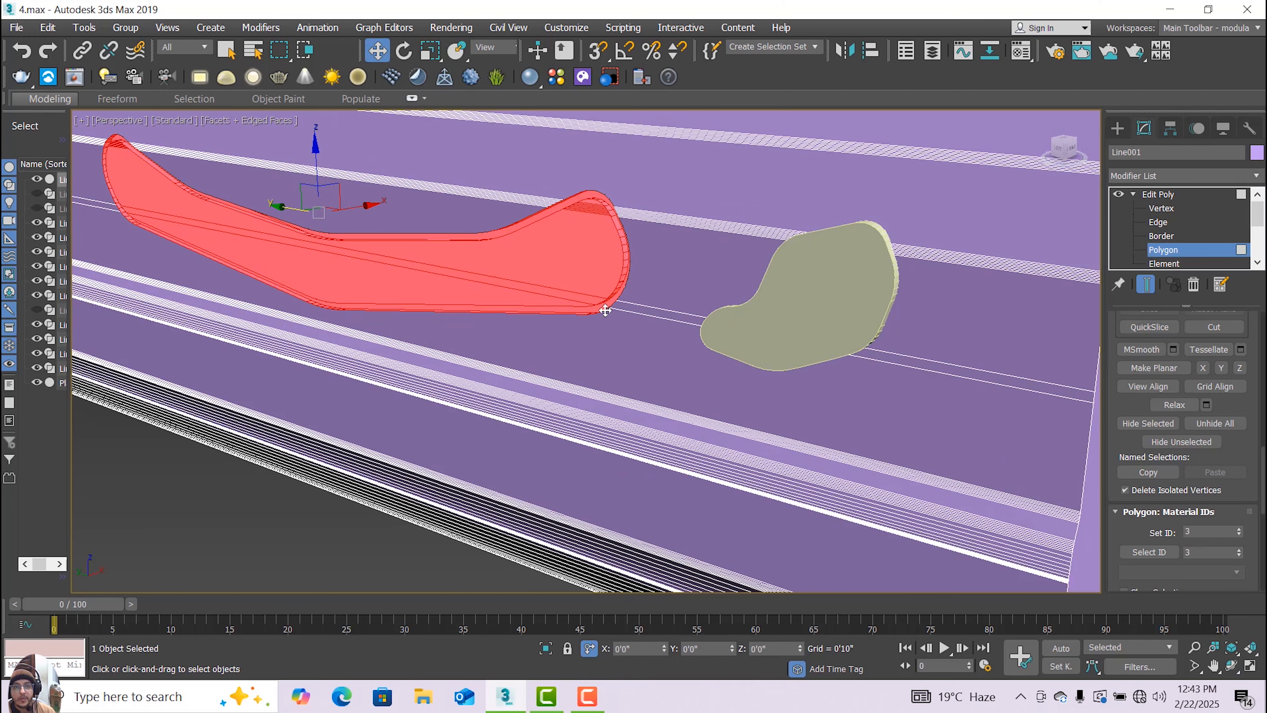
Leave polygon editing and return to the object level of Line001's Edit Poly modifier.
{"action": "scroll", "coordinate": [659, 277], "scroll_direction": "down", "scroll_amount": 5}
{"action": "left_click", "coordinate": [1182, 193]}
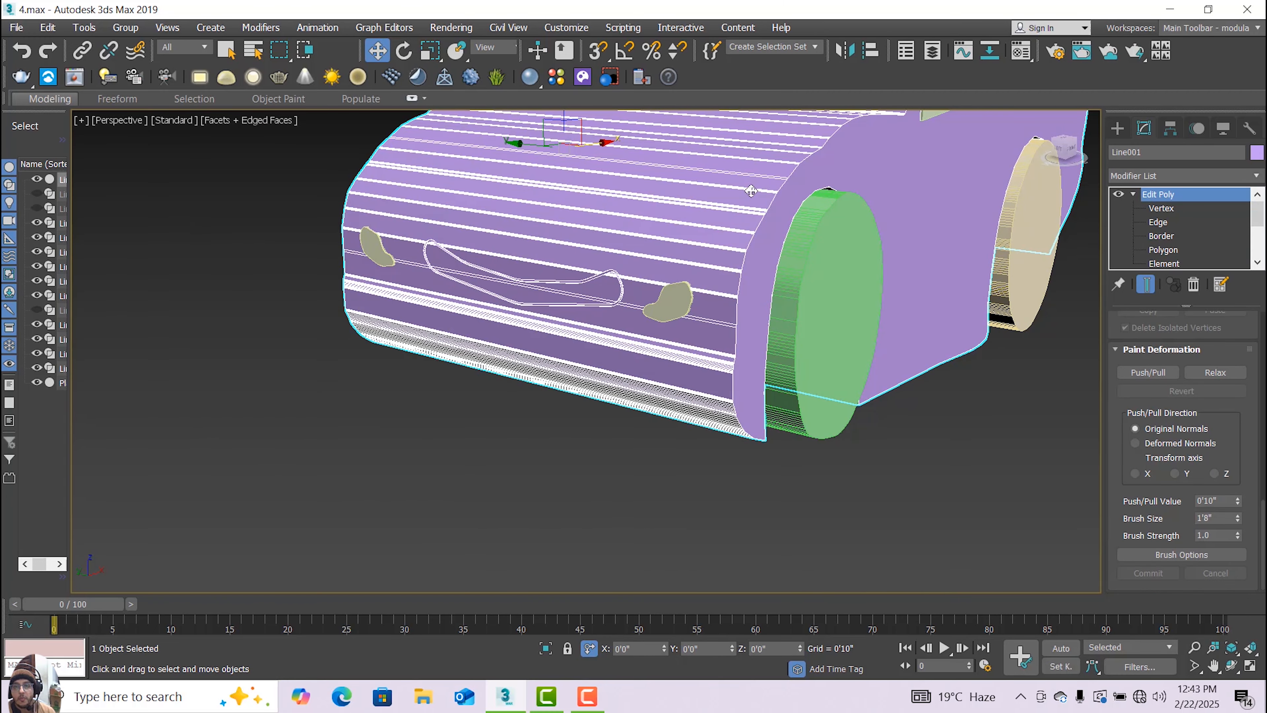
{"action": "middle_click_drag", "start_coordinate": [753, 215], "coordinate": [735, 339]}
{"action": "scroll", "coordinate": [600, 169], "scroll_direction": "down", "scroll_amount": 5}
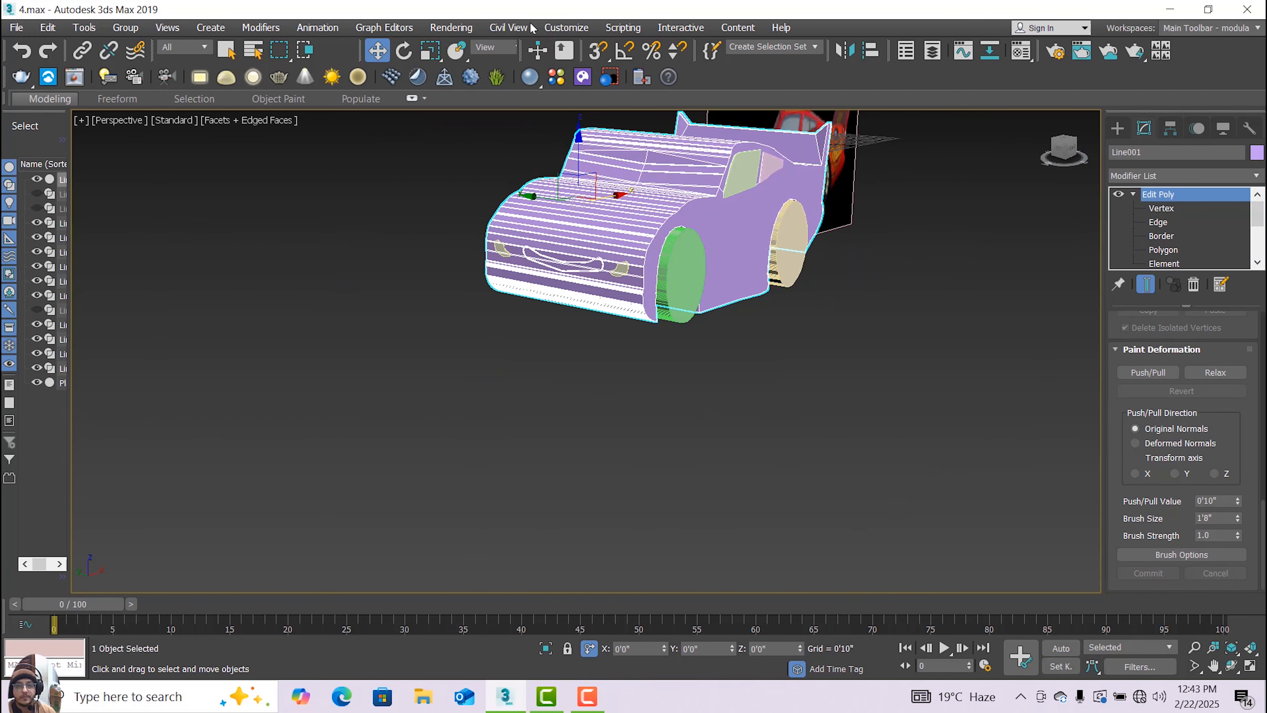
Open the Compact Material Editor and select the second material slot, 02 - Default.
{"action": "left_click", "coordinate": [451, 28]}
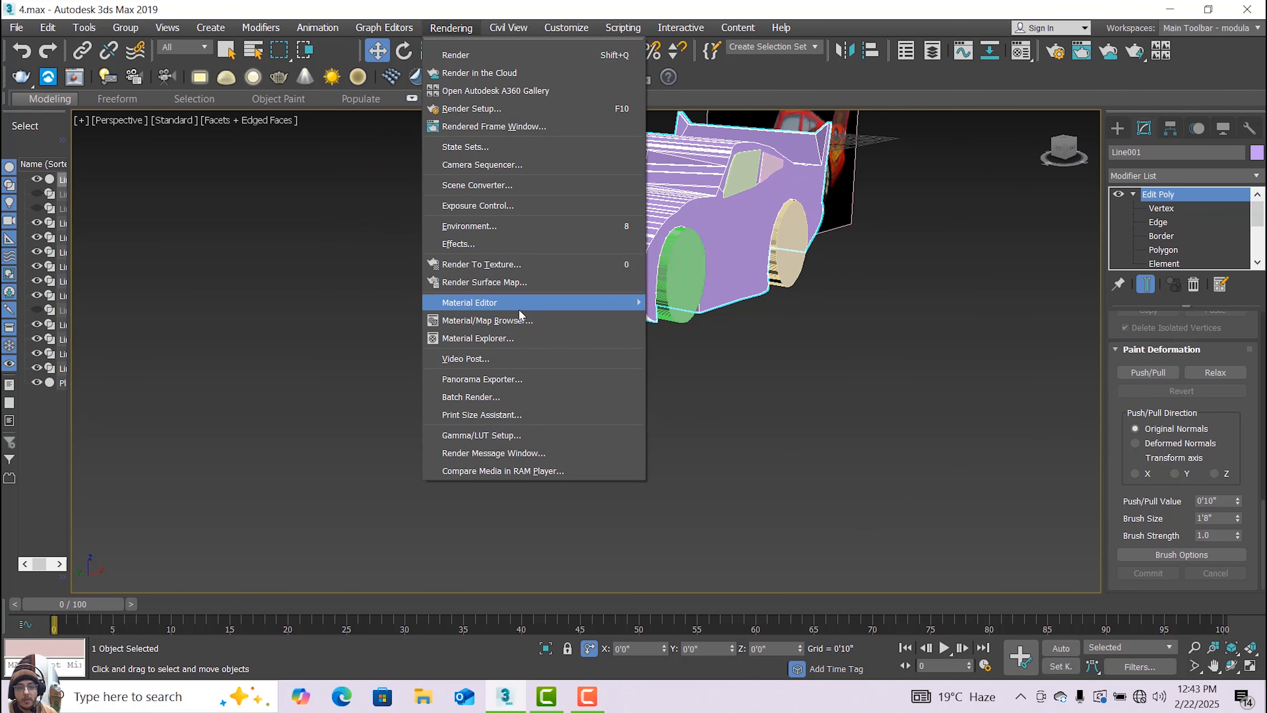
{"action": "mouse_move", "coordinate": [519, 310]}
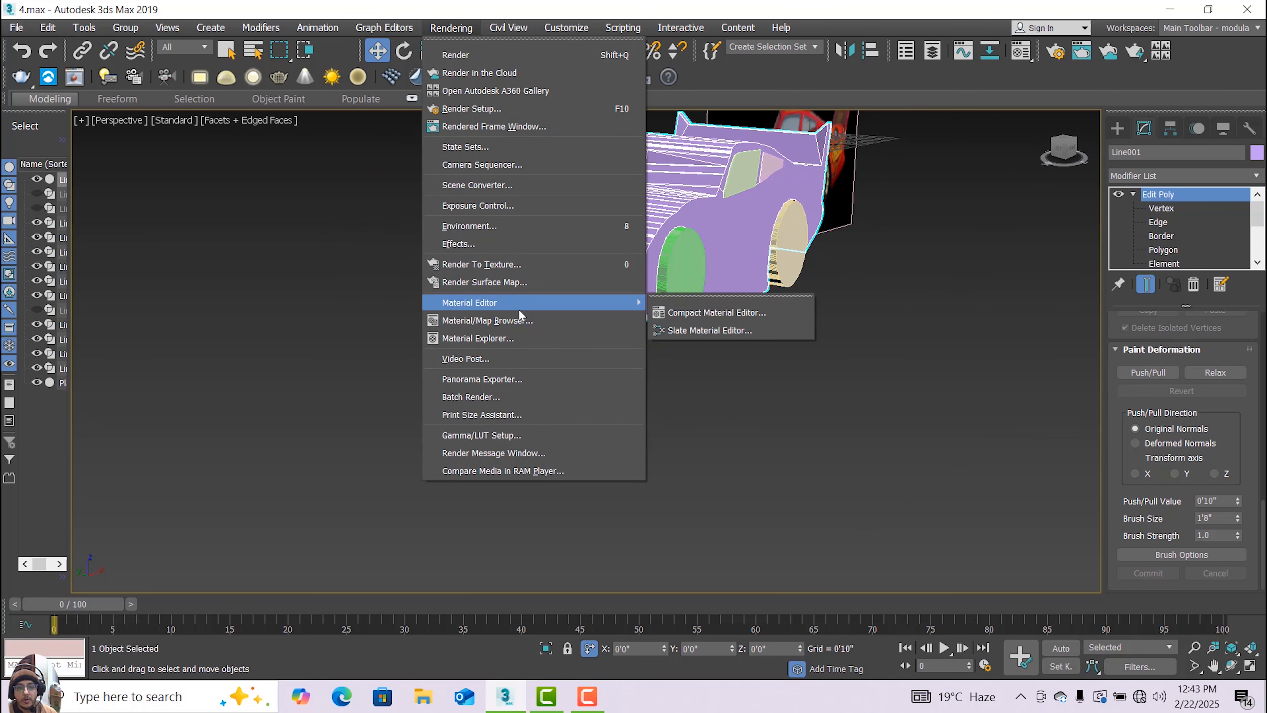
{"action": "left_click", "coordinate": [699, 313]}
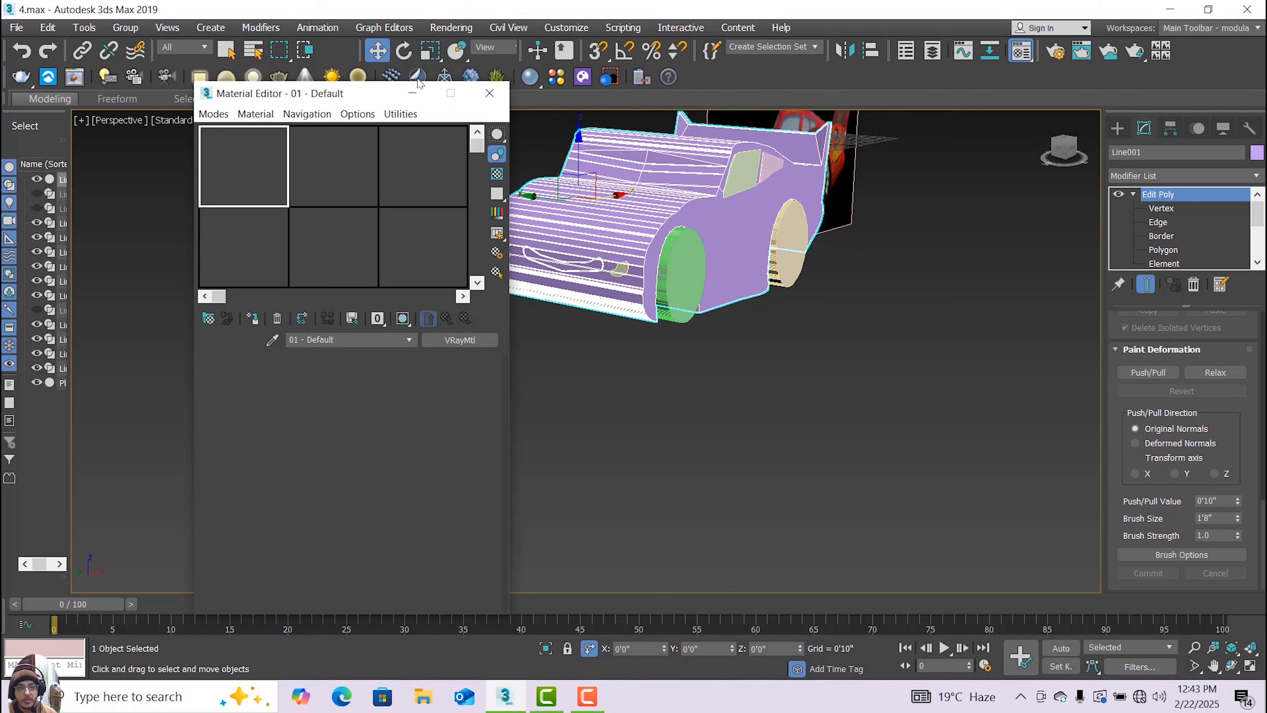
{"action": "left_click_drag", "start_coordinate": [419, 89], "coordinate": [340, 72]}
{"action": "left_click", "coordinate": [277, 130]}
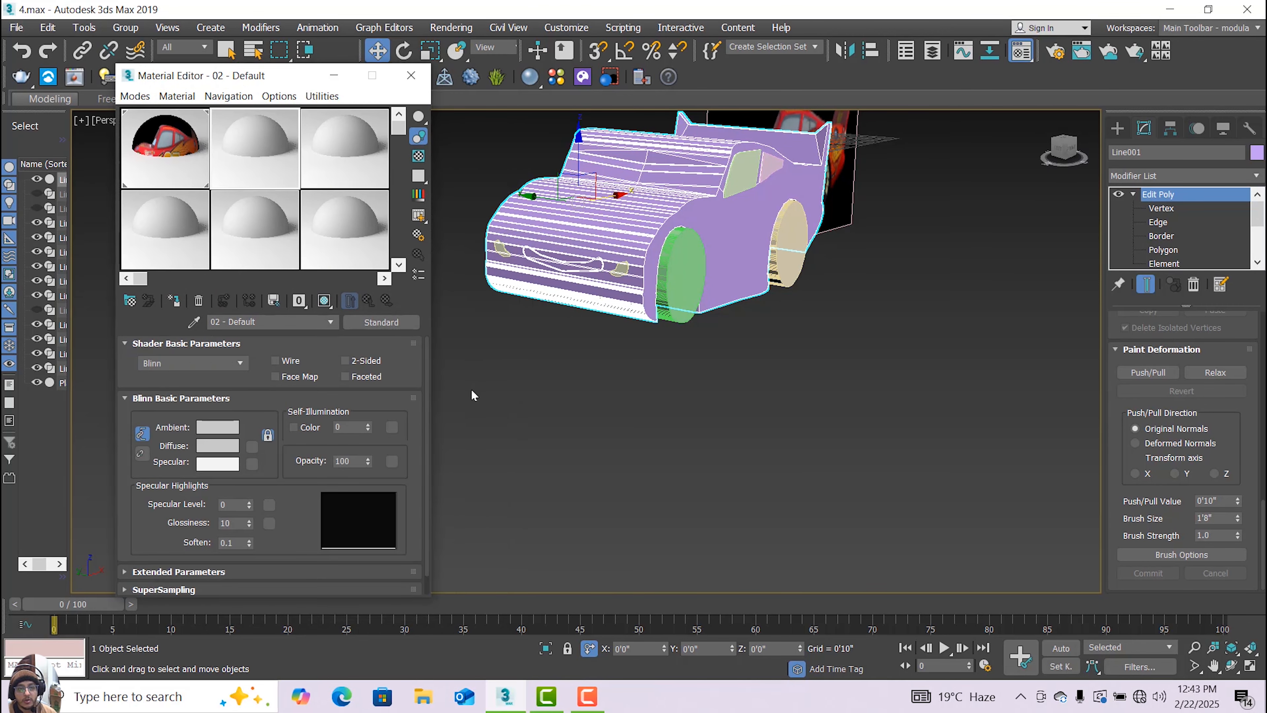
Change the 02 - Default material's type to Multi/Sub-Object, keeping the old material as a sub-material.
{"action": "left_click", "coordinate": [398, 322]}
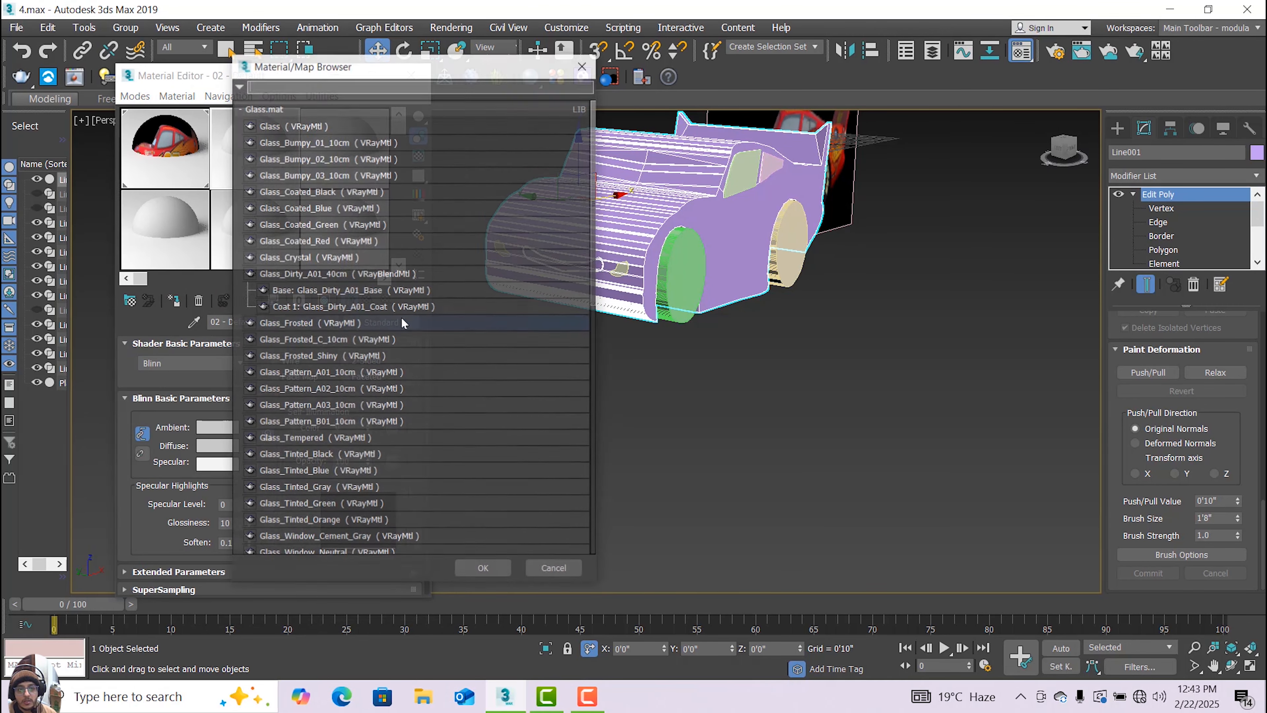
{"action": "scroll", "coordinate": [476, 423], "scroll_direction": "down", "scroll_amount": 10}
{"action": "scroll", "coordinate": [304, 415], "scroll_direction": "down", "scroll_amount": 8}
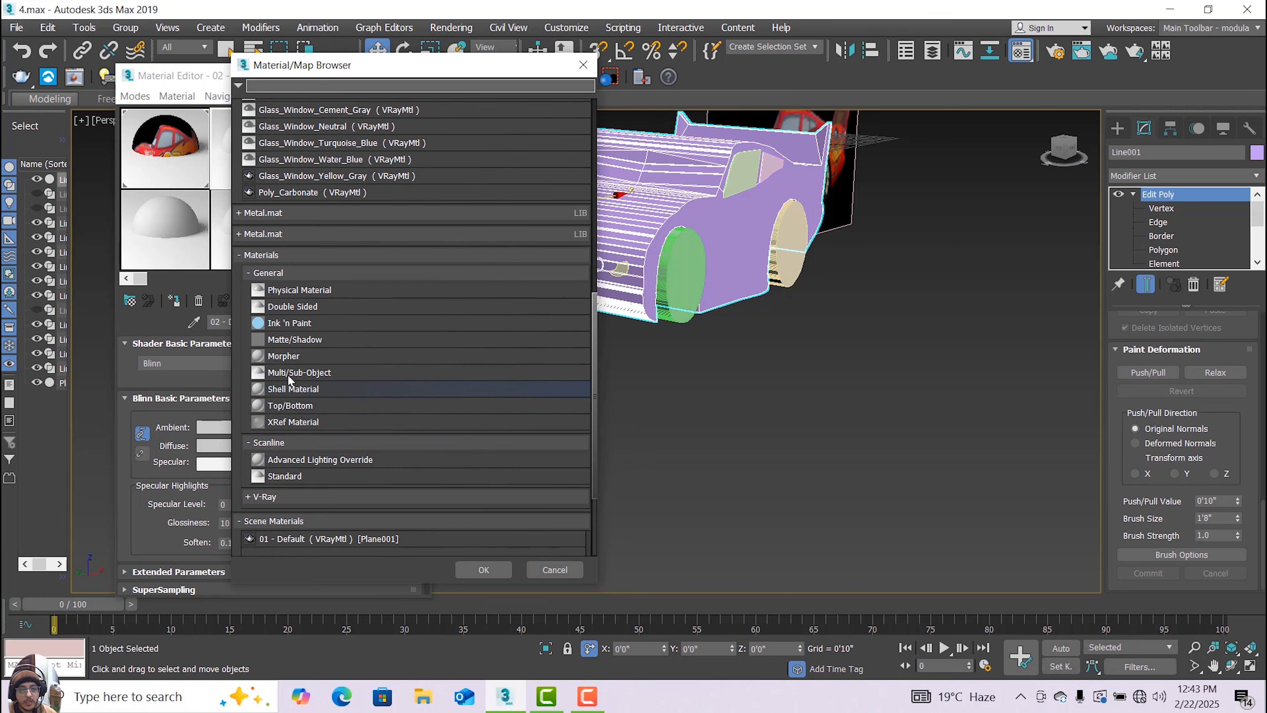
{"action": "double_click", "coordinate": [284, 372]}
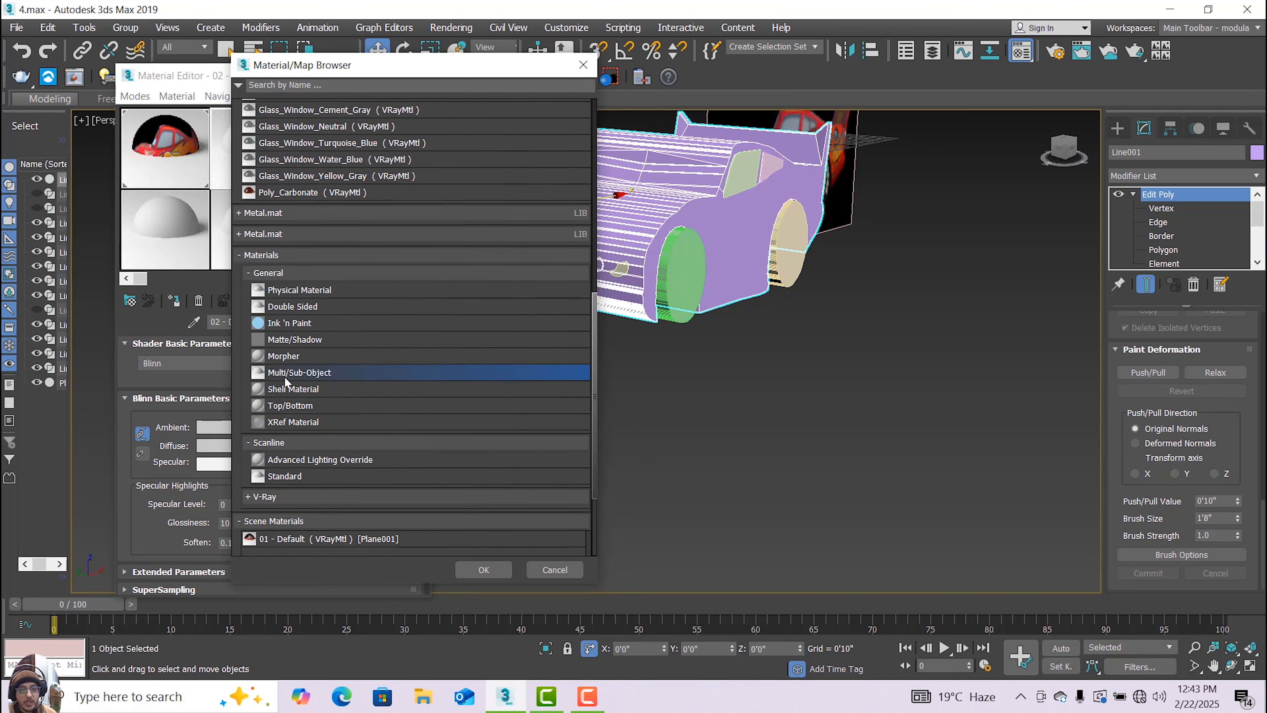
{"action": "left_click", "coordinate": [250, 379]}
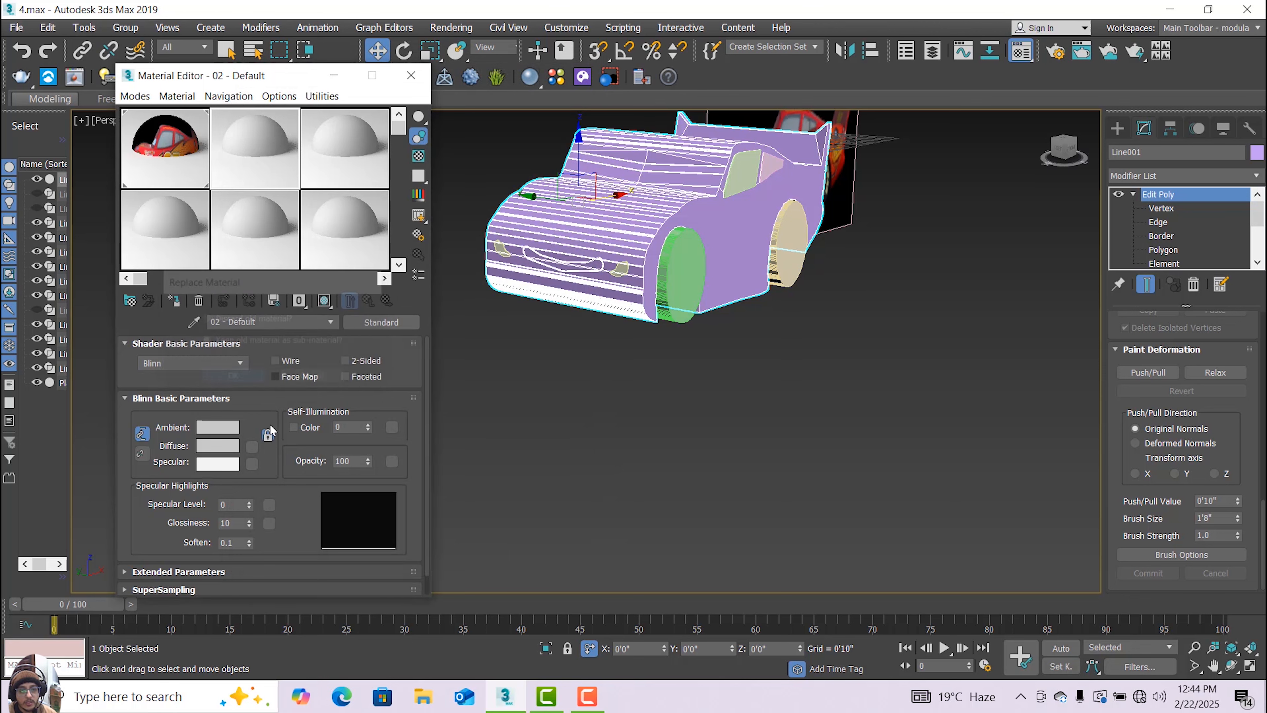
Clear the Standard sub-material from ID 1 of the Multi/Sub-Object material.
{"action": "right_click", "coordinate": [257, 435]}
{"action": "left_click", "coordinate": [259, 425]}
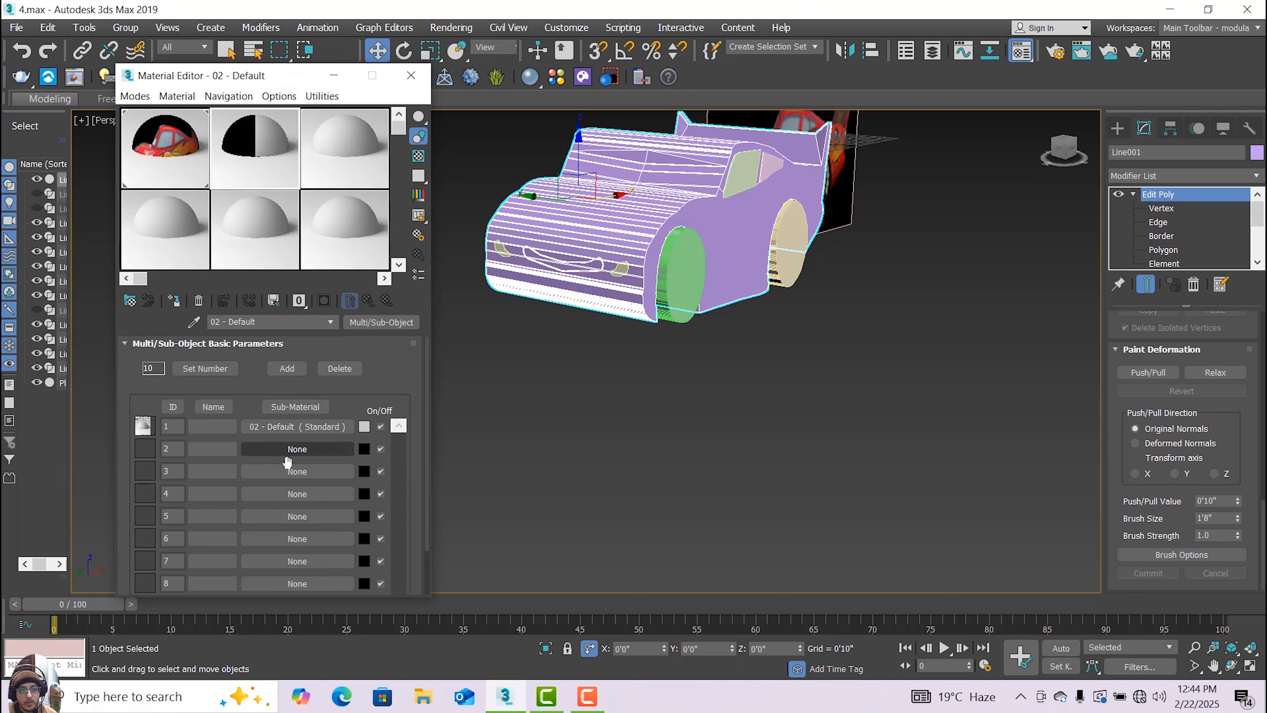
{"action": "right_click", "coordinate": [273, 420]}
{"action": "left_click", "coordinate": [291, 459]}
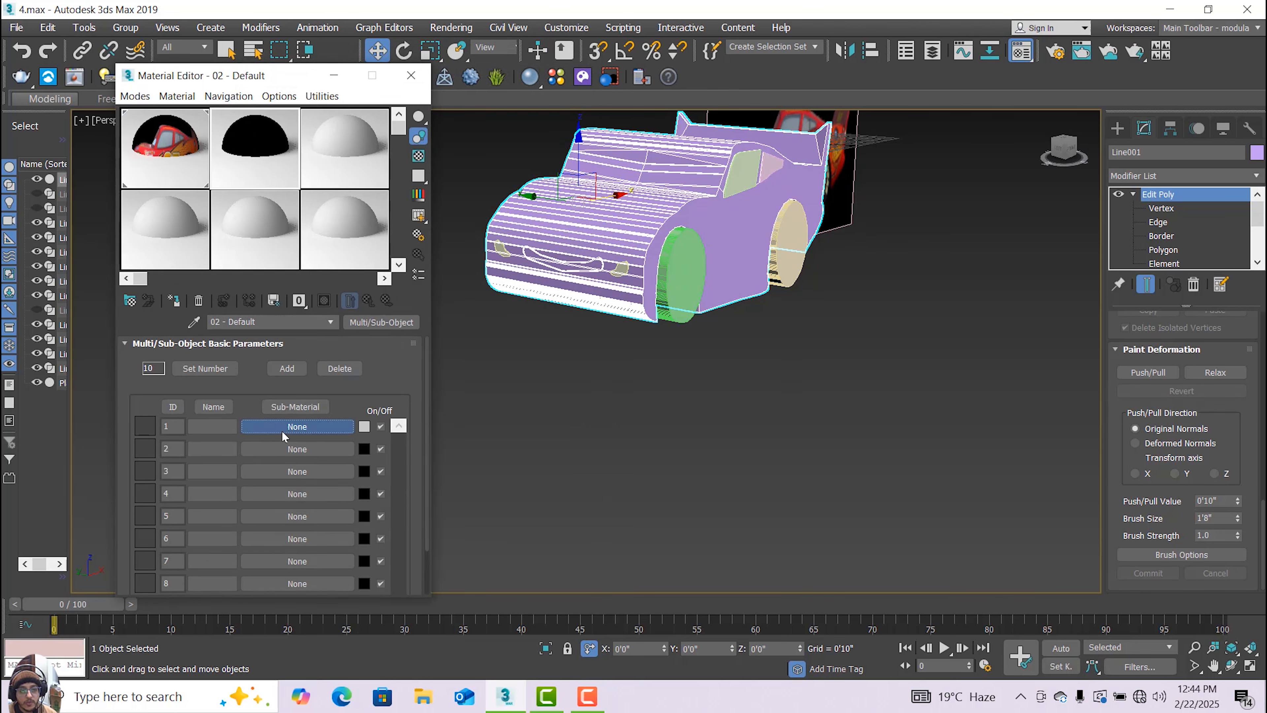
{"action": "left_click", "coordinate": [295, 425]}
{"action": "scroll", "coordinate": [324, 461], "scroll_direction": "down", "scroll_amount": 3}
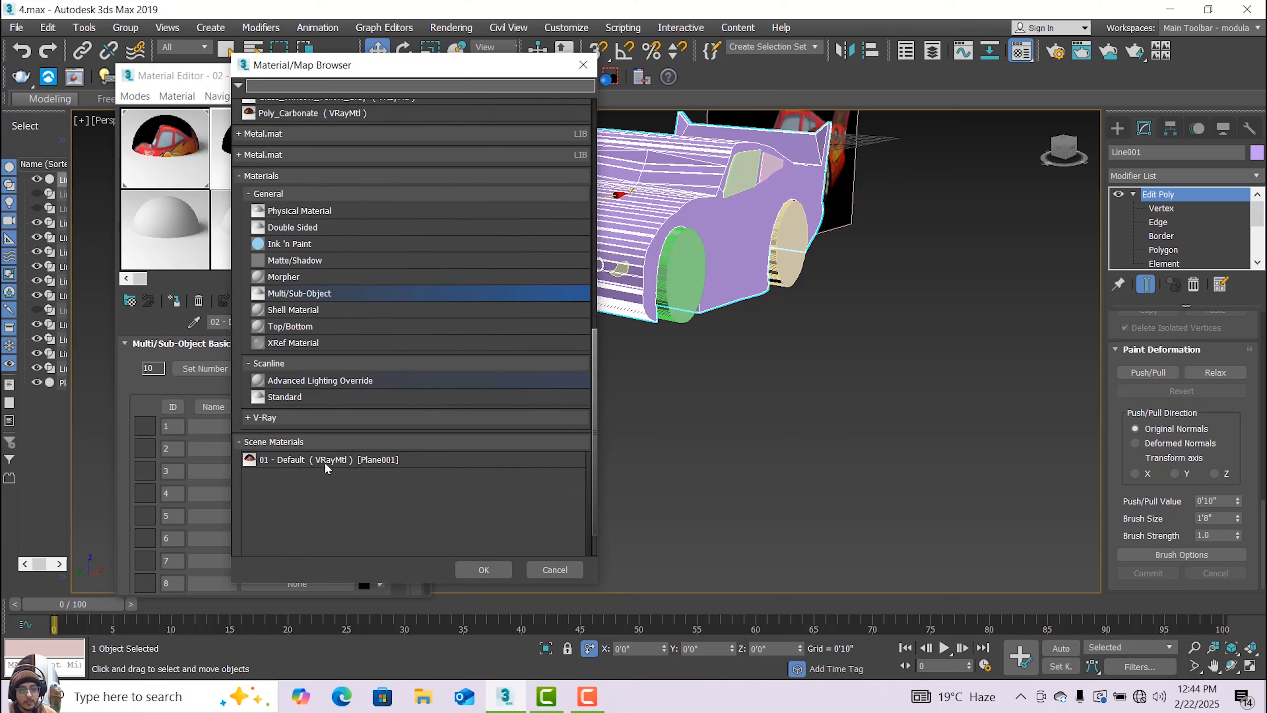
{"action": "left_click", "coordinate": [553, 570]}
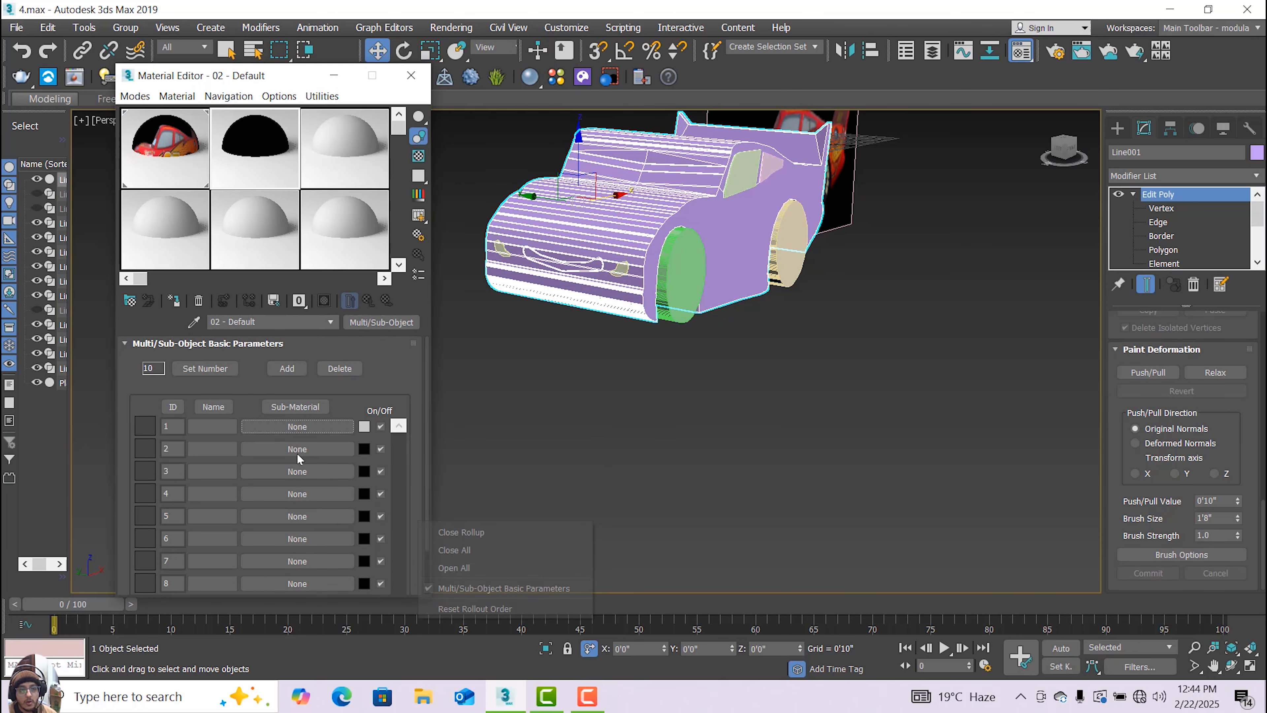
Add a VRayMtl as the sub-material for ID 1.
{"action": "left_click", "coordinate": [301, 426]}
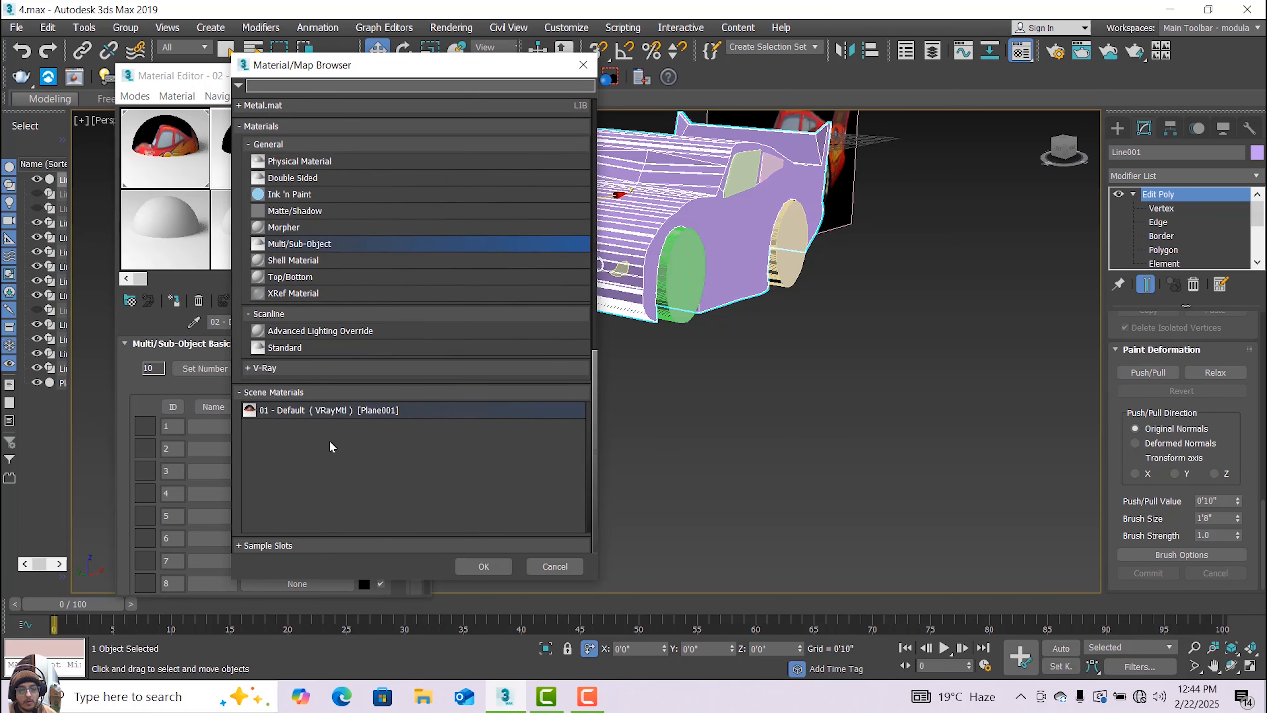
{"action": "left_click", "coordinate": [264, 367]}
{"action": "scroll", "coordinate": [278, 402], "scroll_direction": "down", "scroll_amount": 4}
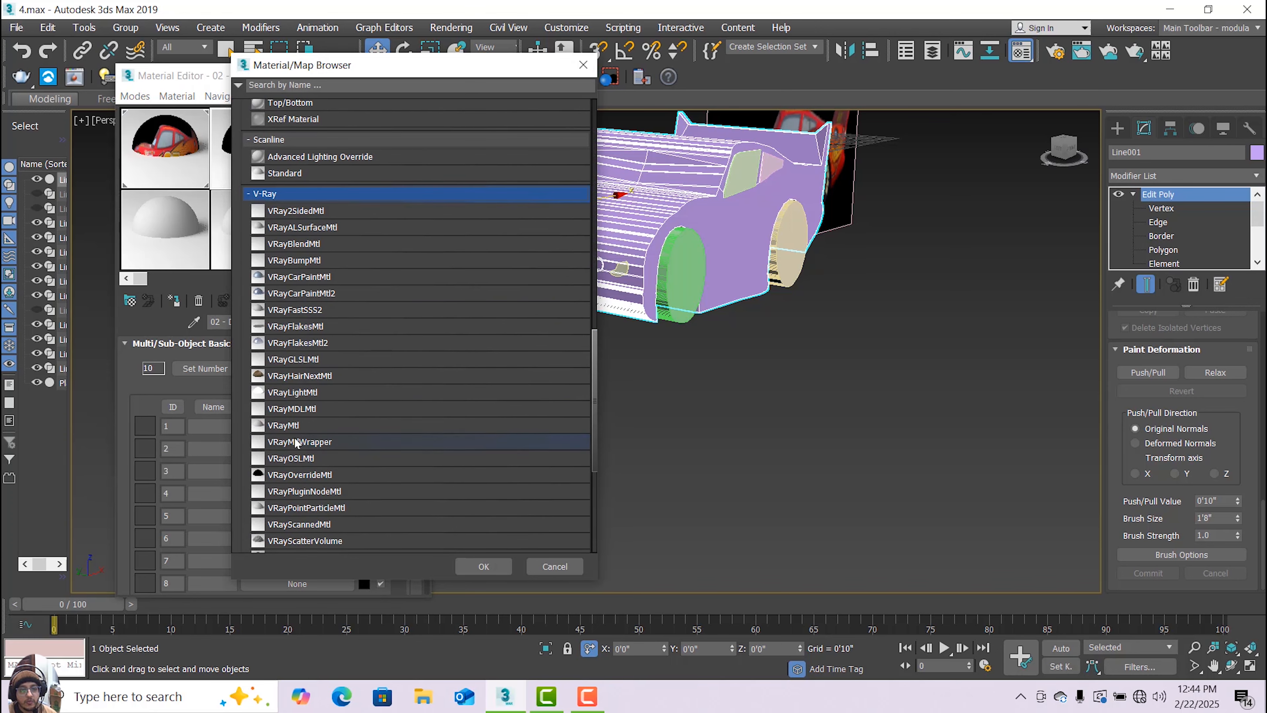
{"action": "double_click", "coordinate": [292, 427]}
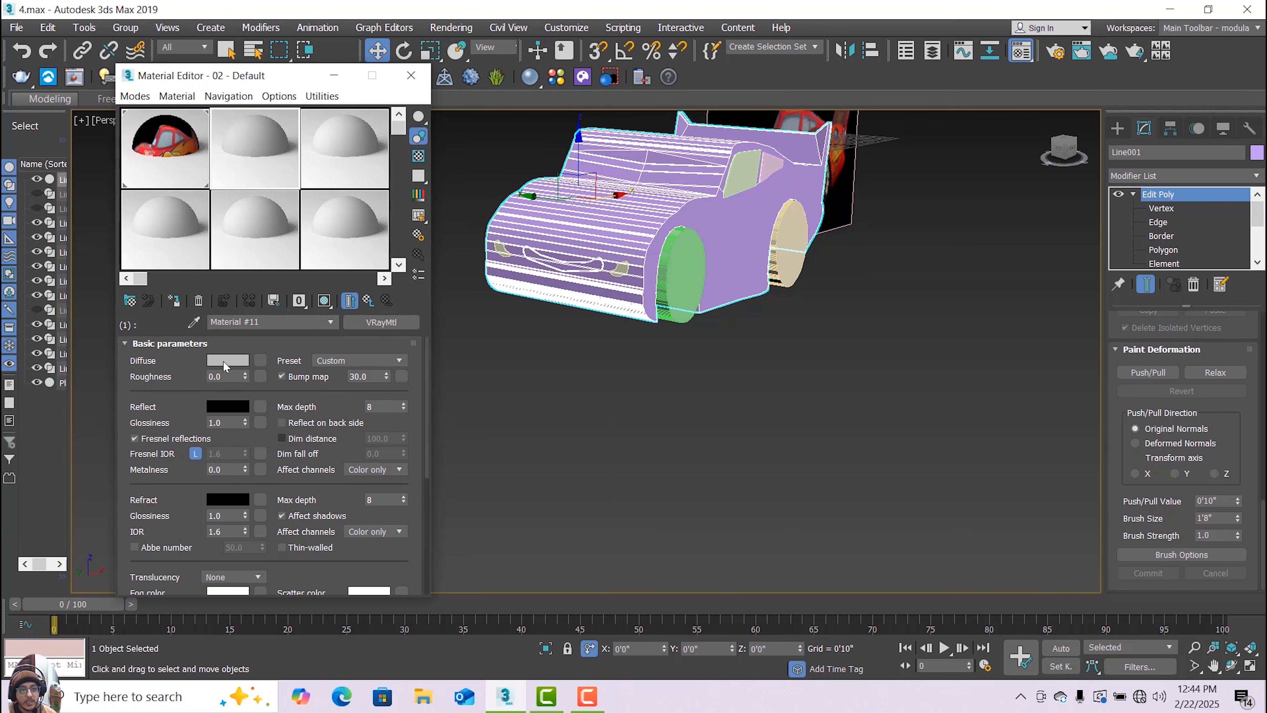
Set the ID 1 sub-material's diffuse color to near-white, RGB 250, and assign the material to the selected car body.
{"action": "left_click", "coordinate": [225, 361]}
{"action": "left_click_drag", "start_coordinate": [424, 200], "coordinate": [424, 219]}
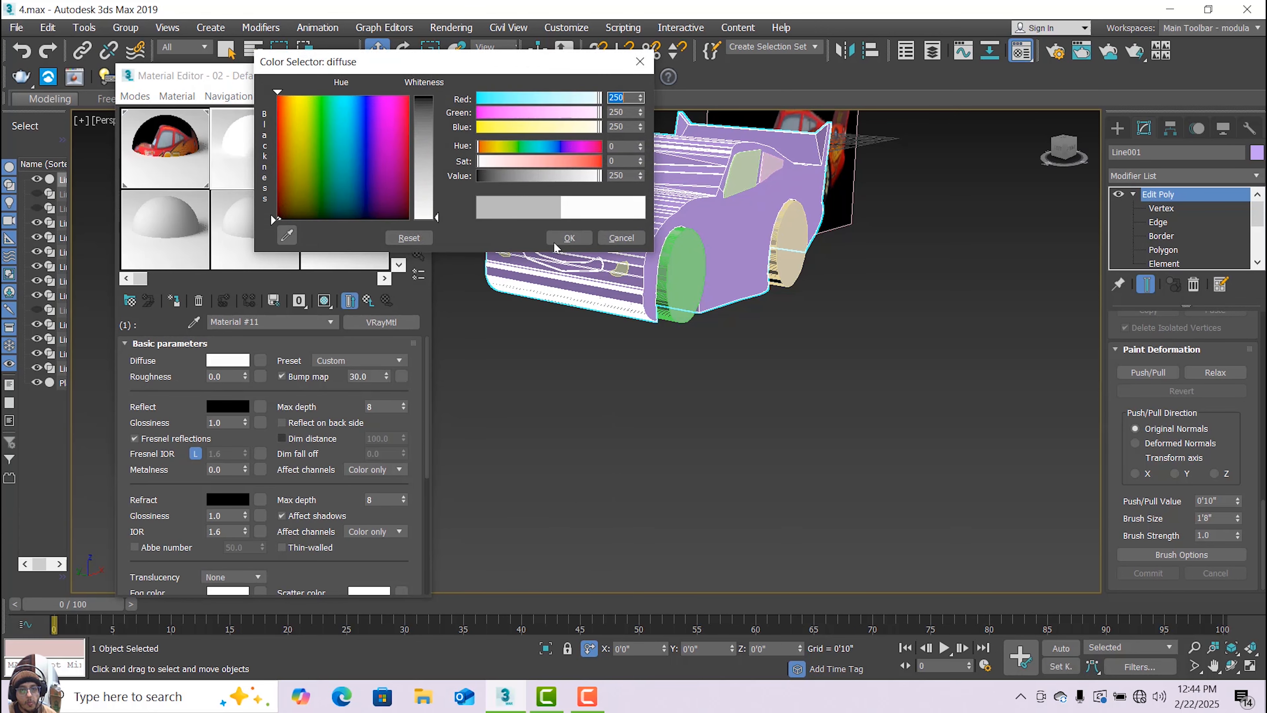
{"action": "left_click", "coordinate": [569, 237]}
{"action": "left_click", "coordinate": [175, 301]}
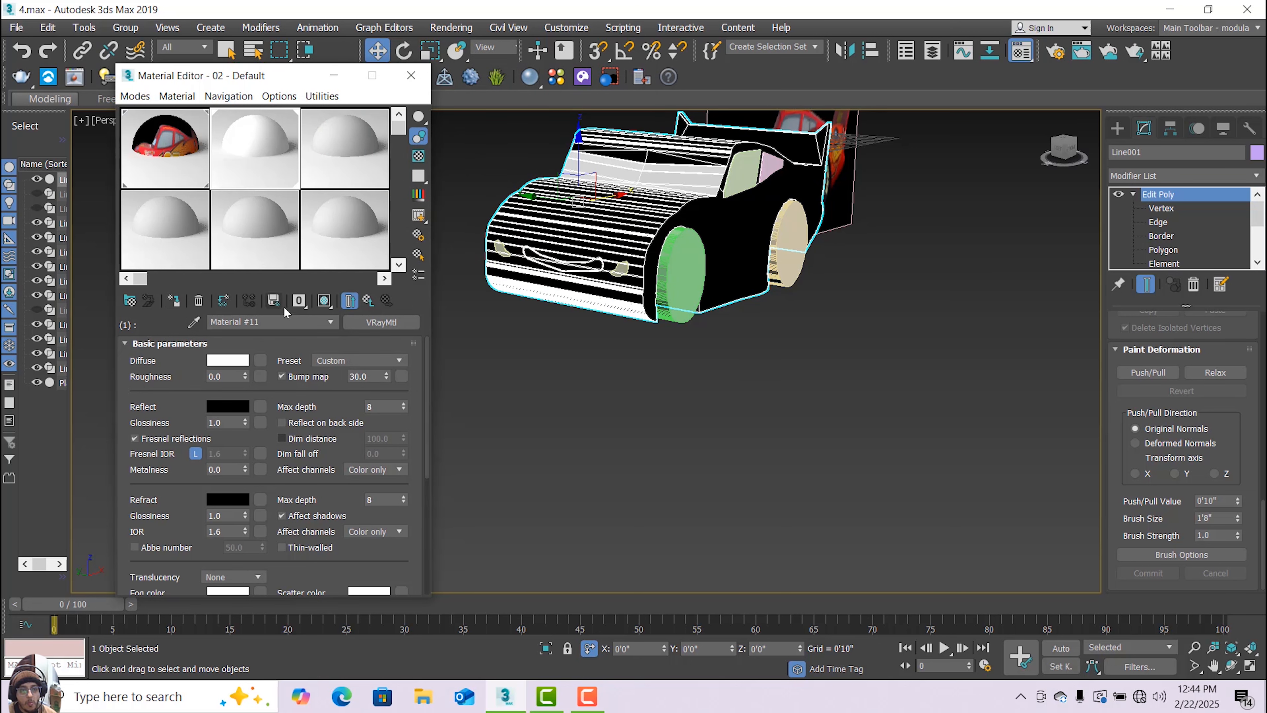
Return to the parent Multi/Sub-Object material and add a VRayMtl as the sub-material for ID 2.
{"action": "left_click", "coordinate": [326, 321]}
{"action": "left_click", "coordinate": [288, 333]}
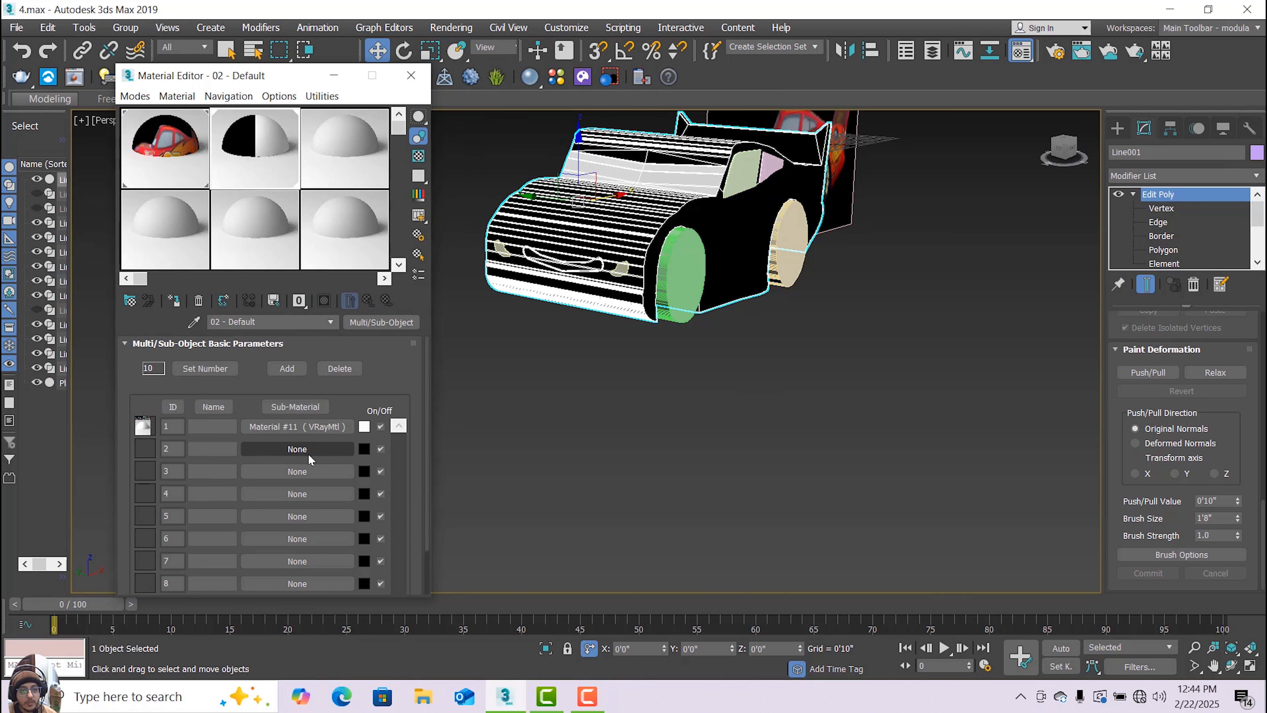
{"action": "left_click", "coordinate": [297, 448]}
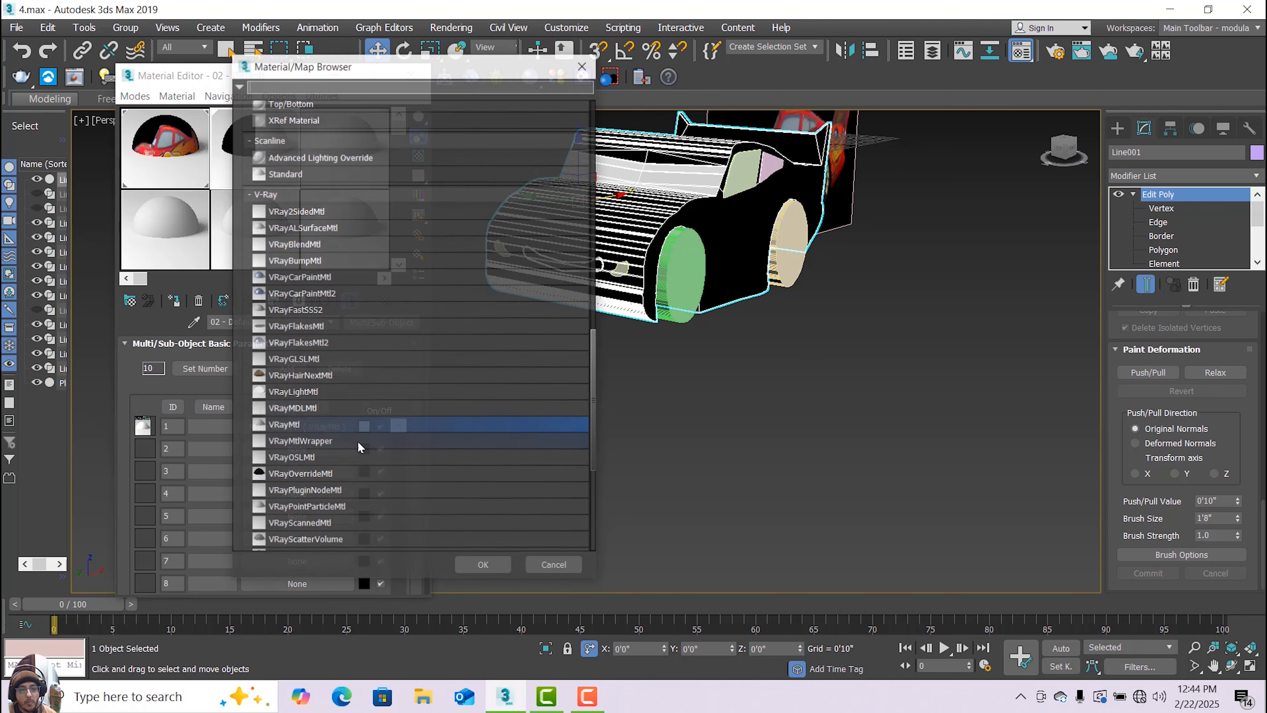
{"action": "double_click", "coordinate": [355, 430]}
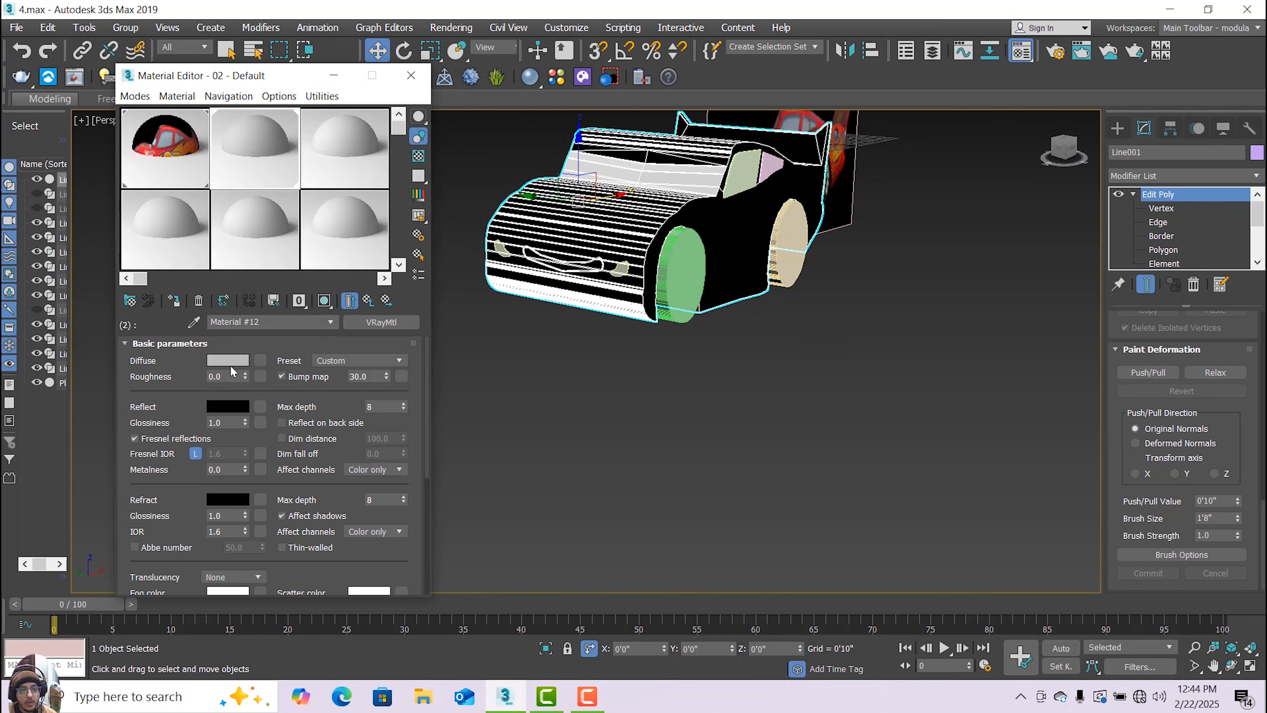
Set the ID 2 sub-material's diffuse color to dark red, RGB 128, 4, 4, and assign the material to the car body.
{"action": "left_click", "coordinate": [229, 361]}
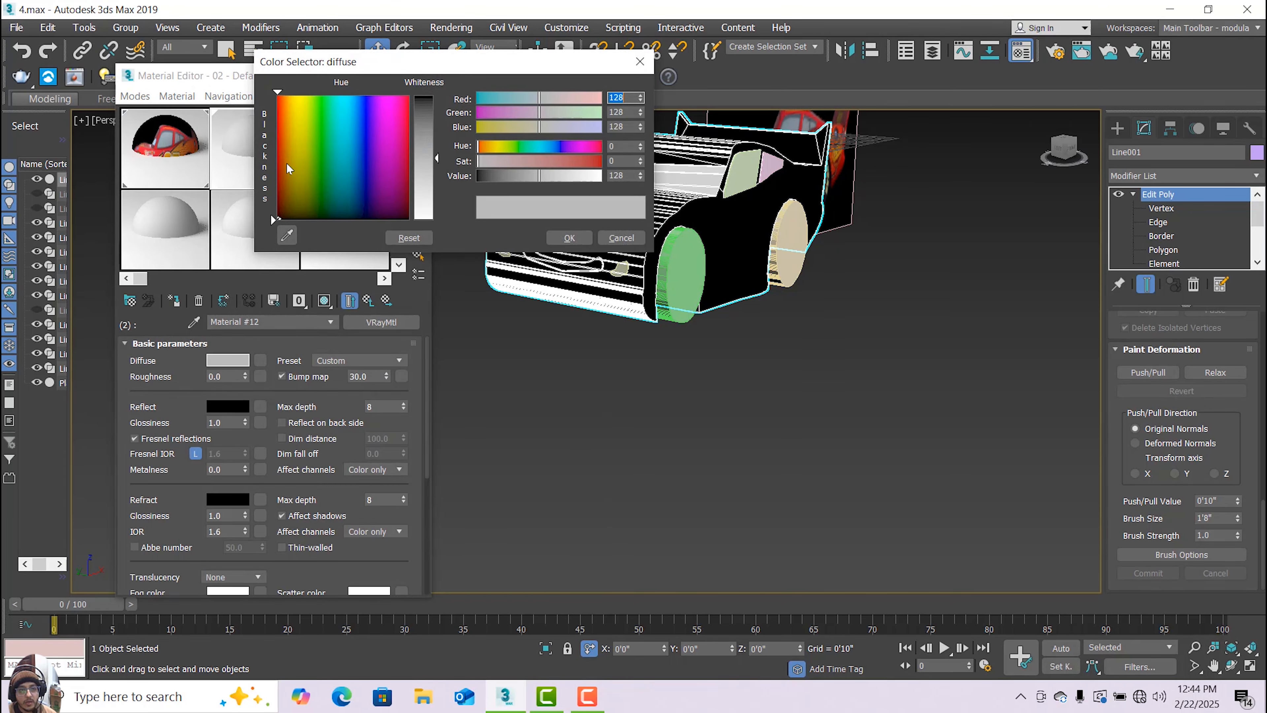
{"action": "left_click", "coordinate": [294, 171]}
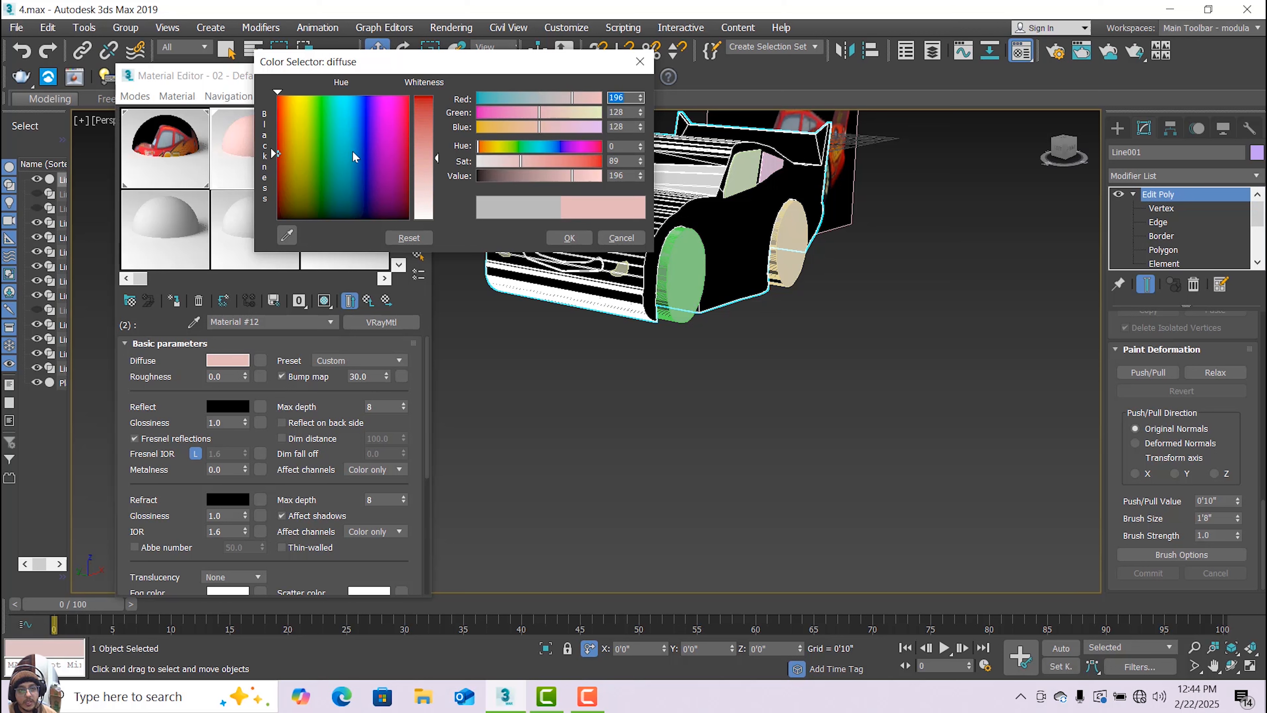
{"action": "left_click_drag", "start_coordinate": [422, 136], "coordinate": [422, 97]}
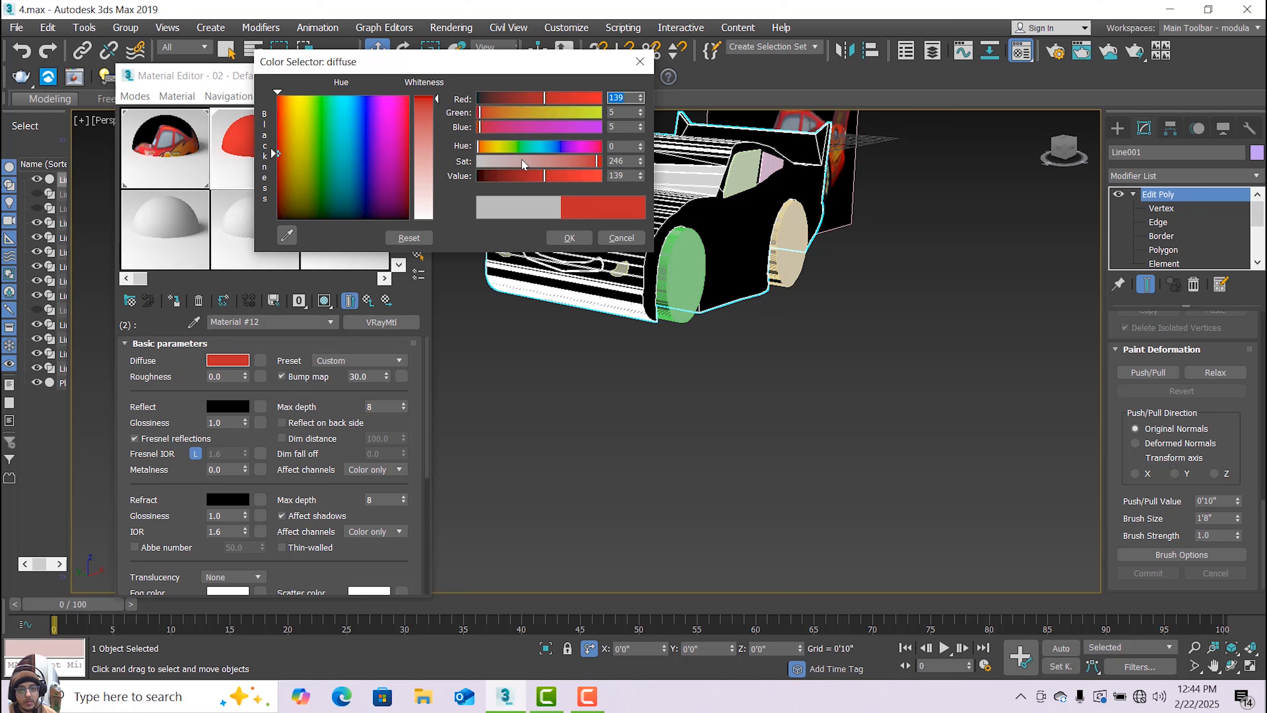
{"action": "left_click", "coordinate": [555, 175]}
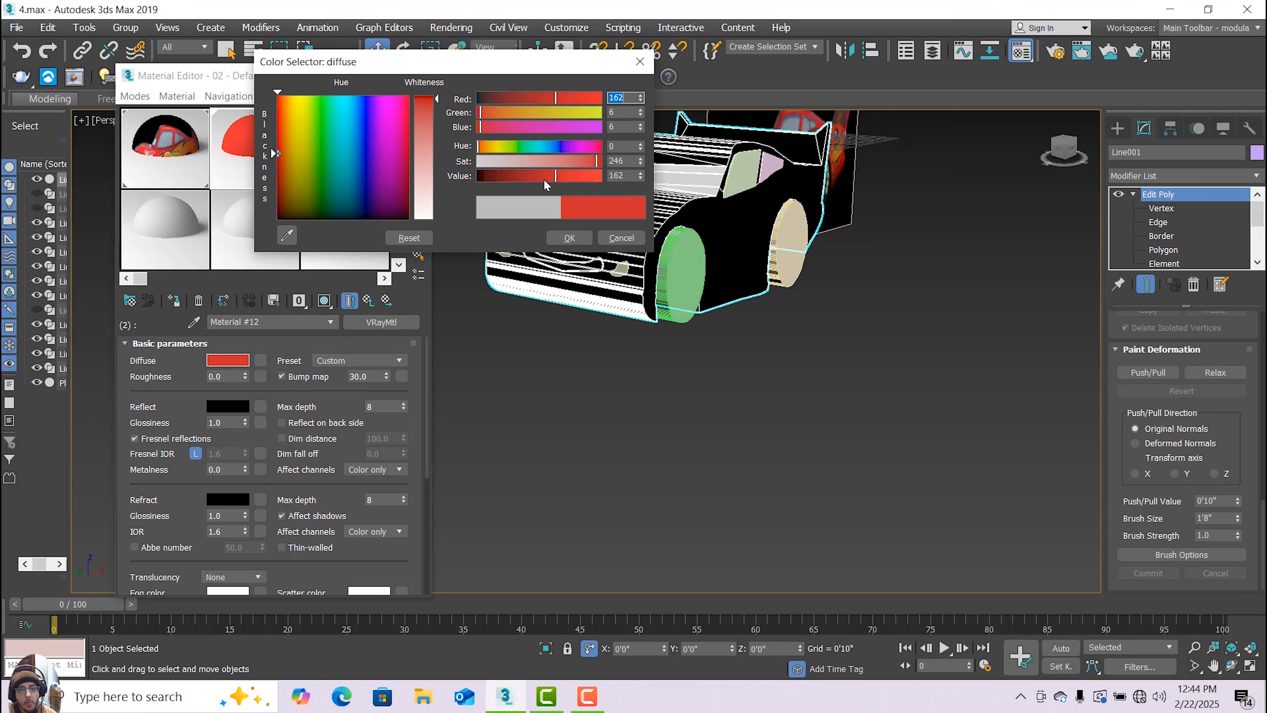
{"action": "left_click", "coordinate": [564, 99]}
{"action": "left_click", "coordinate": [539, 175]}
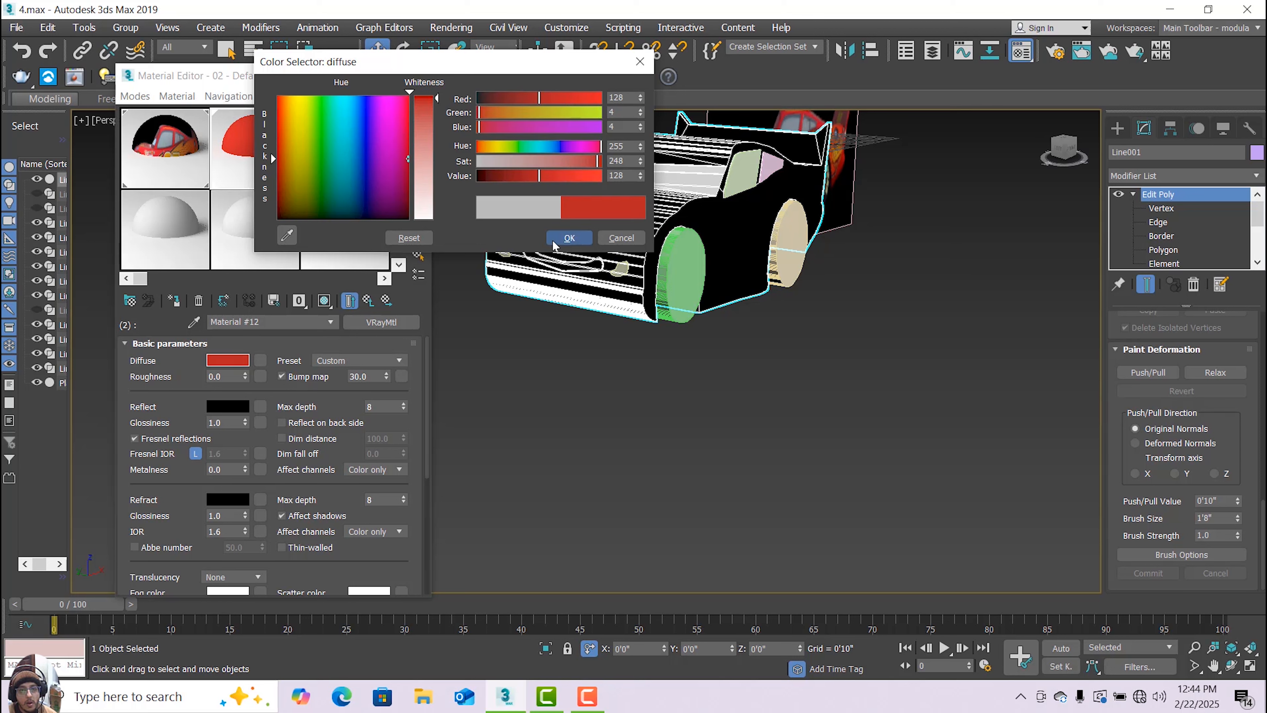
{"action": "left_click", "coordinate": [569, 237]}
{"action": "left_click", "coordinate": [172, 300]}
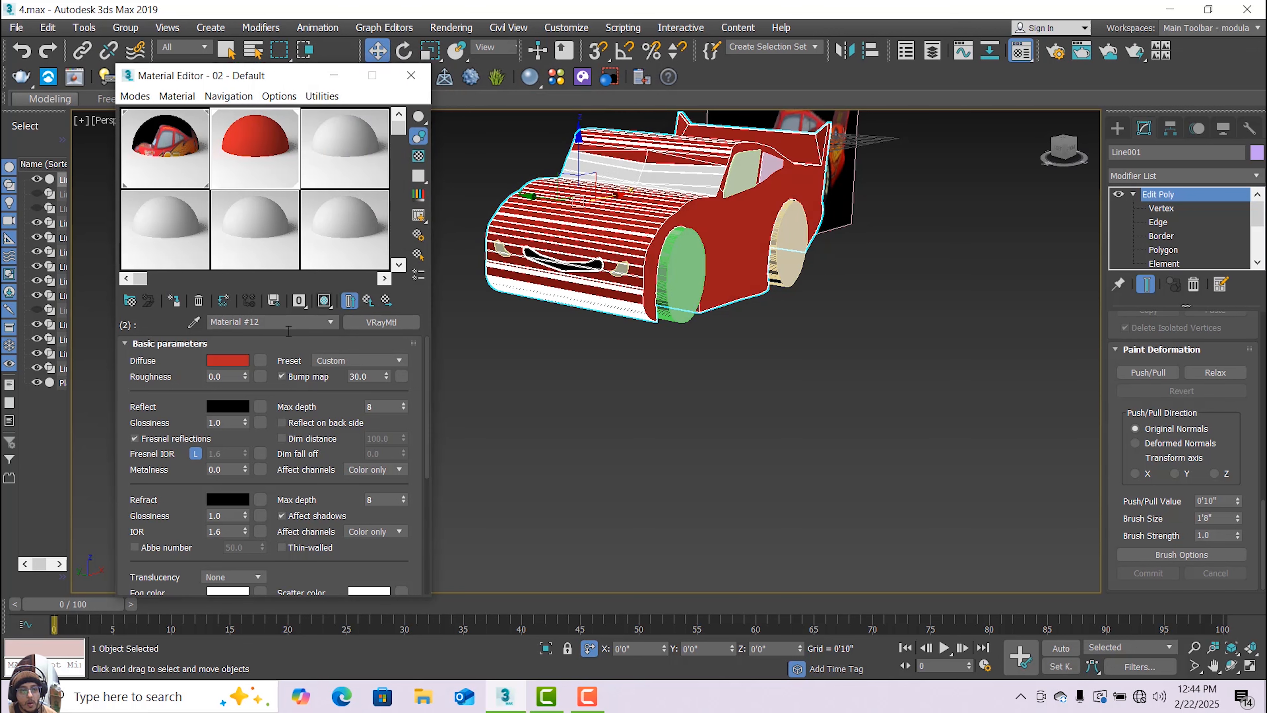
Brighten the ID 2 diffuse color to RGB 190, 4, 4, reassign the material, and turn on its shaded display in the viewport.
{"action": "left_click", "coordinate": [237, 361]}
{"action": "left_click", "coordinate": [571, 99]}
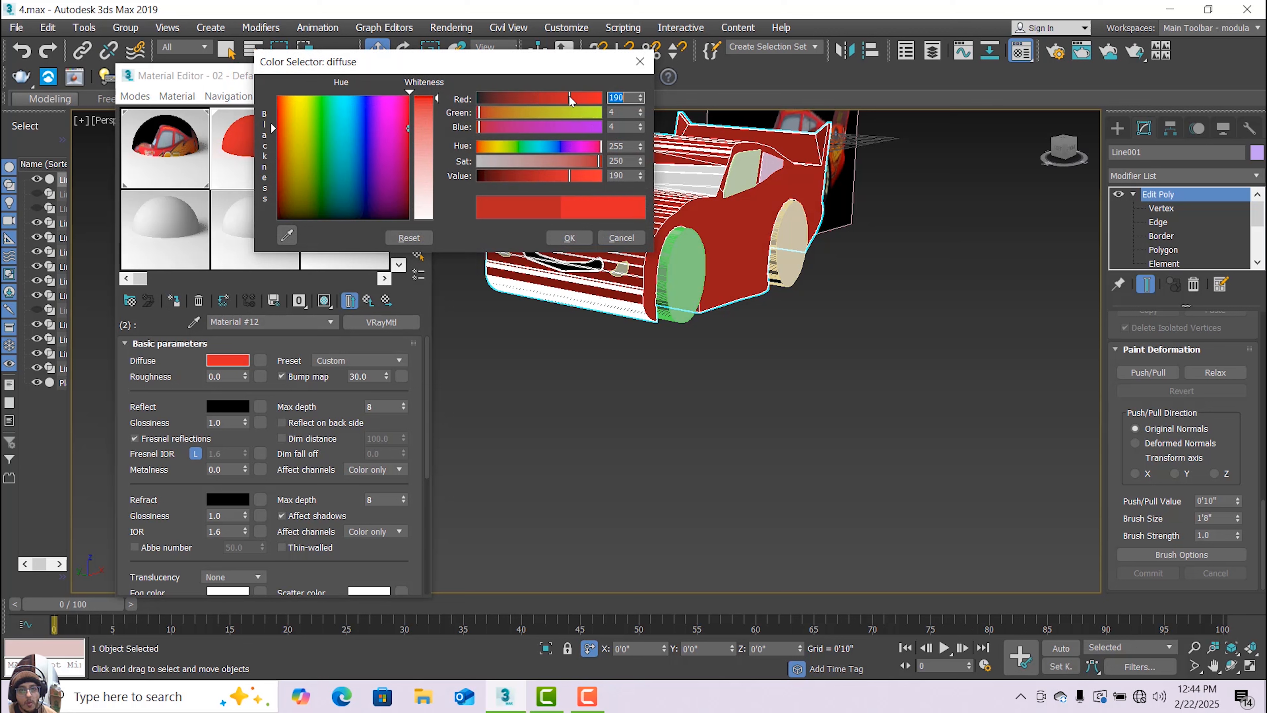
{"action": "left_click", "coordinate": [561, 236]}
{"action": "left_click", "coordinate": [173, 301]}
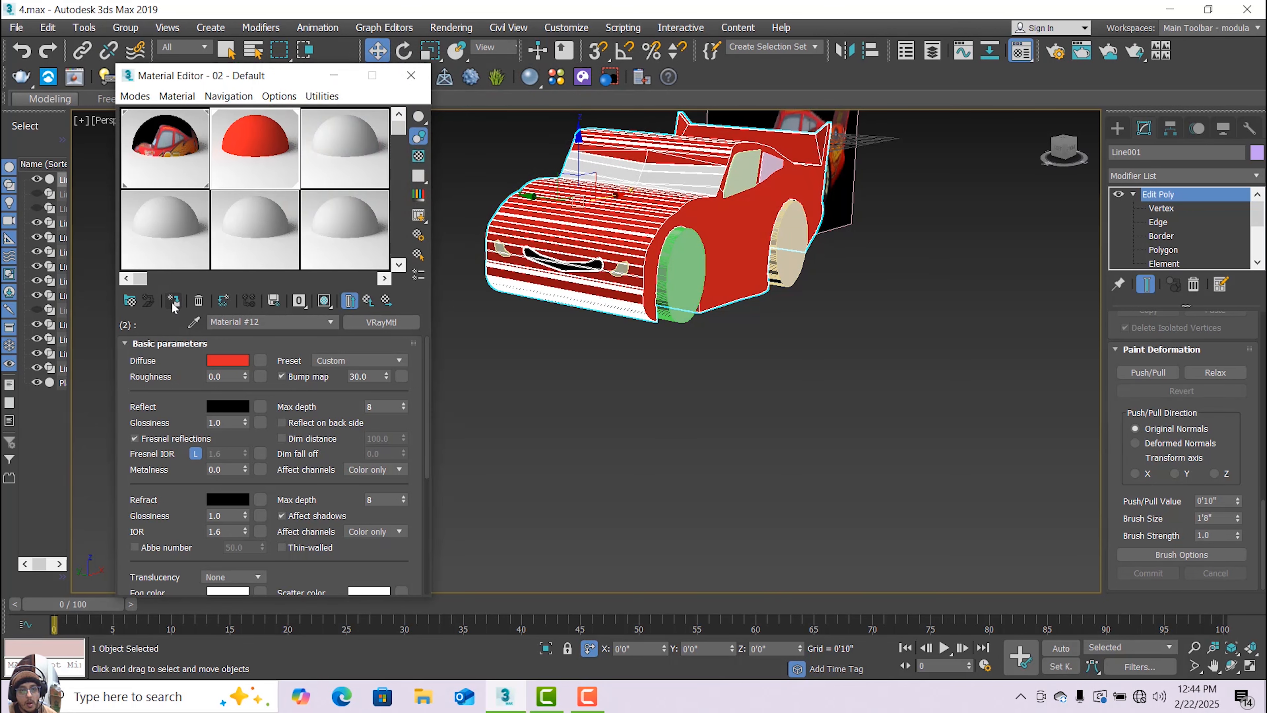
{"action": "left_click", "coordinate": [323, 300]}
{"action": "left_click", "coordinate": [330, 322]}
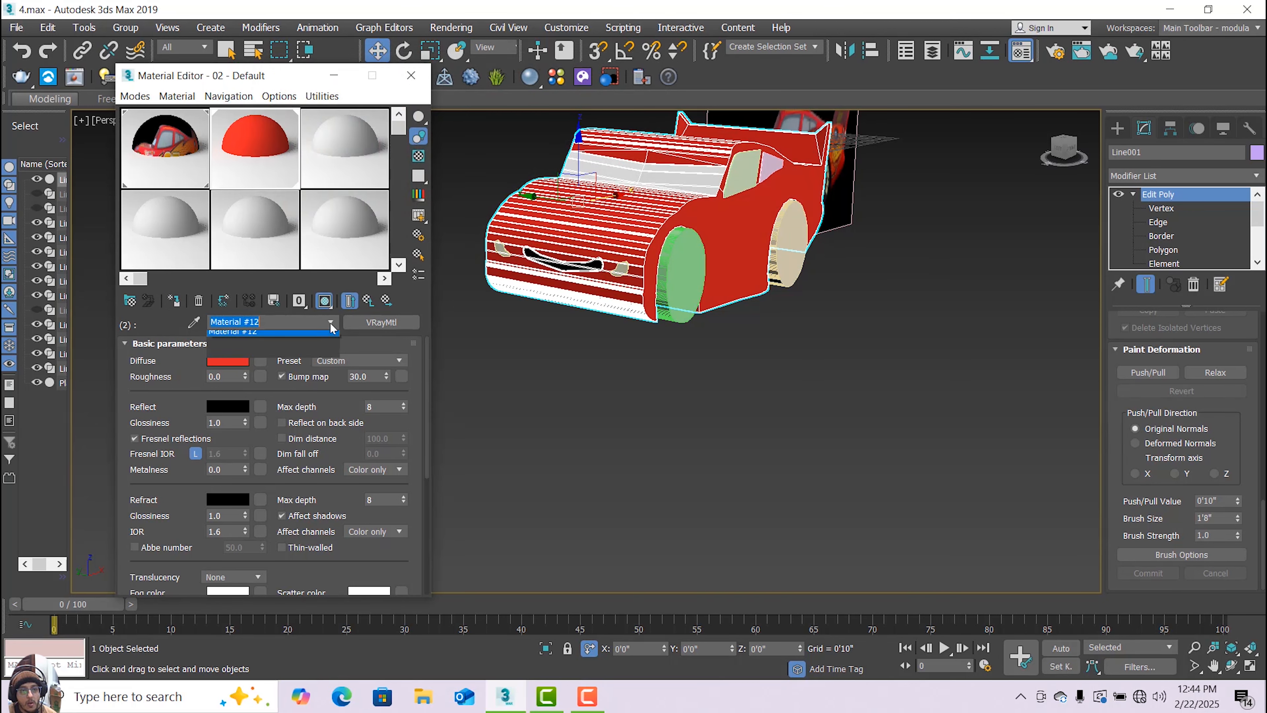
{"action": "left_click", "coordinate": [233, 365]}
{"action": "left_click", "coordinate": [232, 364]}
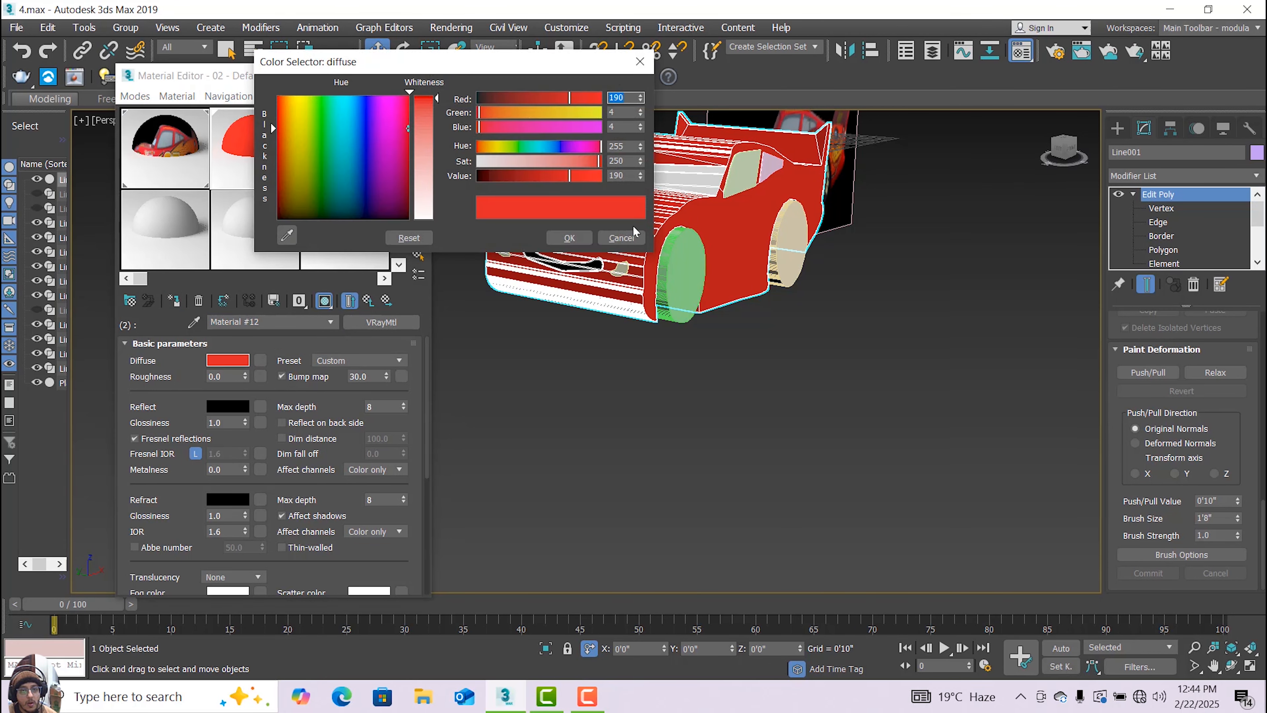
{"action": "left_click", "coordinate": [621, 236]}
Go back to the parent Multi/Sub-Object material and add a VRayMtl as the sub-material for ID 3.
{"action": "left_click", "coordinate": [330, 321]}
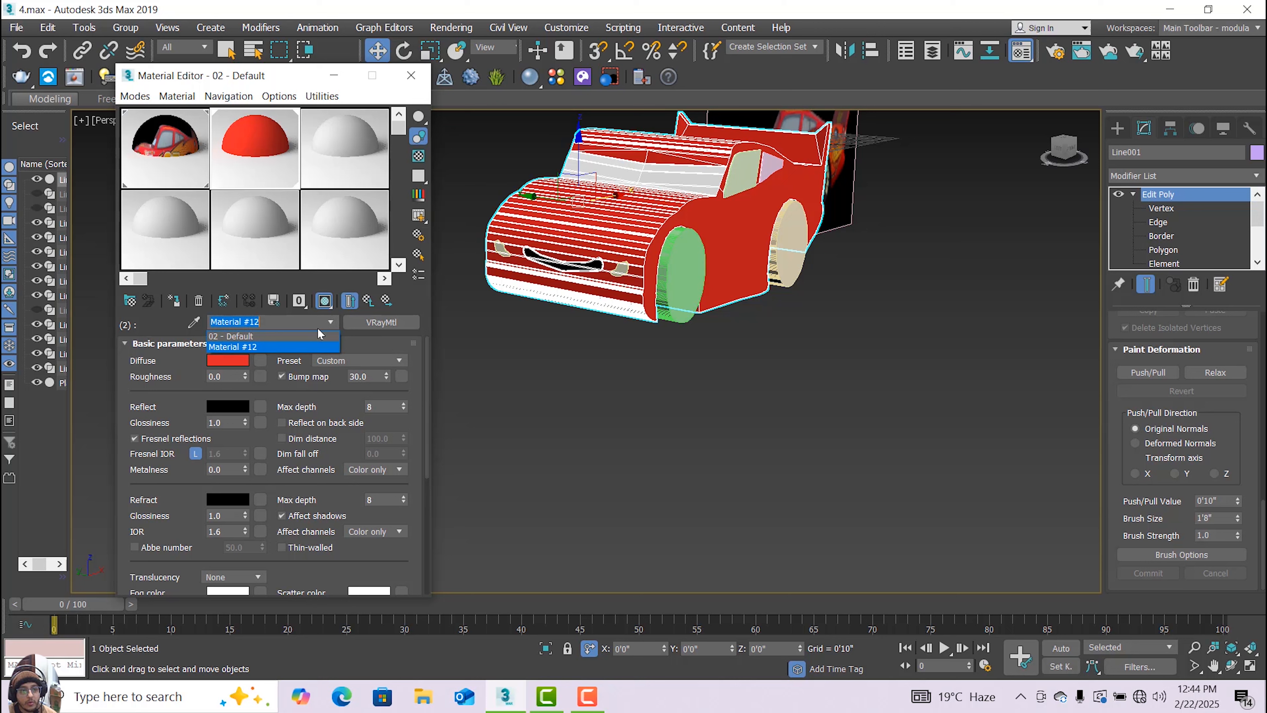
{"action": "left_click", "coordinate": [287, 336]}
{"action": "left_click", "coordinate": [296, 472]}
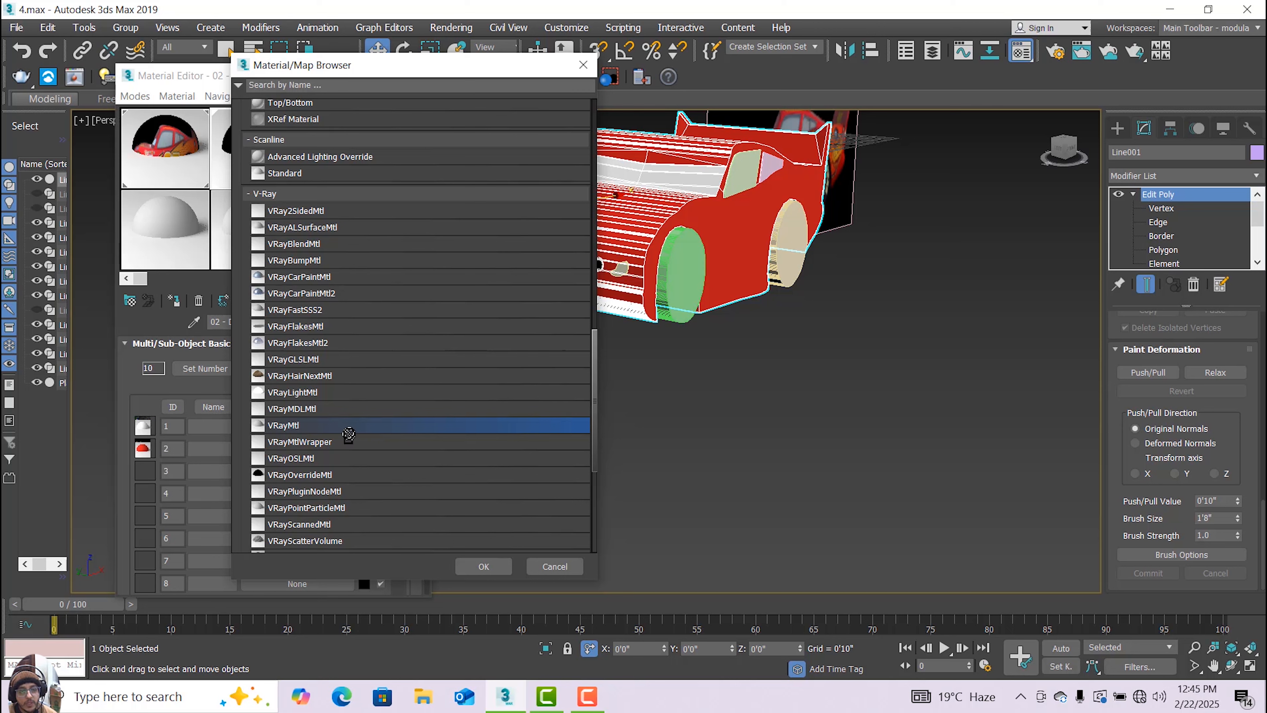
{"action": "double_click", "coordinate": [343, 432]}
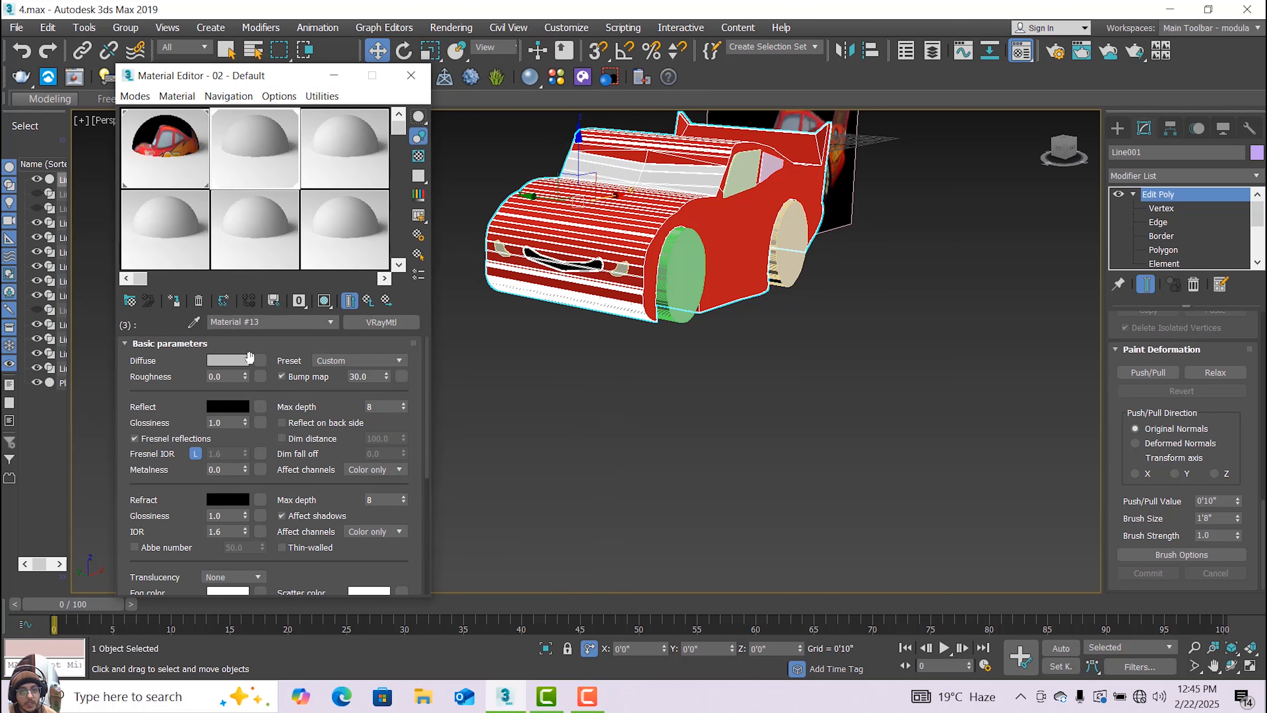
Set the ID 3 sub-material's diffuse color to dark gray, RGB 49, 49, 49, and assign the material to the car body.
{"action": "left_click", "coordinate": [228, 360]}
{"action": "left_click", "coordinate": [436, 124]}
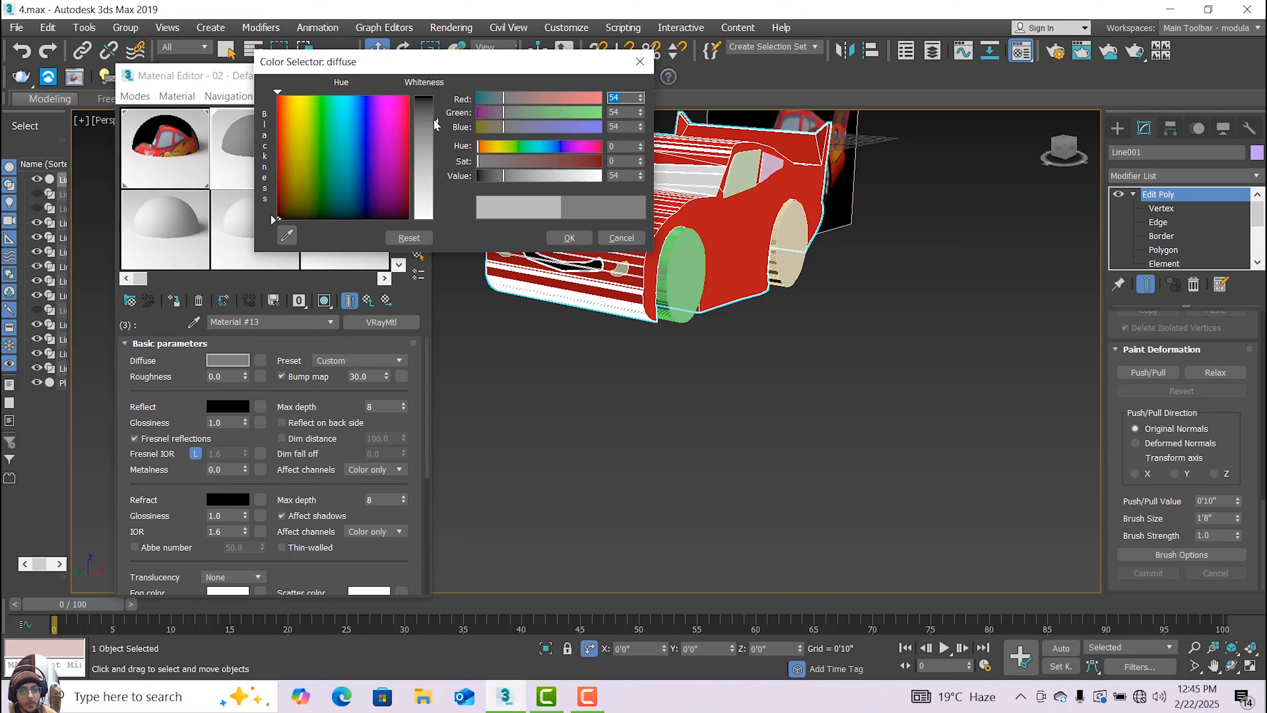
{"action": "left_click_drag", "start_coordinate": [436, 124], "coordinate": [435, 120]}
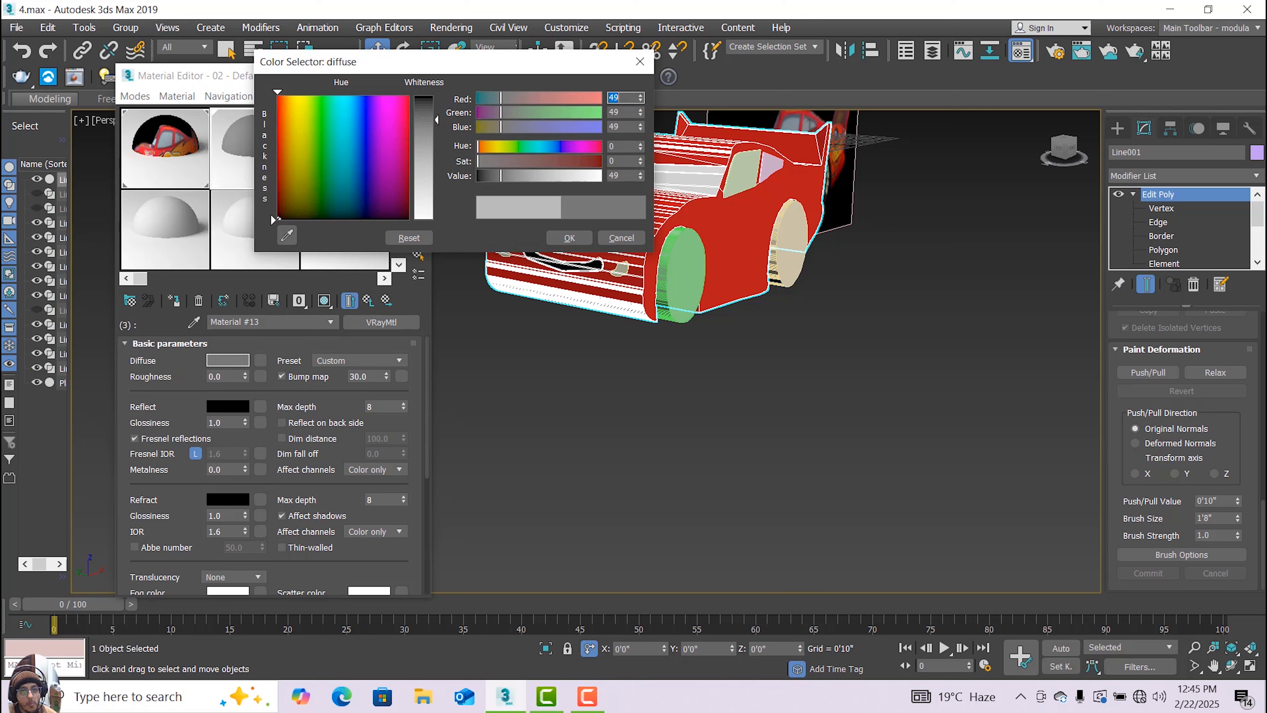
{"action": "left_click", "coordinate": [569, 238]}
{"action": "left_click", "coordinate": [175, 300]}
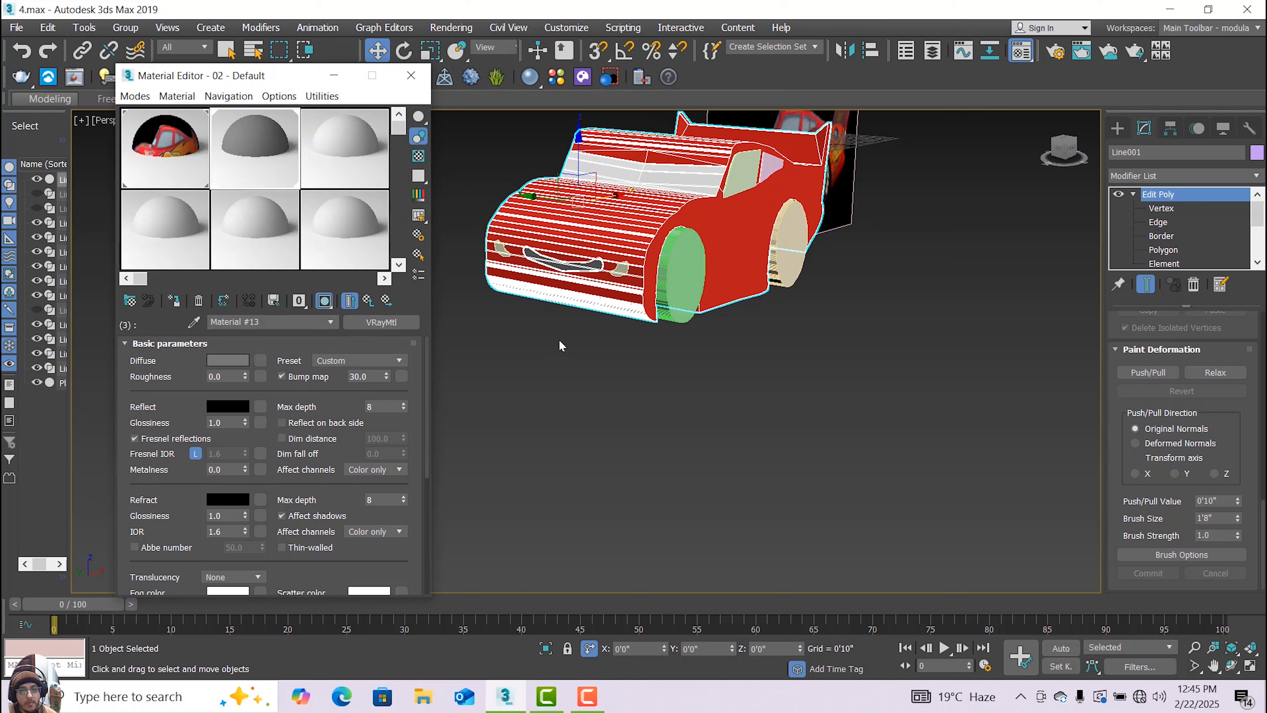
Return to the parent Multi/Sub-Object material and darken the ID 2 sub-material's diffuse color to RGB 137, 4, 4.
{"action": "left_click", "coordinate": [1231, 666]}
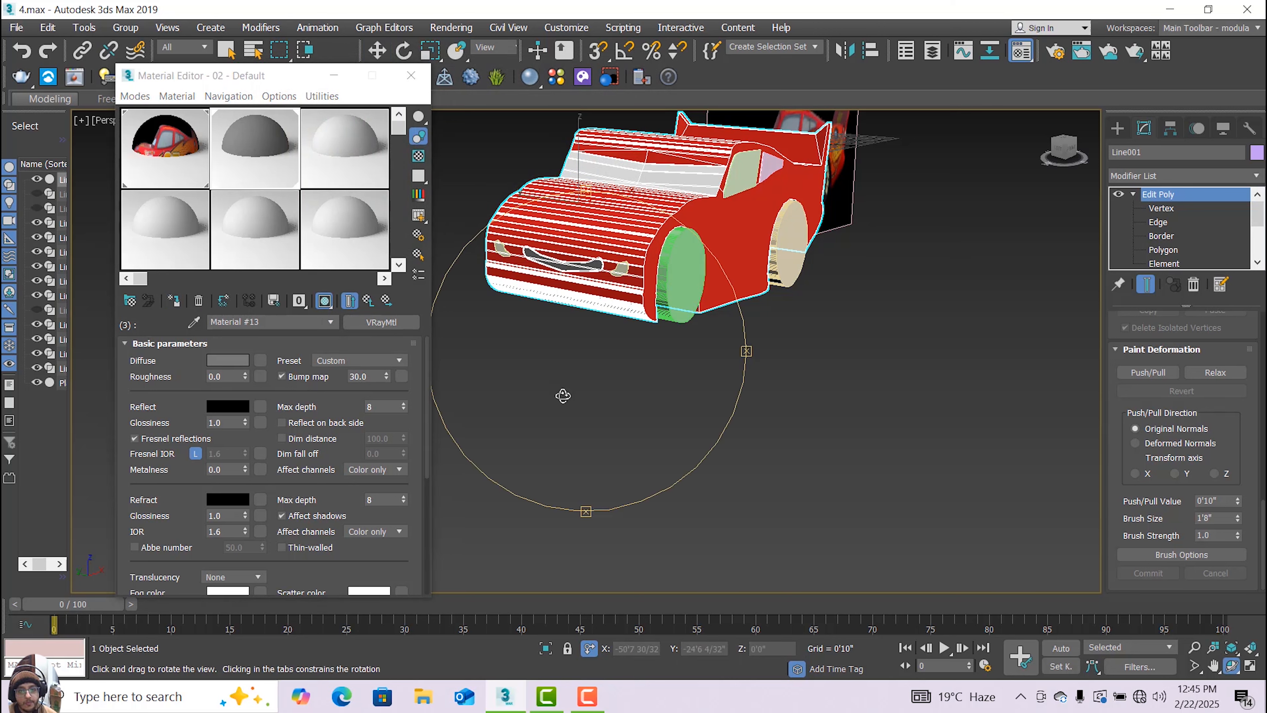
{"action": "mouse_move", "coordinate": [563, 395]}
{"action": "left_mouse_down"}
{"action": "mouse_move", "coordinate": [474, 393]}
{"action": "mouse_move", "coordinate": [444, 467]}
{"action": "mouse_move", "coordinate": [474, 390]}
{"action": "mouse_move", "coordinate": [557, 404]}
{"action": "mouse_move", "coordinate": [535, 407]}
{"action": "mouse_move", "coordinate": [547, 407]}
{"action": "left_mouse_up"}
{"action": "left_click", "coordinate": [331, 322]}
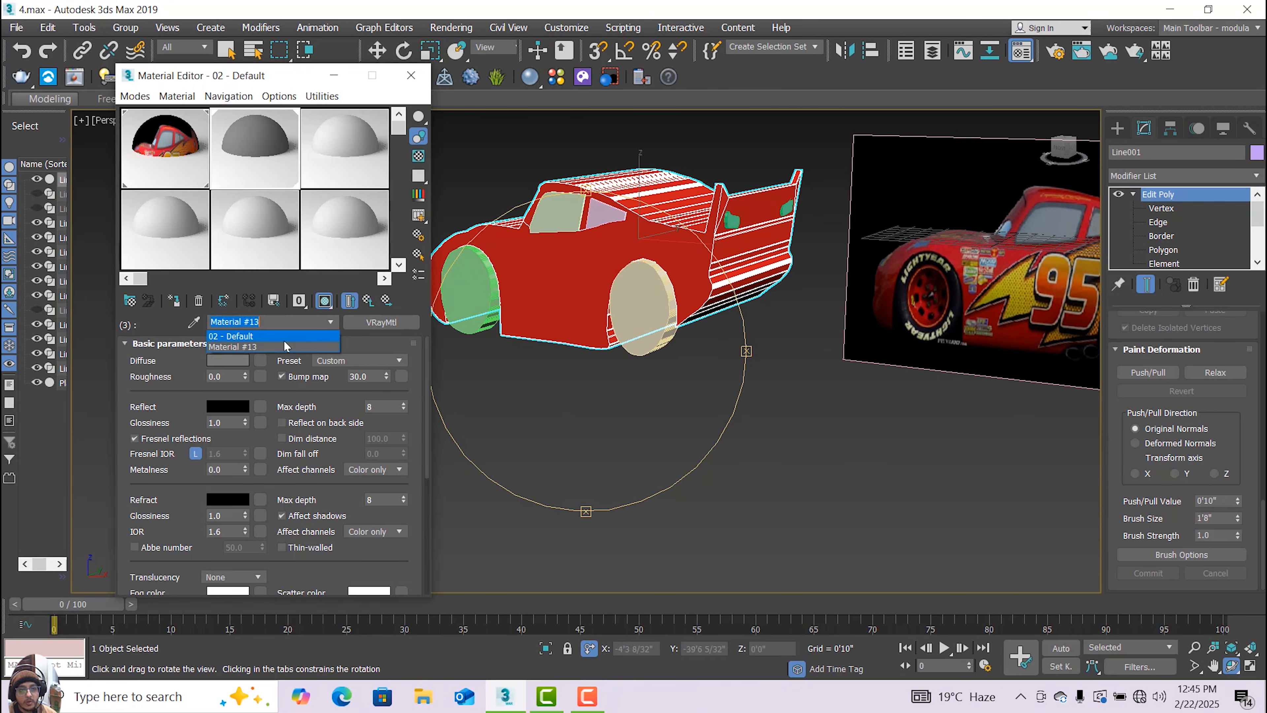
{"action": "left_click", "coordinate": [282, 337]}
{"action": "left_click", "coordinate": [253, 450]}
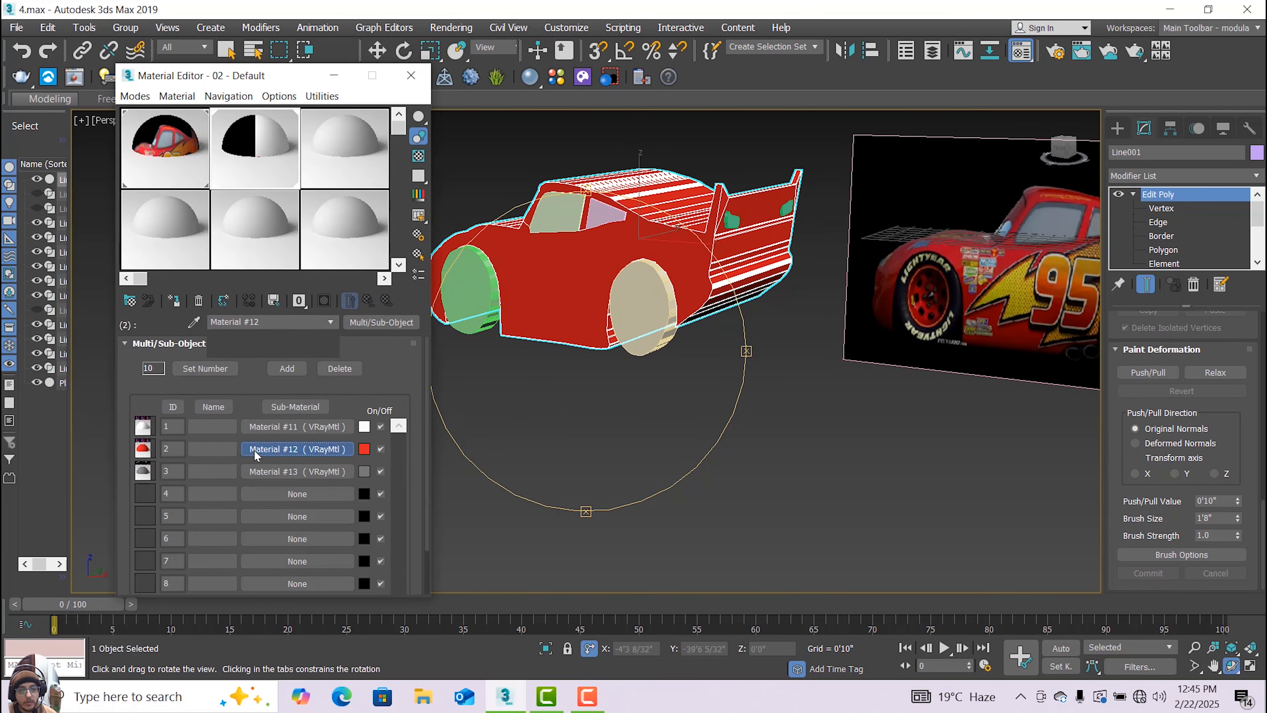
{"action": "left_click", "coordinate": [248, 361]}
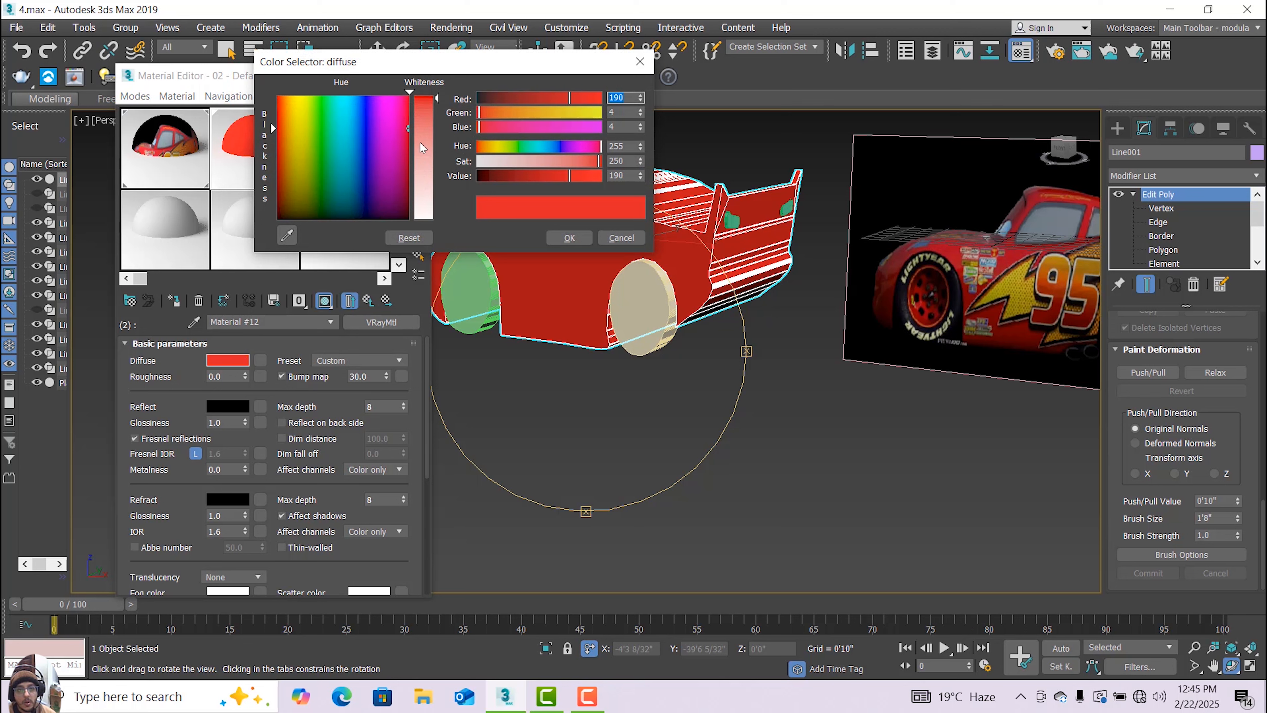
{"action": "left_click_drag", "start_coordinate": [563, 97], "coordinate": [542, 101]}
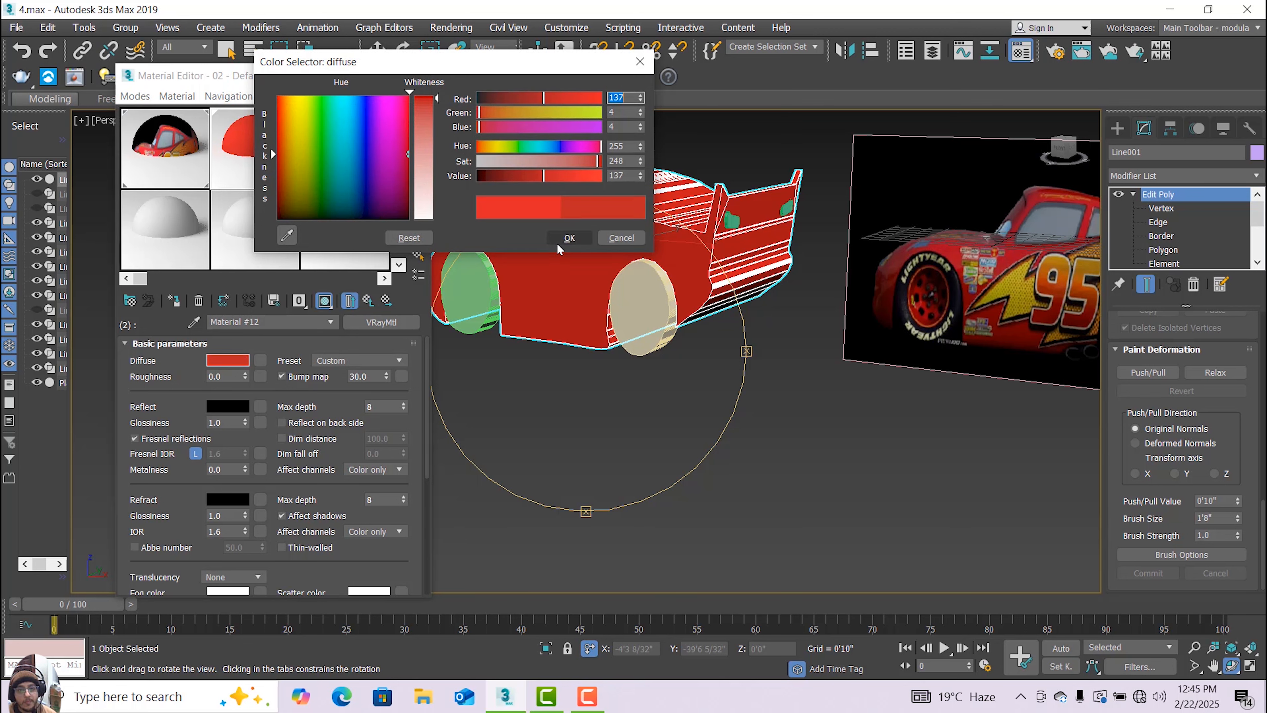
{"action": "left_click", "coordinate": [569, 238]}
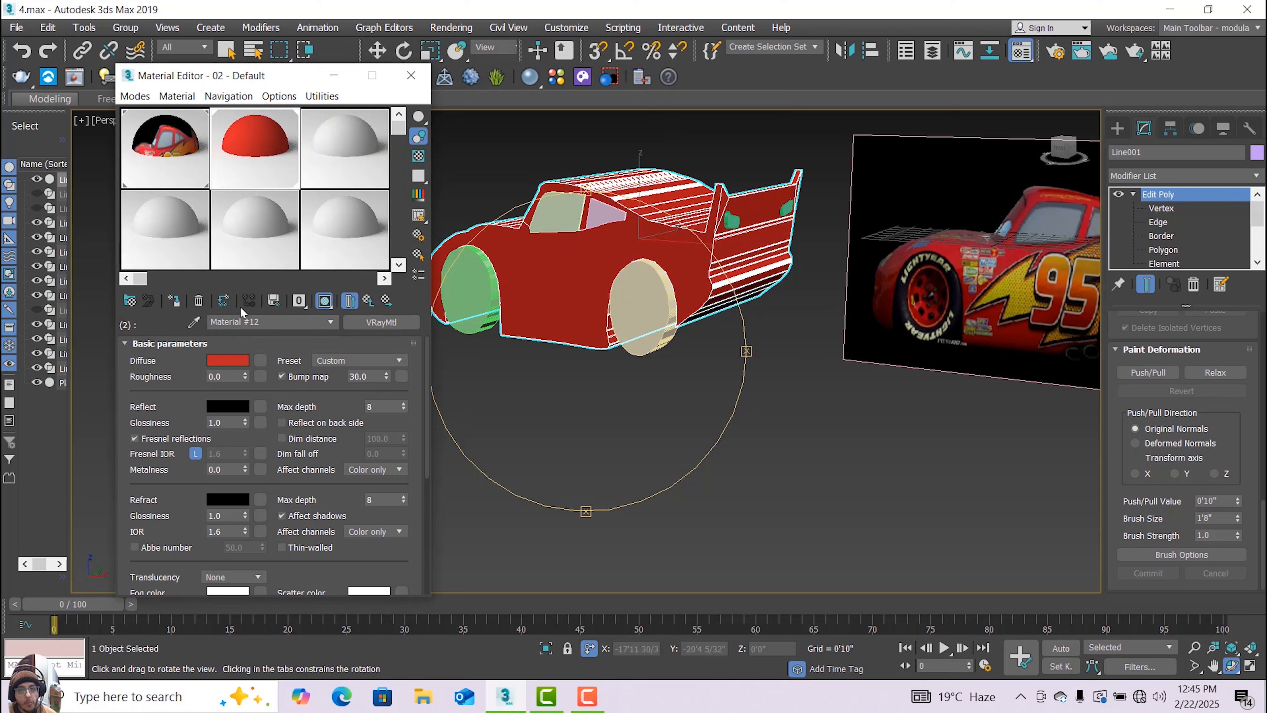
Go back from the red ID 2 sub-material to the parent material 02 - Default and check the repainted body from the rear.
{"action": "left_click", "coordinate": [336, 320]}
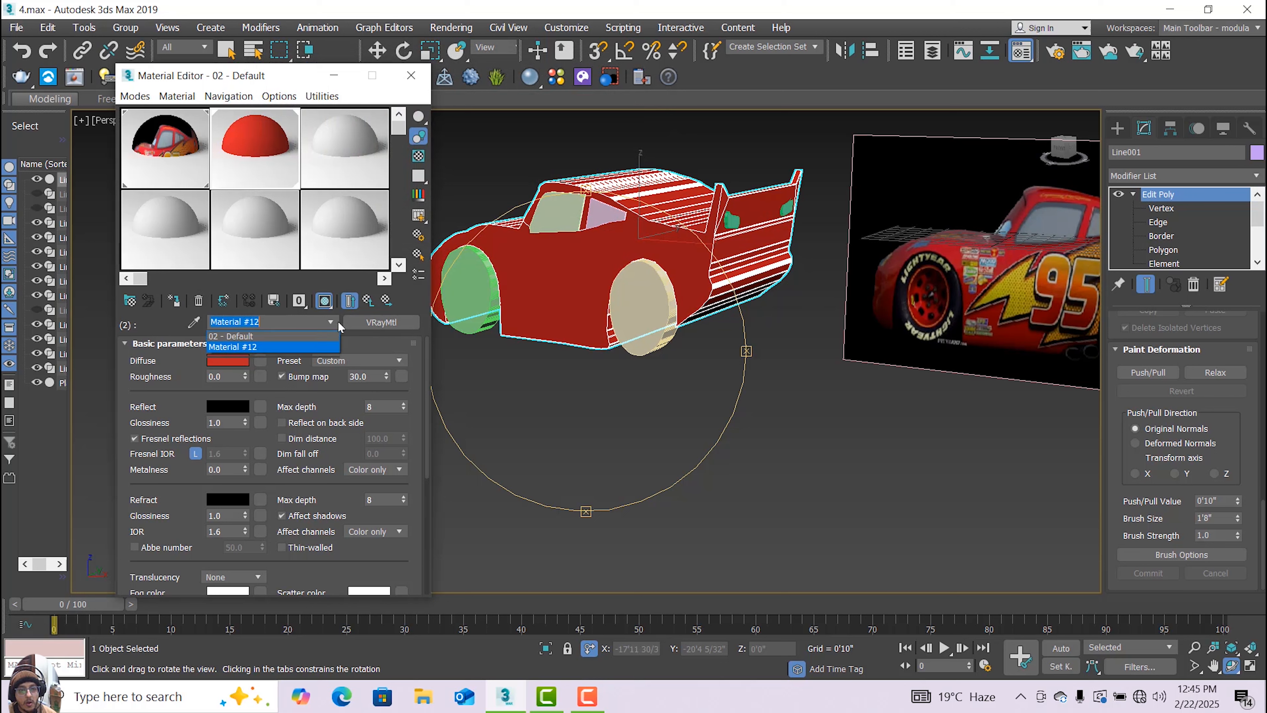
{"action": "left_click", "coordinate": [173, 320]}
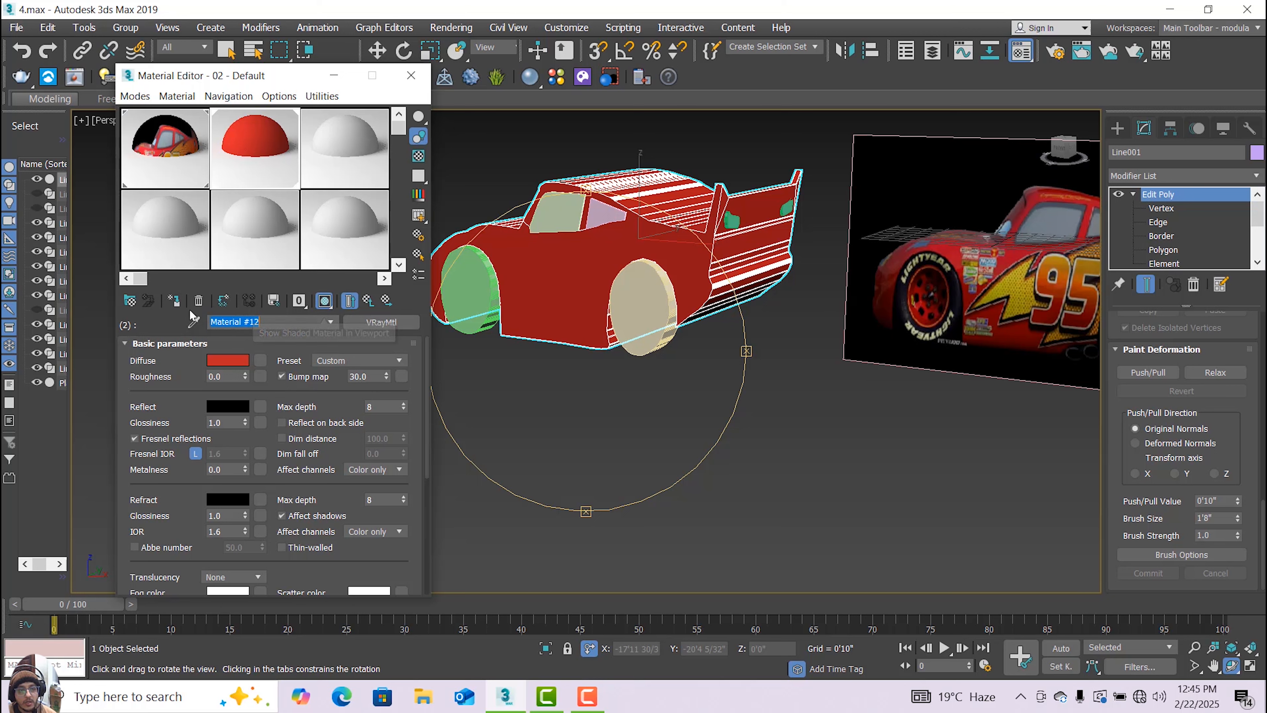
{"action": "left_click", "coordinate": [324, 301]}
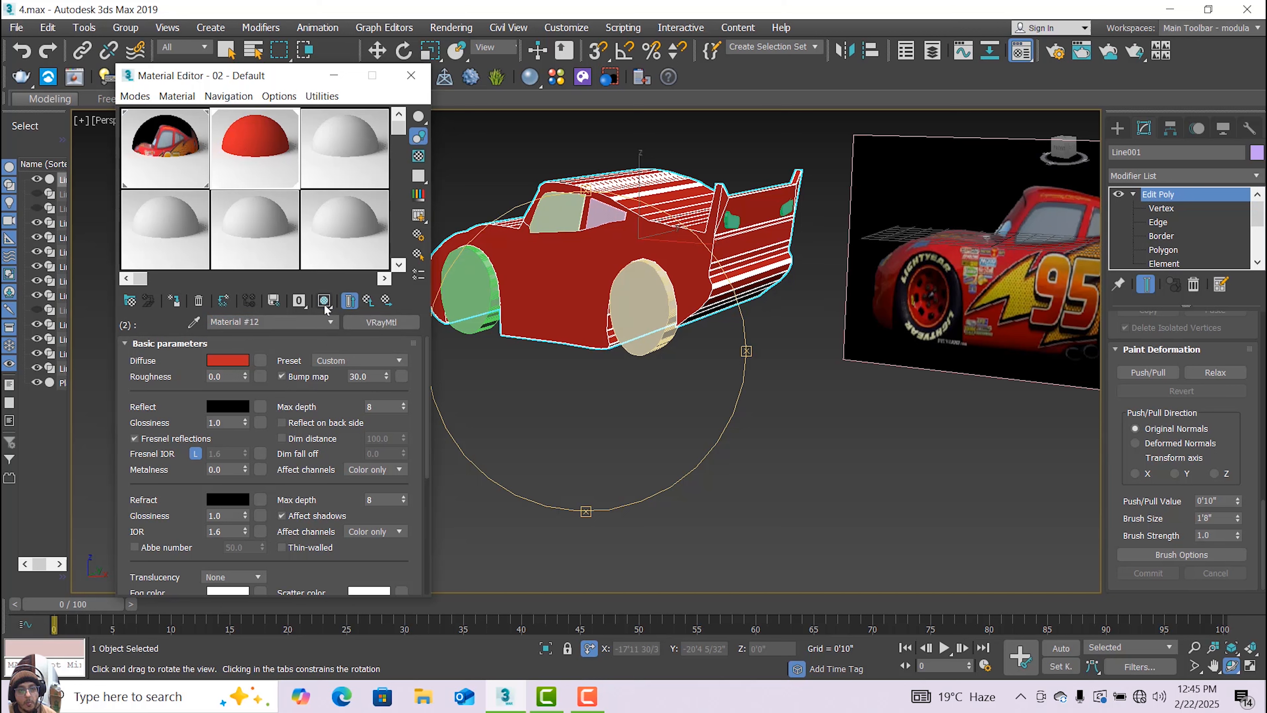
{"action": "left_click", "coordinate": [332, 321]}
{"action": "left_click", "coordinate": [287, 335]}
{"action": "scroll", "coordinate": [579, 404], "scroll_direction": "down", "scroll_amount": 4}
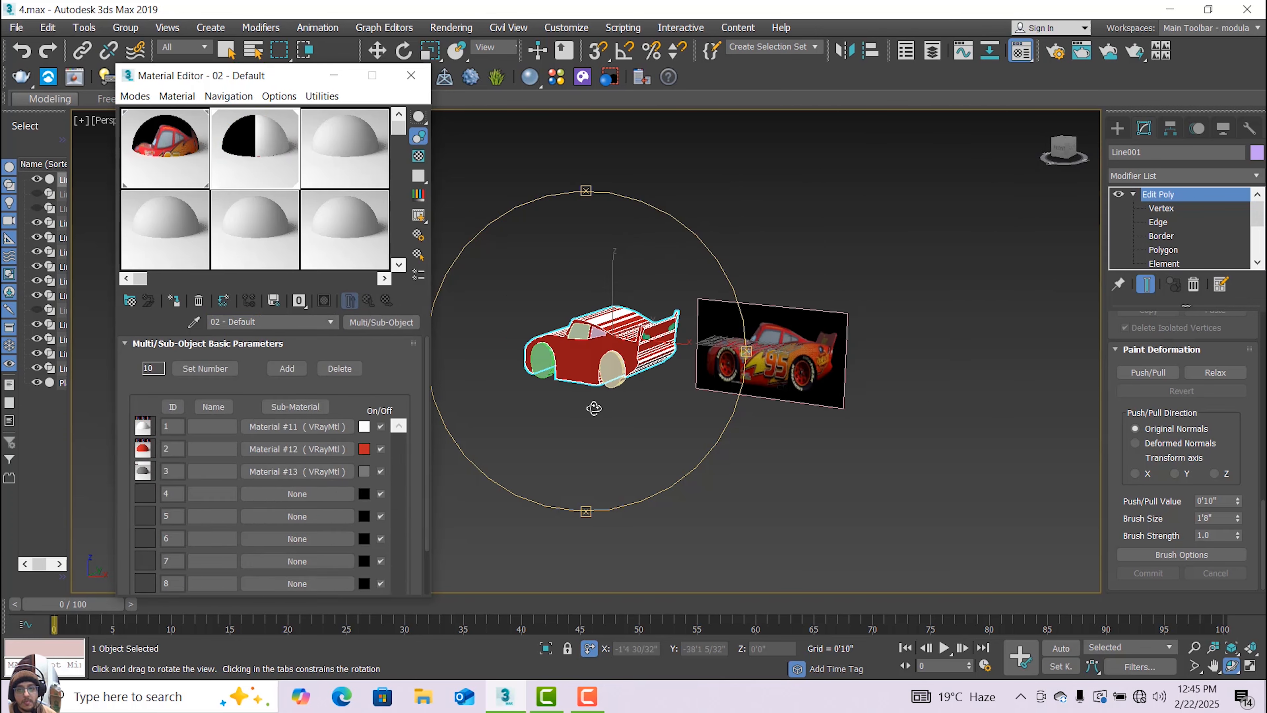
{"action": "left_click_drag", "start_coordinate": [579, 405], "coordinate": [562, 405]}
{"action": "scroll", "coordinate": [643, 353], "scroll_direction": "up", "scroll_amount": 5}
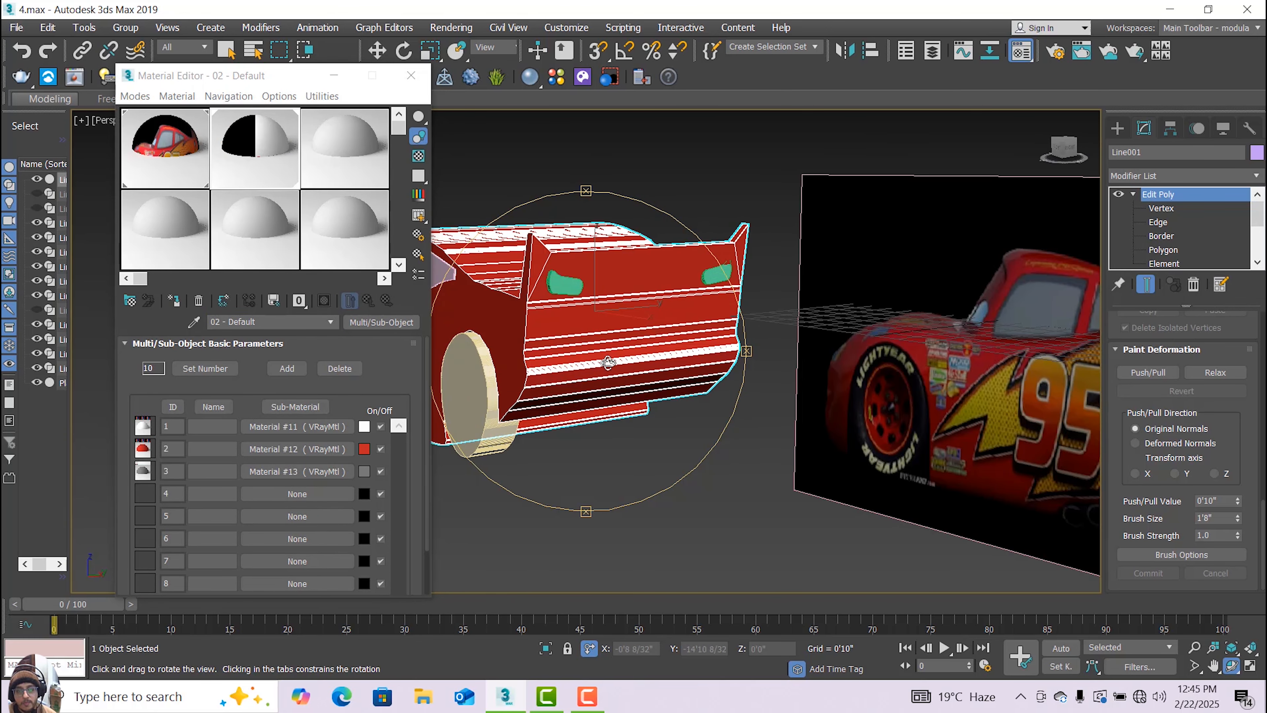
{"action": "scroll", "coordinate": [608, 363], "scroll_direction": "down", "scroll_amount": 3}
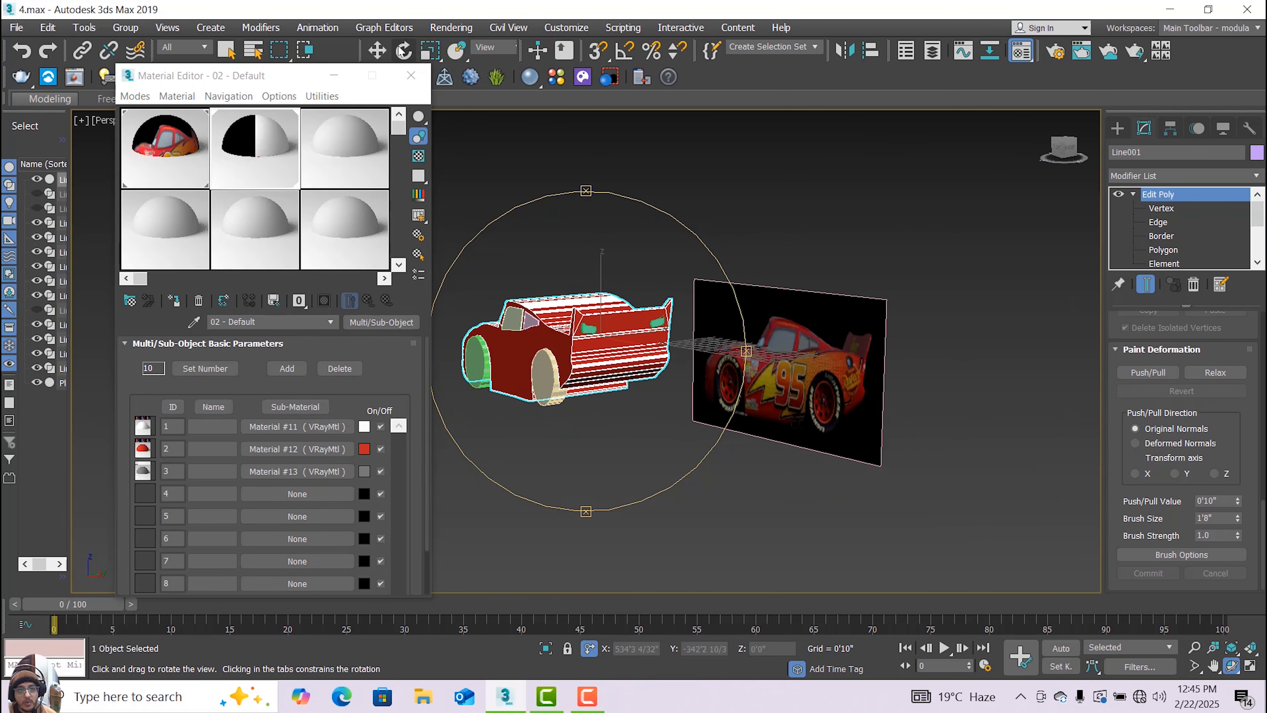
{"action": "left_click", "coordinate": [377, 50]}
{"action": "left_click", "coordinate": [352, 146]}
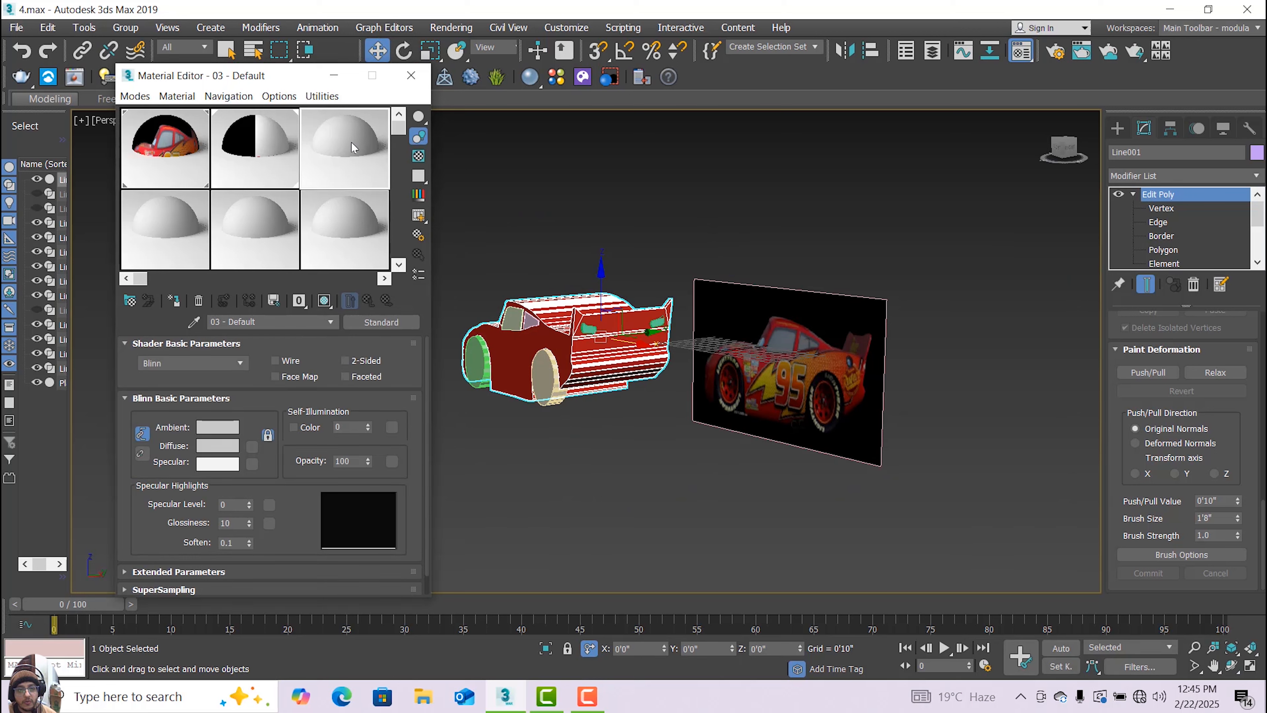
{"action": "left_click", "coordinate": [380, 323]}
{"action": "left_click", "coordinate": [331, 322]}
{"action": "left_click", "coordinate": [281, 151]}
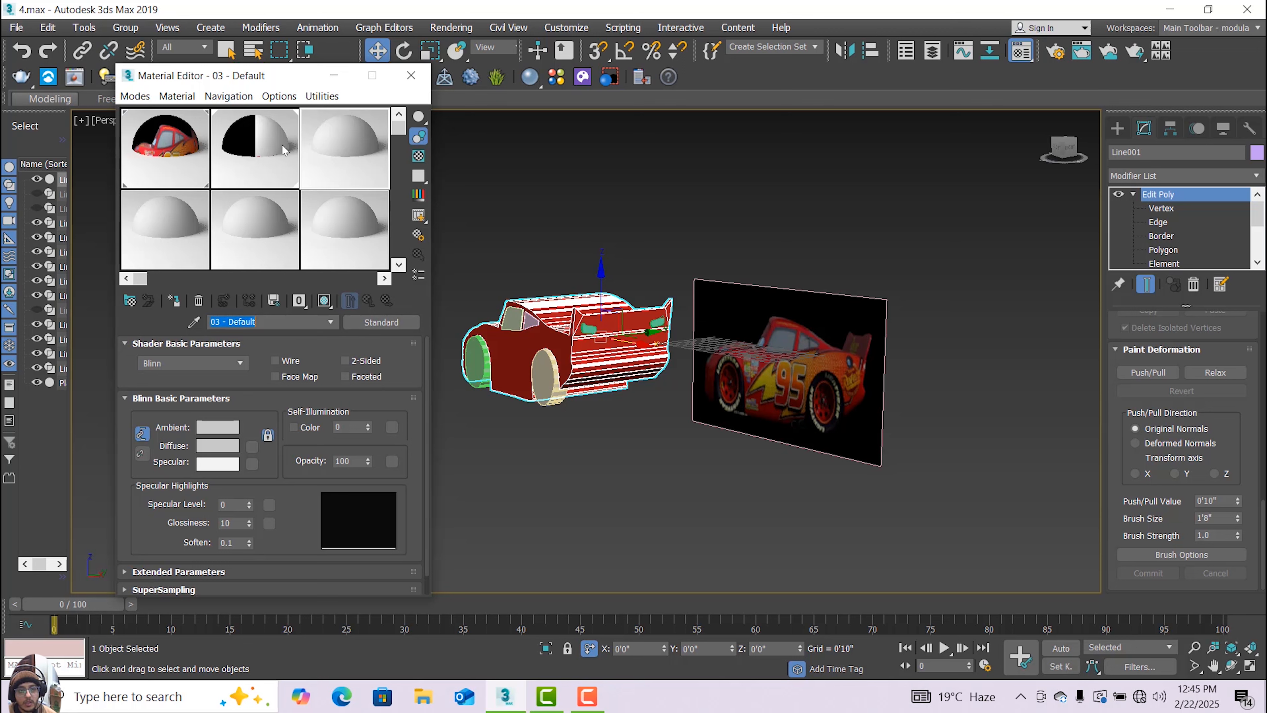
{"action": "left_click", "coordinate": [274, 154]}
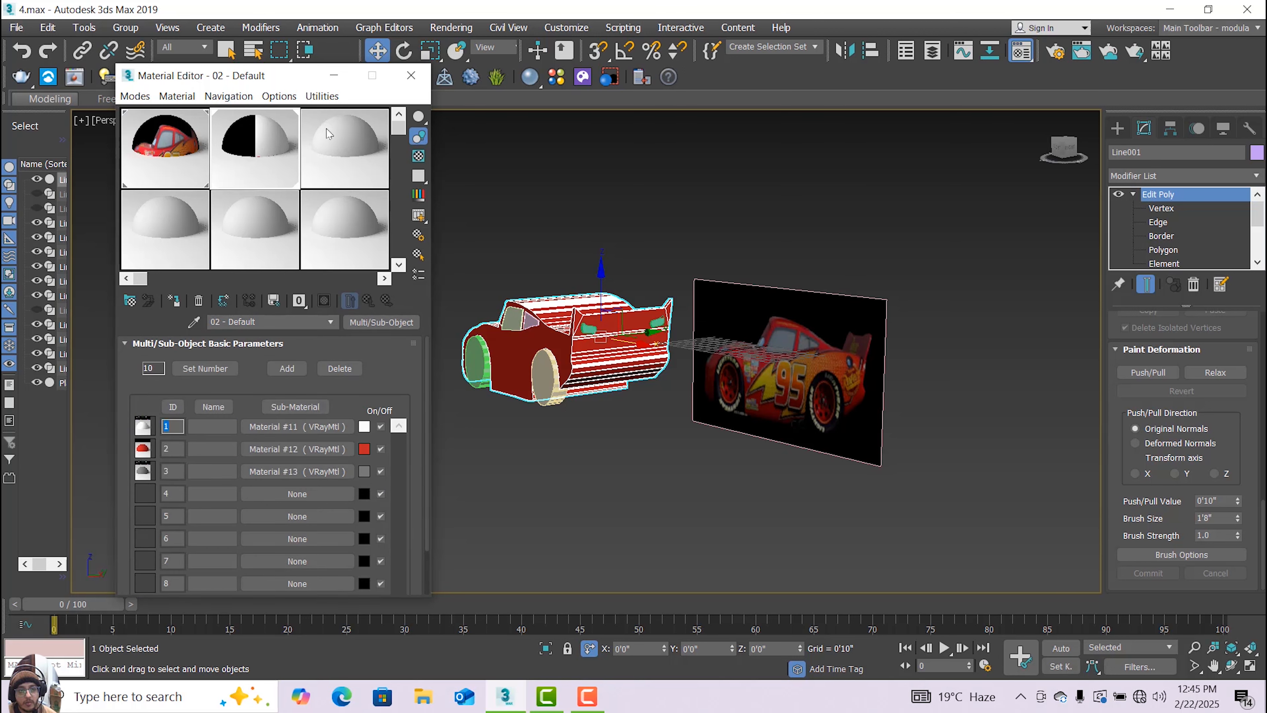
Select the car's left rear light and change the unused material 03 - Default to the VRayMtl type.
{"action": "left_click", "coordinate": [333, 152]}
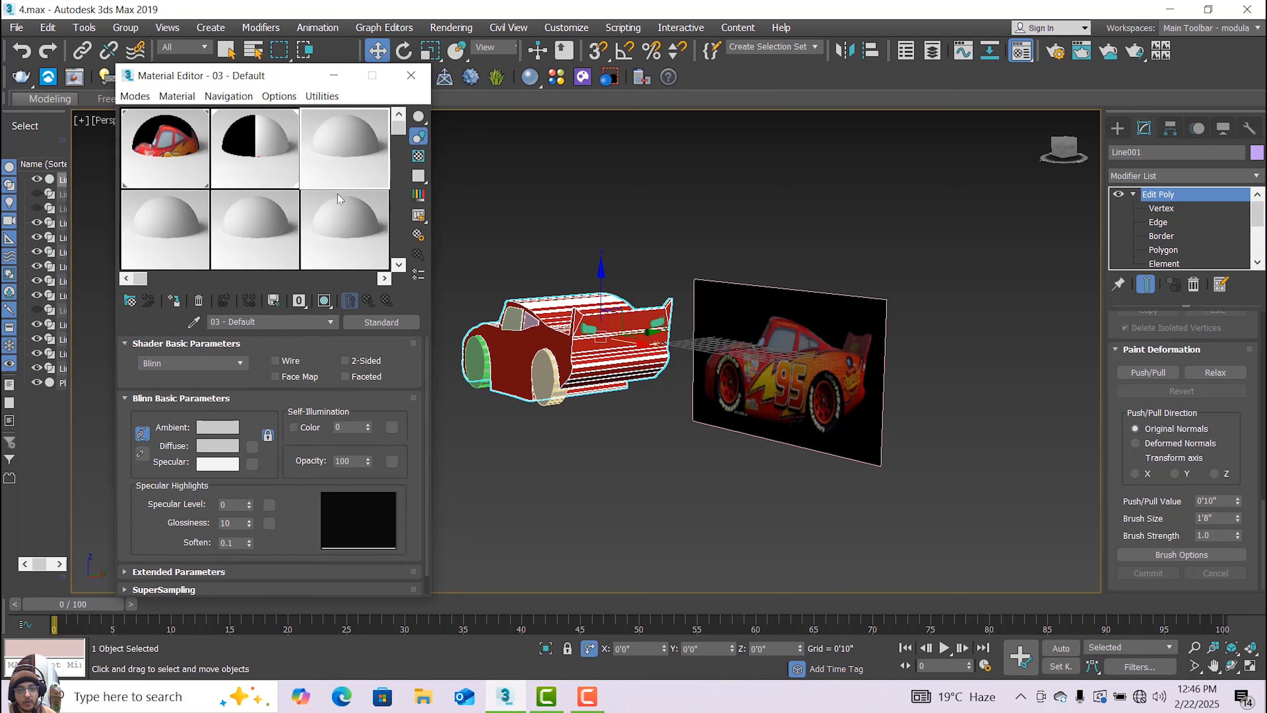
{"action": "left_click", "coordinate": [330, 329]}
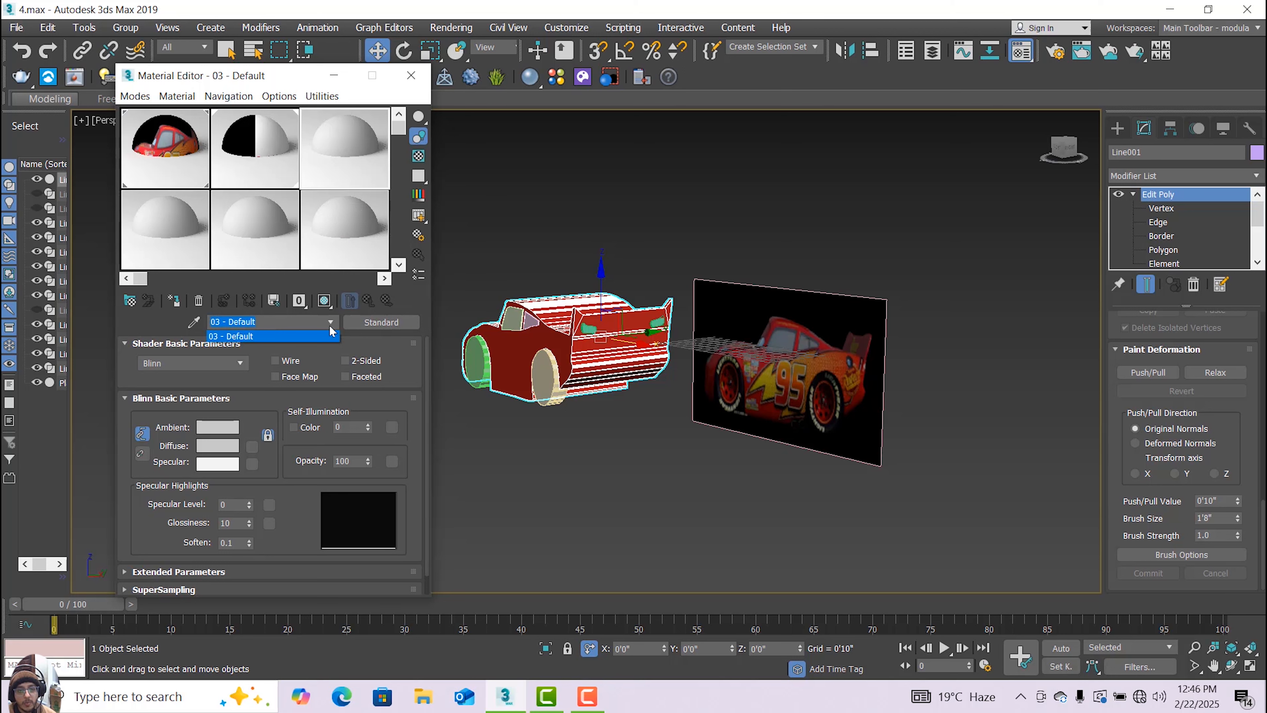
{"action": "scroll", "coordinate": [544, 368], "scroll_direction": "up", "scroll_amount": 4}
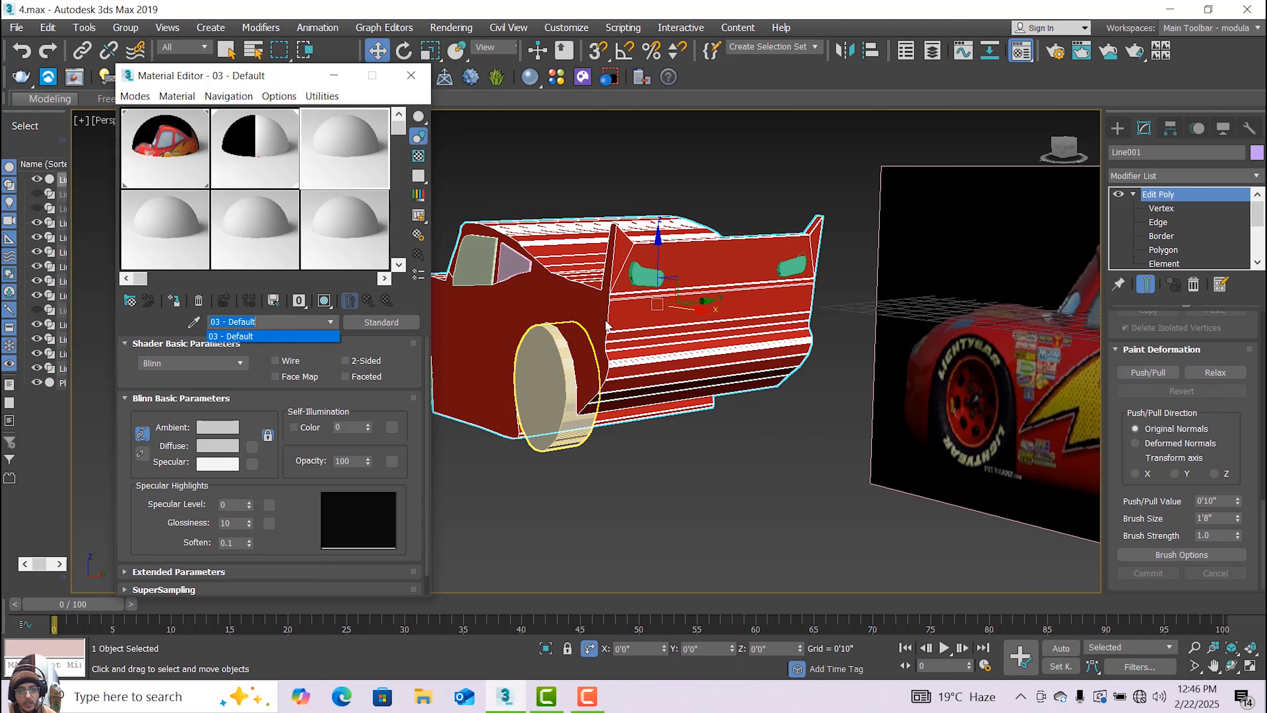
{"action": "left_click", "coordinate": [674, 352]}
{"action": "left_click", "coordinate": [649, 282]}
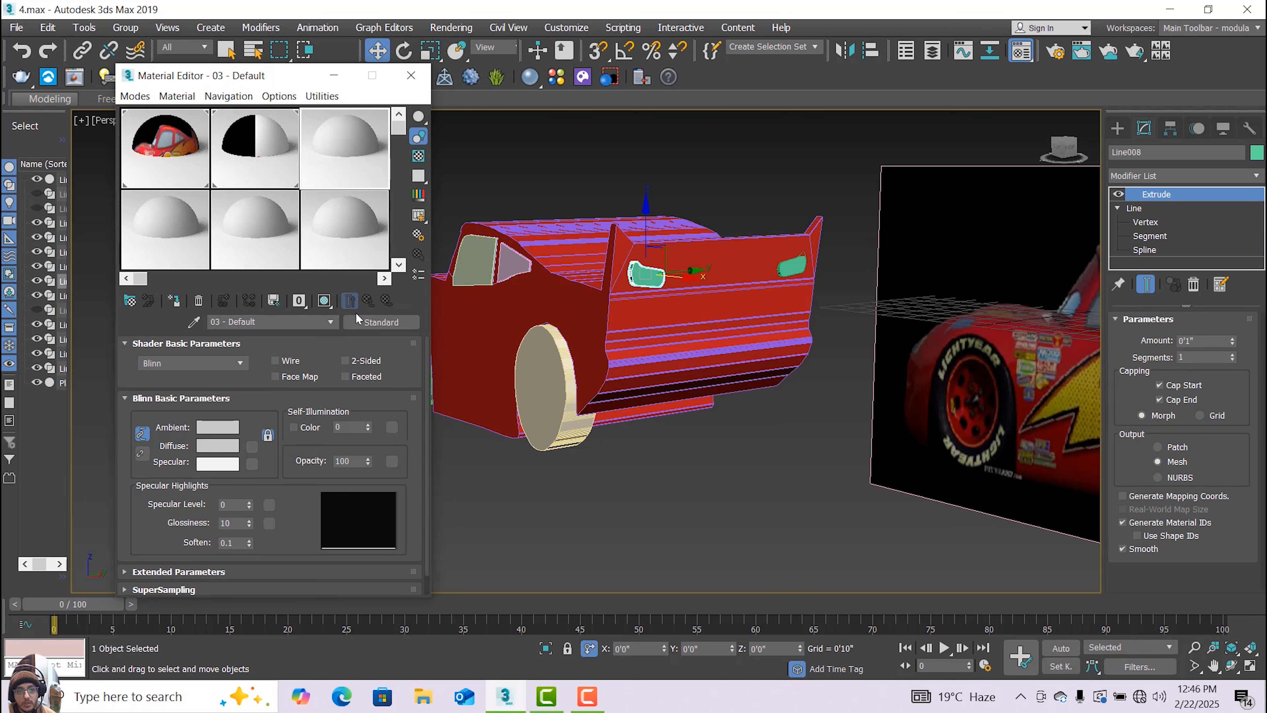
{"action": "left_click", "coordinate": [369, 323]}
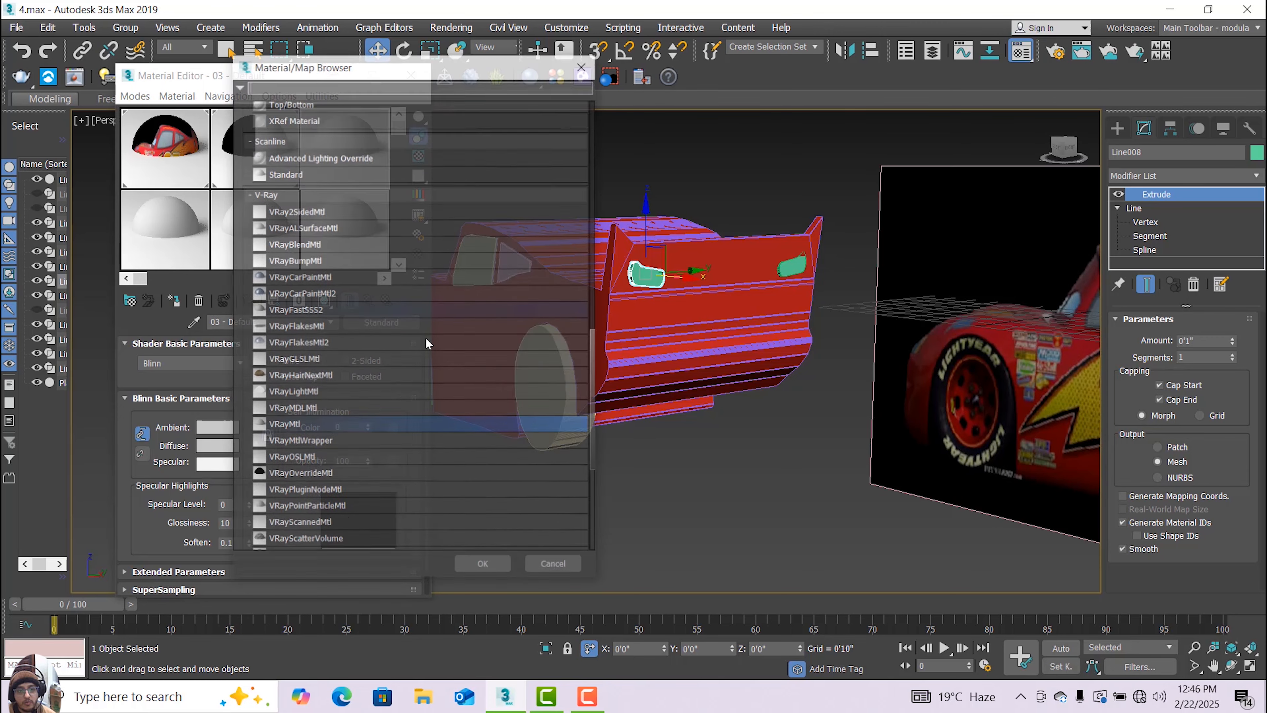
{"action": "left_click", "coordinate": [341, 422]}
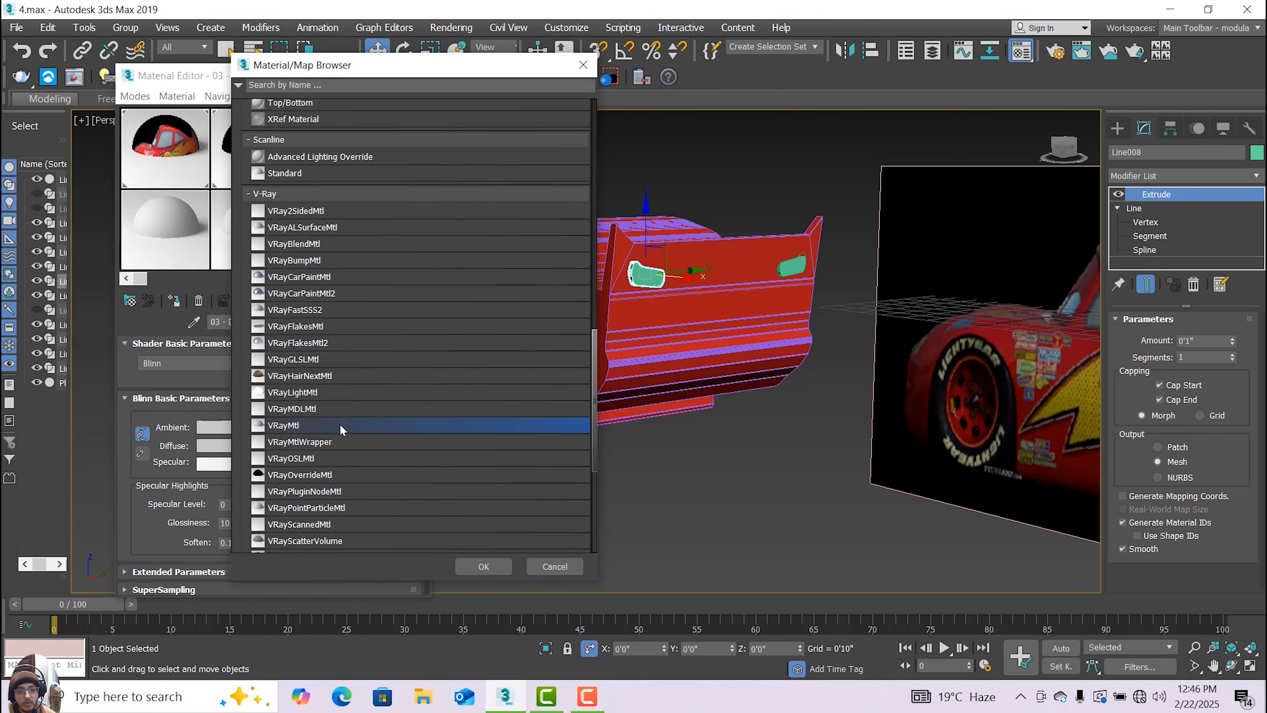
{"action": "double_click", "coordinate": [340, 423]}
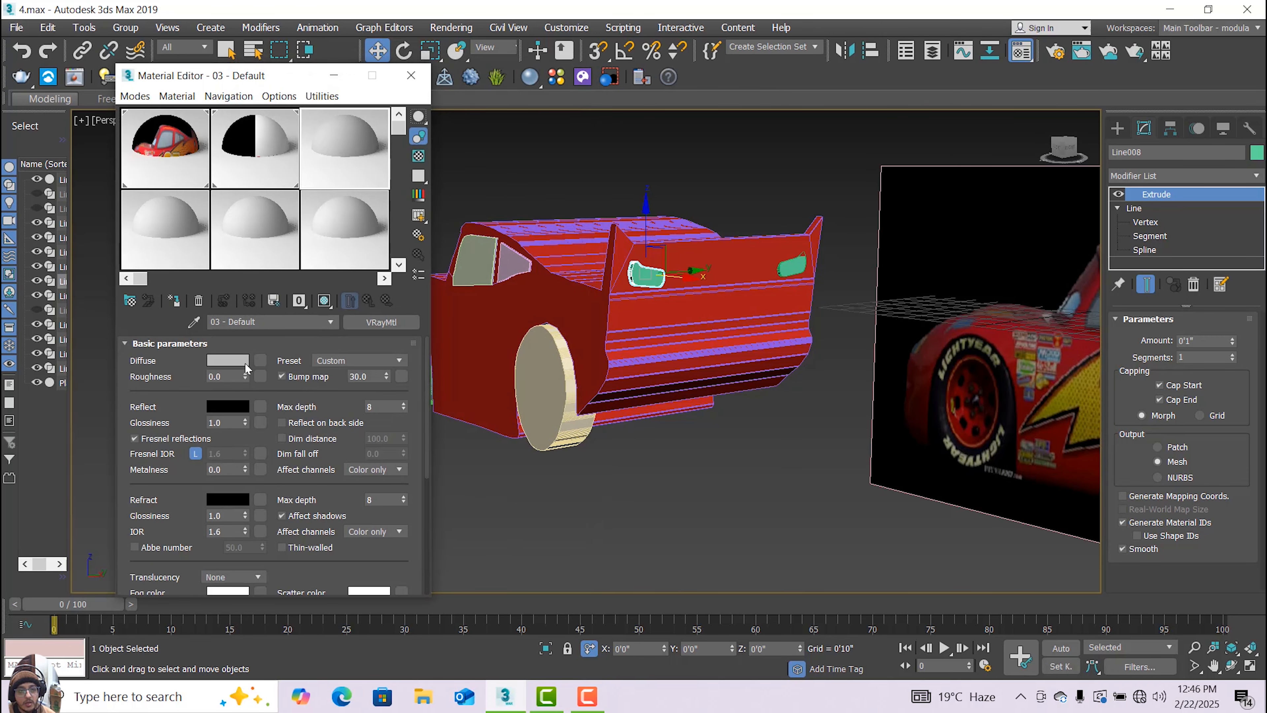
Set the 03 - Default diffuse color to dark red, RGB 30, 1, 0, and assign it to the left rear light with shaded viewport display.
{"action": "left_click", "coordinate": [228, 360]}
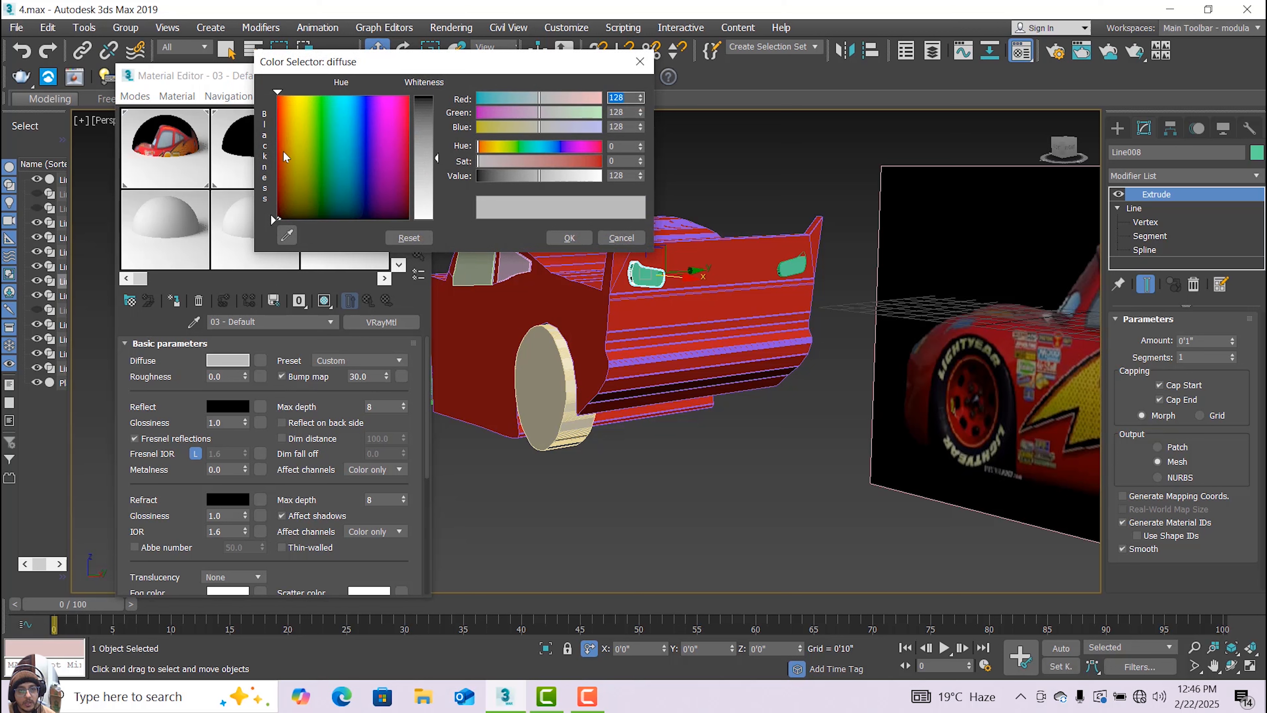
{"action": "left_click", "coordinate": [278, 133]}
{"action": "left_click_drag", "start_coordinate": [427, 128], "coordinate": [431, 93]}
{"action": "left_click", "coordinate": [516, 176]}
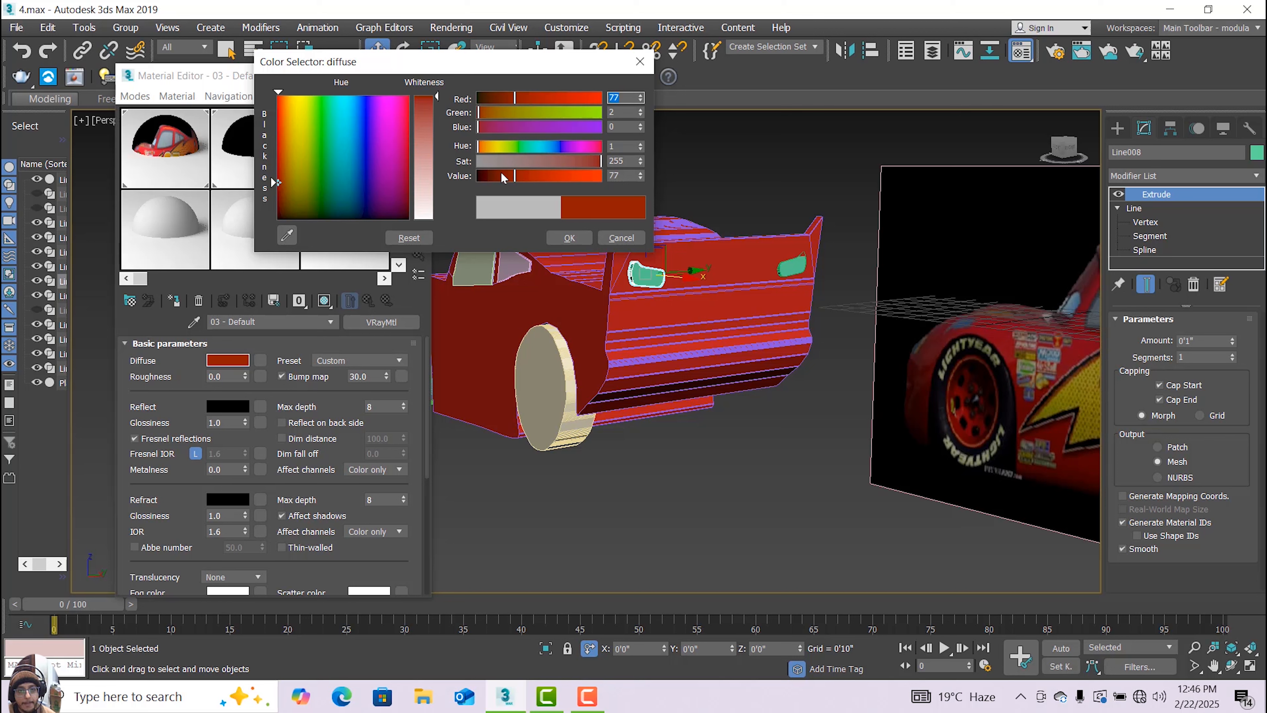
{"action": "left_click", "coordinate": [502, 175]}
{"action": "left_click", "coordinate": [492, 178]}
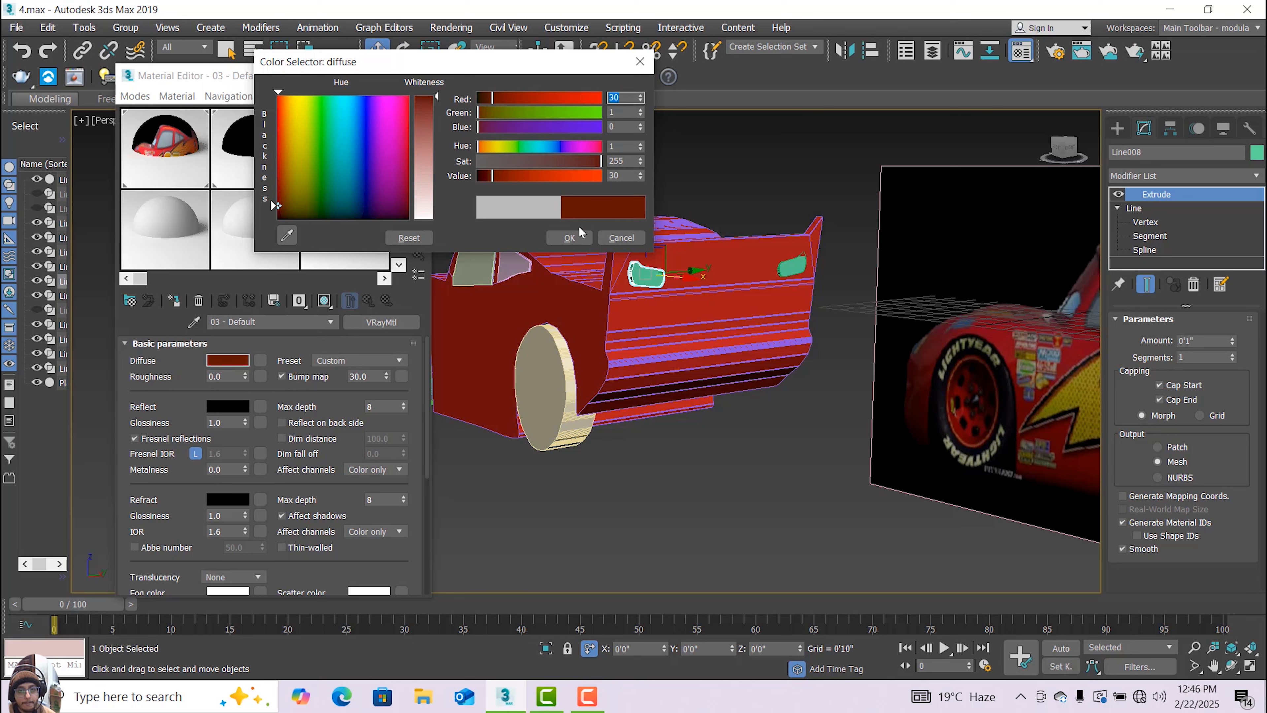
{"action": "left_click", "coordinate": [571, 238]}
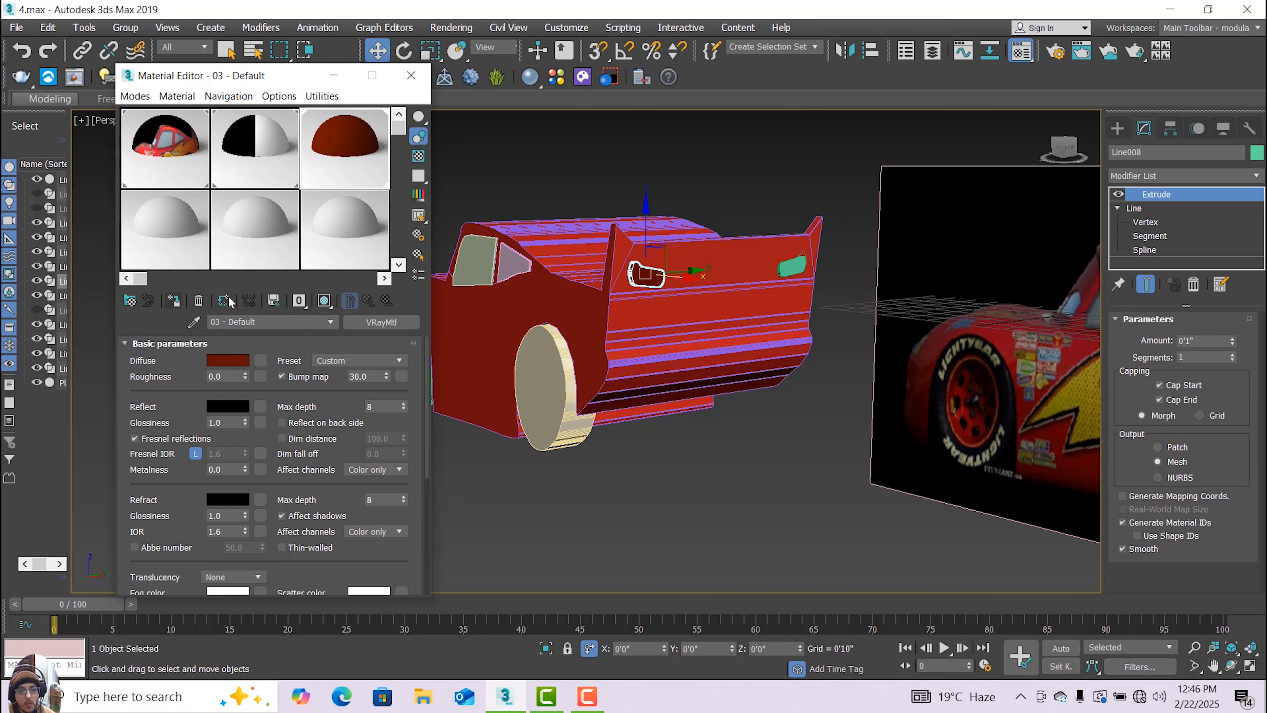
{"action": "left_click", "coordinate": [324, 301]}
{"action": "left_click", "coordinate": [329, 323]}
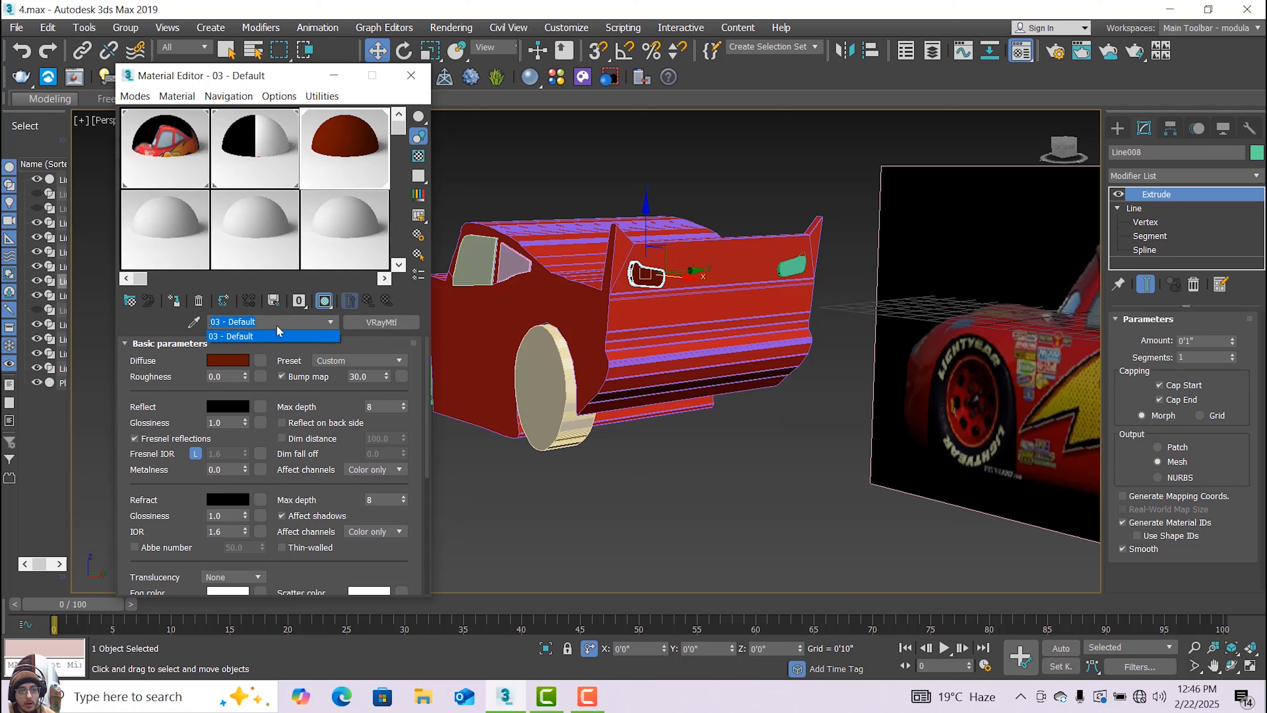
{"action": "left_click", "coordinate": [238, 364]}
Assign the dark red 03 - Default material to the car's right rear light as well.
{"action": "left_click", "coordinate": [792, 266]}
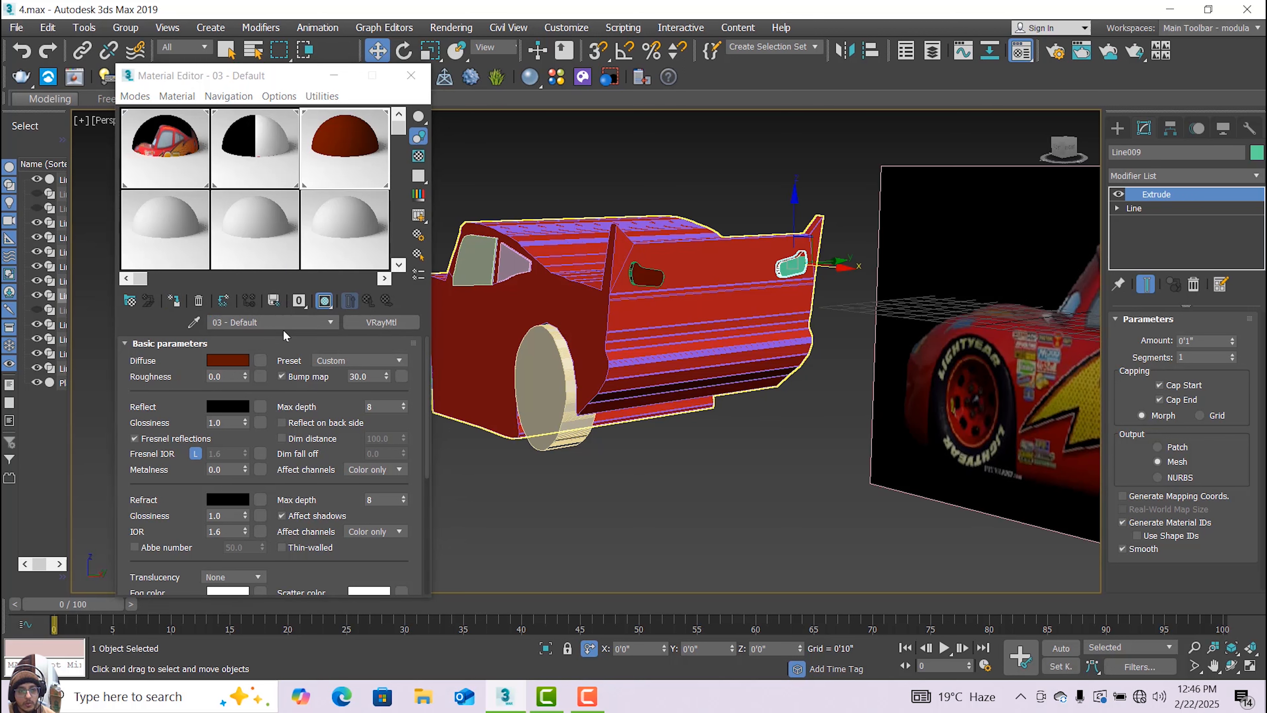
{"action": "left_click", "coordinate": [174, 301]}
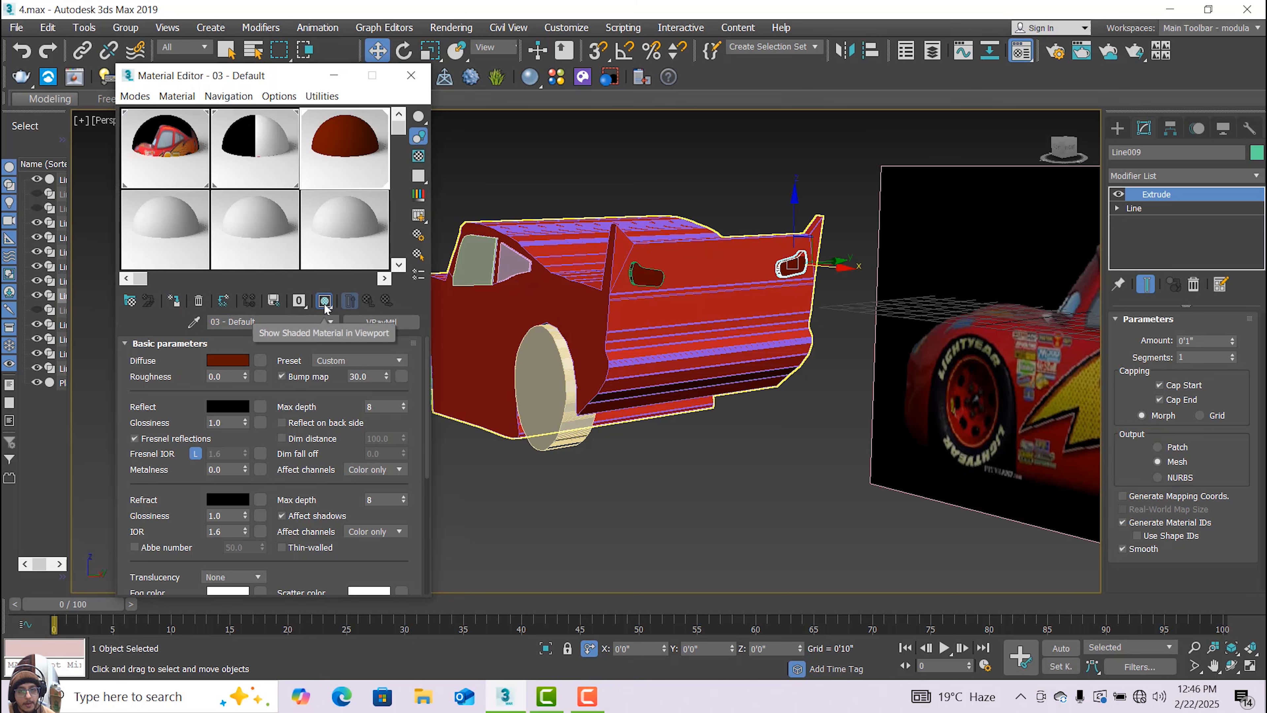
{"action": "middle_click_drag", "start_coordinate": [444, 415], "coordinate": [494, 421], "text": "alt"}
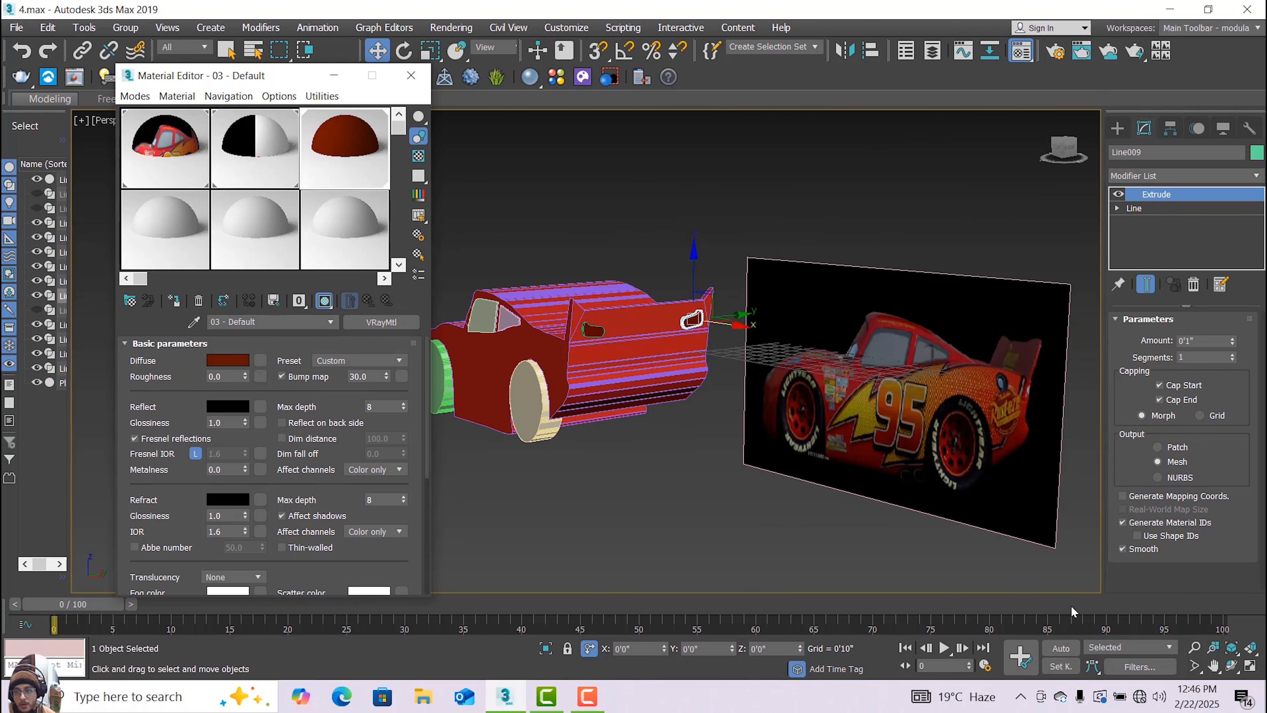
{"action": "left_click", "coordinate": [1232, 666]}
{"action": "left_click_drag", "start_coordinate": [630, 428], "coordinate": [731, 429]}
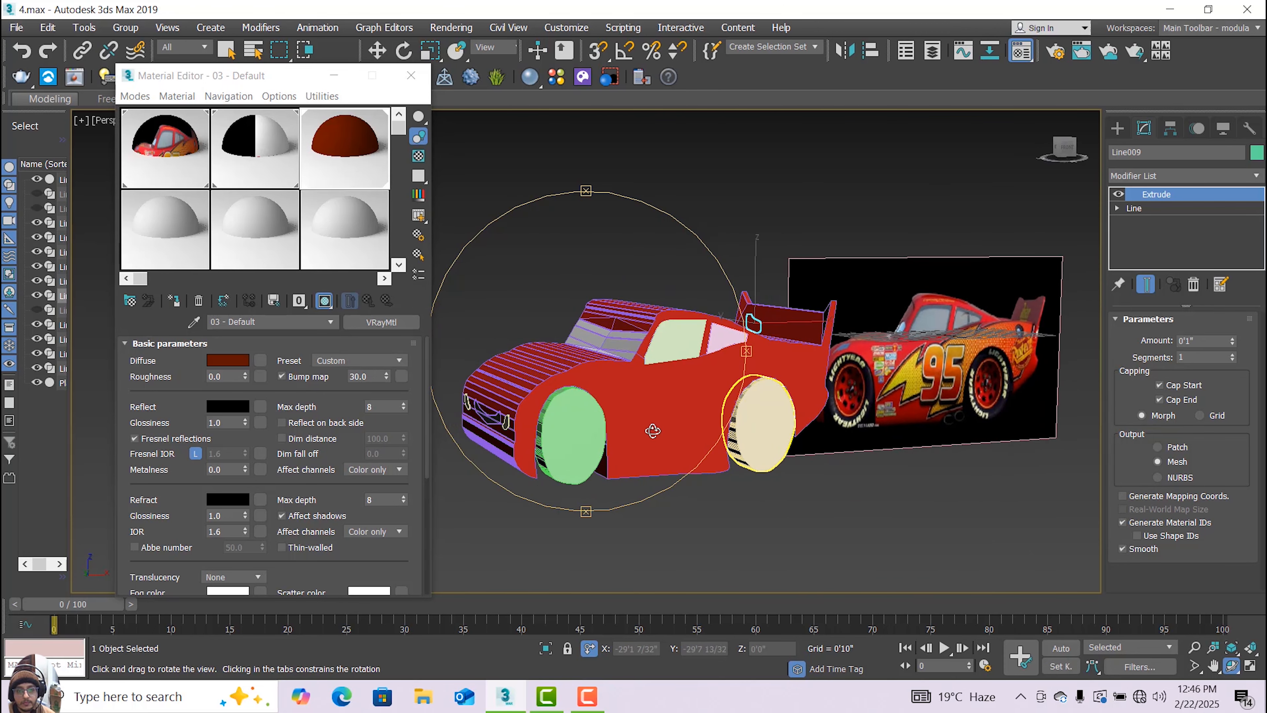
{"action": "left_click_drag", "start_coordinate": [648, 435], "coordinate": [634, 432]}
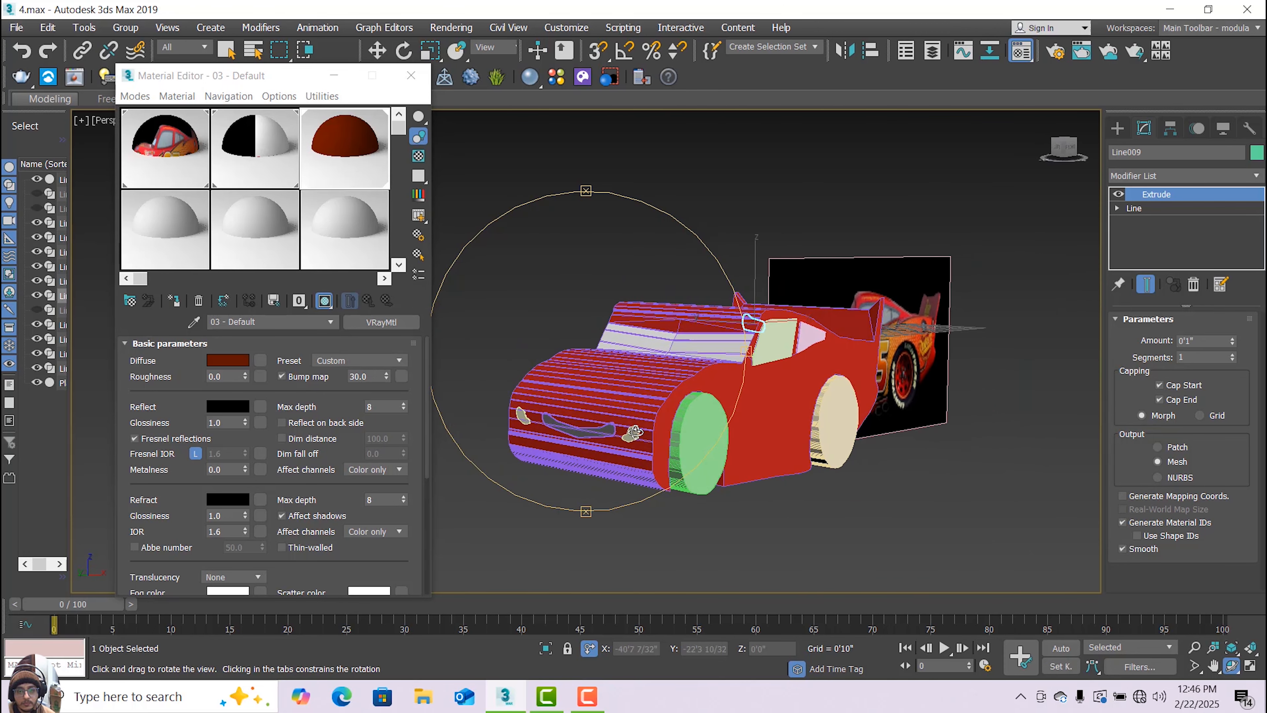
Change the unused material 07 - Default to the VRayMtl type.
{"action": "left_click", "coordinate": [163, 223]}
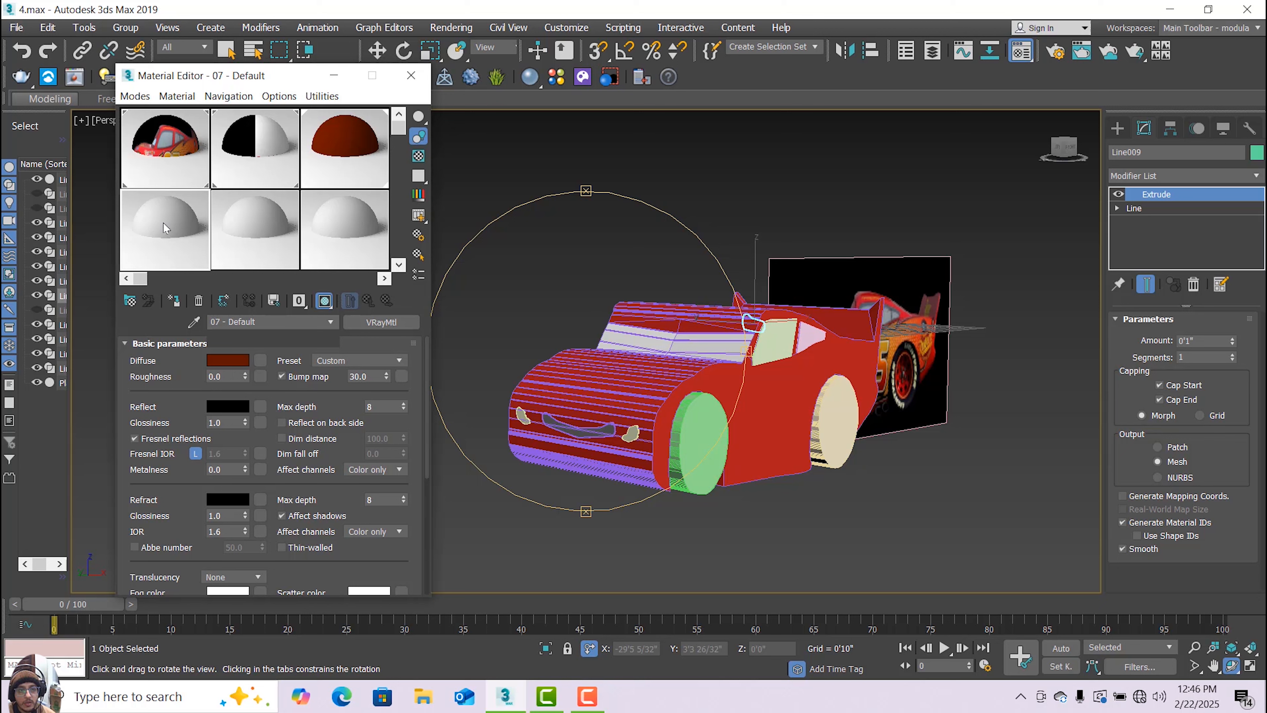
{"action": "left_click", "coordinate": [331, 322]}
{"action": "left_click", "coordinate": [310, 337]}
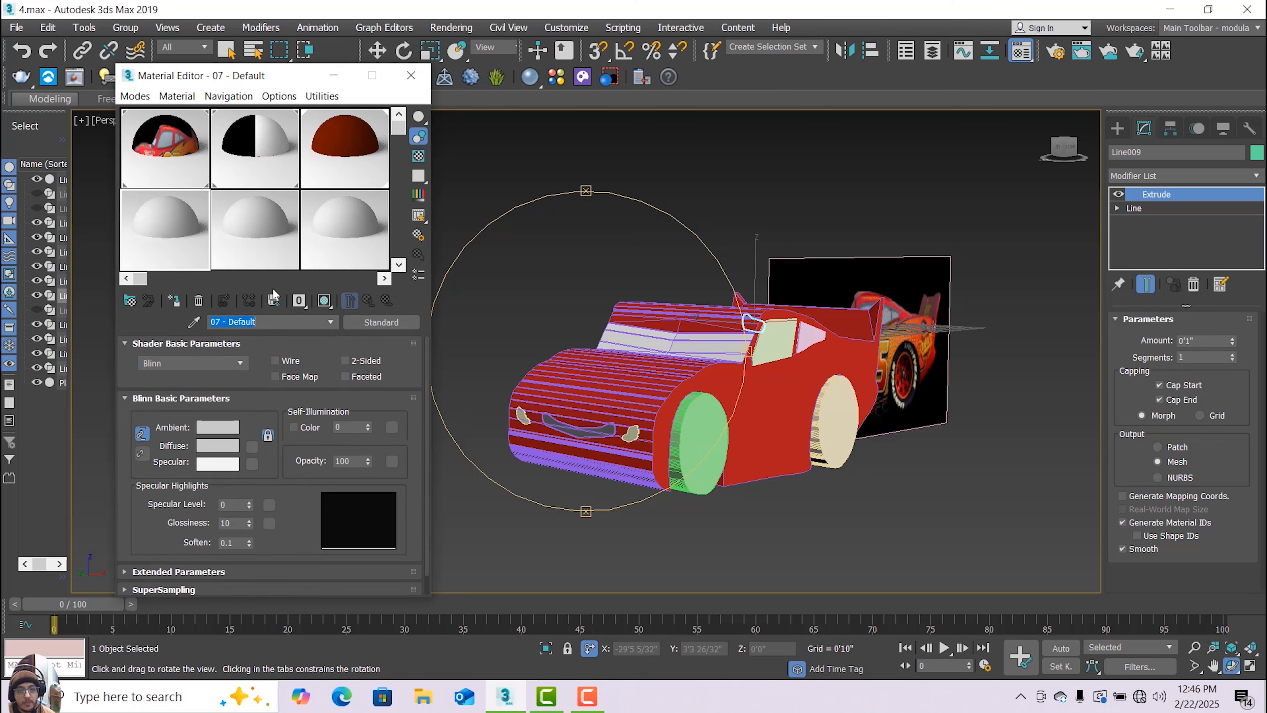
{"action": "left_click", "coordinate": [329, 322]}
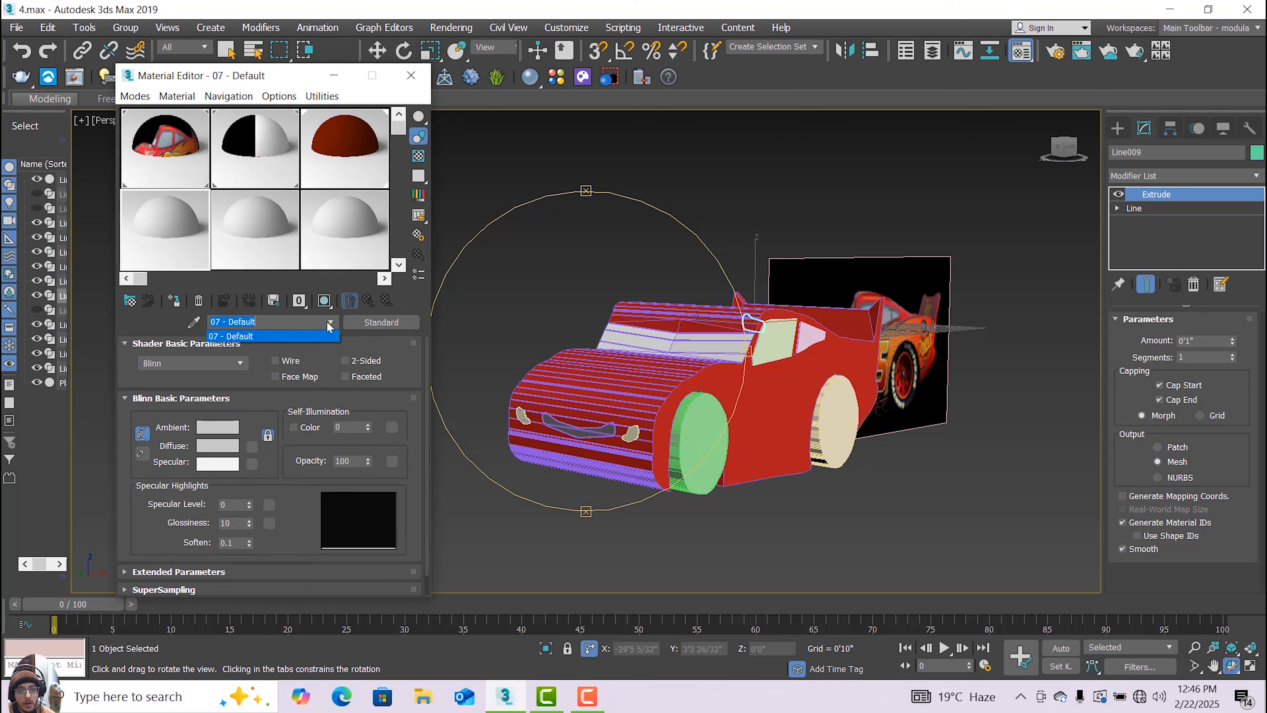
{"action": "left_click", "coordinate": [373, 324]}
{"action": "left_click", "coordinate": [373, 324]}
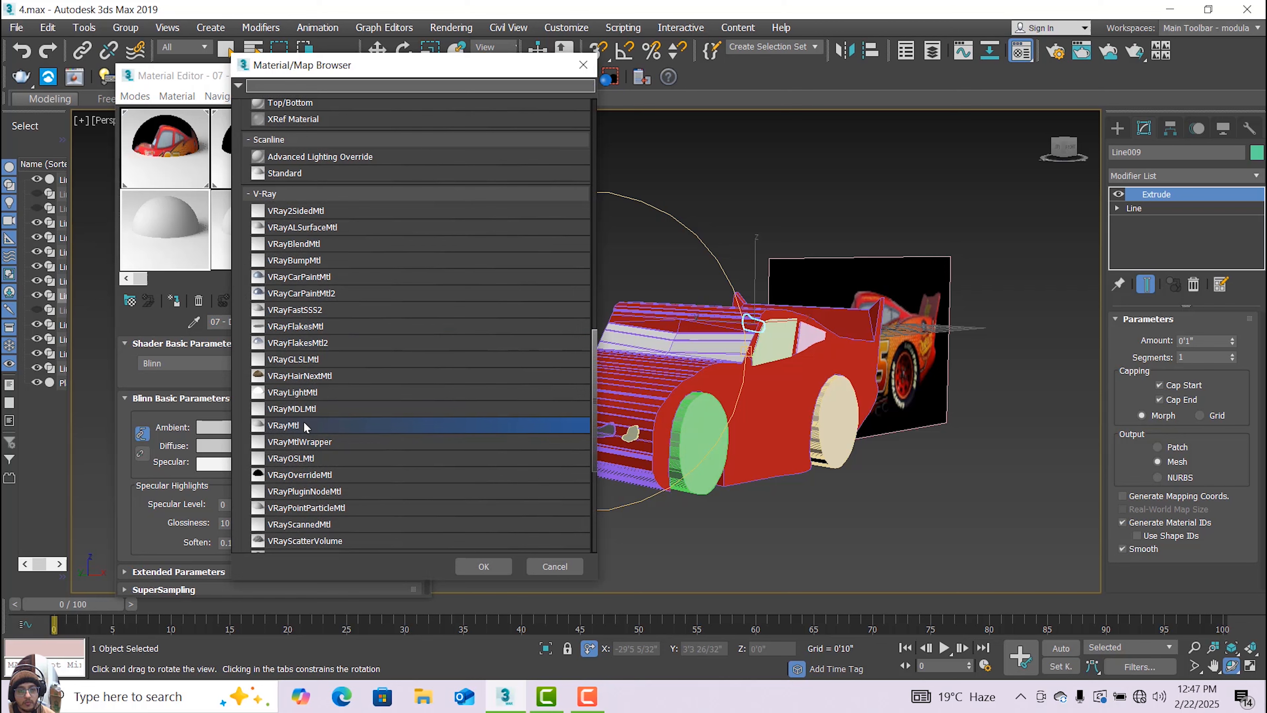
{"action": "double_click", "coordinate": [305, 425]}
Set the 07 - Default diffuse color to near-white, RGB 206, 206, 206.
{"action": "left_click", "coordinate": [227, 360]}
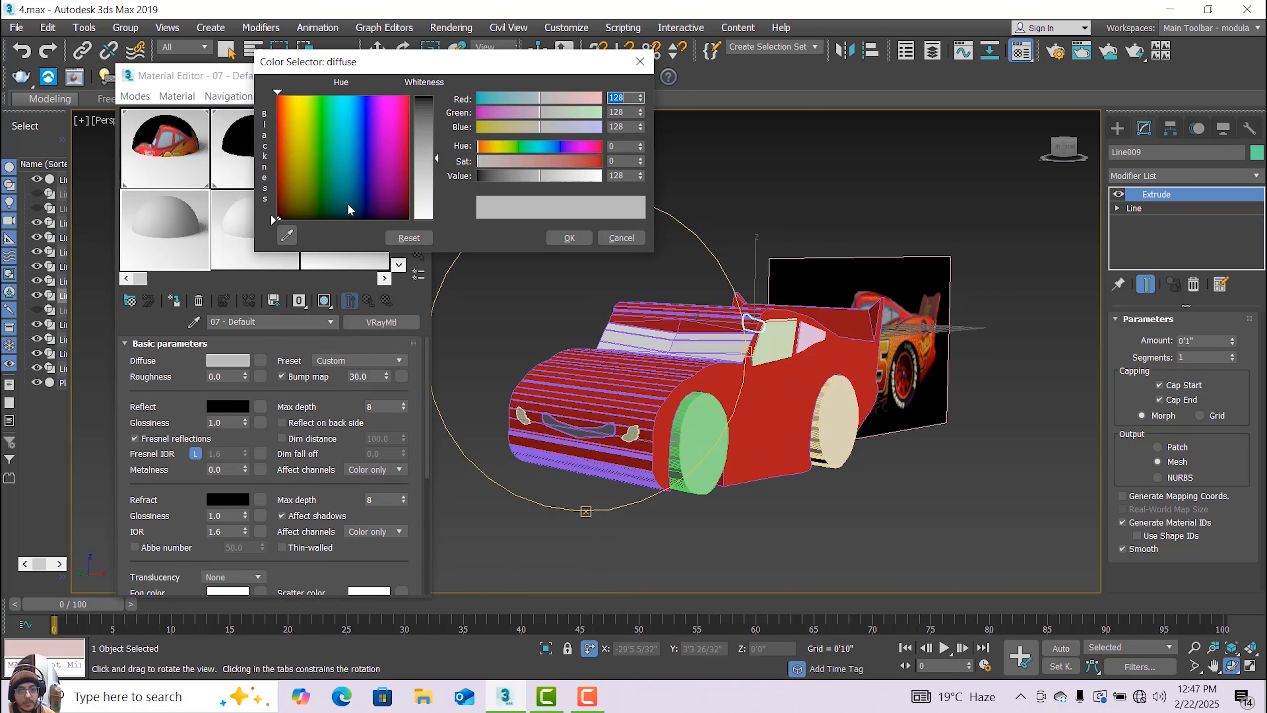
{"action": "left_click_drag", "start_coordinate": [429, 142], "coordinate": [426, 197]}
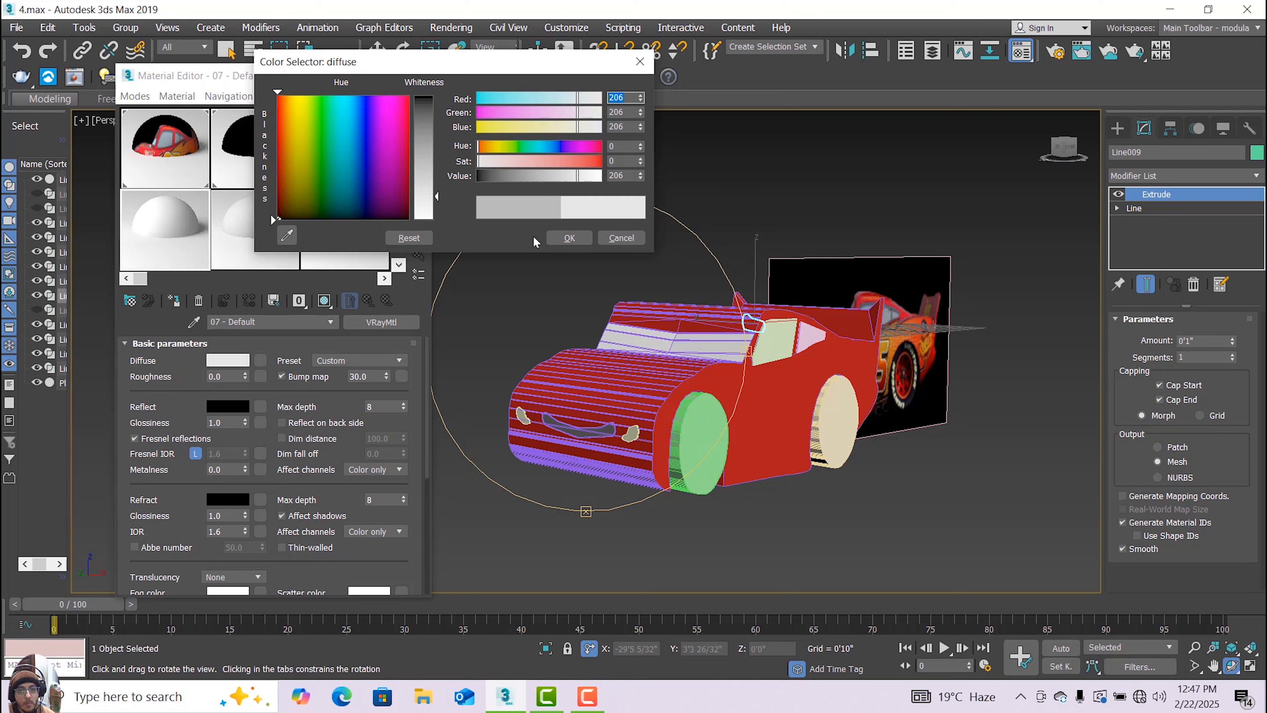
{"action": "left_click", "coordinate": [566, 239]}
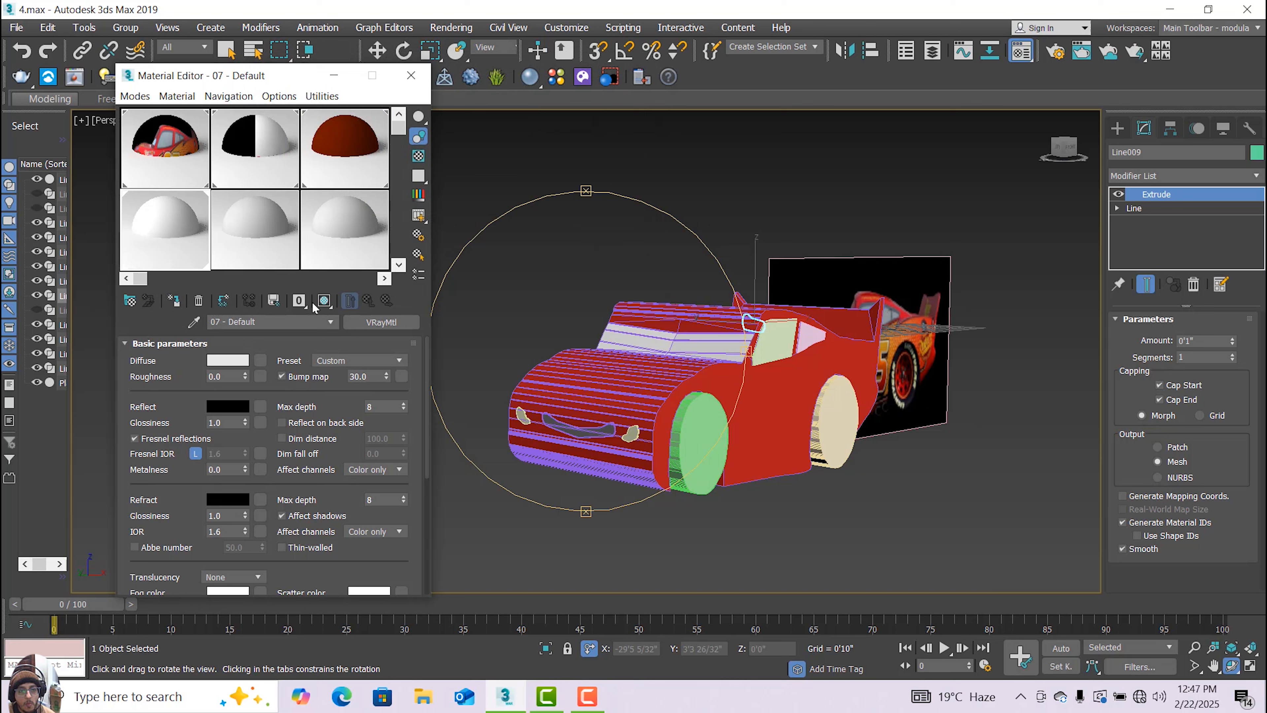
Assign the near-white 07 - Default material to the car's right headlight with shaded viewport display.
{"action": "left_click_drag", "start_coordinate": [503, 365], "coordinate": [596, 392]}
{"action": "left_click", "coordinate": [344, 142]}
{"action": "left_click", "coordinate": [377, 51]}
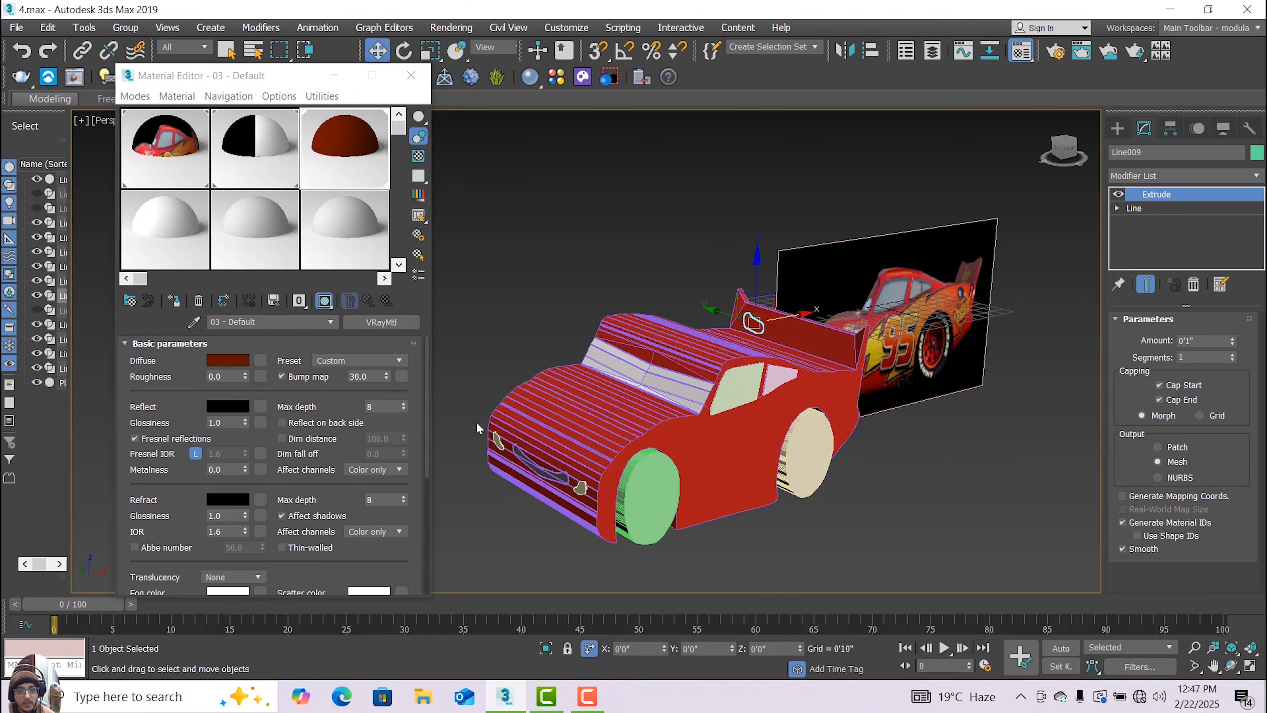
{"action": "left_click", "coordinate": [494, 440]}
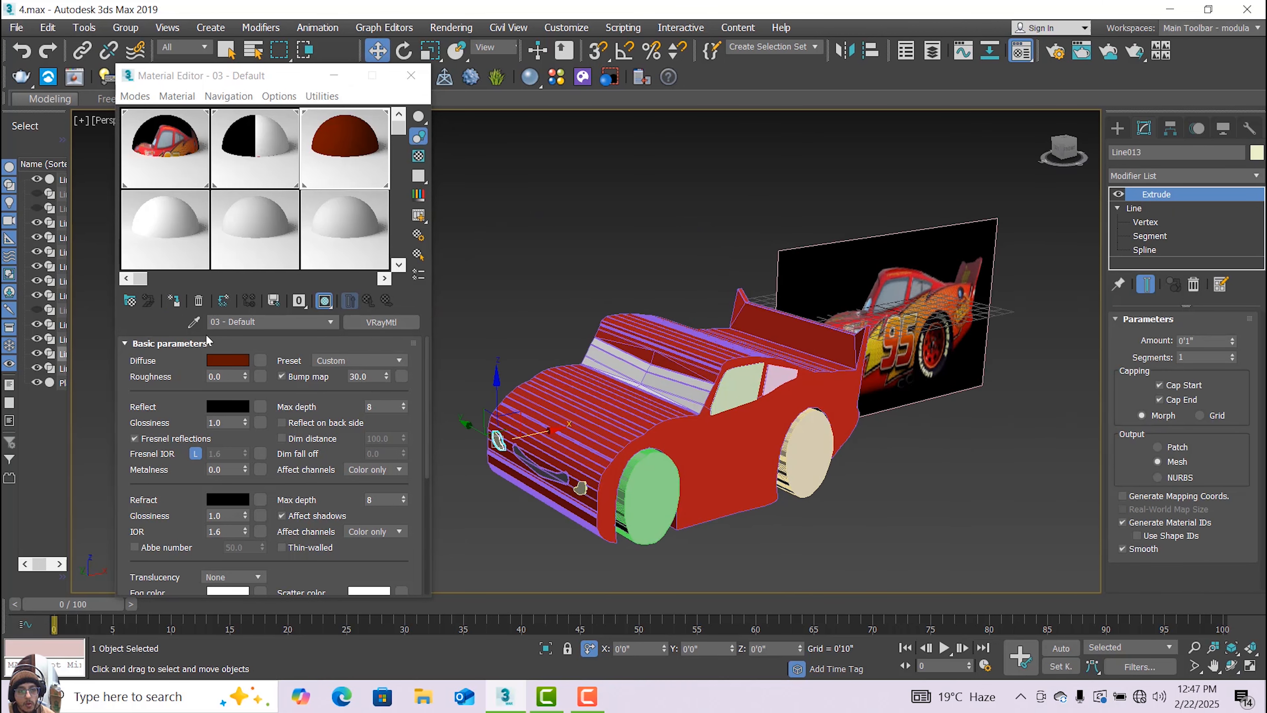
{"action": "left_click", "coordinate": [329, 322]}
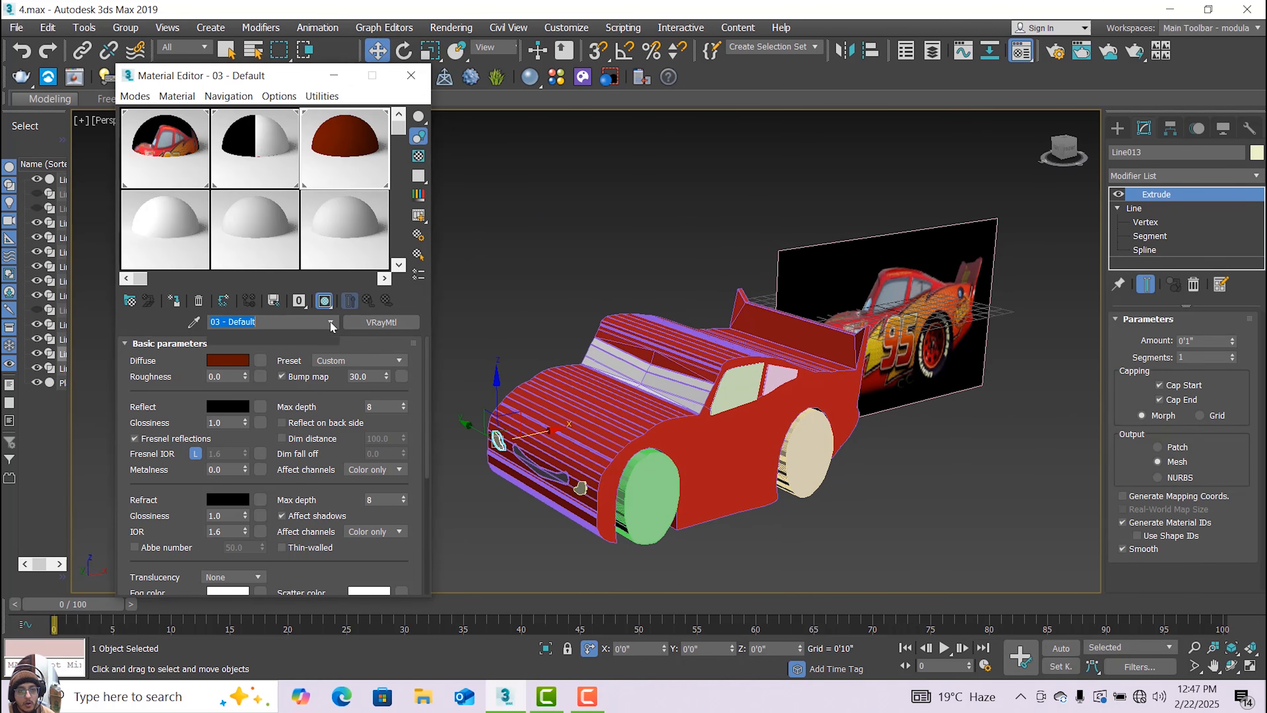
{"action": "left_click", "coordinate": [171, 244]}
{"action": "left_click", "coordinate": [171, 245]}
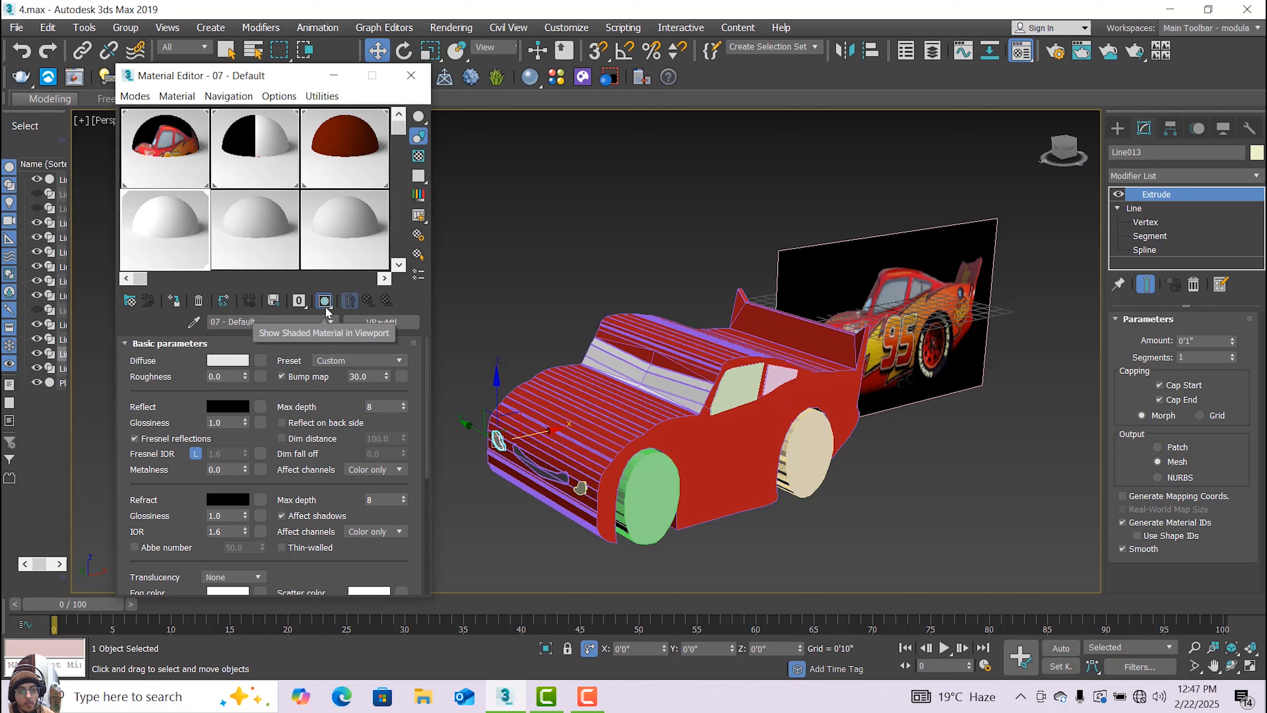
Assign the 07 - Default material to the car's left headlight as well and clear the selection.
{"action": "scroll", "coordinate": [579, 492], "scroll_direction": "up", "scroll_amount": 2}
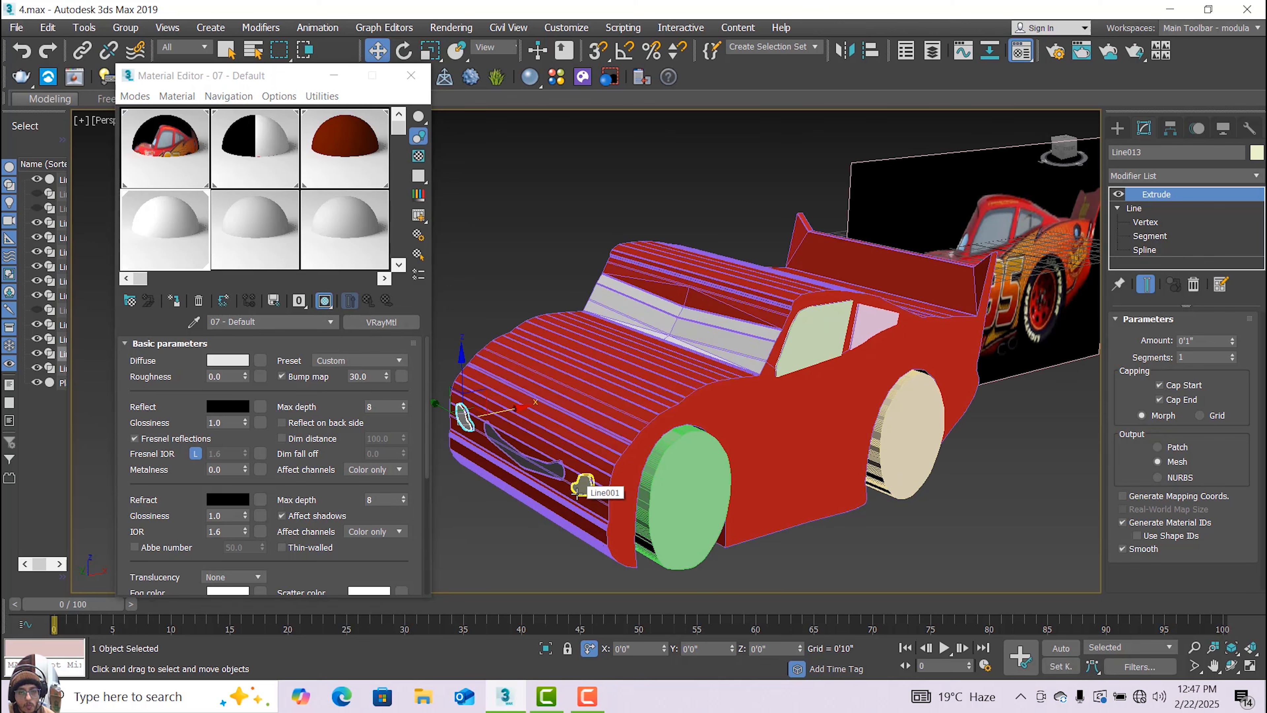
{"action": "left_click", "coordinate": [593, 488]}
{"action": "scroll", "coordinate": [575, 498], "scroll_direction": "up", "scroll_amount": 2}
{"action": "left_click", "coordinate": [585, 479]}
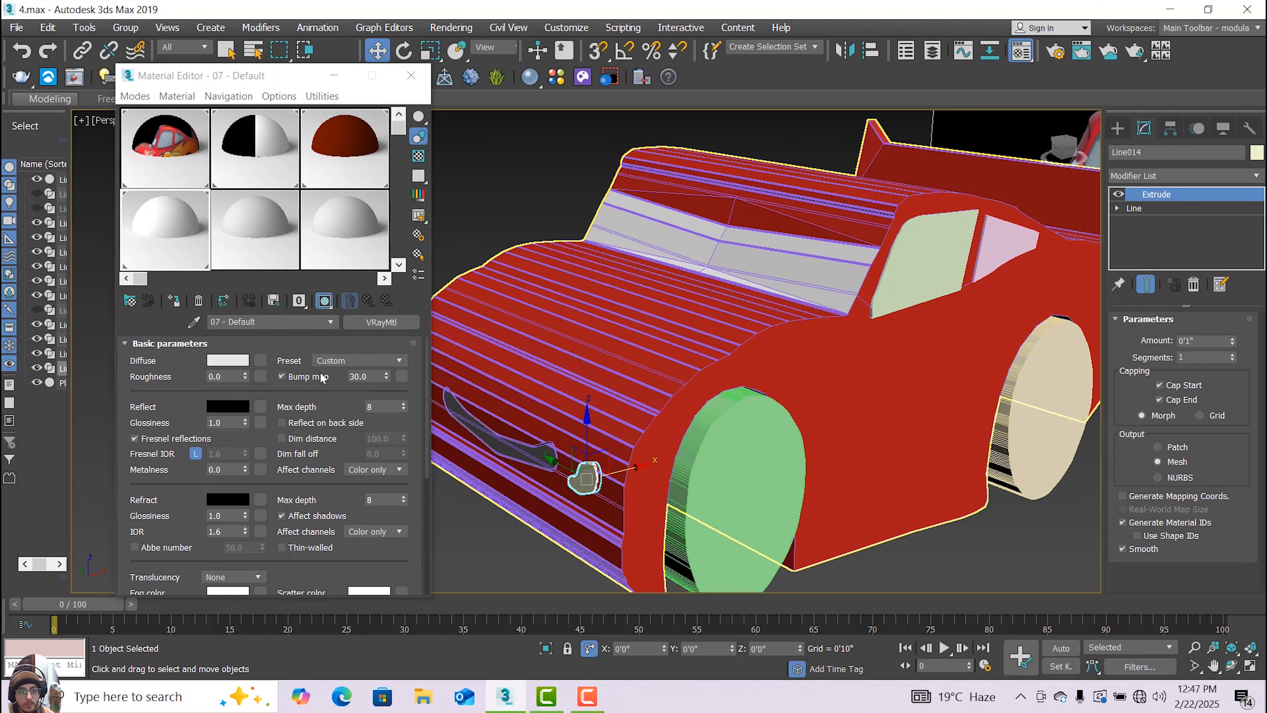
{"action": "left_click", "coordinate": [173, 301]}
{"action": "scroll", "coordinate": [503, 486], "scroll_direction": "down", "scroll_amount": 4}
{"action": "left_click", "coordinate": [487, 509]}
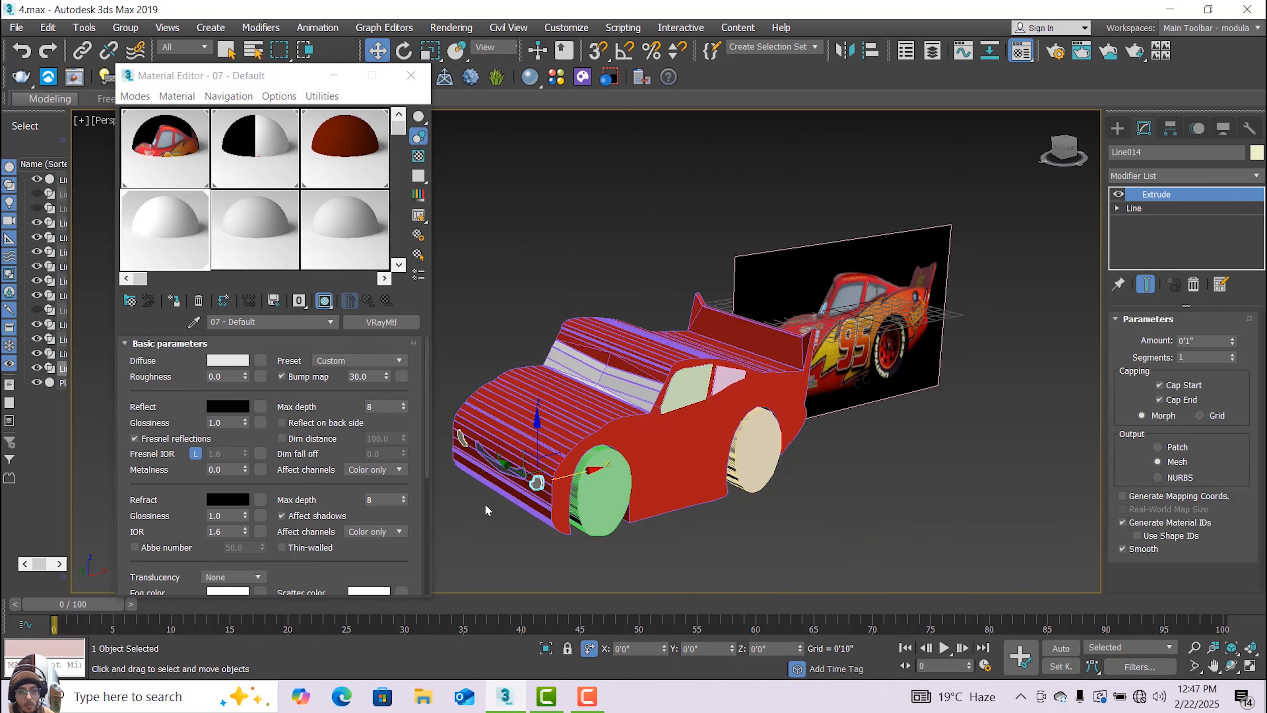
{"action": "scroll", "coordinate": [523, 479], "scroll_direction": "up", "scroll_amount": 3}
{"action": "scroll", "coordinate": [622, 542], "scroll_direction": "down", "scroll_amount": 3}
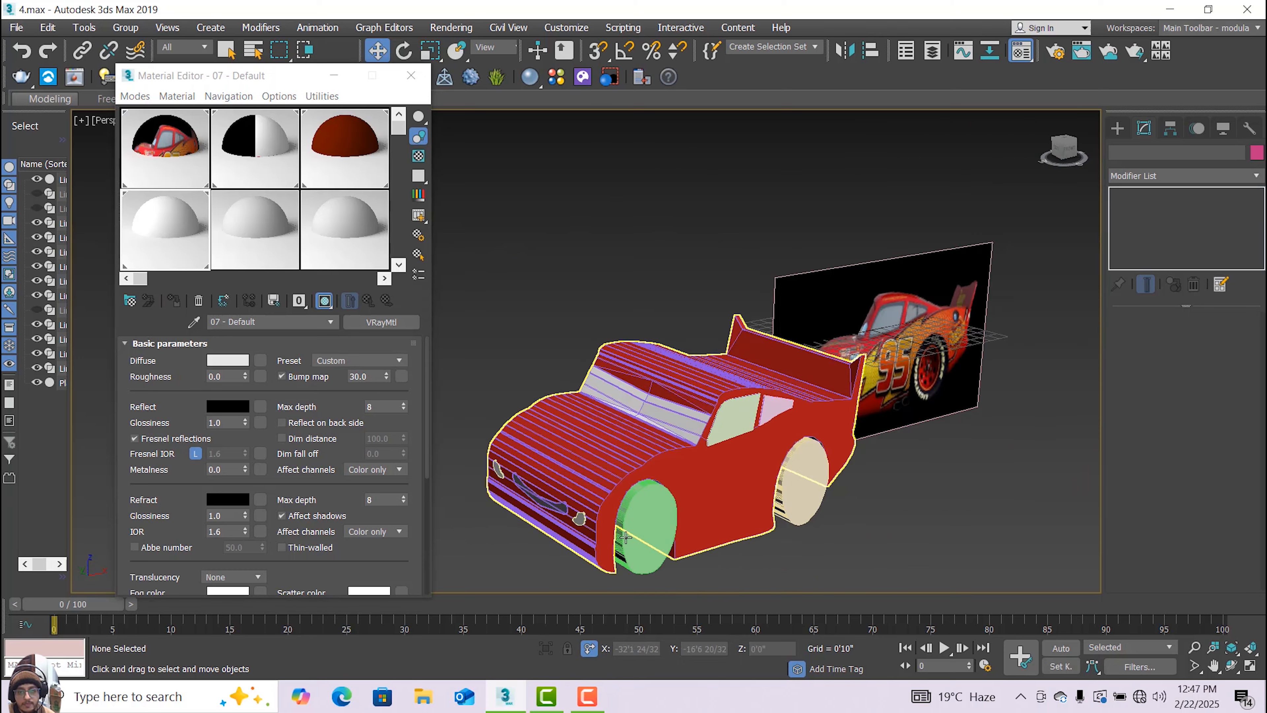
Close the Material Editor and select the car's front wheel in a side view.
{"action": "left_click", "coordinate": [812, 489]}
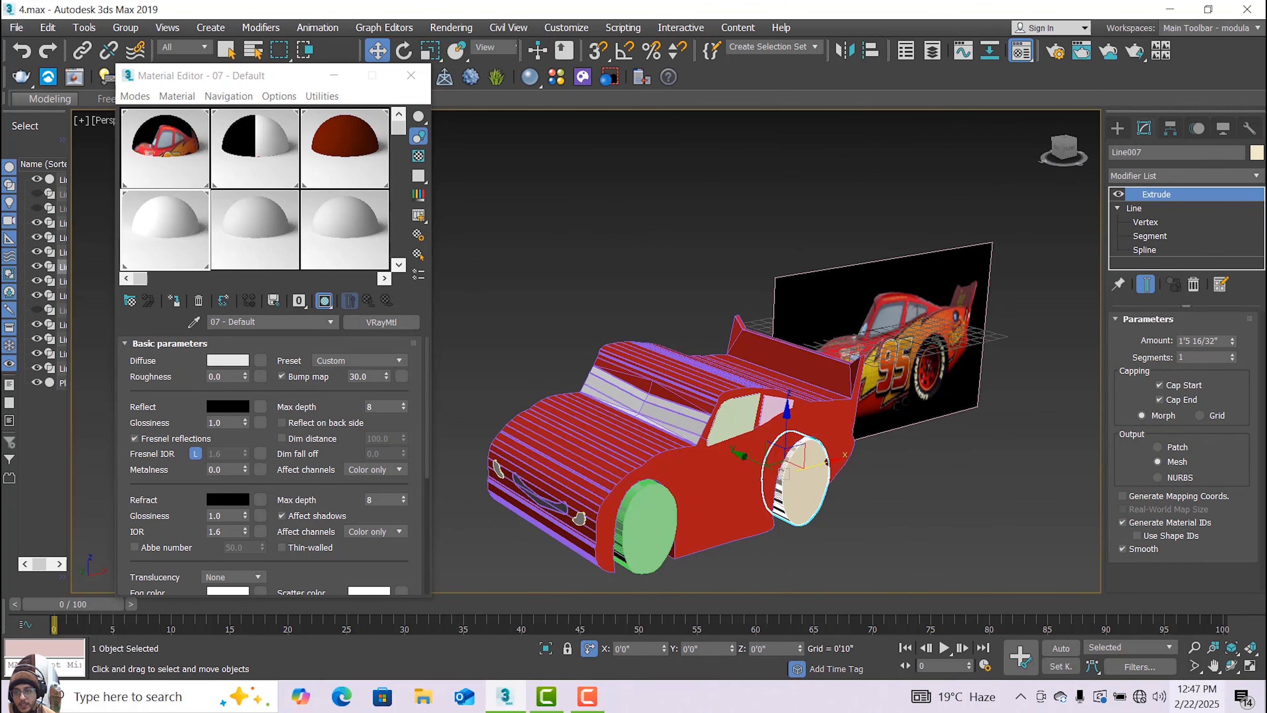
{"action": "left_click", "coordinate": [1232, 665]}
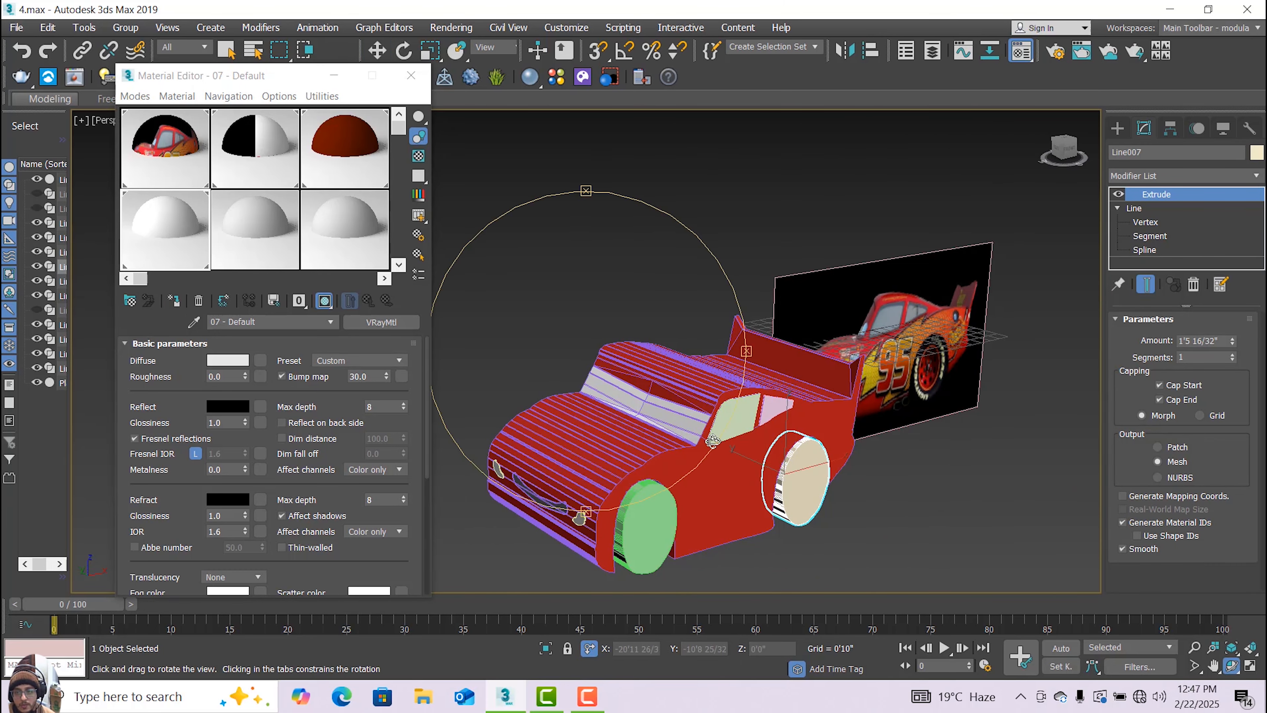
{"action": "left_click_drag", "start_coordinate": [713, 440], "coordinate": [614, 407]}
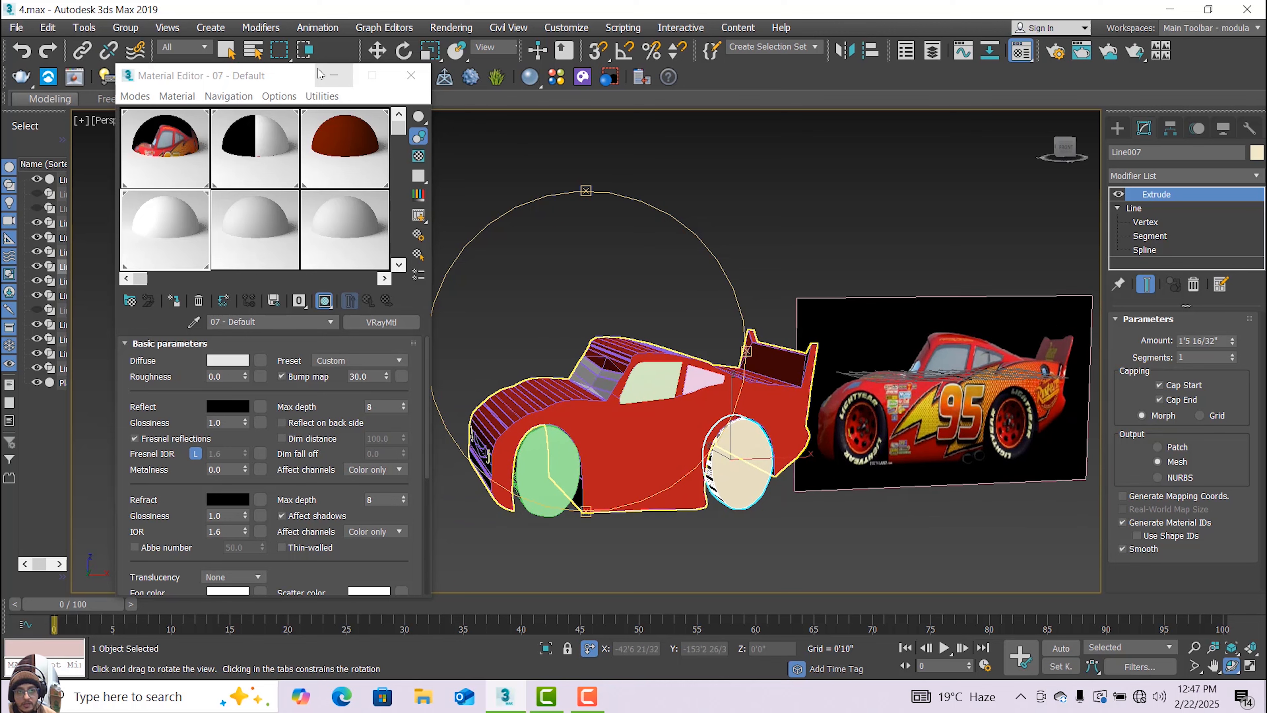
{"action": "left_click", "coordinate": [411, 76]}
{"action": "left_click", "coordinate": [377, 50]}
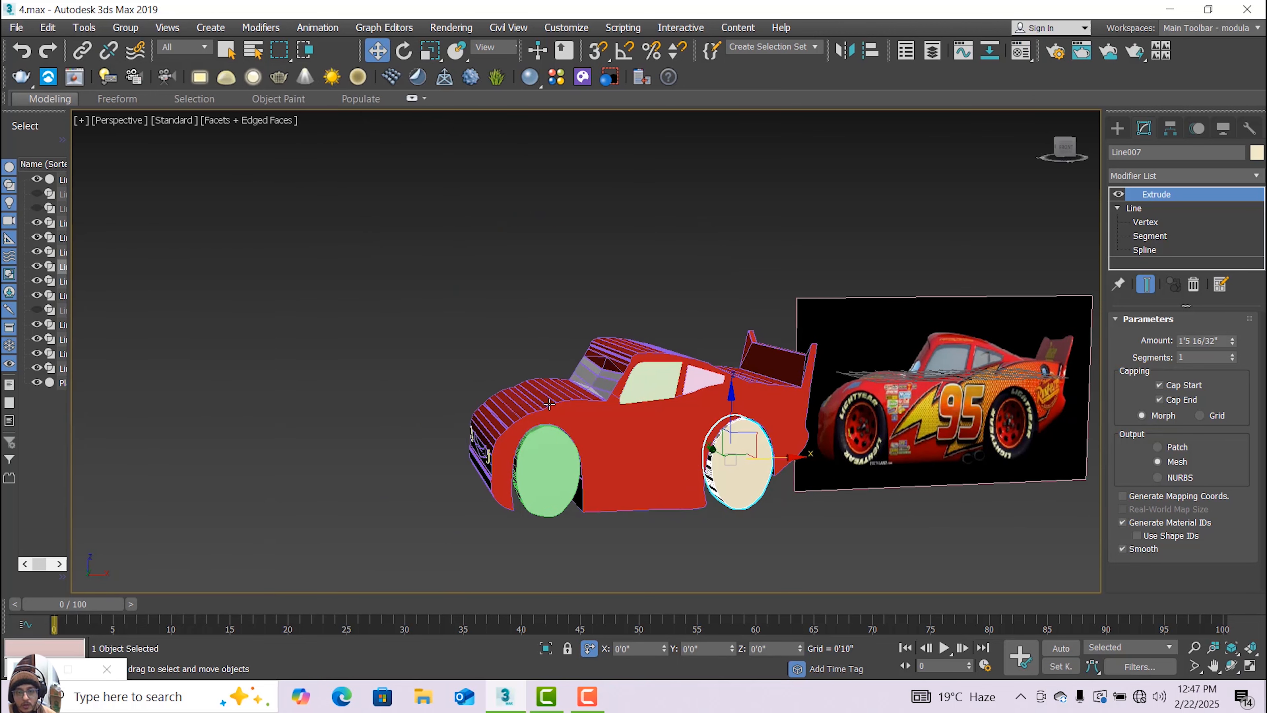
{"action": "left_click", "coordinate": [551, 452]}
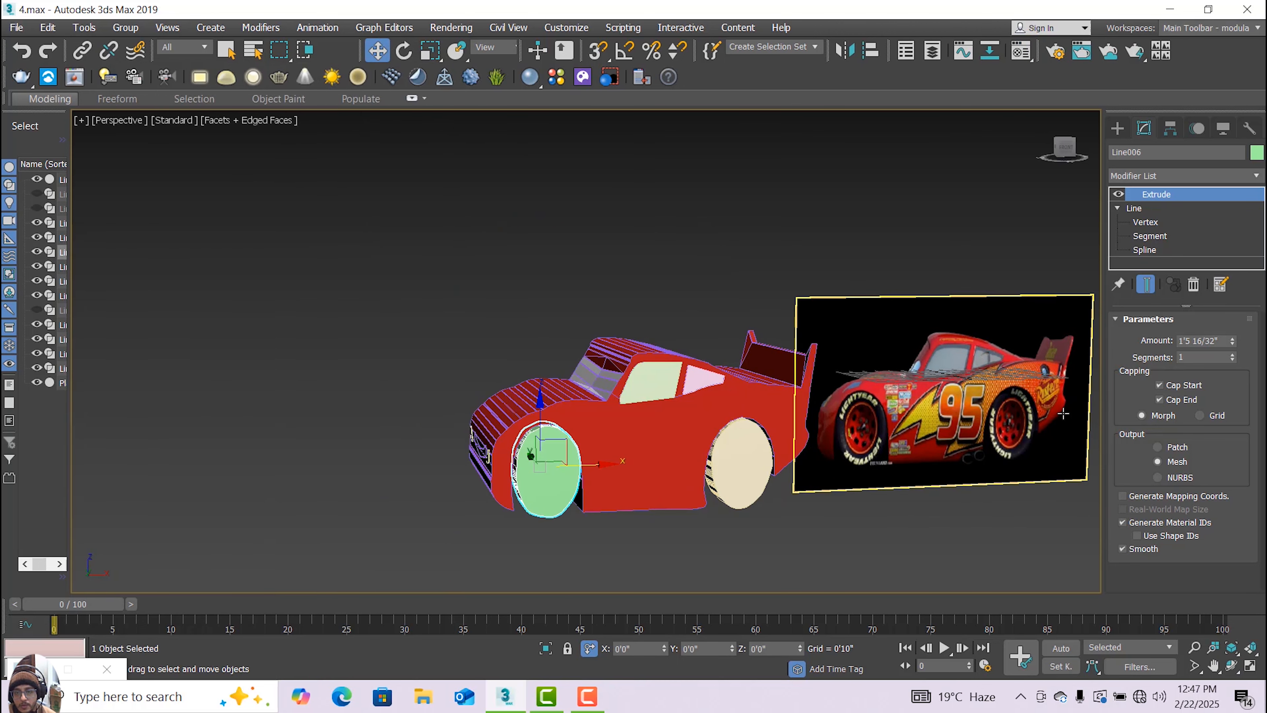
Add an Edit Poly modifier to the front wheel and select its outer face polygon.
{"action": "left_click", "coordinate": [1256, 176]}
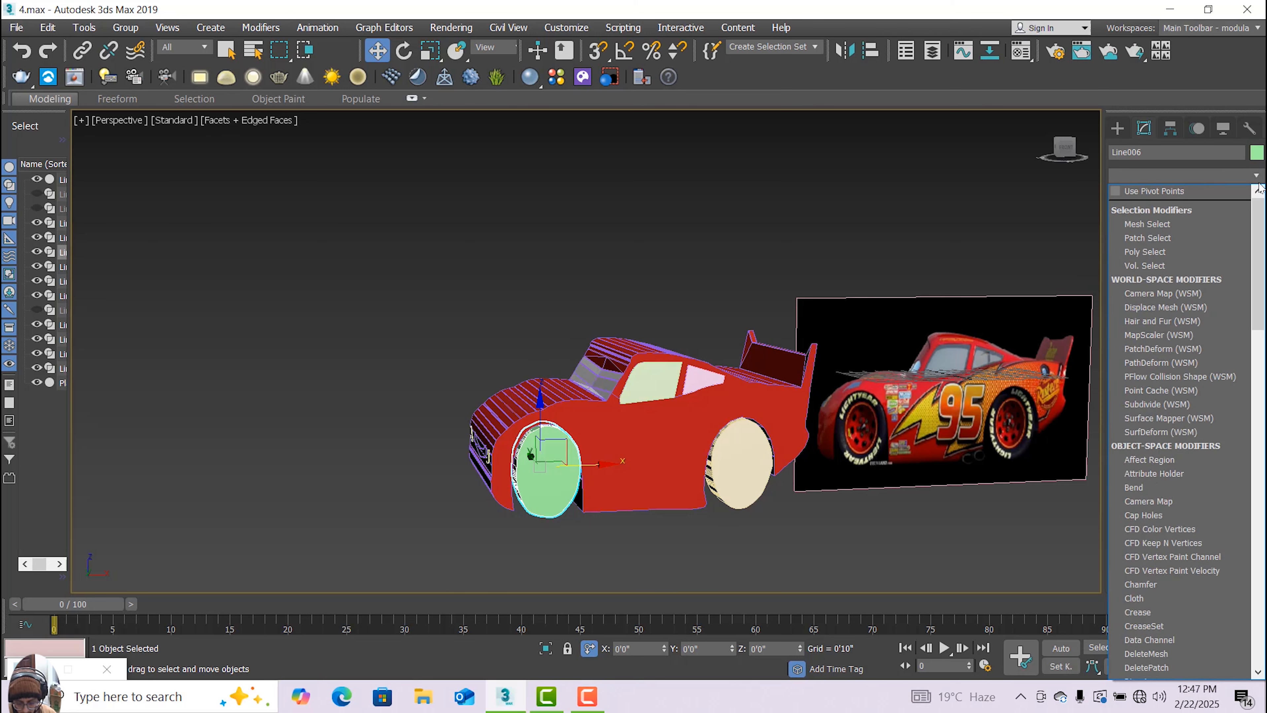
{"action": "key", "text": "e"}
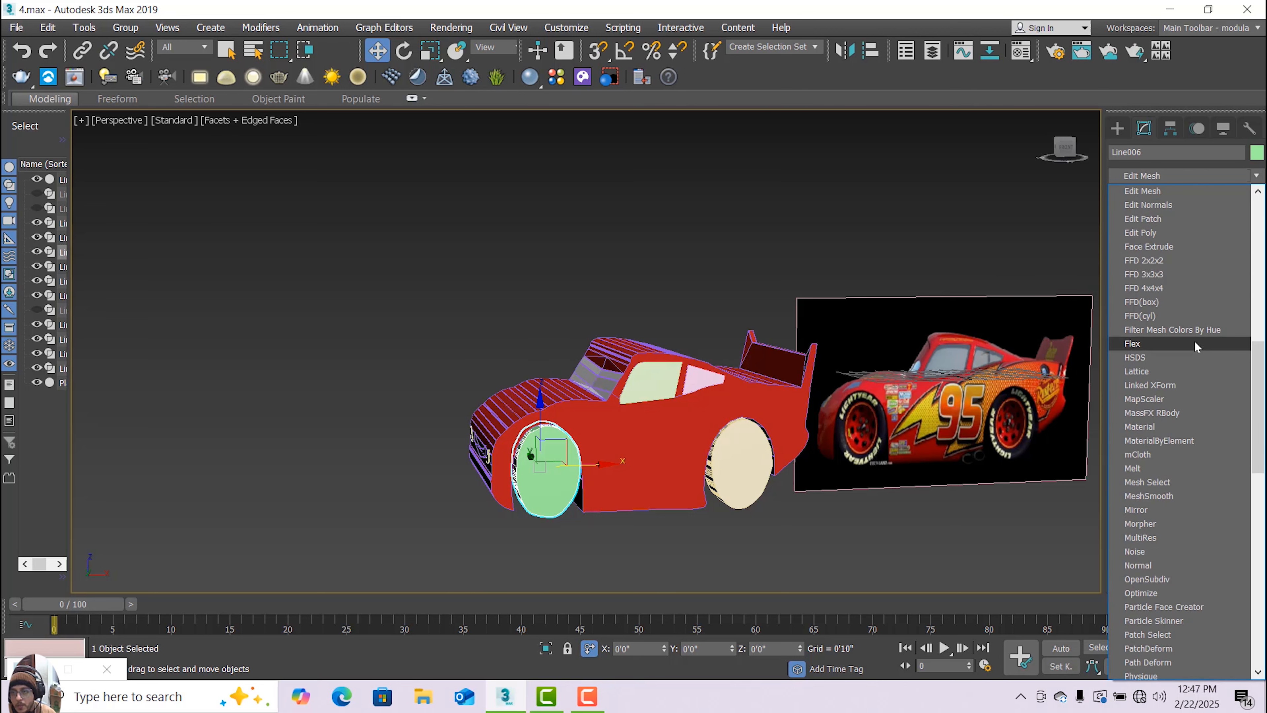
{"action": "left_click", "coordinate": [1169, 232]}
{"action": "left_click", "coordinate": [1134, 194]}
{"action": "left_click", "coordinate": [1164, 250]}
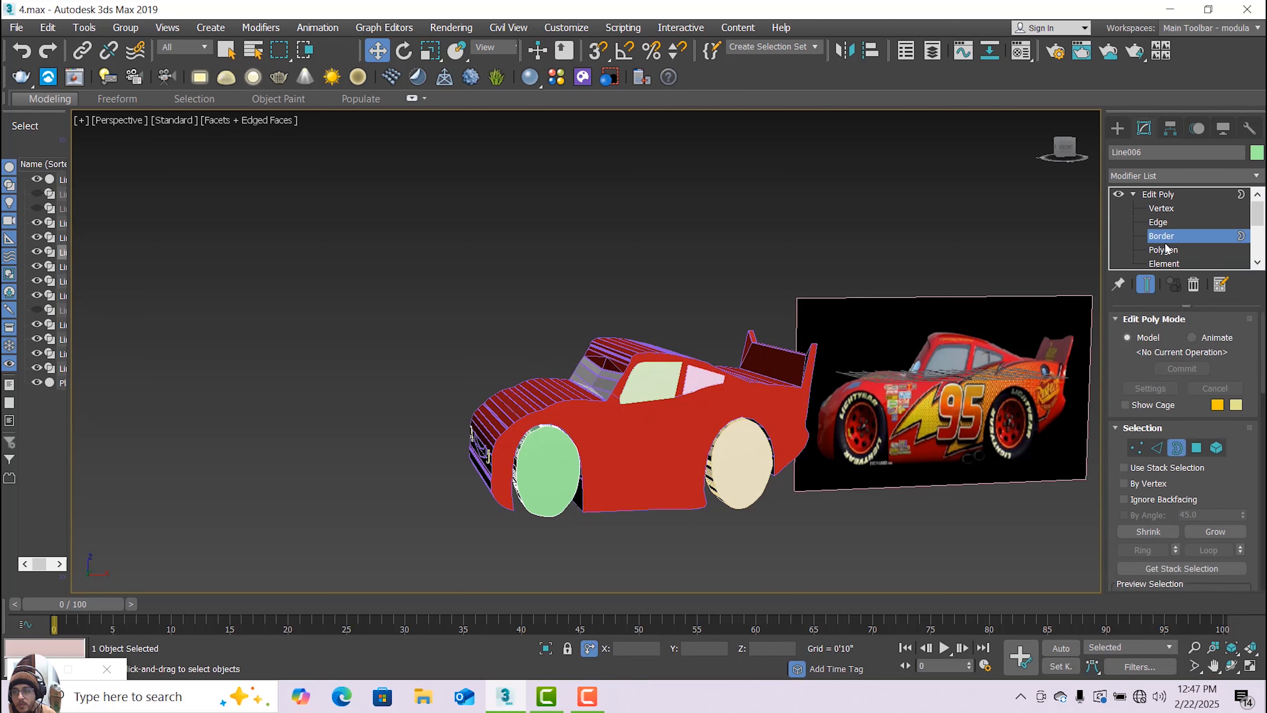
{"action": "left_click", "coordinate": [557, 464]}
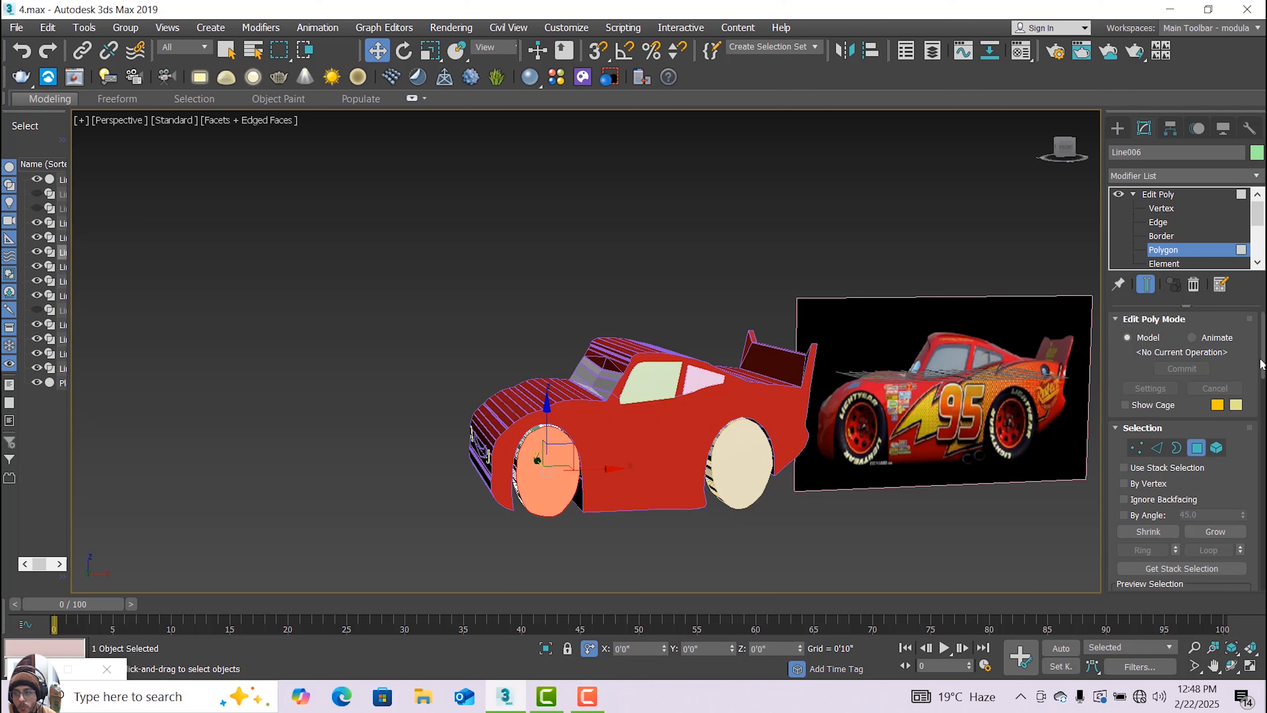
Inset the front wheel's outer face to form a tire rim band around a smaller inner disc.
{"action": "scroll", "coordinate": [1260, 365], "scroll_direction": "down", "scroll_amount": 5}
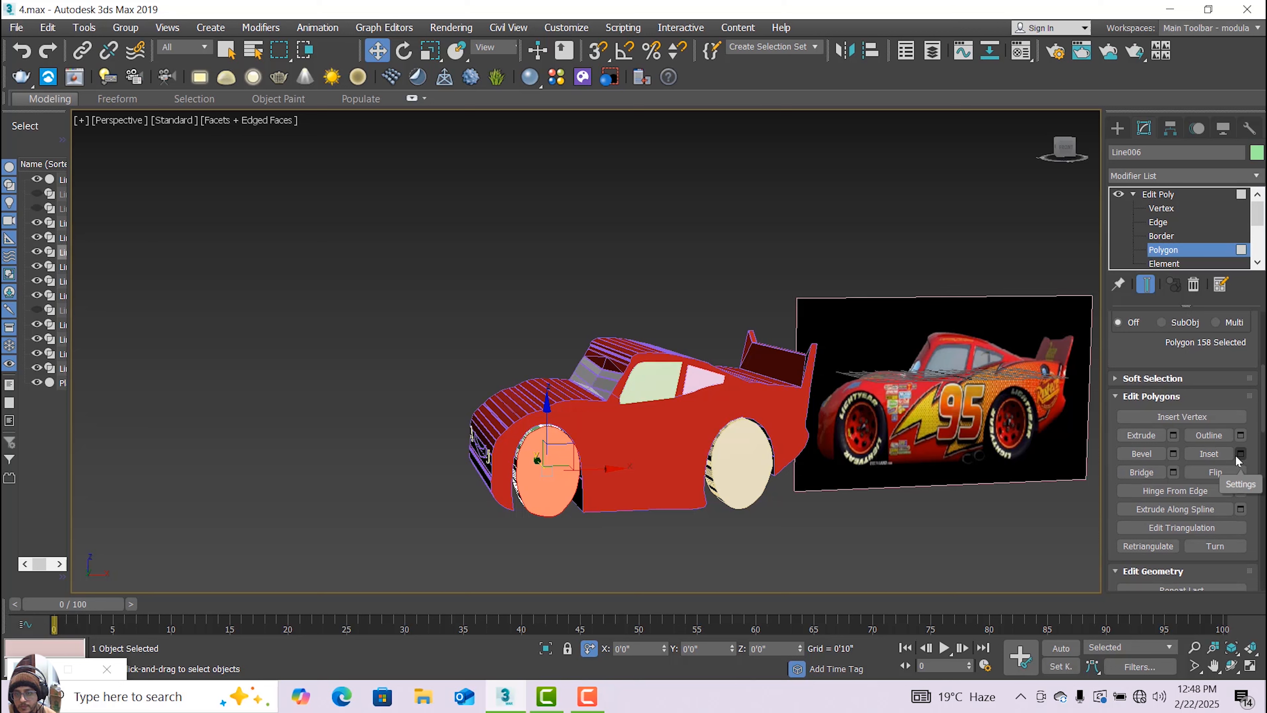
{"action": "left_click", "coordinate": [1240, 454]}
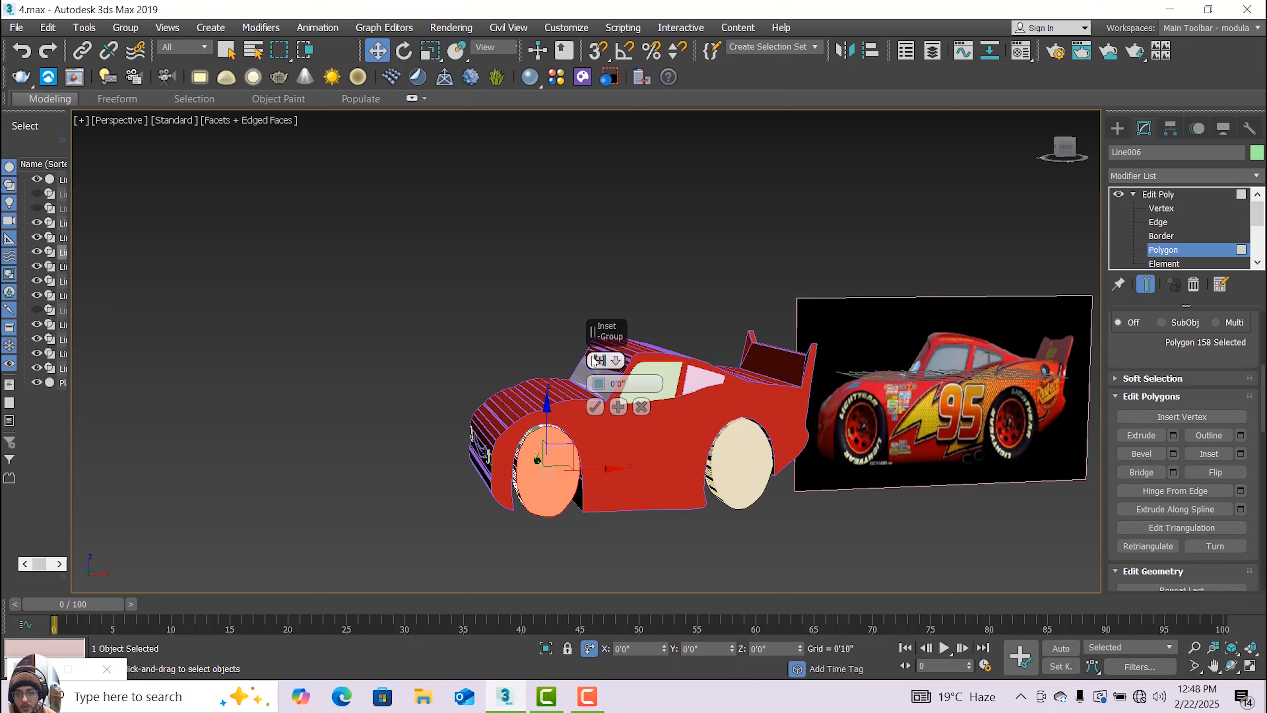
{"action": "left_click", "coordinate": [615, 360]}
{"action": "left_click", "coordinate": [641, 387]}
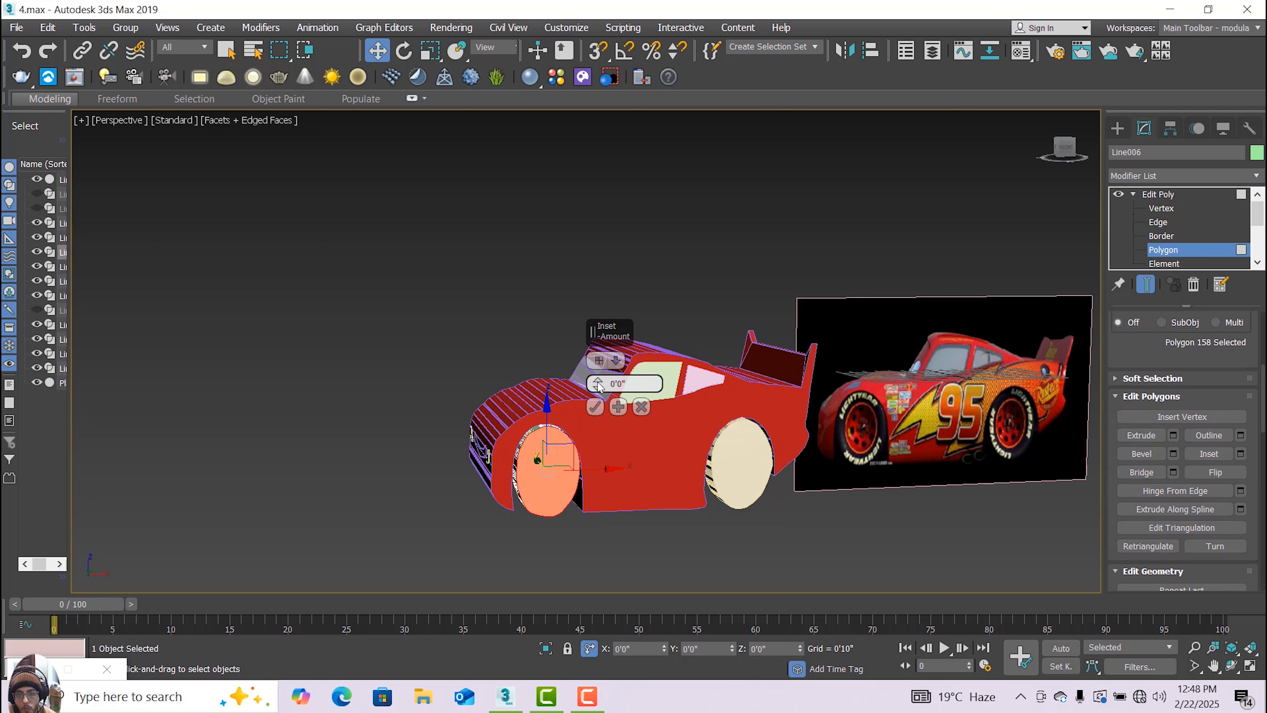
{"action": "left_click_drag", "start_coordinate": [598, 381], "coordinate": [606, 344]}
{"action": "left_click", "coordinate": [594, 407]}
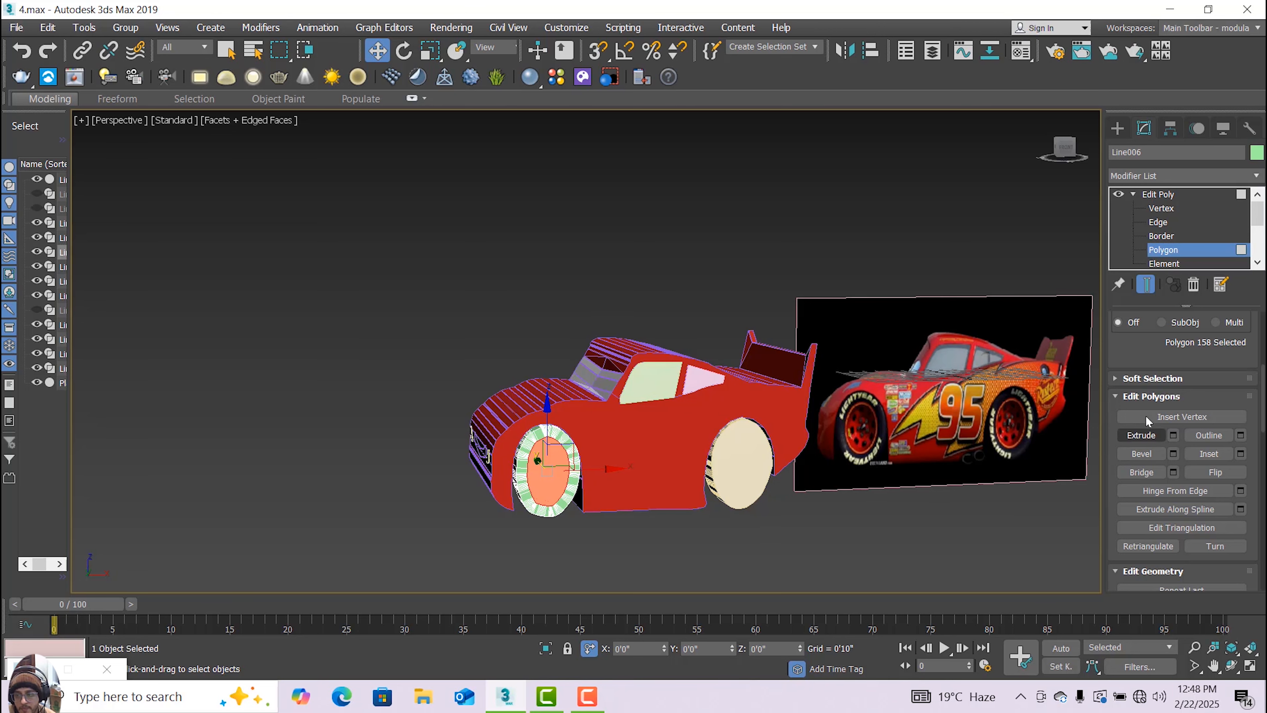
Extrude the front wheel's inner disc inward with a height of -1'0 7/32" and deselect the polygon.
{"action": "left_click", "coordinate": [1172, 435]}
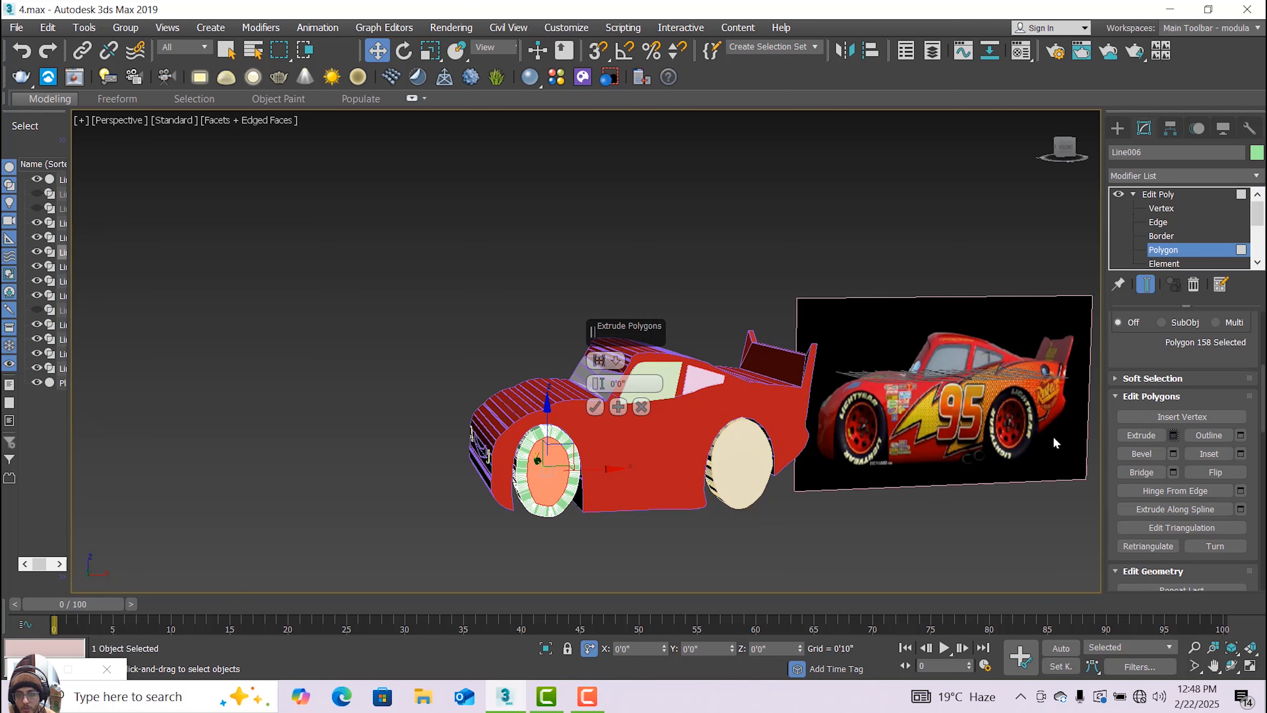
{"action": "left_click", "coordinate": [606, 360]}
{"action": "left_click", "coordinate": [643, 403]}
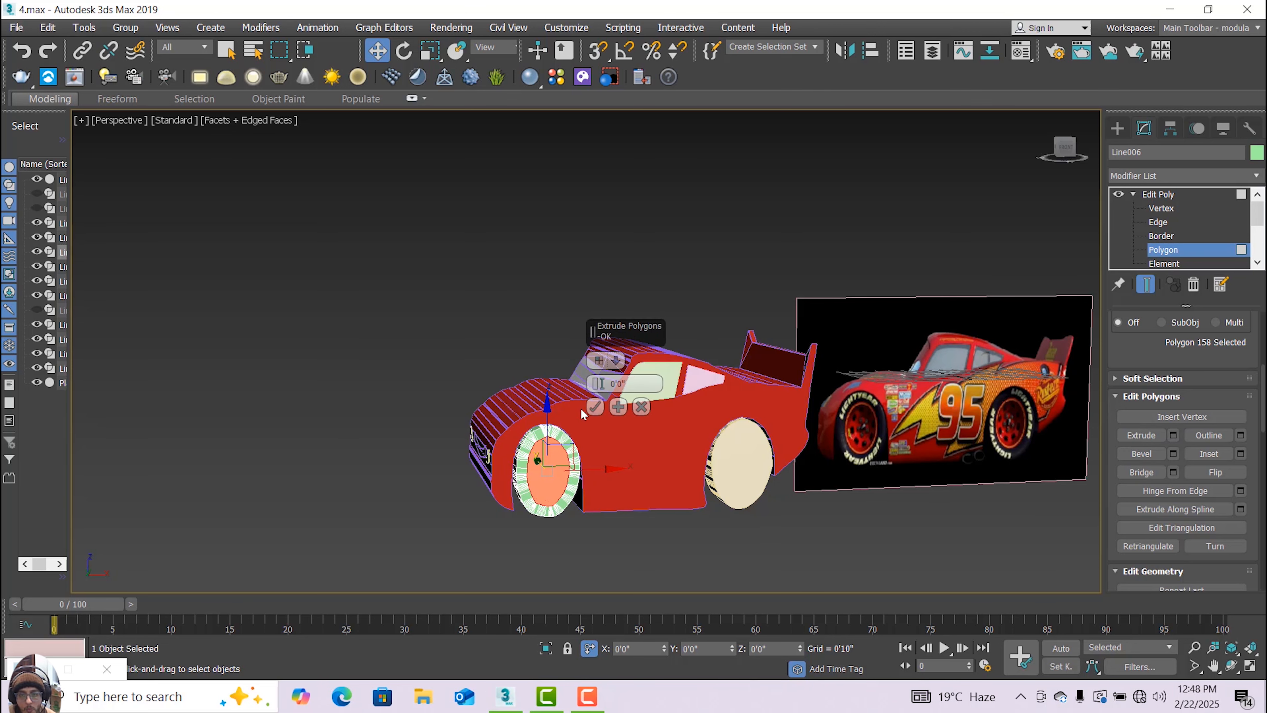
{"action": "scroll", "coordinate": [598, 399], "scroll_direction": "up", "scroll_amount": 5}
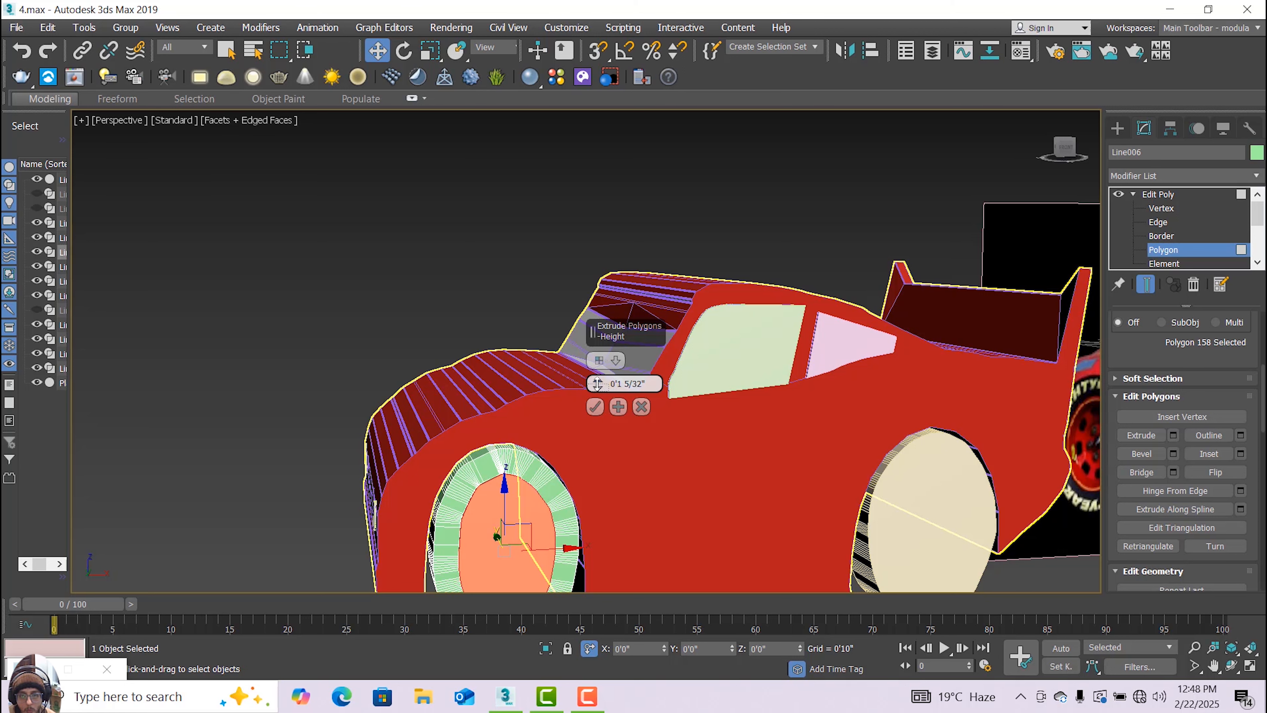
{"action": "left_click_drag", "start_coordinate": [599, 383], "coordinate": [600, 453]}
{"action": "scroll", "coordinate": [600, 453], "scroll_direction": "down", "scroll_amount": 2}
{"action": "scroll", "coordinate": [597, 448], "scroll_direction": "up", "scroll_amount": 2}
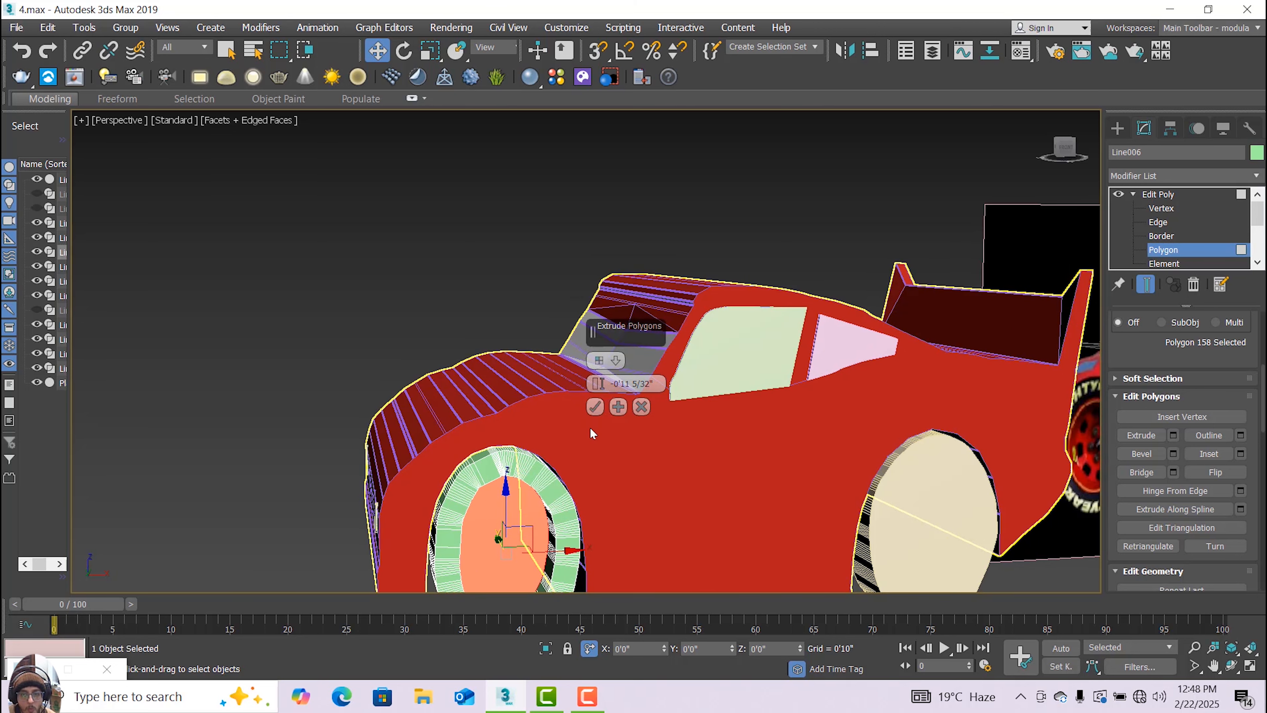
{"action": "left_click_drag", "start_coordinate": [598, 385], "coordinate": [598, 393]}
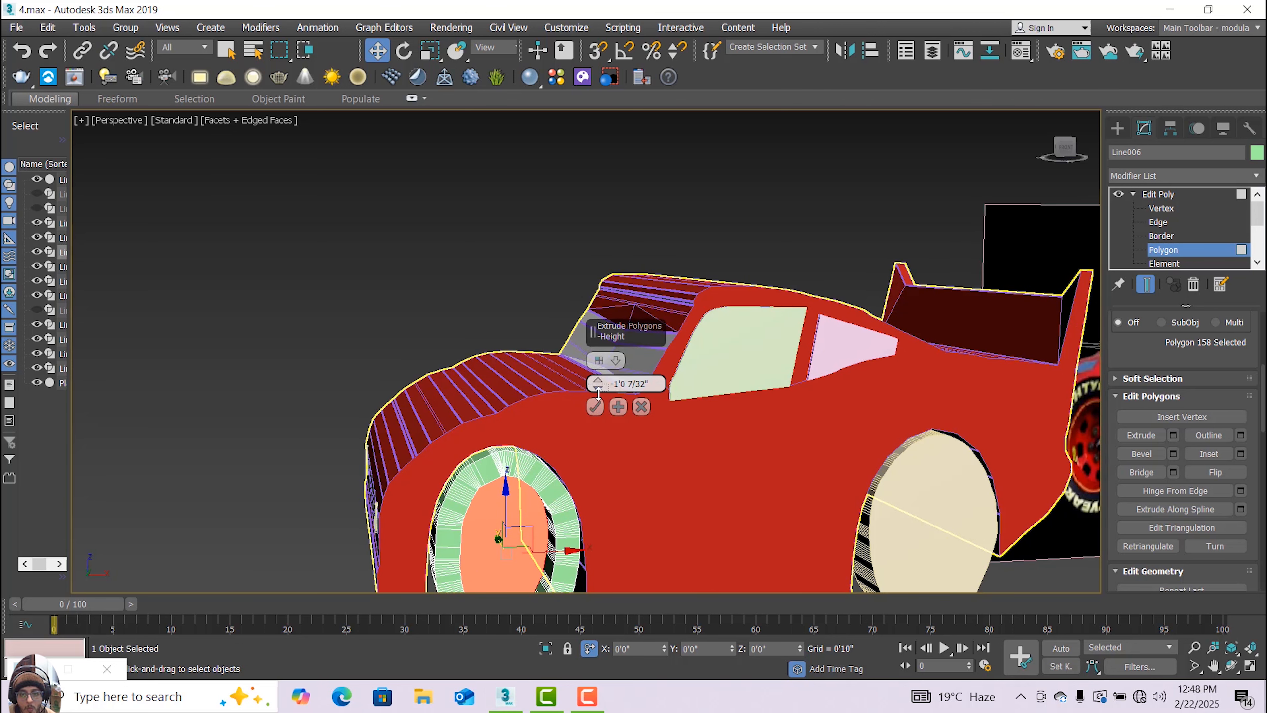
{"action": "left_click", "coordinate": [596, 406]}
{"action": "scroll", "coordinate": [598, 402], "scroll_direction": "down", "scroll_amount": 4}
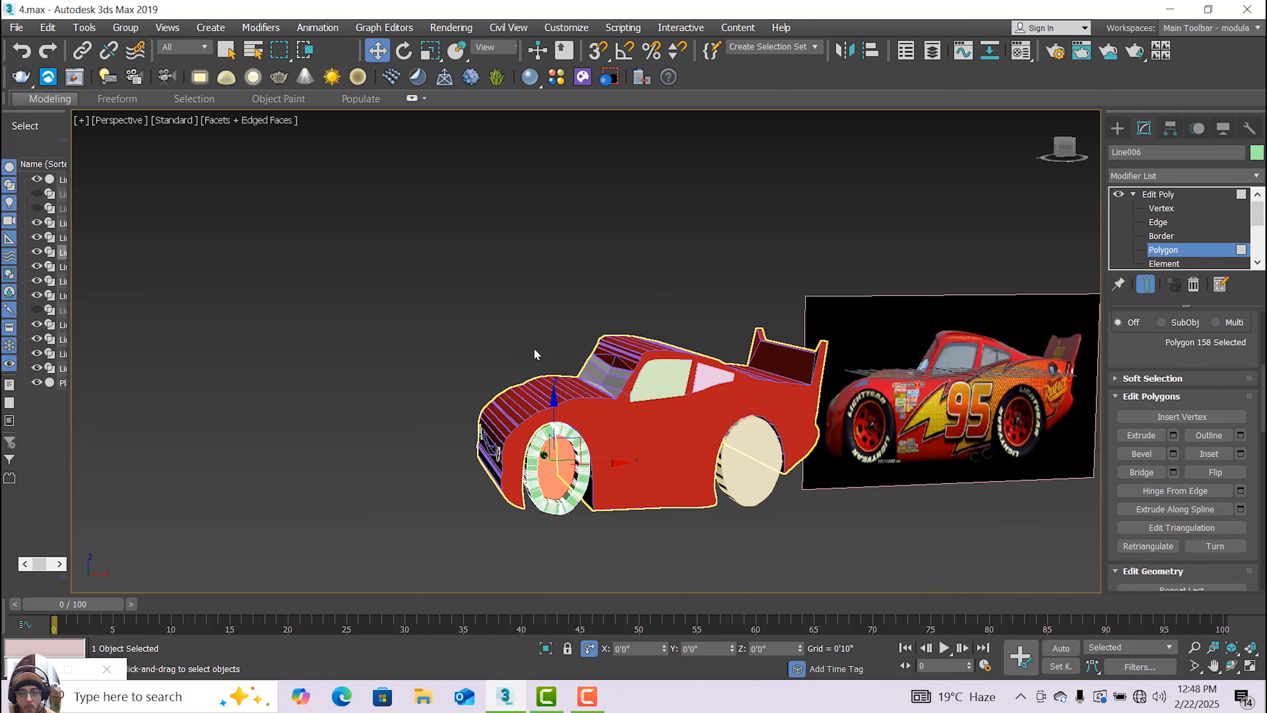
{"action": "left_click", "coordinate": [520, 343]}
{"action": "scroll", "coordinate": [594, 456], "scroll_direction": "up", "scroll_amount": 5}
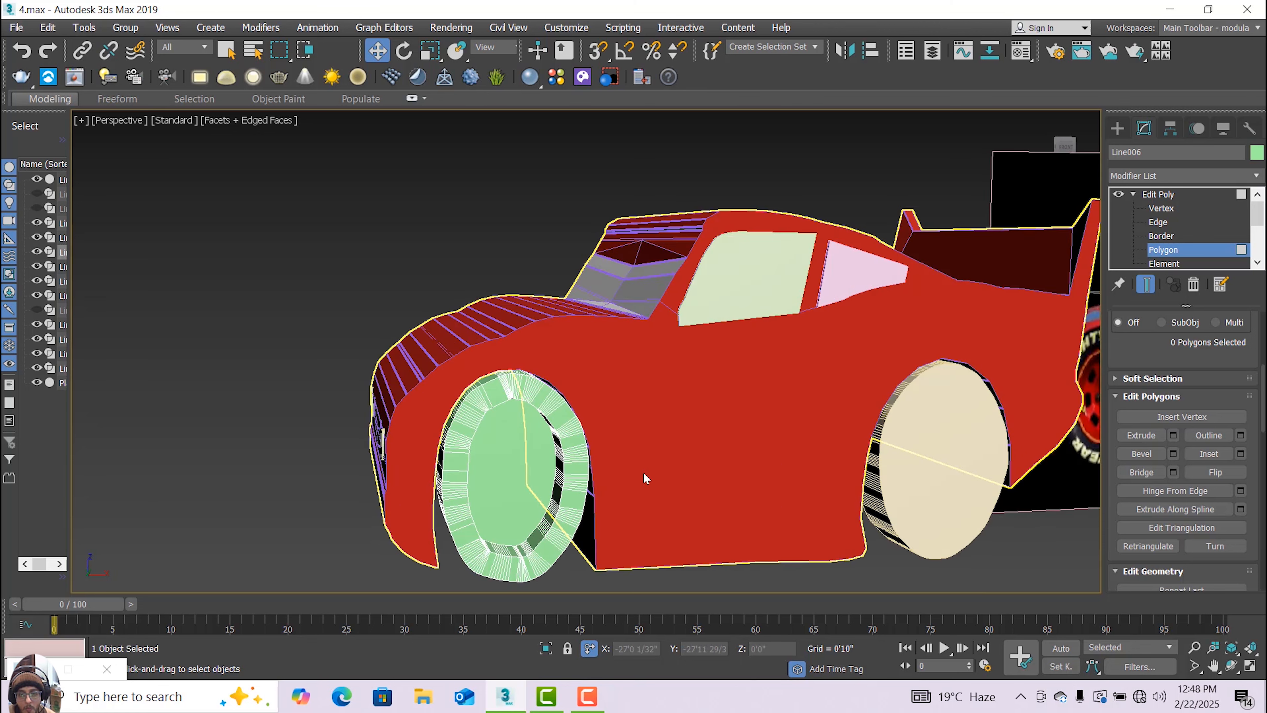
Finish editing the front wheel, add an Edit Poly modifier to the rear wheel and select its outer face polygon.
{"action": "scroll", "coordinate": [953, 470], "scroll_direction": "down", "scroll_amount": 2}
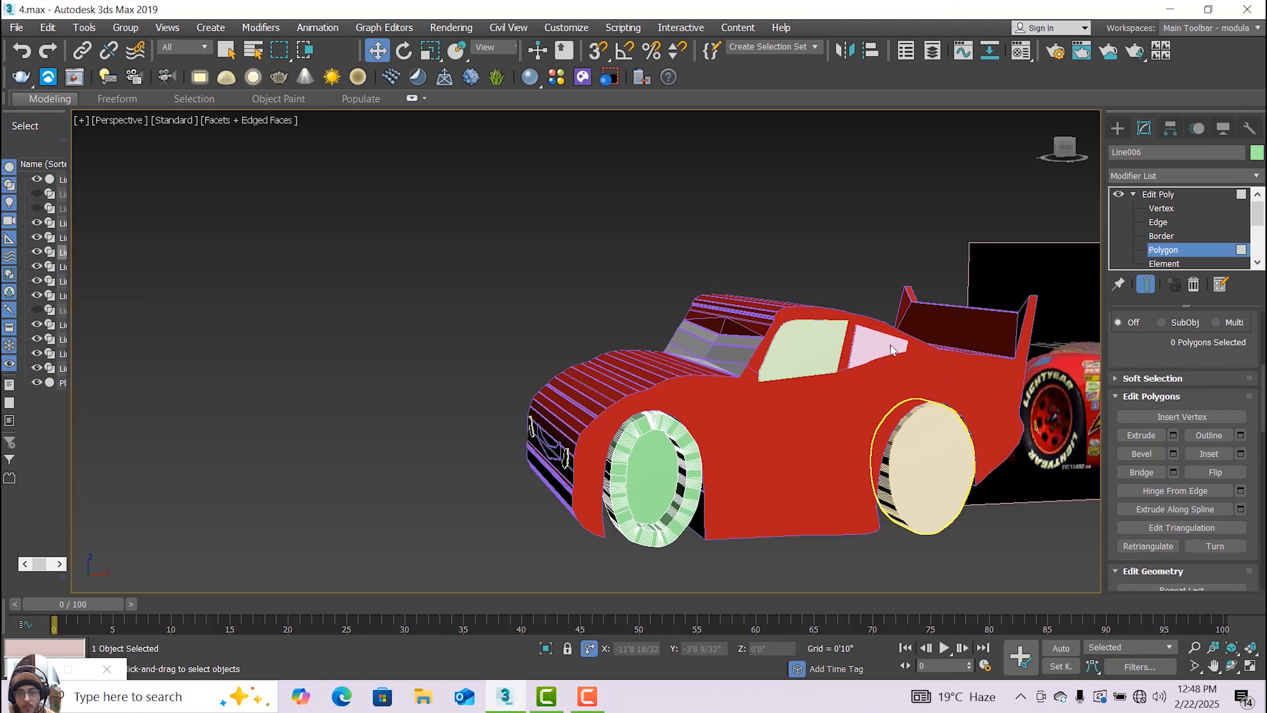
{"action": "left_click", "coordinate": [1158, 194]}
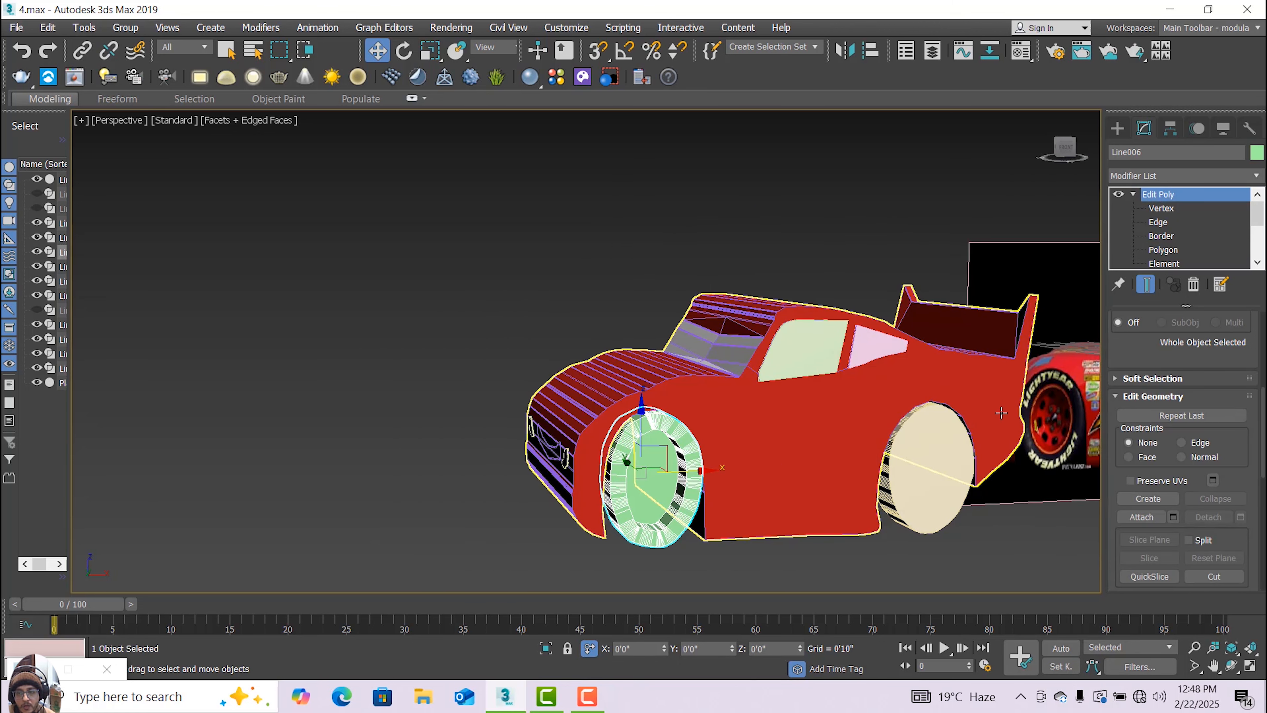
{"action": "left_click", "coordinate": [950, 443]}
{"action": "left_click", "coordinate": [1251, 179]}
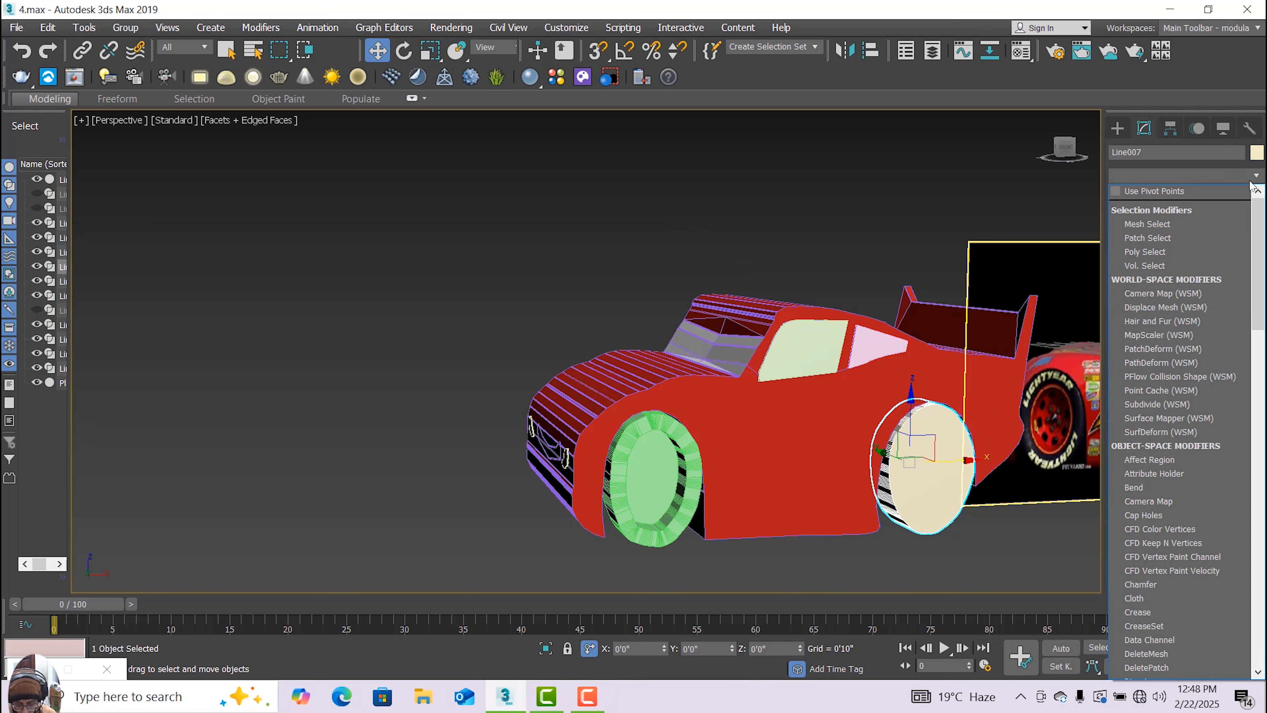
{"action": "scroll", "coordinate": [1197, 300], "scroll_direction": "down", "scroll_amount": 5}
{"action": "left_click", "coordinate": [1147, 227]}
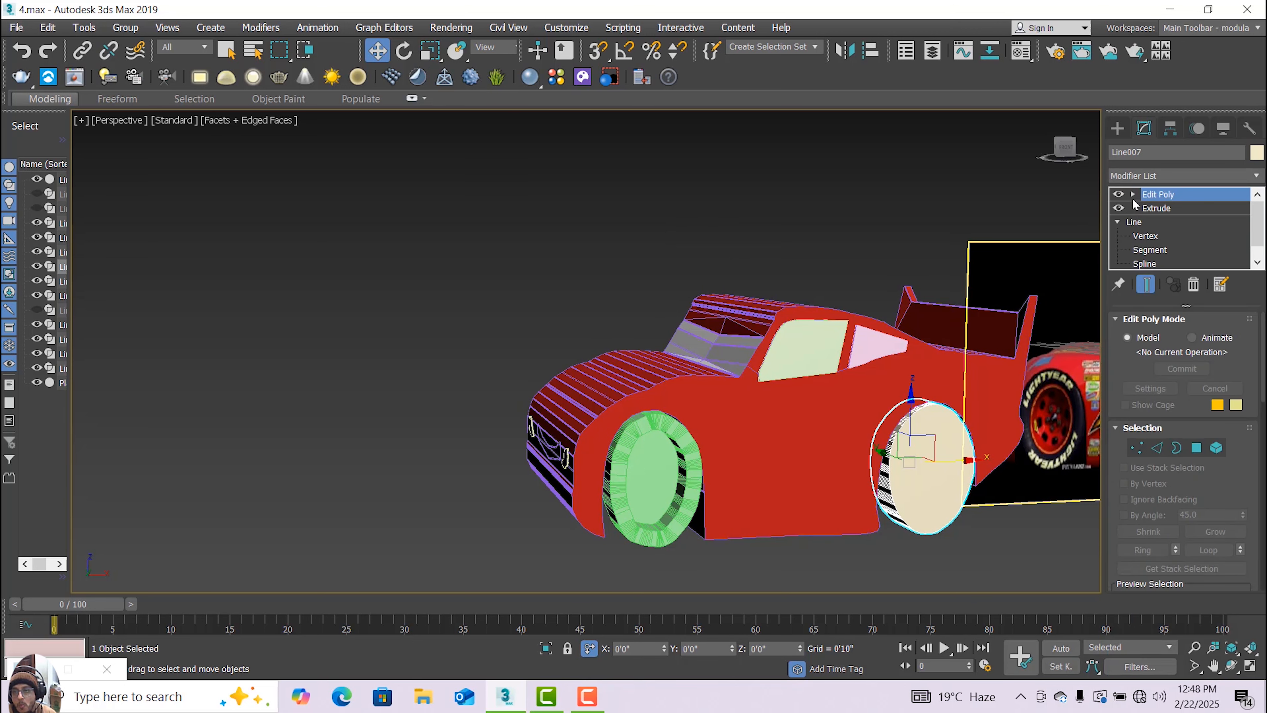
{"action": "left_click", "coordinate": [1133, 195]}
{"action": "left_click", "coordinate": [1180, 251]}
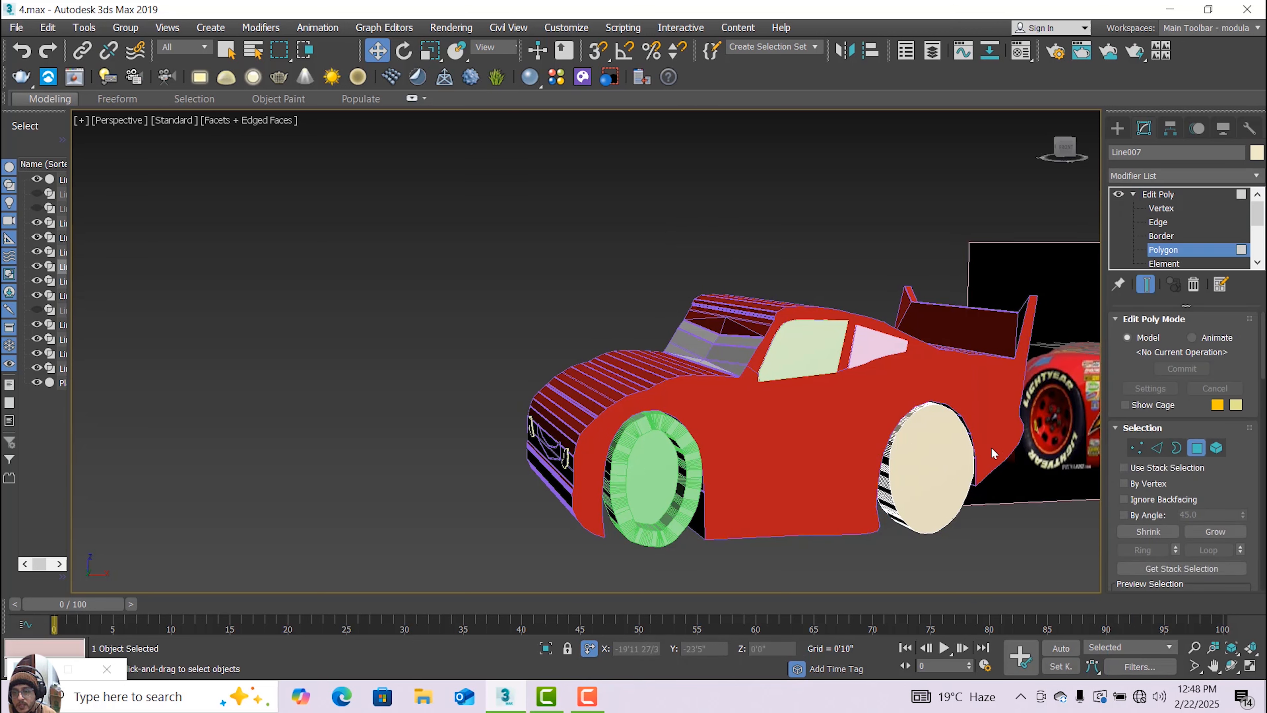
{"action": "left_click", "coordinate": [952, 461]}
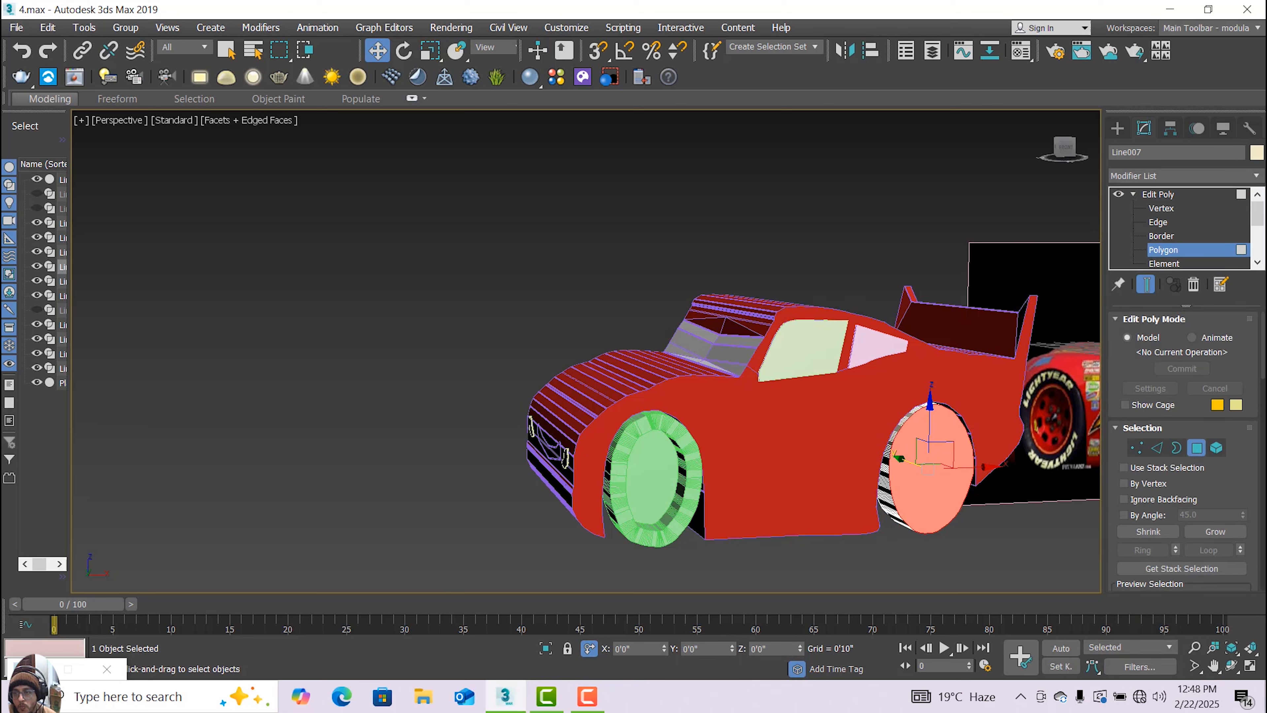
Inset the rear wheel's outer face by polygon with an amount of 0'5 30/32" to form a tire band.
{"action": "scroll", "coordinate": [1222, 399], "scroll_direction": "down", "scroll_amount": 5}
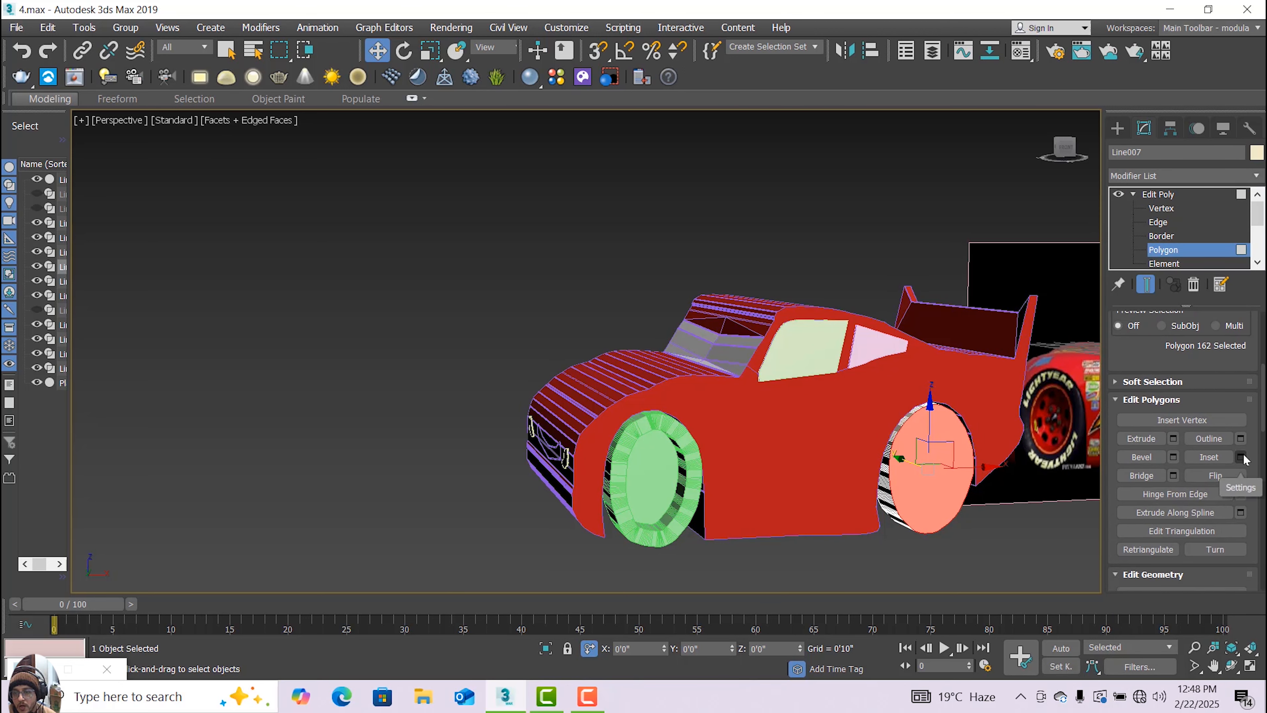
{"action": "left_click", "coordinate": [1241, 457]}
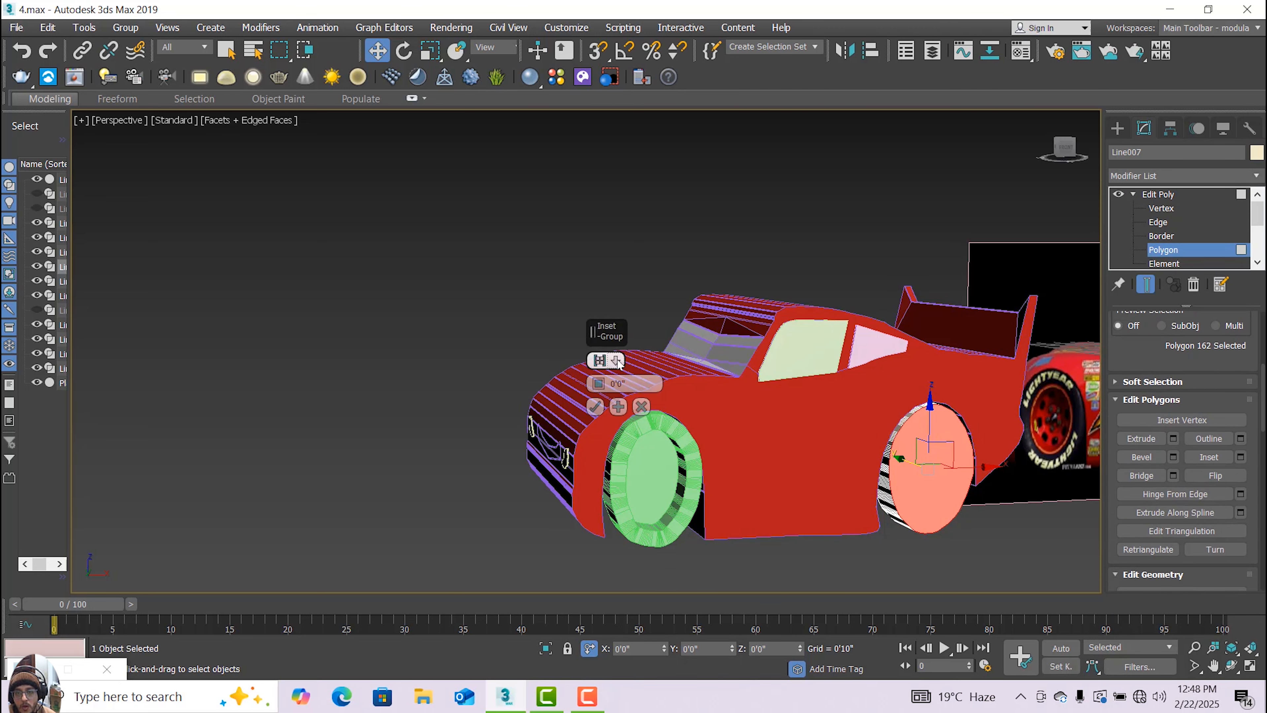
{"action": "left_click_drag", "start_coordinate": [596, 384], "coordinate": [601, 345]}
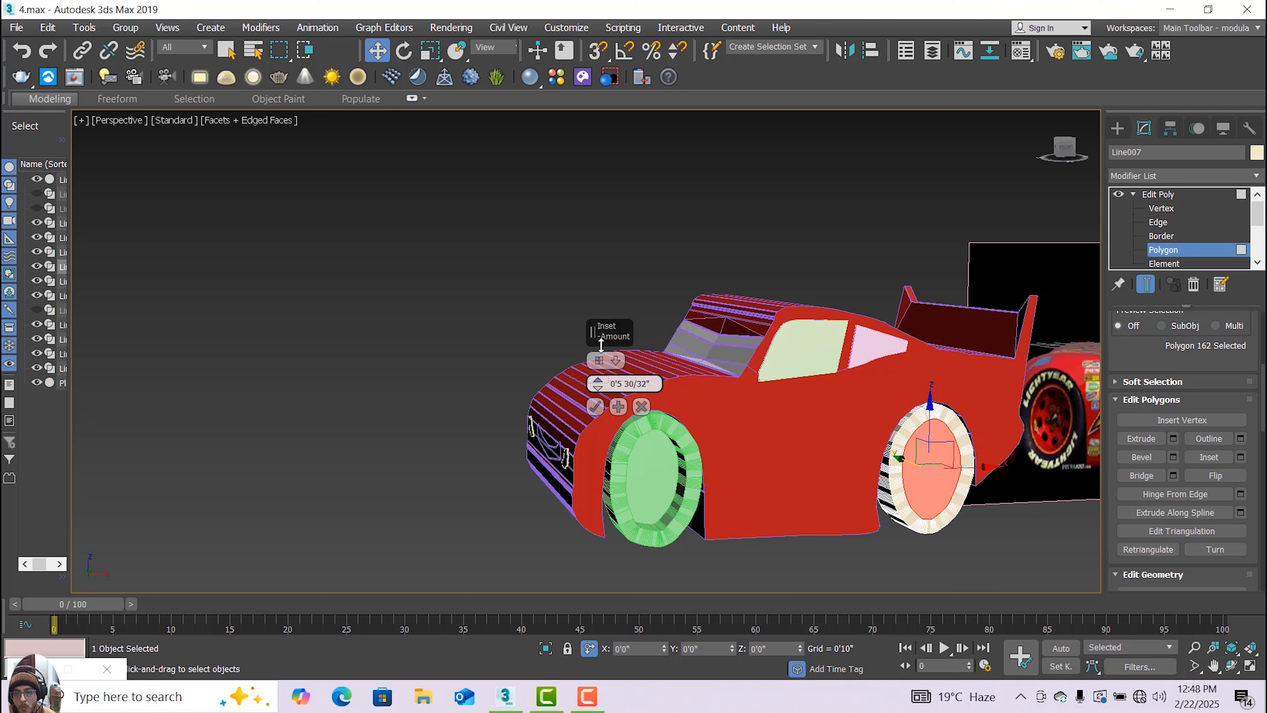
{"action": "left_click", "coordinate": [595, 406]}
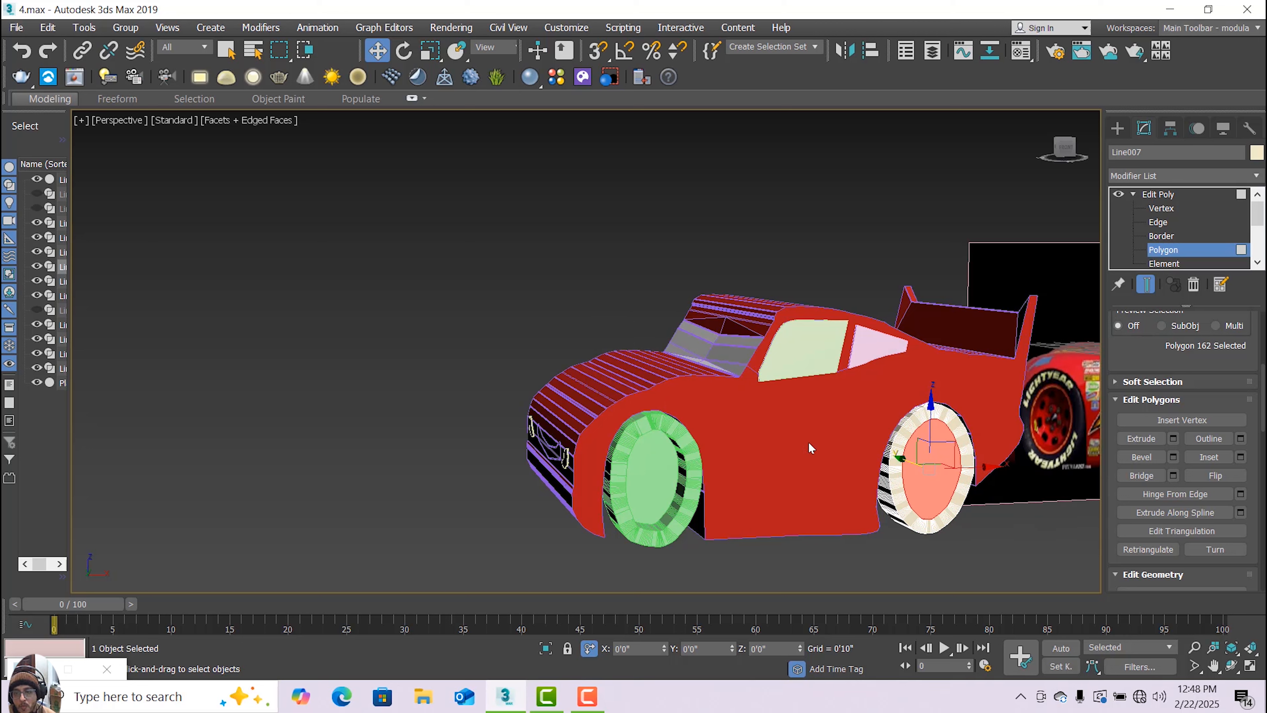
Extrude the rear wheel's inner disc inward by polygon with a height of -0'6 20/32" and leave polygon editing.
{"action": "left_click", "coordinate": [1173, 438]}
{"action": "left_click", "coordinate": [608, 360]}
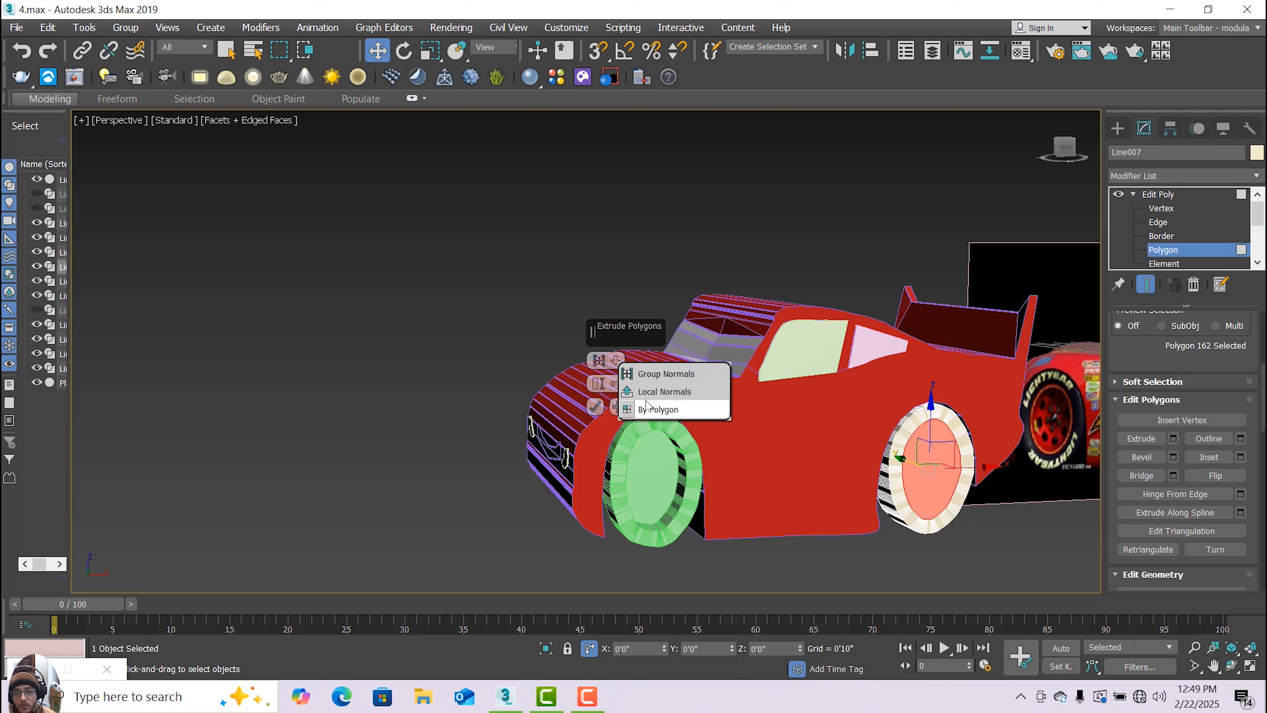
{"action": "left_click", "coordinate": [602, 390]}
{"action": "left_click_drag", "start_coordinate": [601, 390], "coordinate": [603, 413]}
{"action": "left_click_drag", "start_coordinate": [605, 418], "coordinate": [605, 425]}
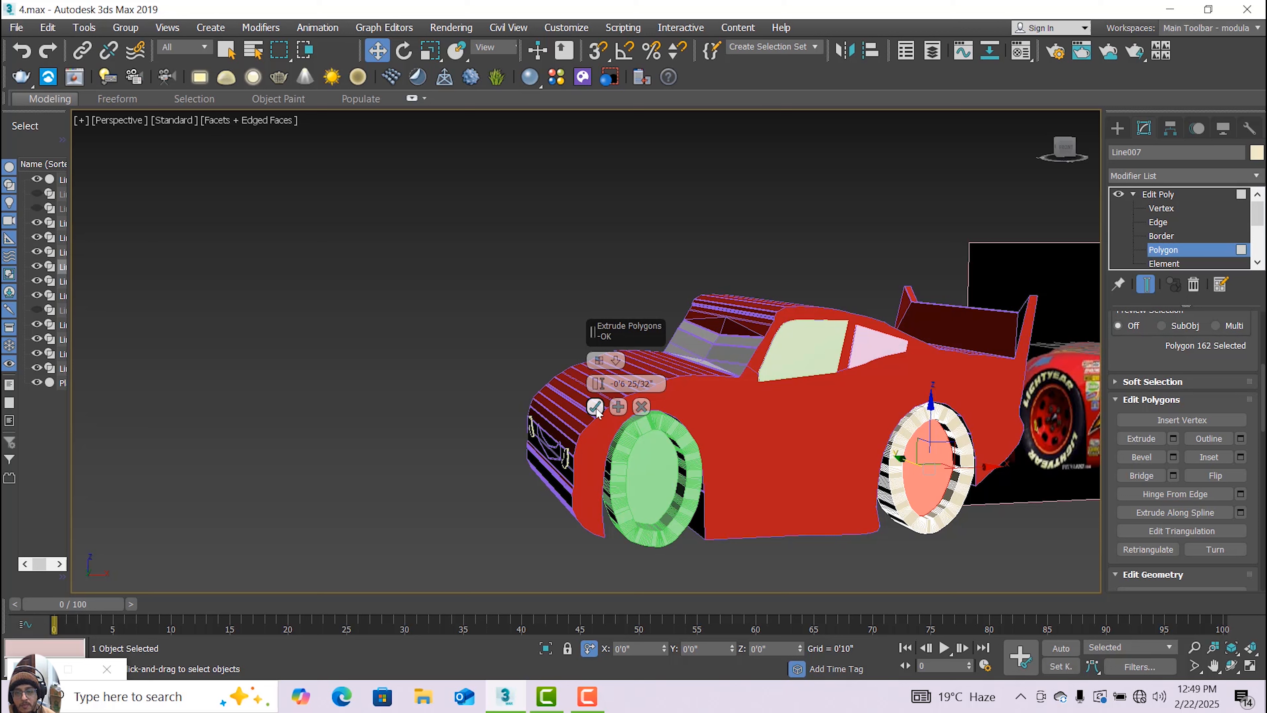
{"action": "left_click_drag", "start_coordinate": [599, 385], "coordinate": [603, 395]}
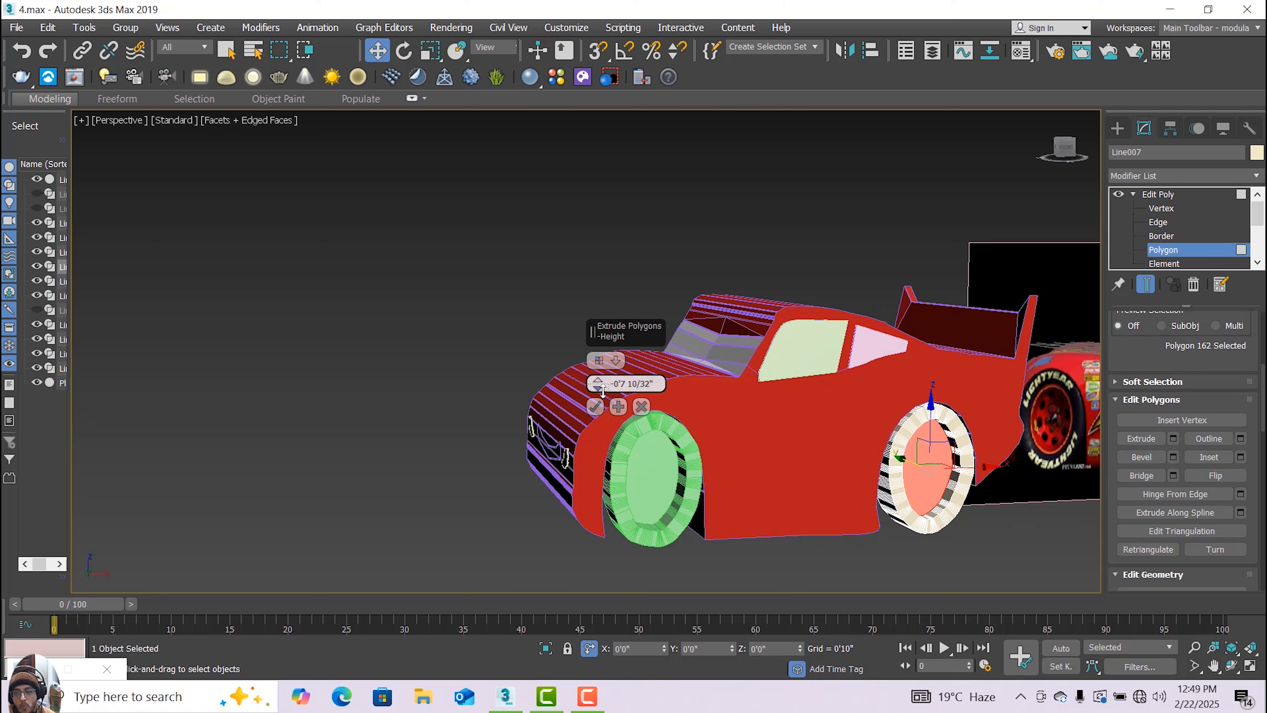
{"action": "left_click_drag", "start_coordinate": [603, 392], "coordinate": [601, 378]}
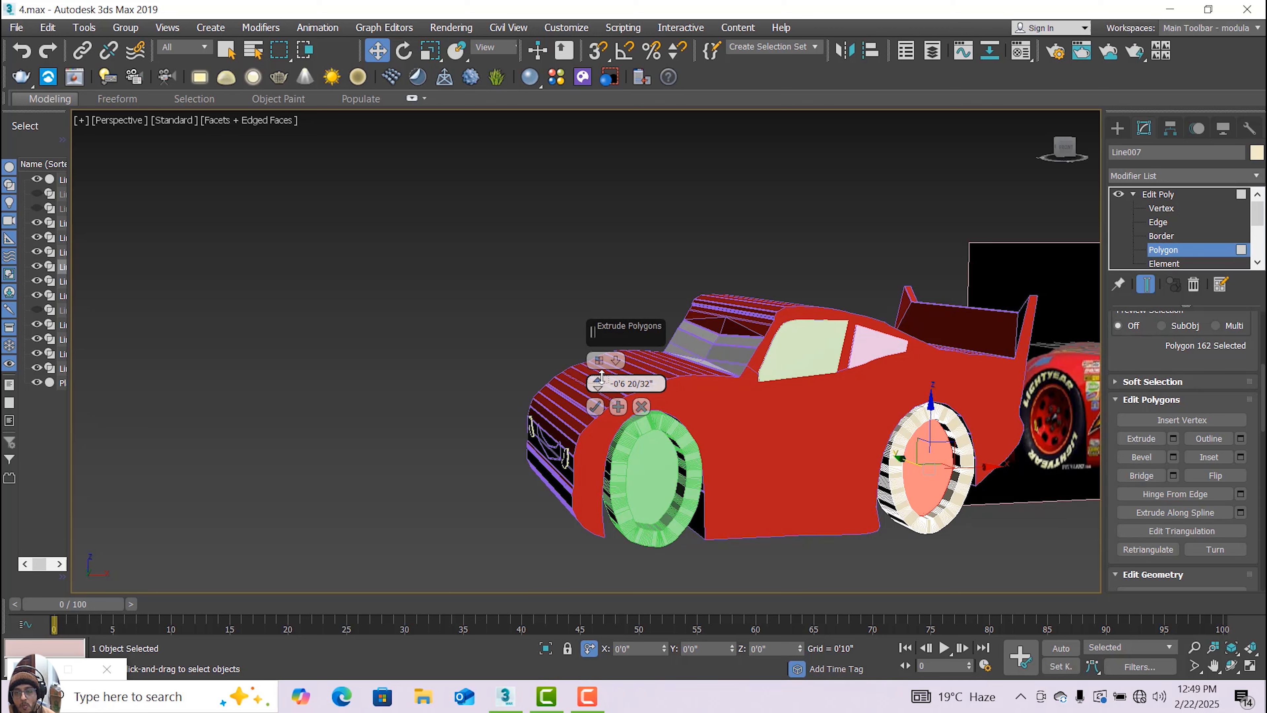
{"action": "left_click", "coordinate": [601, 405]}
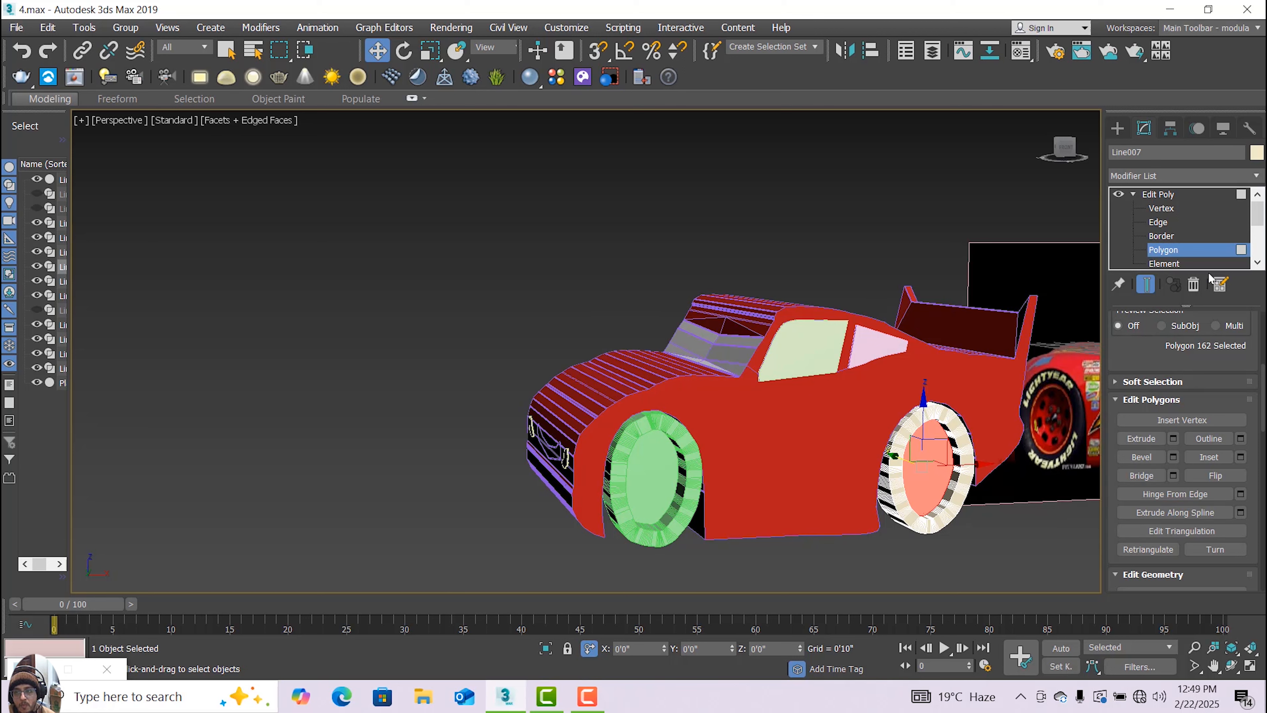
{"action": "left_click", "coordinate": [1158, 194]}
{"action": "middle_click_drag", "start_coordinate": [555, 275], "coordinate": [470, 260]}
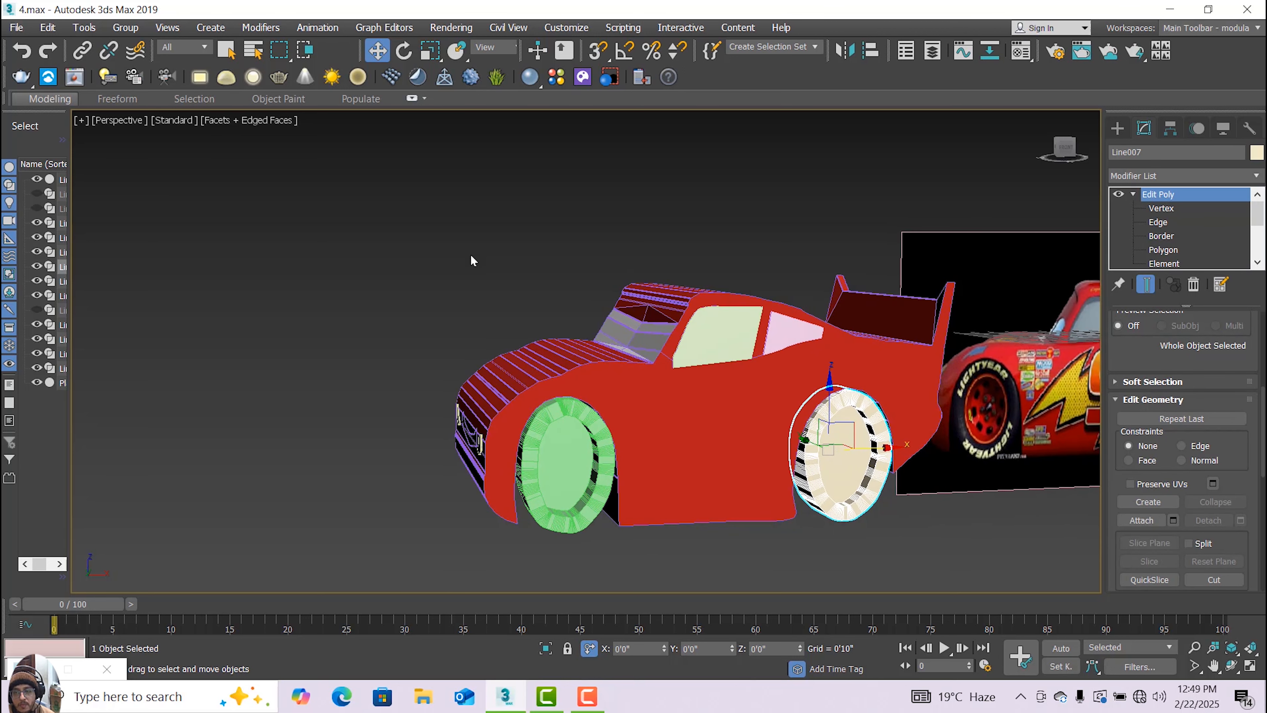